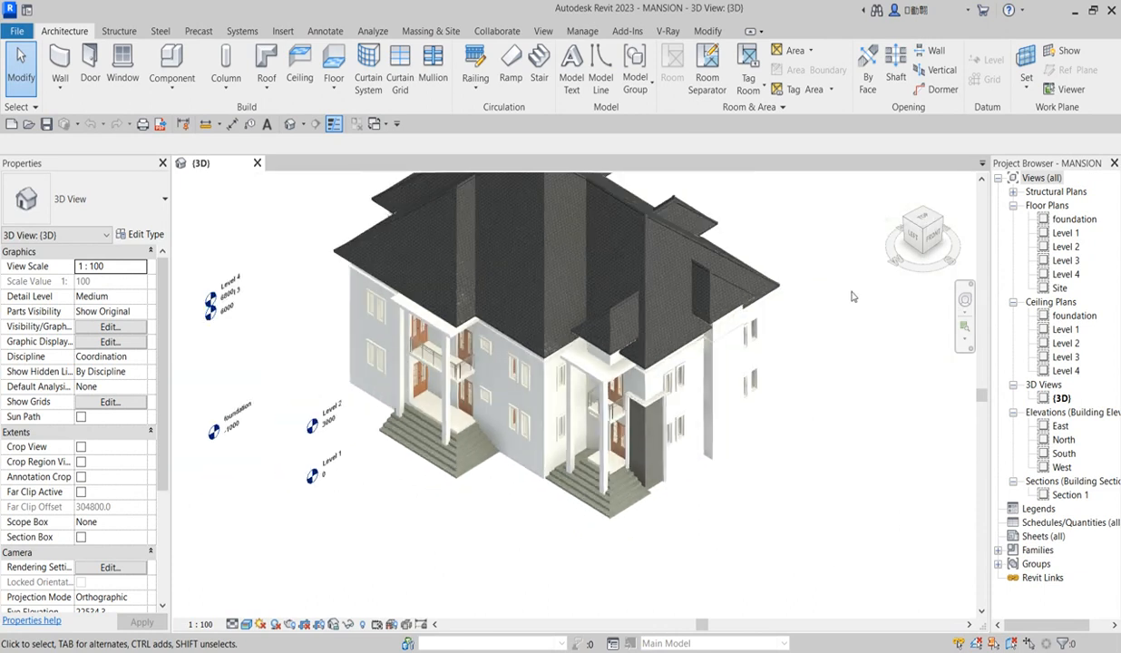
Open the foundation floor plan and examine its wall and entrance step layout
{"action": "scroll", "coordinate": [839, 272], "scroll_direction": "down", "scroll_amount": 3}
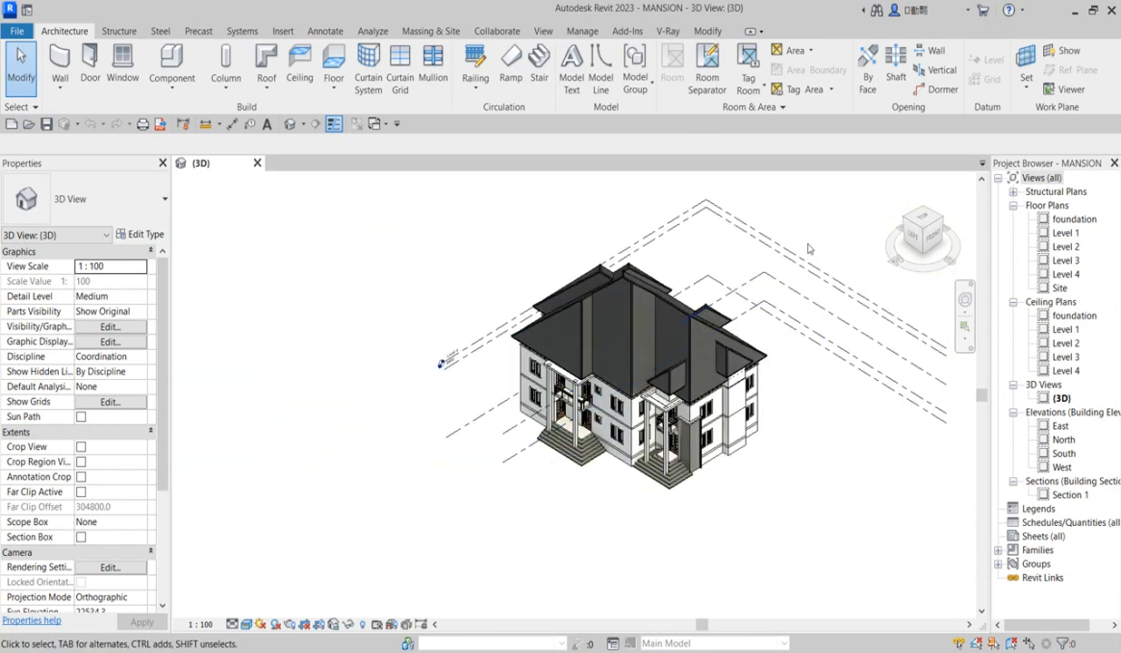
{"action": "double_click", "coordinate": [1061, 220]}
{"action": "scroll", "coordinate": [544, 343], "scroll_direction": "up", "scroll_amount": 5}
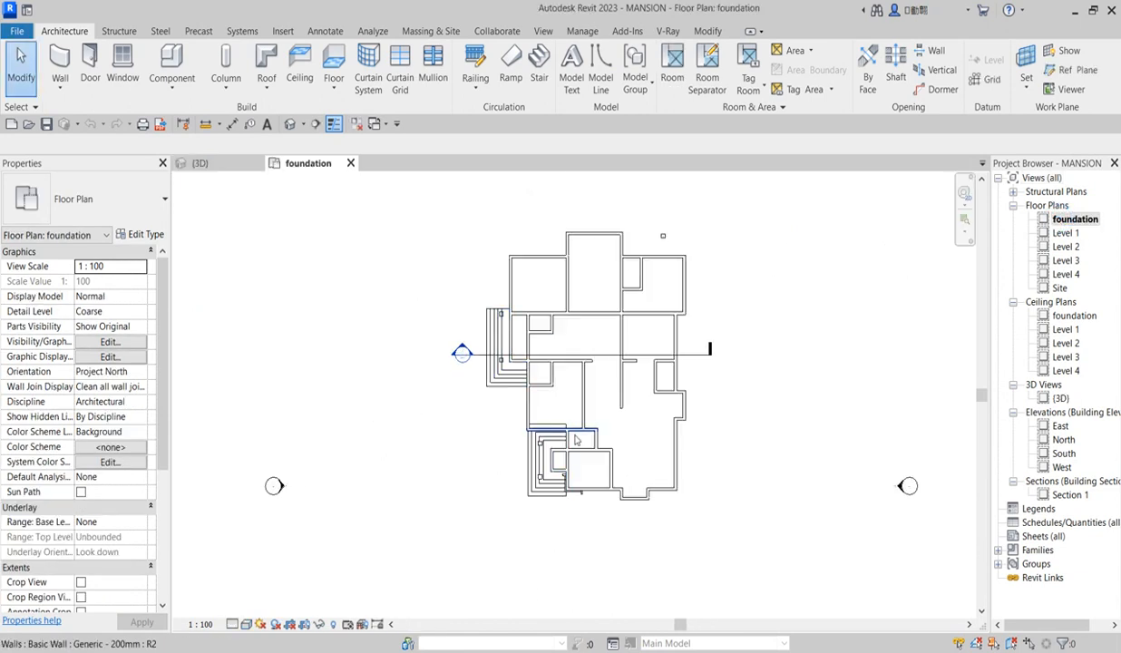
{"action": "scroll", "coordinate": [658, 379], "scroll_direction": "down", "scroll_amount": 1}
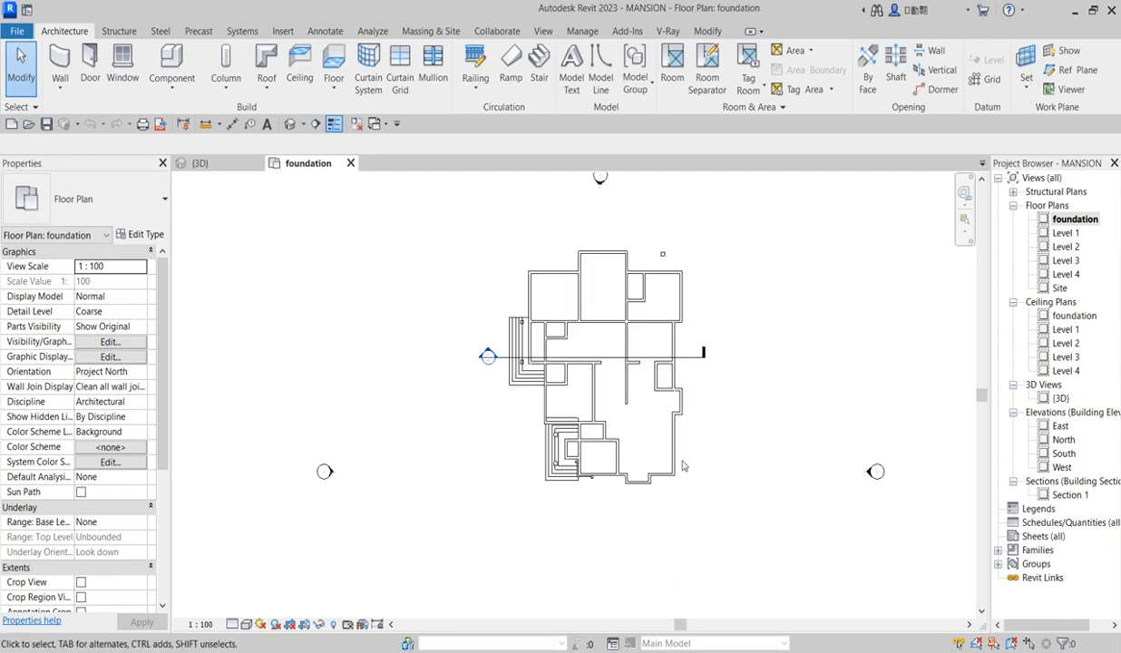
{"action": "scroll", "coordinate": [542, 394], "scroll_direction": "up", "scroll_amount": 2}
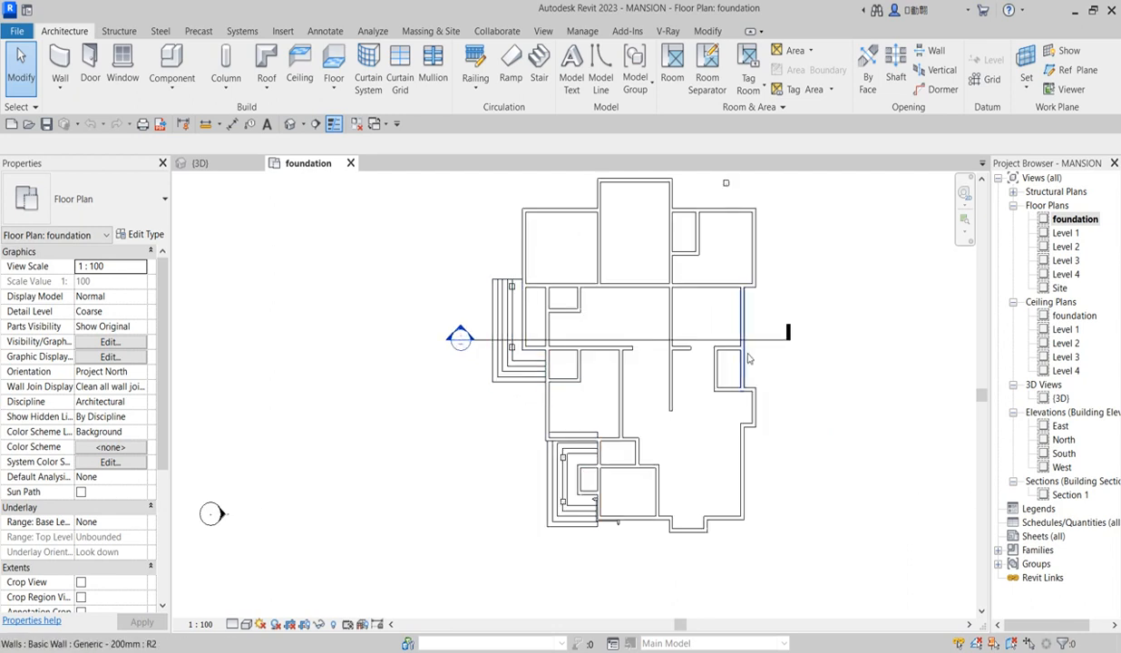
Open the Level 1 floor plan at the entrance steps
{"action": "double_click", "coordinate": [1065, 233]}
{"action": "scroll", "coordinate": [758, 335], "scroll_direction": "up", "scroll_amount": 4}
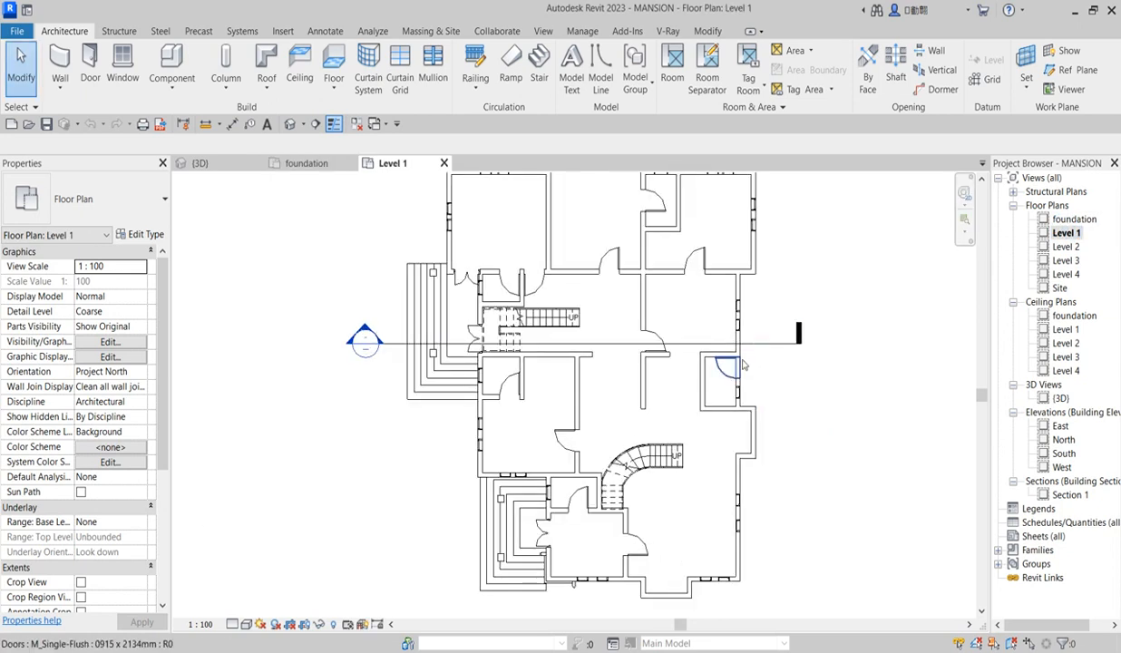
{"action": "scroll", "coordinate": [766, 408], "scroll_direction": "down", "scroll_amount": 3}
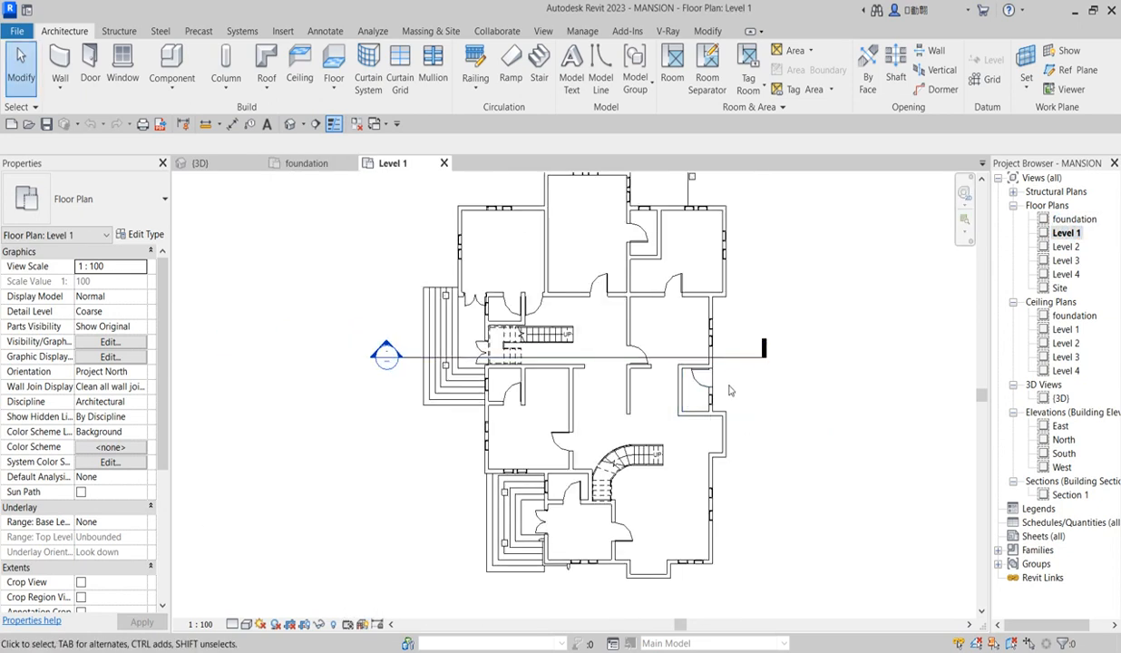
{"action": "scroll", "coordinate": [725, 379], "scroll_direction": "down", "scroll_amount": 1}
{"action": "scroll", "coordinate": [461, 415], "scroll_direction": "up", "scroll_amount": 2}
{"action": "scroll", "coordinate": [468, 425], "scroll_direction": "up", "scroll_amount": 1}
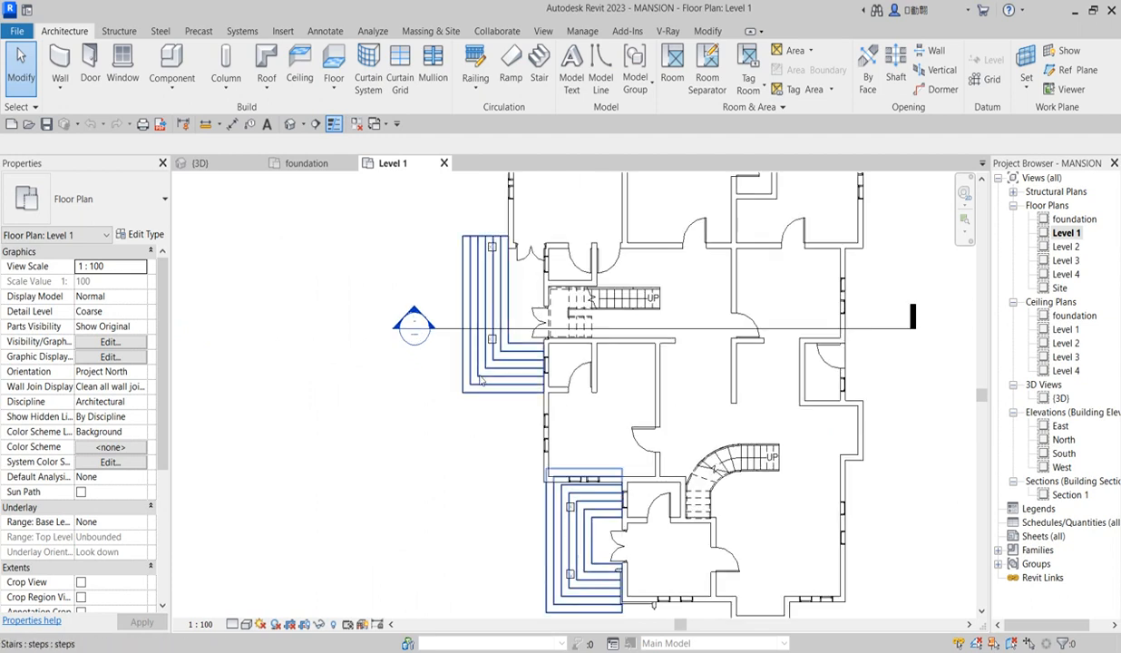
Open the in-place entrance steps model for editing and select its L-shaped sweep beside the side entrance
{"action": "left_click", "coordinate": [481, 381]}
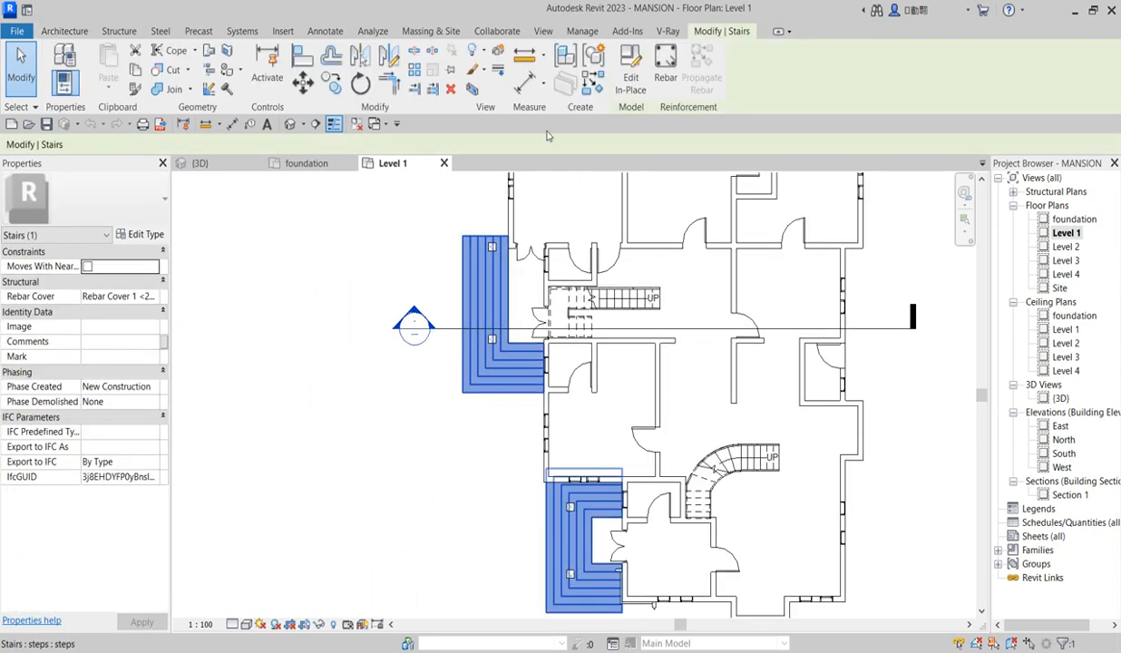
{"action": "double_click", "coordinate": [483, 301]}
{"action": "left_click", "coordinate": [482, 295]}
{"action": "scroll", "coordinate": [467, 302], "scroll_direction": "down", "scroll_amount": 3}
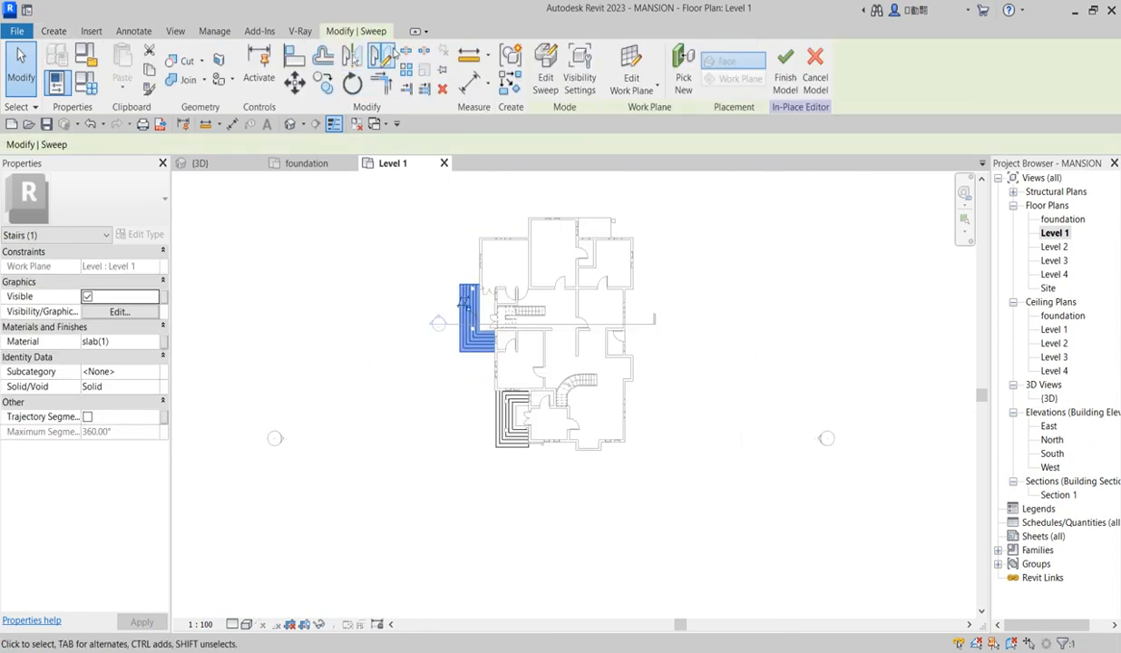
Mirror a copy of the L-shaped steps to the building's opposite side about a vertical axis drawn from the hallway wall end
{"action": "left_click", "coordinate": [380, 56]}
{"action": "scroll", "coordinate": [549, 304], "scroll_direction": "up", "scroll_amount": 2}
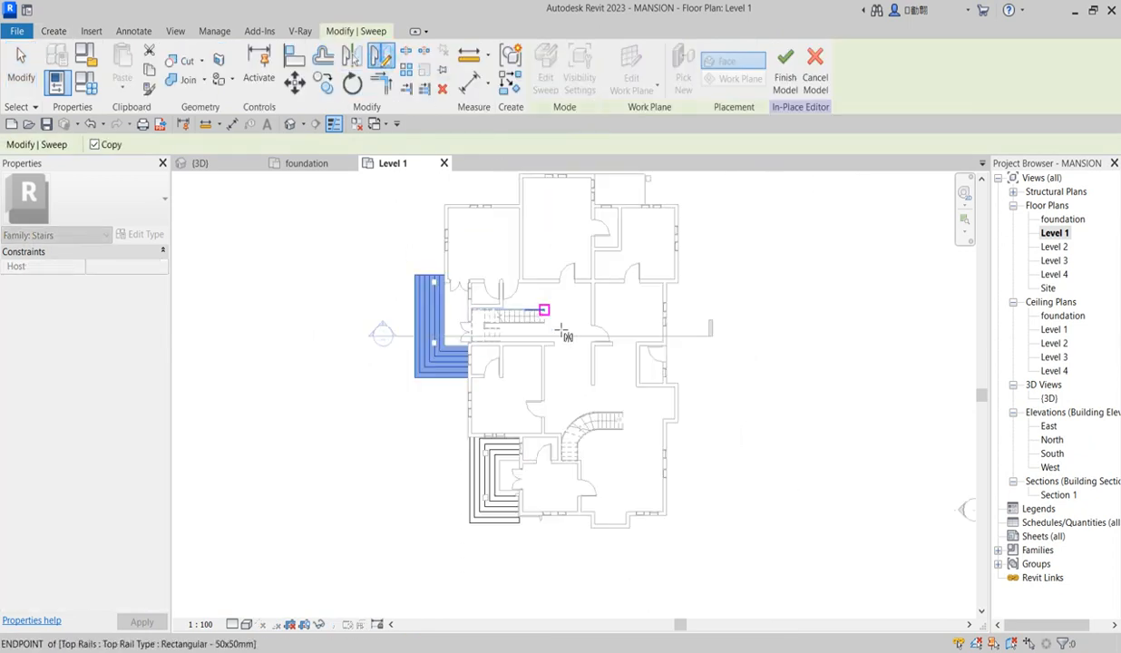
{"action": "scroll", "coordinate": [571, 346], "scroll_direction": "up", "scroll_amount": 2}
{"action": "left_click", "coordinate": [550, 355]}
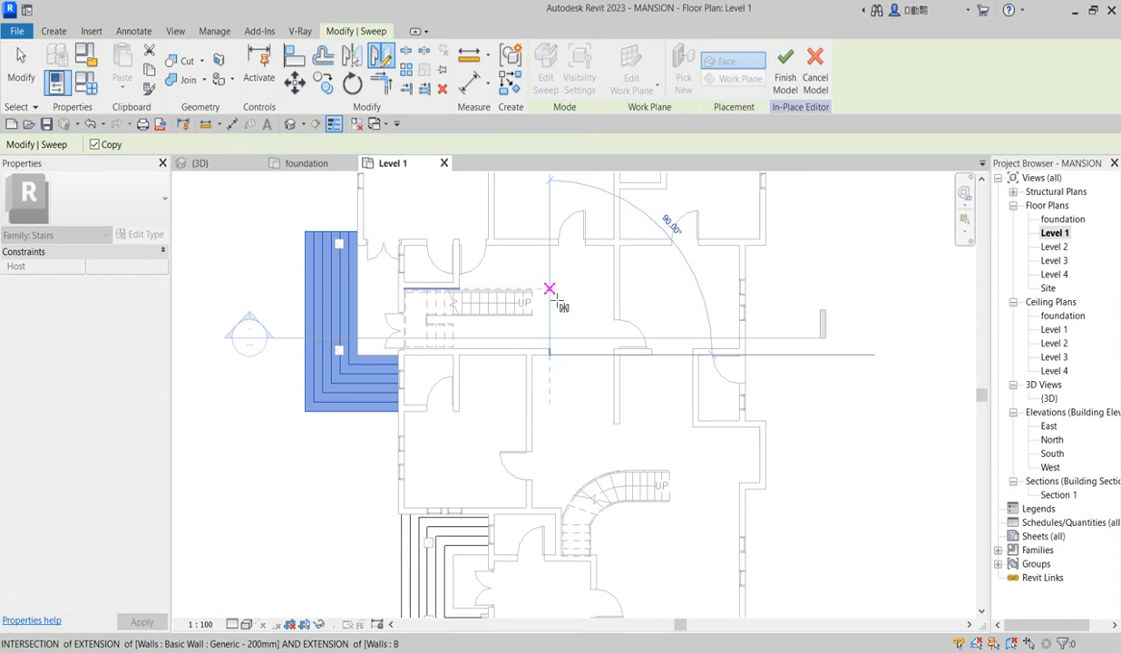
{"action": "left_click", "coordinate": [548, 291]}
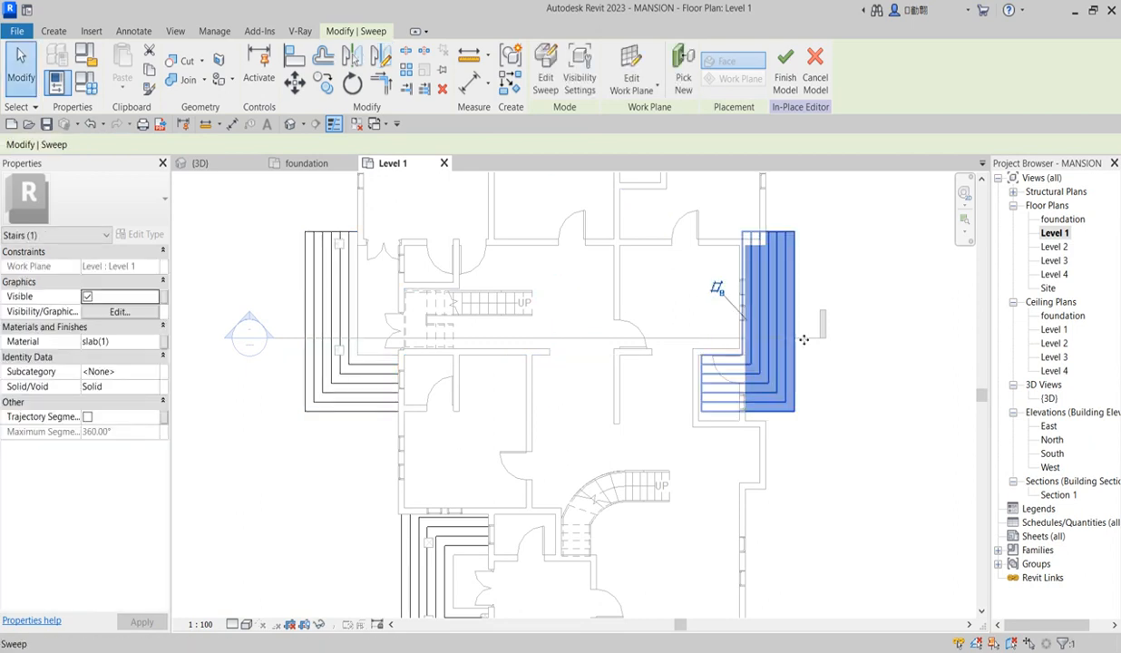
Open the mirrored sweep's path sketch and align its vertical line with the outer face of the exterior wall
{"action": "left_click", "coordinate": [545, 81]}
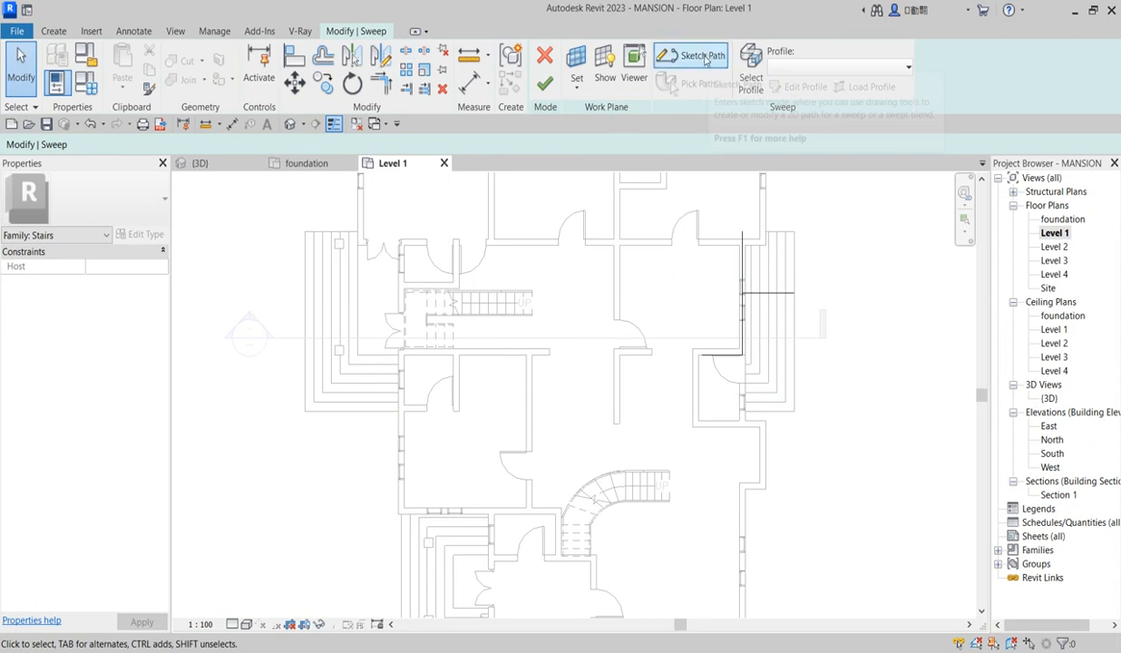
{"action": "left_click", "coordinate": [703, 57]}
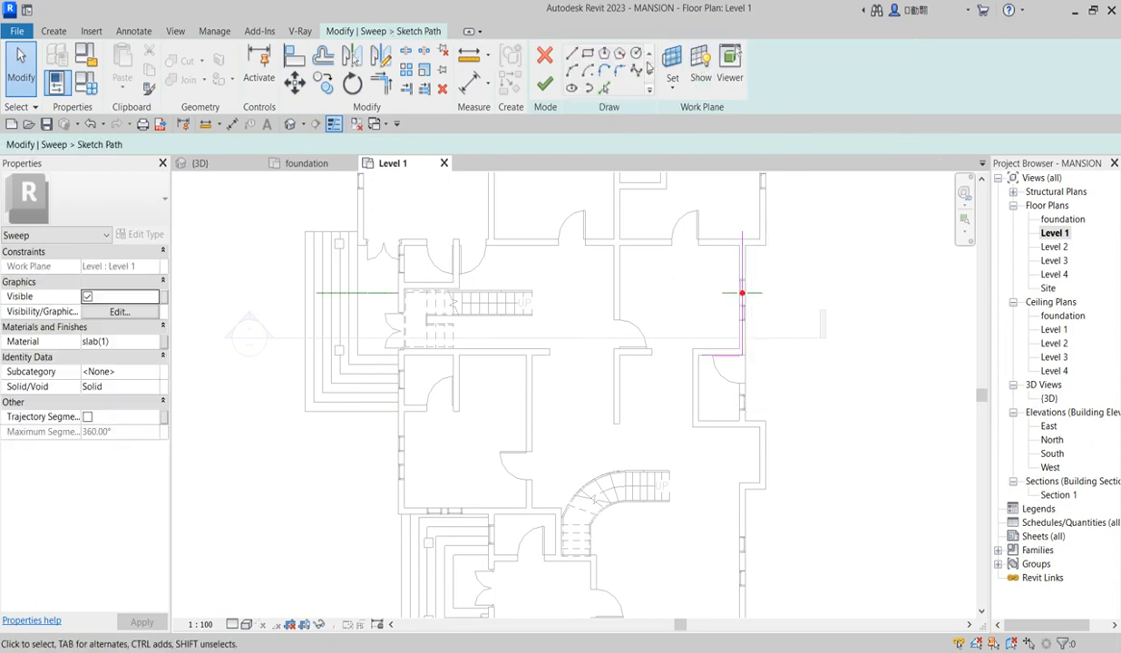
{"action": "left_click", "coordinate": [293, 56]}
{"action": "scroll", "coordinate": [741, 295], "scroll_direction": "up", "scroll_amount": 2}
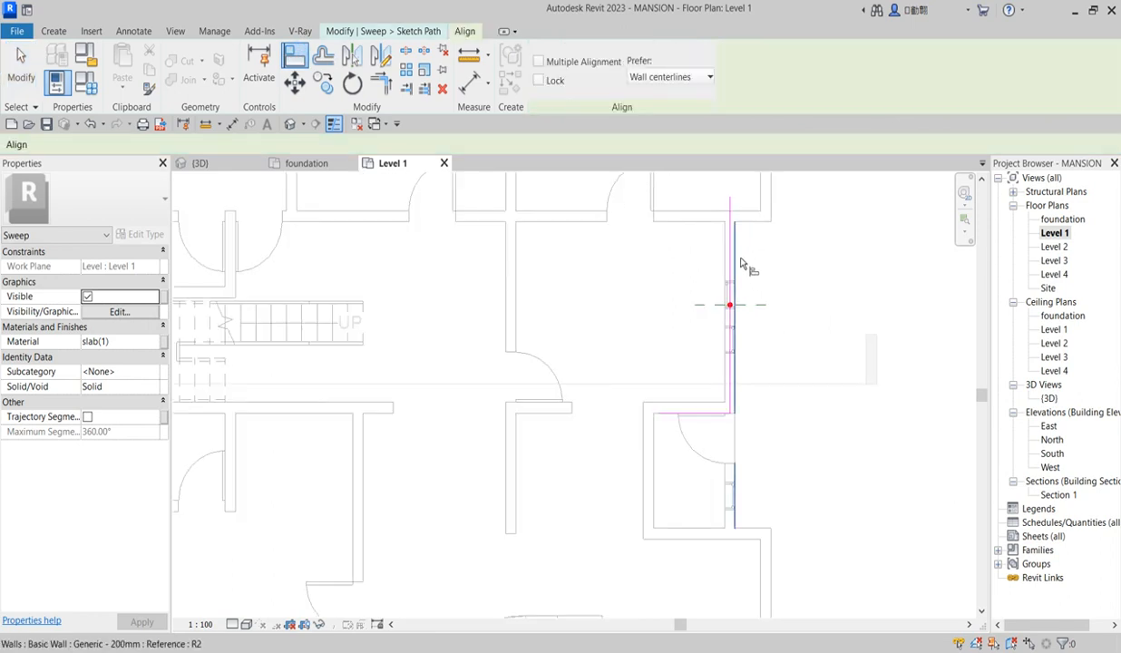
{"action": "left_click", "coordinate": [728, 264]}
{"action": "right_click", "coordinate": [782, 263]}
{"action": "left_click", "coordinate": [858, 269]}
{"action": "right_click", "coordinate": [818, 272]}
{"action": "left_click", "coordinate": [882, 293]}
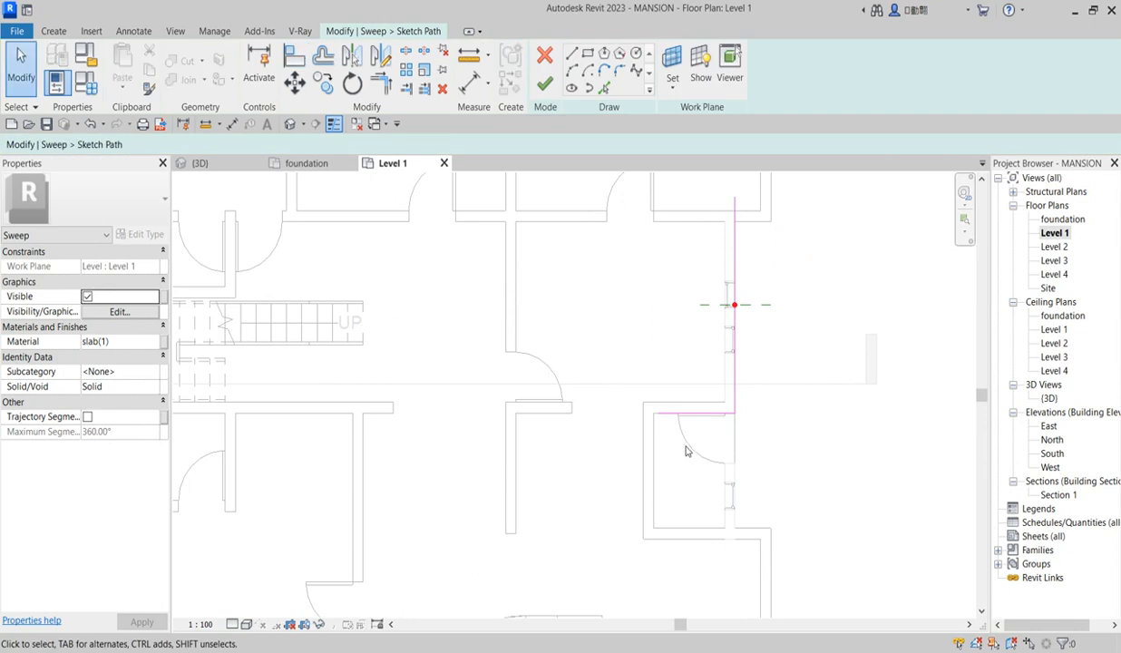
Delete the horizontal path segment and fit the vertical line to the small side room's outer wall, 2300 mm long
{"action": "left_click", "coordinate": [697, 413]}
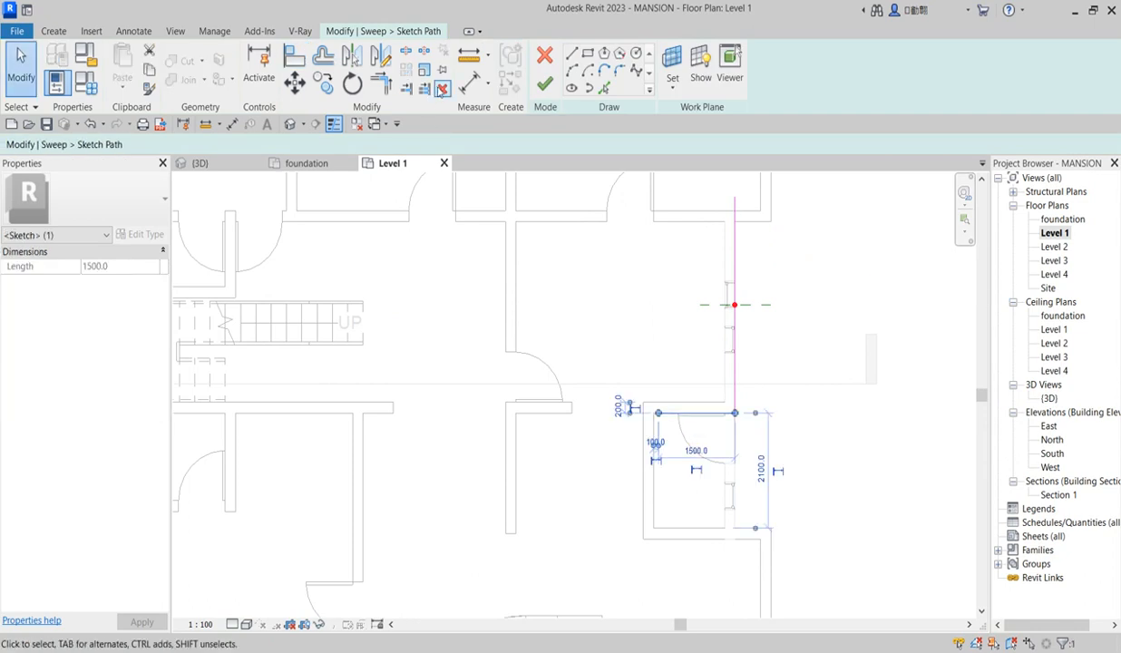
{"action": "left_click", "coordinate": [441, 89]}
{"action": "left_click", "coordinate": [732, 376]}
{"action": "mouse_move", "coordinate": [733, 412]}
{"action": "left_mouse_down"}
{"action": "mouse_move", "coordinate": [736, 507]}
{"action": "mouse_move", "coordinate": [751, 519]}
{"action": "mouse_move", "coordinate": [733, 527]}
{"action": "left_mouse_up"}
{"action": "mouse_move", "coordinate": [731, 193]}
{"action": "left_mouse_down"}
{"action": "mouse_move", "coordinate": [734, 426]}
{"action": "mouse_move", "coordinate": [735, 375]}
{"action": "mouse_move", "coordinate": [744, 397]}
{"action": "mouse_move", "coordinate": [734, 401]}
{"action": "left_mouse_up"}
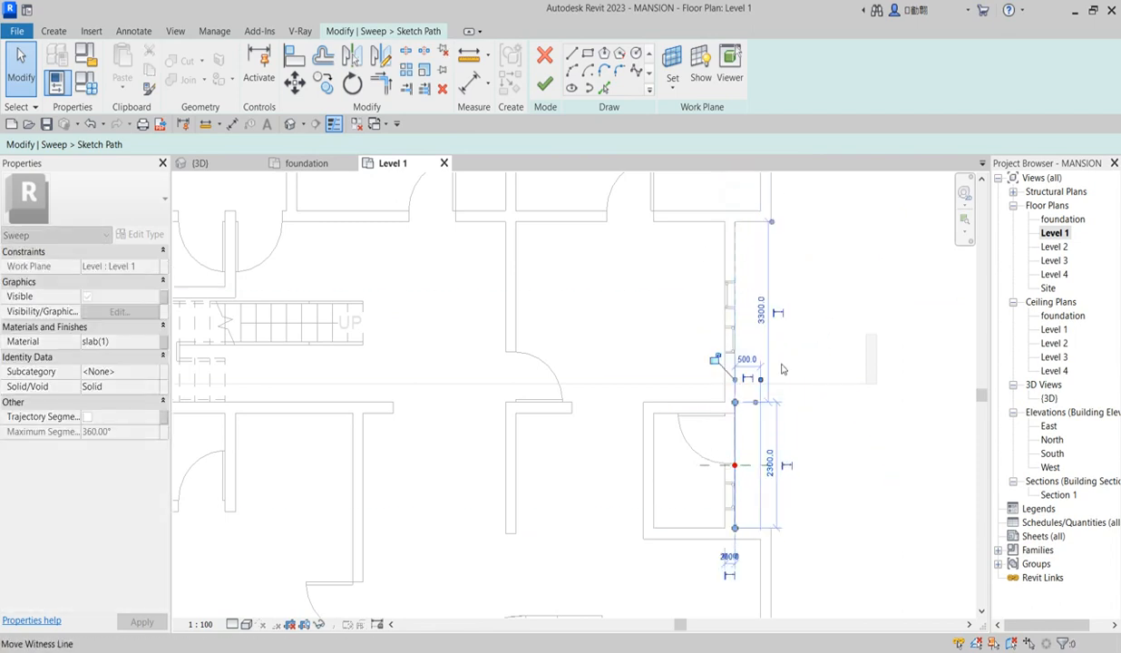
{"action": "left_click", "coordinate": [810, 353]}
{"action": "scroll", "coordinate": [639, 333], "scroll_direction": "down", "scroll_amount": 1}
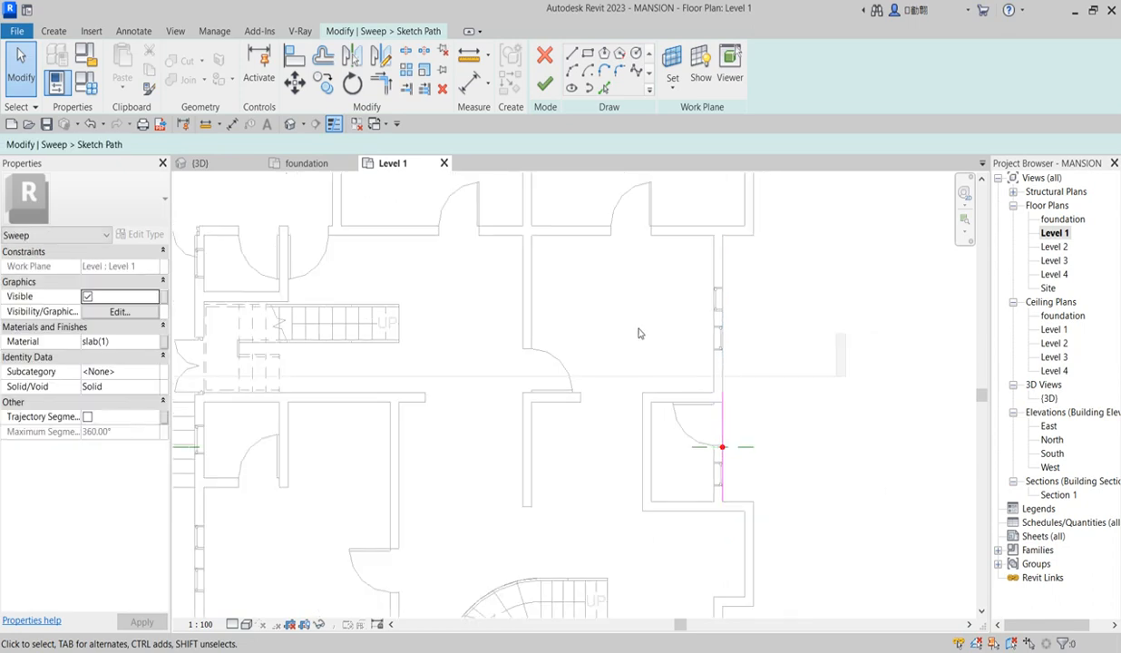
Finish the path sketch and the sweep edit for the side room's steps
{"action": "left_click", "coordinate": [546, 85]}
{"action": "scroll", "coordinate": [710, 463], "scroll_direction": "down", "scroll_amount": 3}
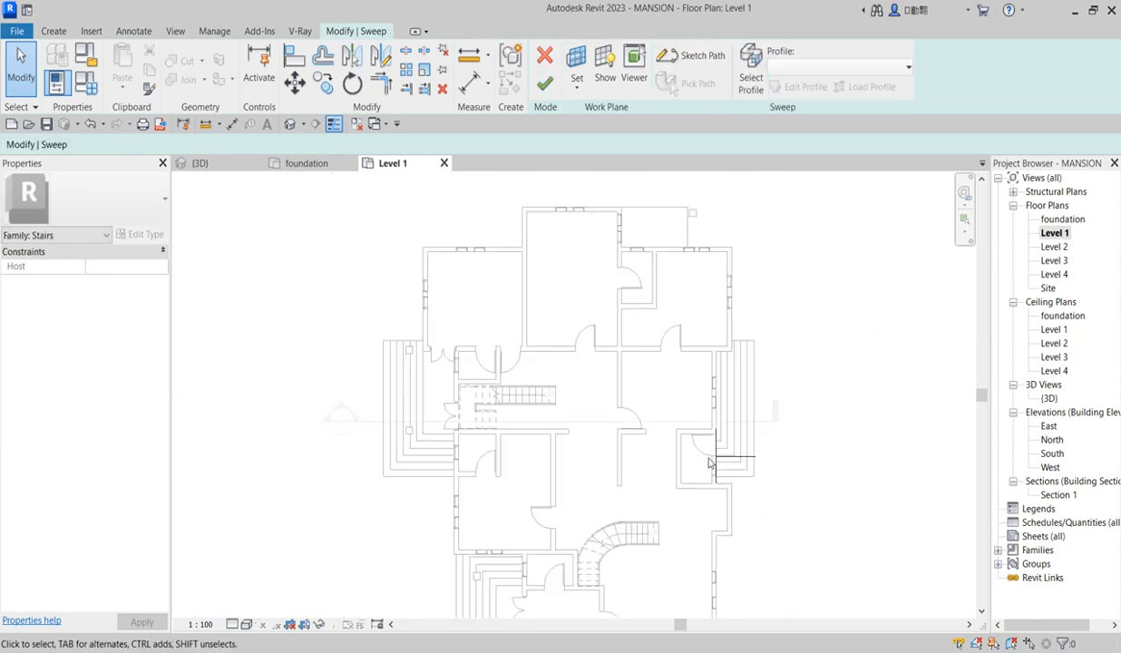
{"action": "left_click", "coordinate": [544, 87]}
{"action": "scroll", "coordinate": [414, 387], "scroll_direction": "down", "scroll_amount": 3}
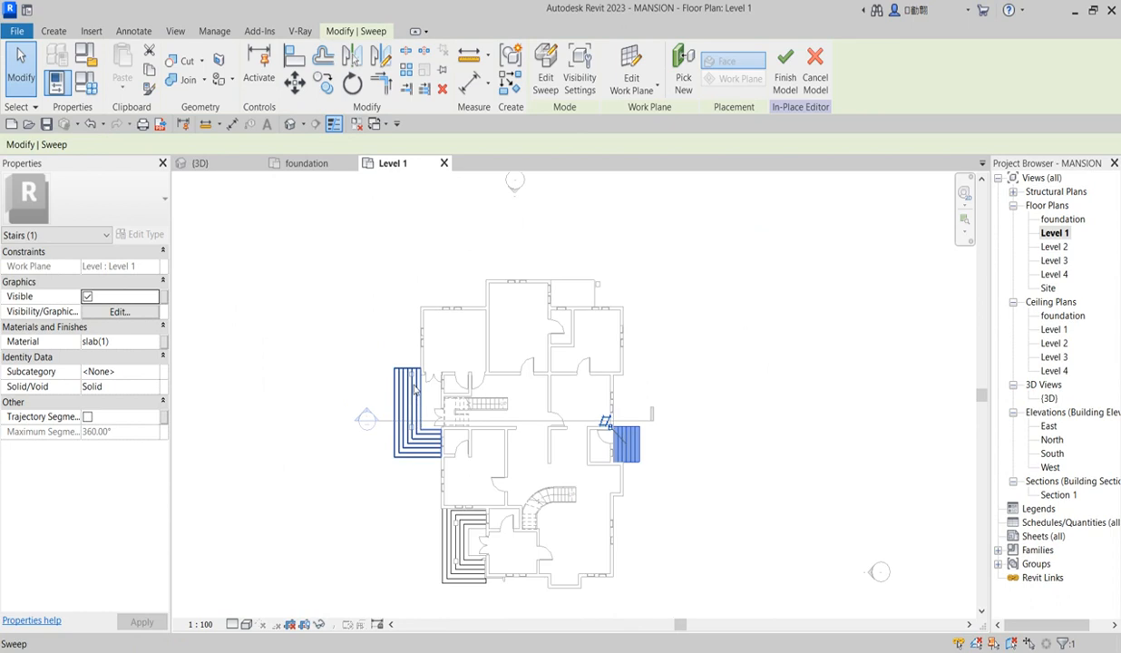
Copy the original L-shaped steps from their inner upper corner to the wall corner at the porch on the plan's upper end
{"action": "left_click", "coordinate": [544, 77]}
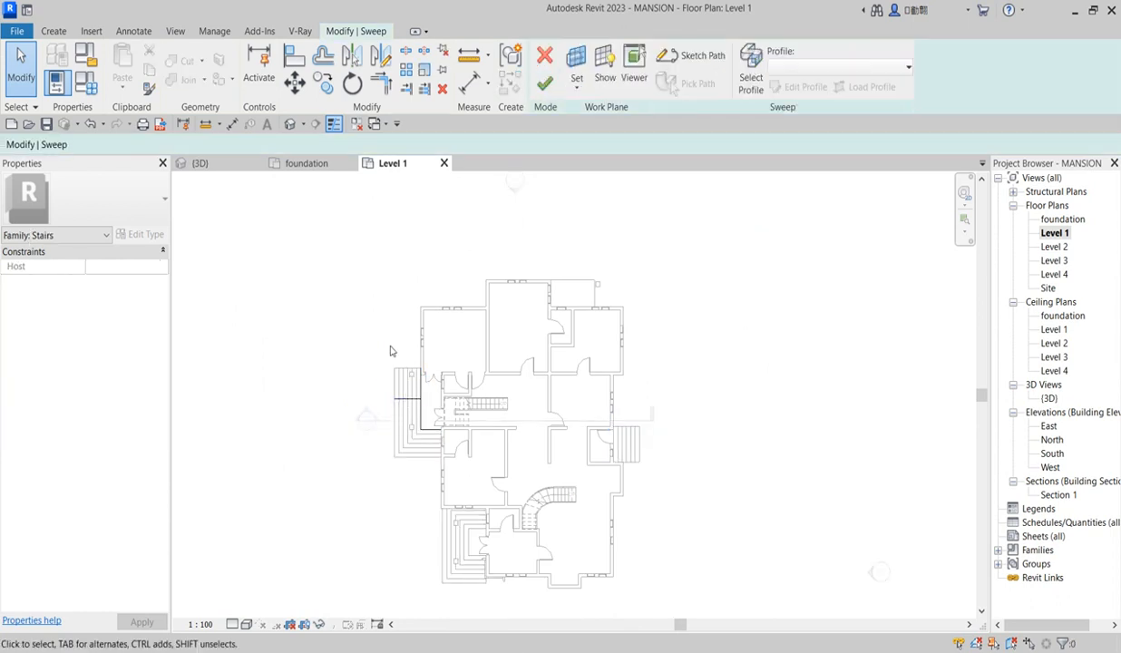
{"action": "left_click", "coordinate": [545, 84]}
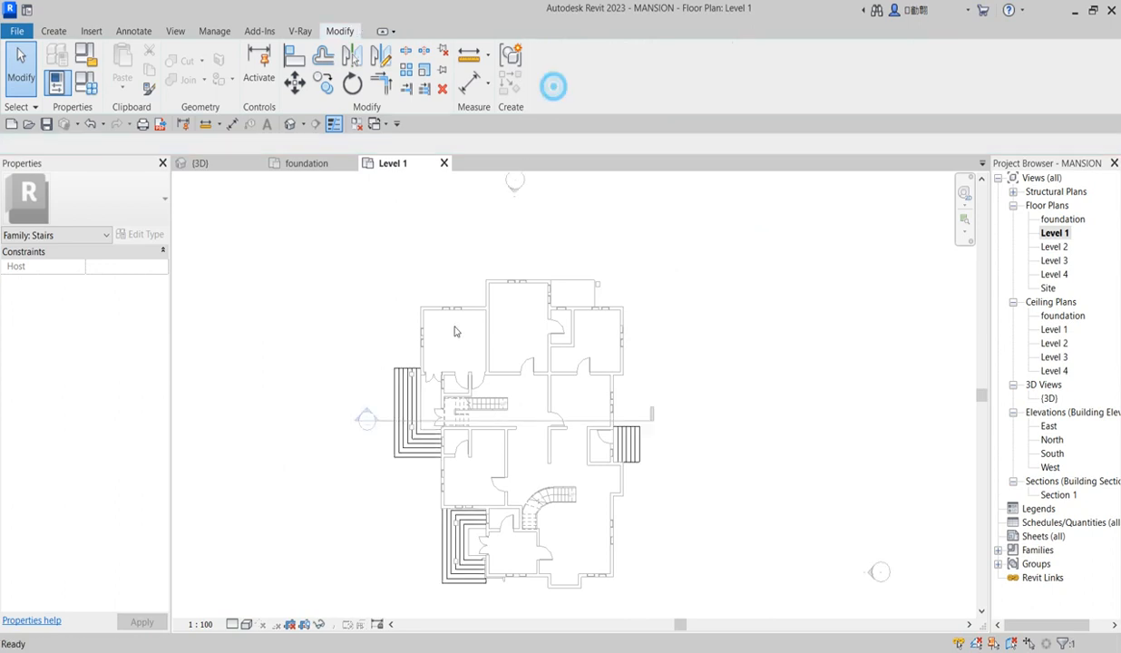
{"action": "left_click", "coordinate": [435, 386]}
{"action": "left_click", "coordinate": [435, 385]}
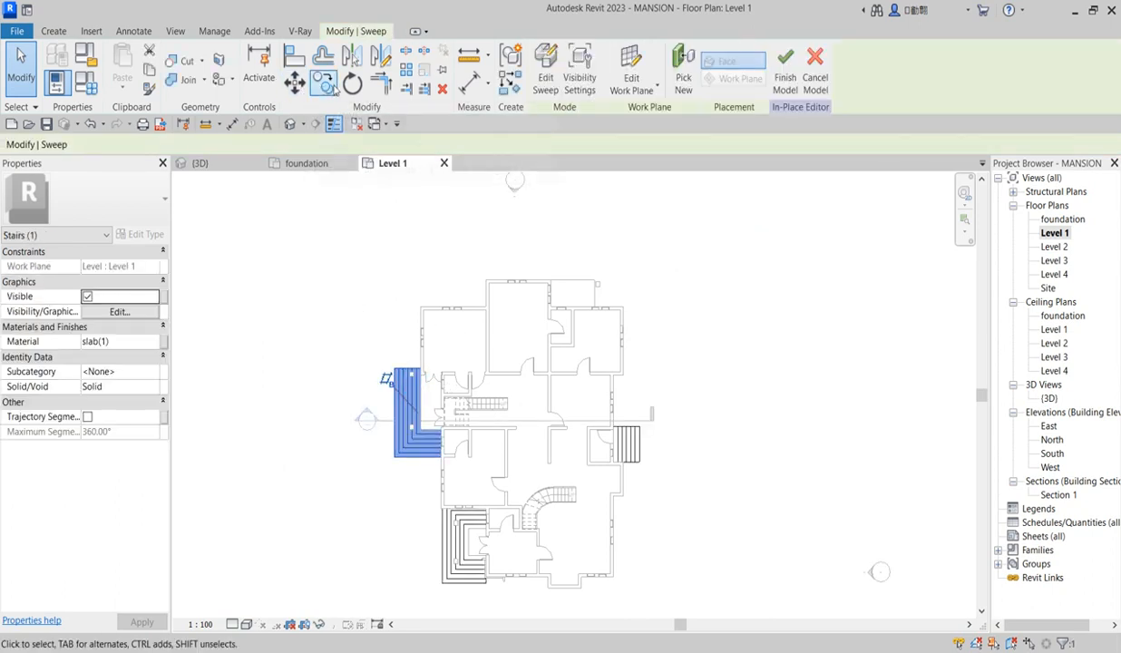
{"action": "left_click", "coordinate": [324, 83]}
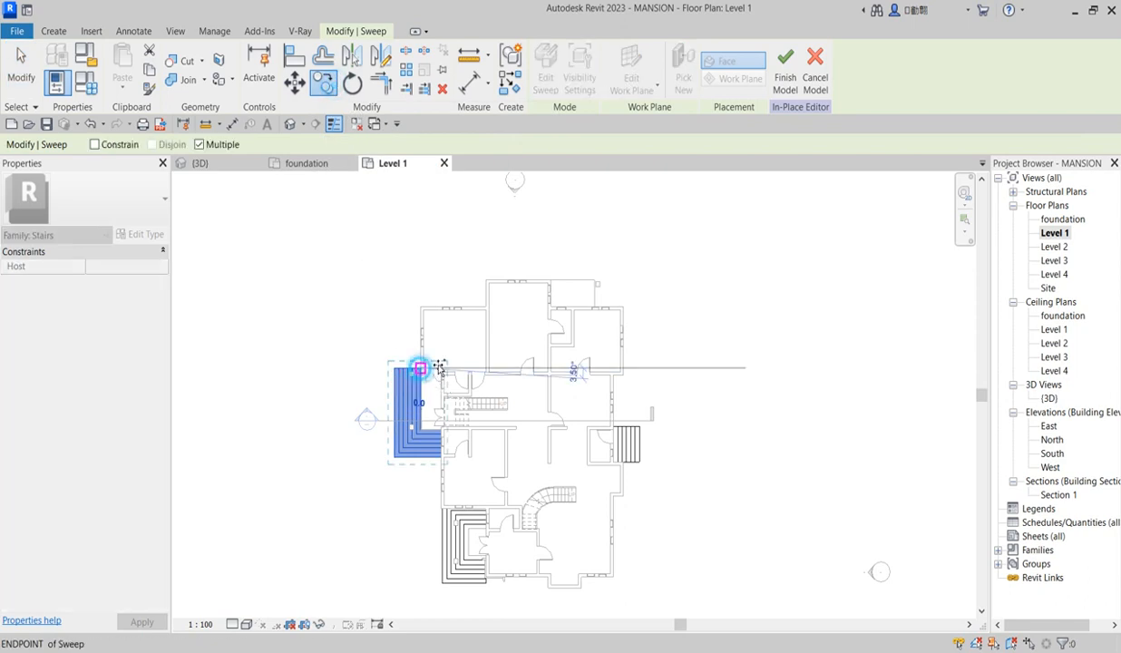
{"action": "scroll", "coordinate": [421, 369], "scroll_direction": "up", "scroll_amount": 5}
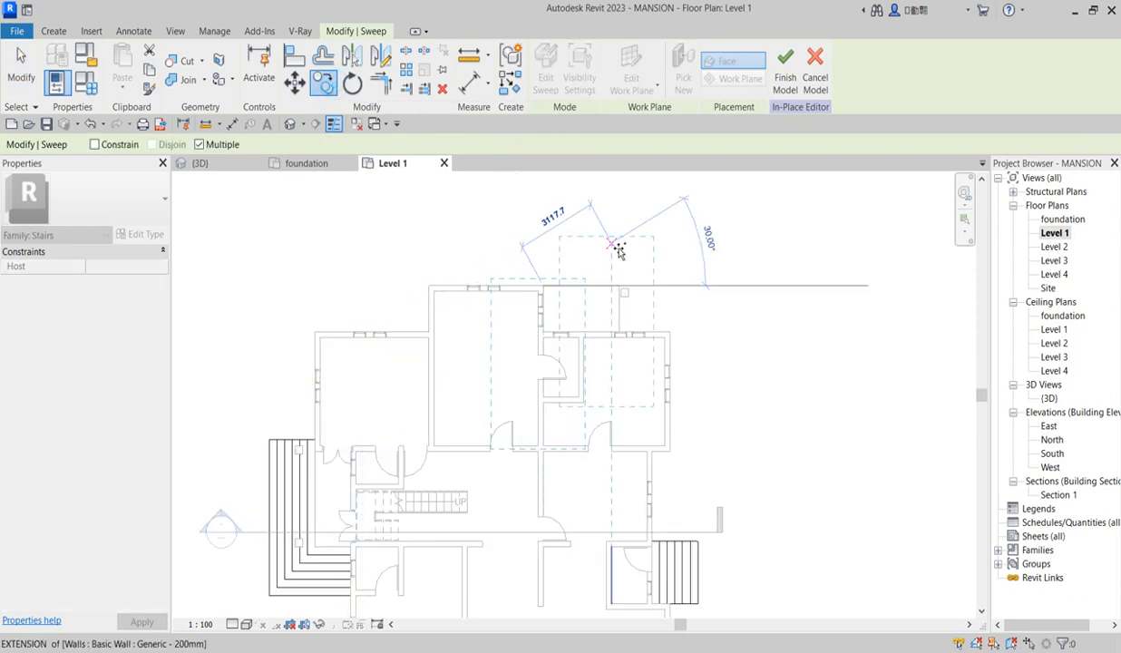
{"action": "right_click", "coordinate": [579, 216]}
{"action": "left_click", "coordinate": [616, 223]}
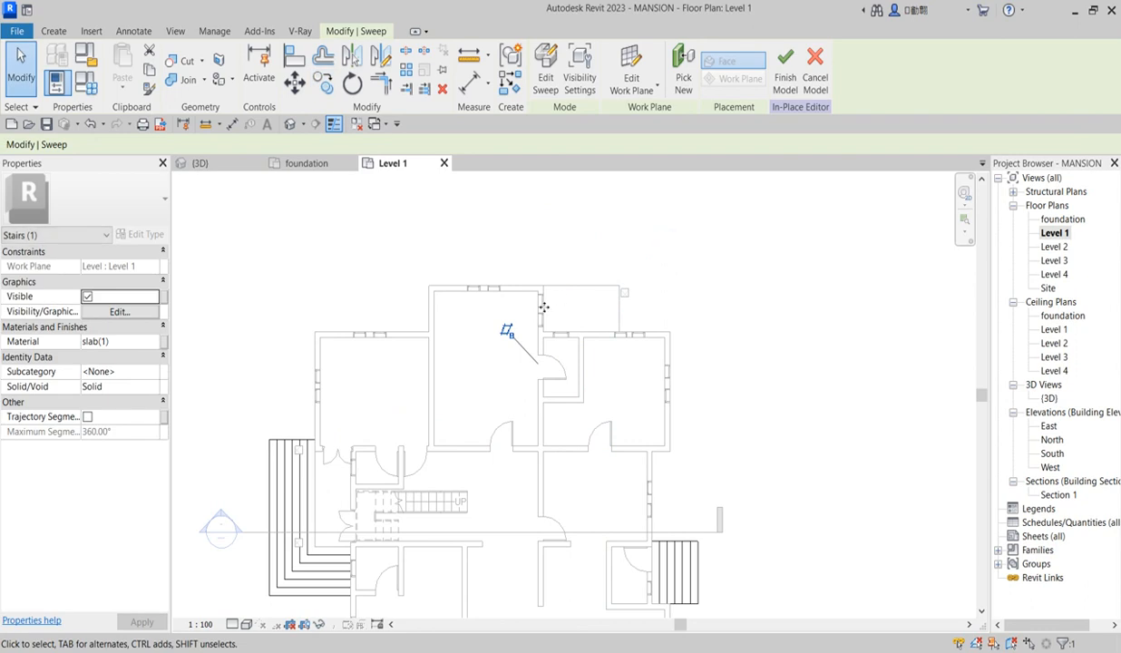
{"action": "scroll", "coordinate": [519, 330], "scroll_direction": "down", "scroll_amount": 2}
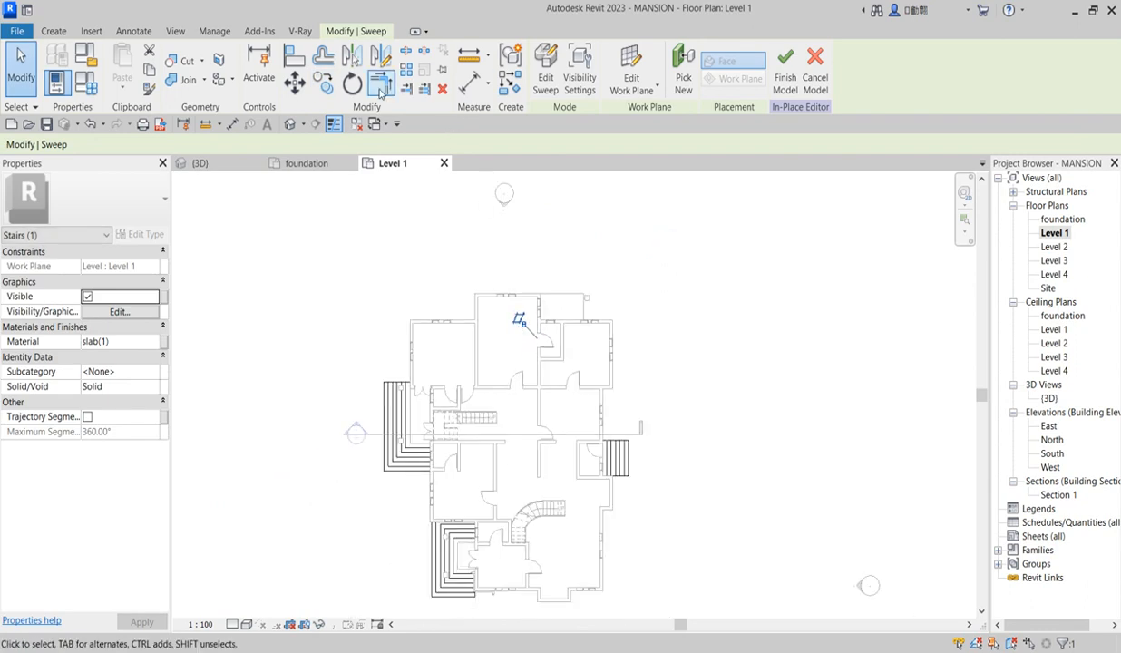
Rotate the copied L-shaped steps 90 degrees clockwise
{"action": "left_click", "coordinate": [355, 86]}
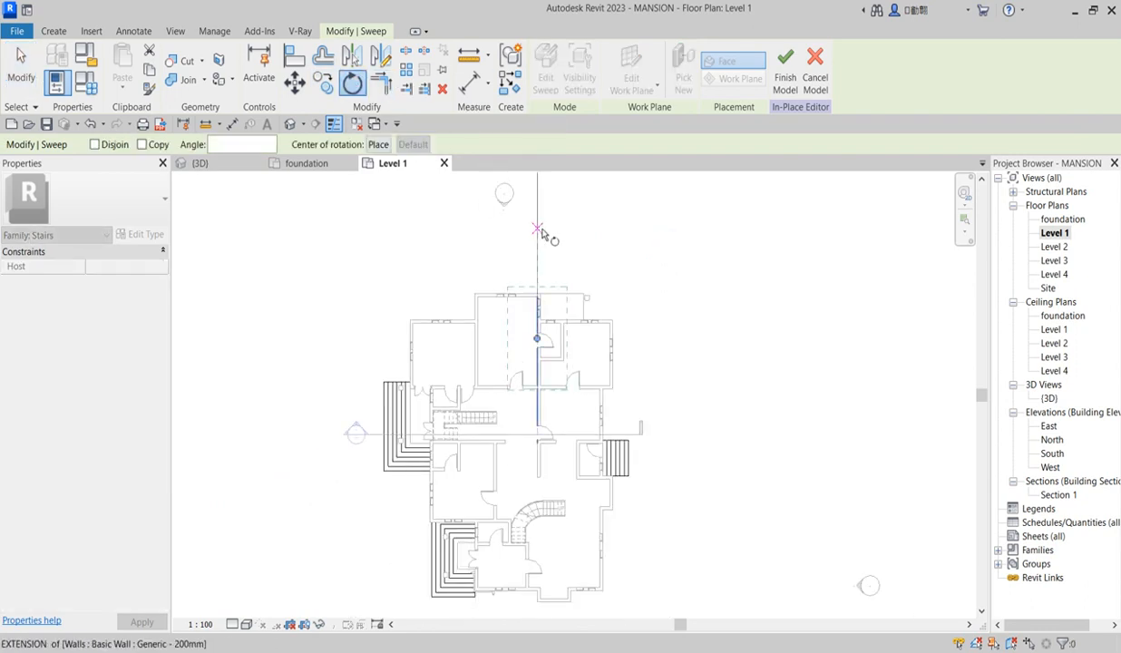
{"action": "left_click", "coordinate": [537, 217]}
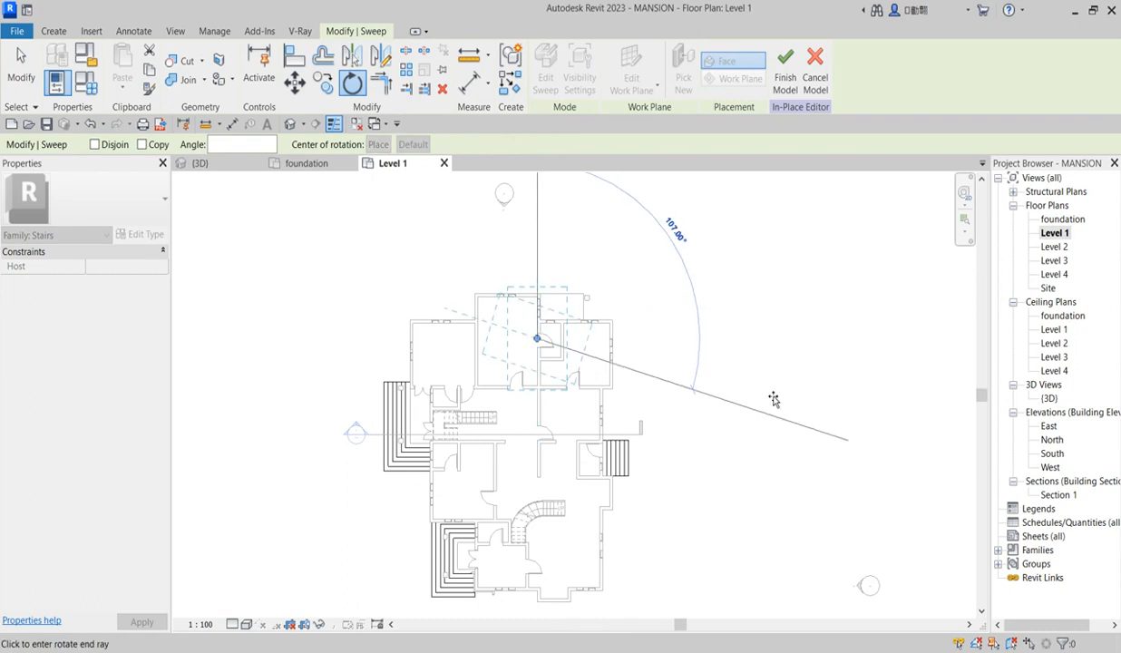
{"action": "type", "text": "90"}
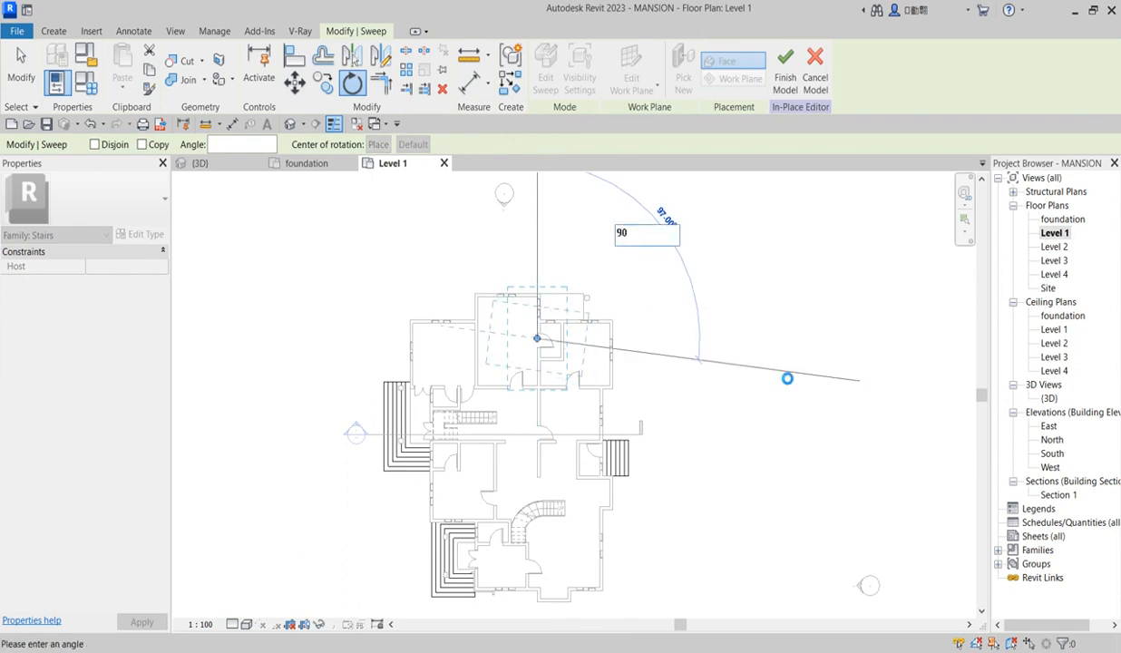
{"action": "key", "text": "Return"}
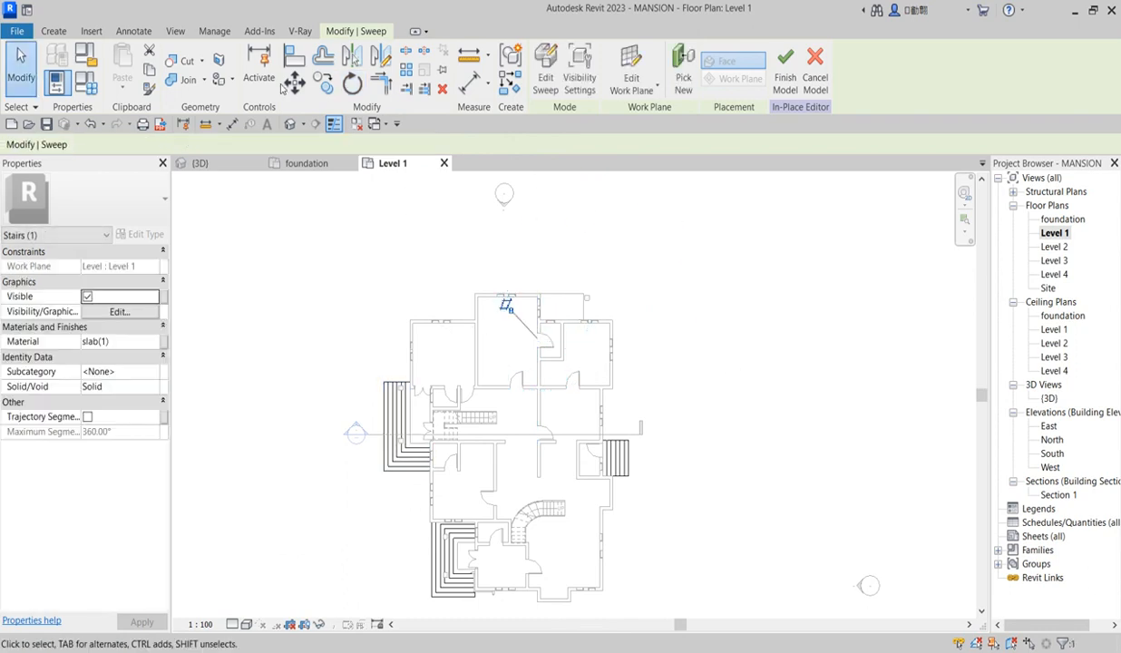
Move the rotated steps up to the outer edge of the small porch at the plan's upper end
{"action": "left_click", "coordinate": [294, 82]}
{"action": "left_click", "coordinate": [510, 338]}
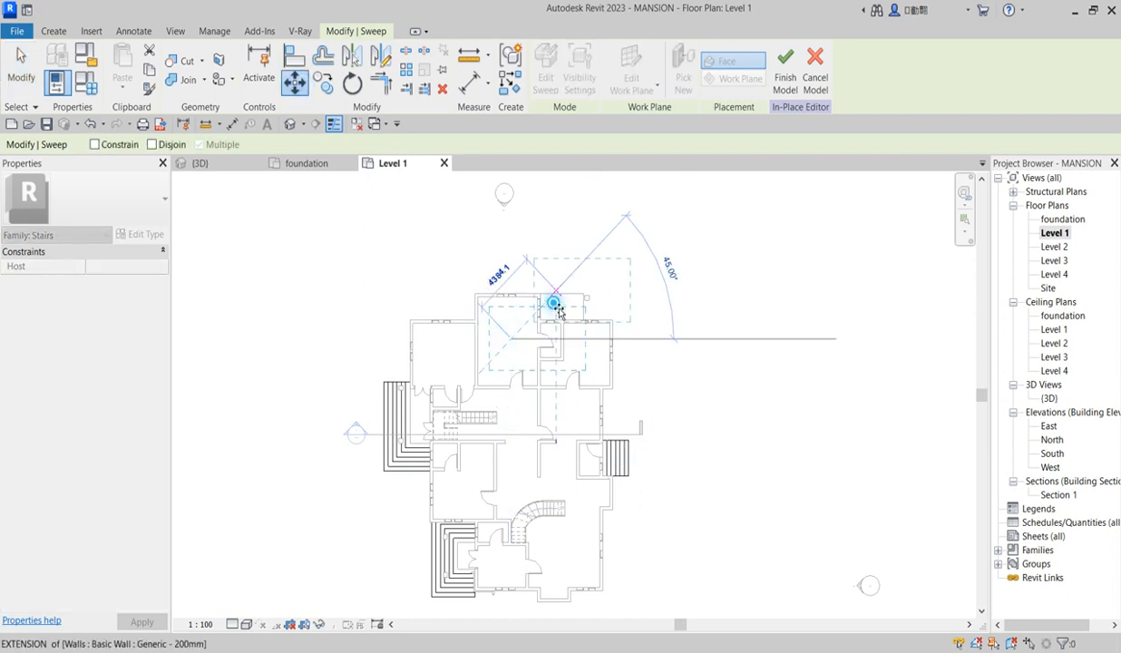
{"action": "left_click", "coordinate": [558, 311]}
{"action": "scroll", "coordinate": [545, 211], "scroll_direction": "up", "scroll_amount": 3}
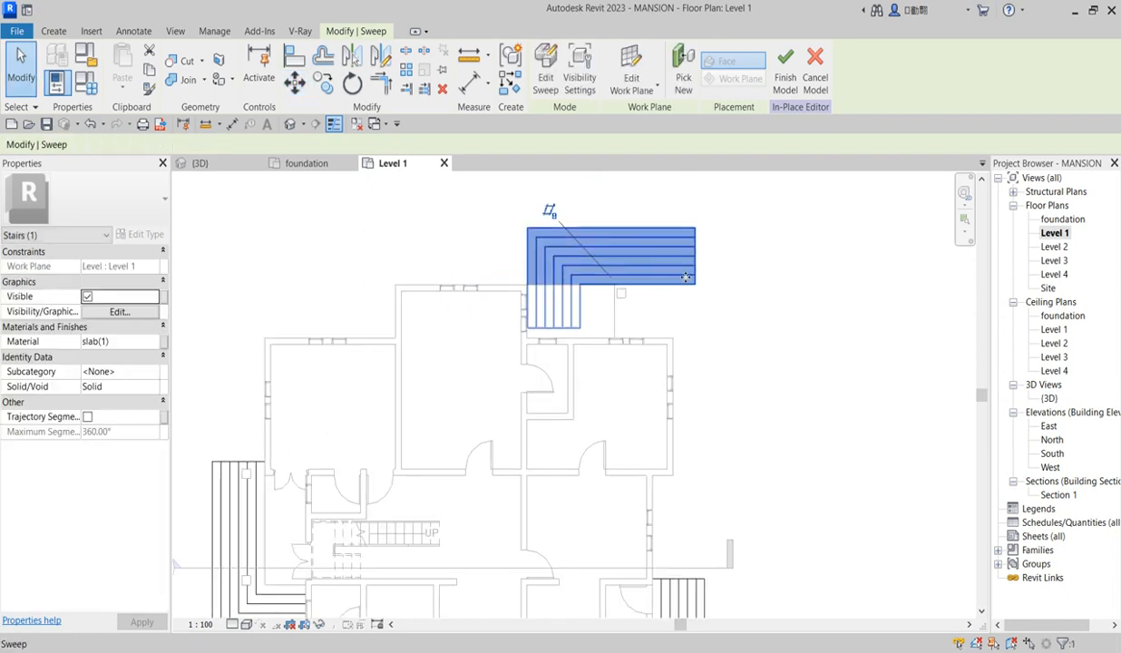
Open the rotated porch steps' sweep path for editing and align its horizontal line with the porch's outer edge
{"action": "left_click", "coordinate": [541, 68]}
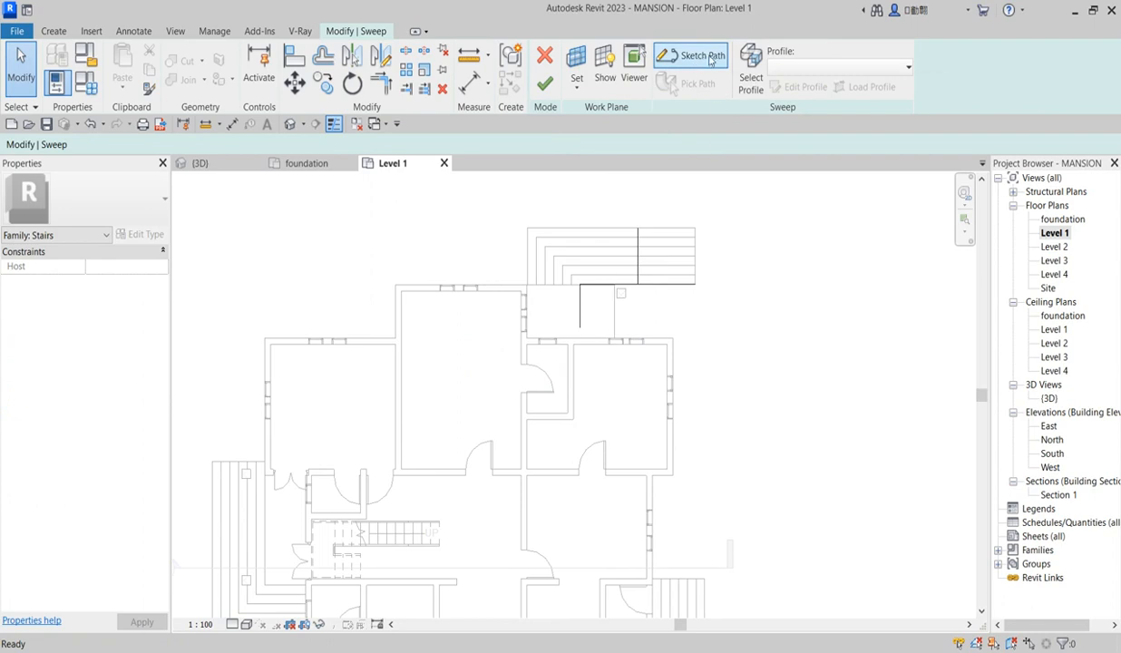
{"action": "left_click", "coordinate": [708, 56]}
{"action": "scroll", "coordinate": [663, 284], "scroll_direction": "up", "scroll_amount": 2}
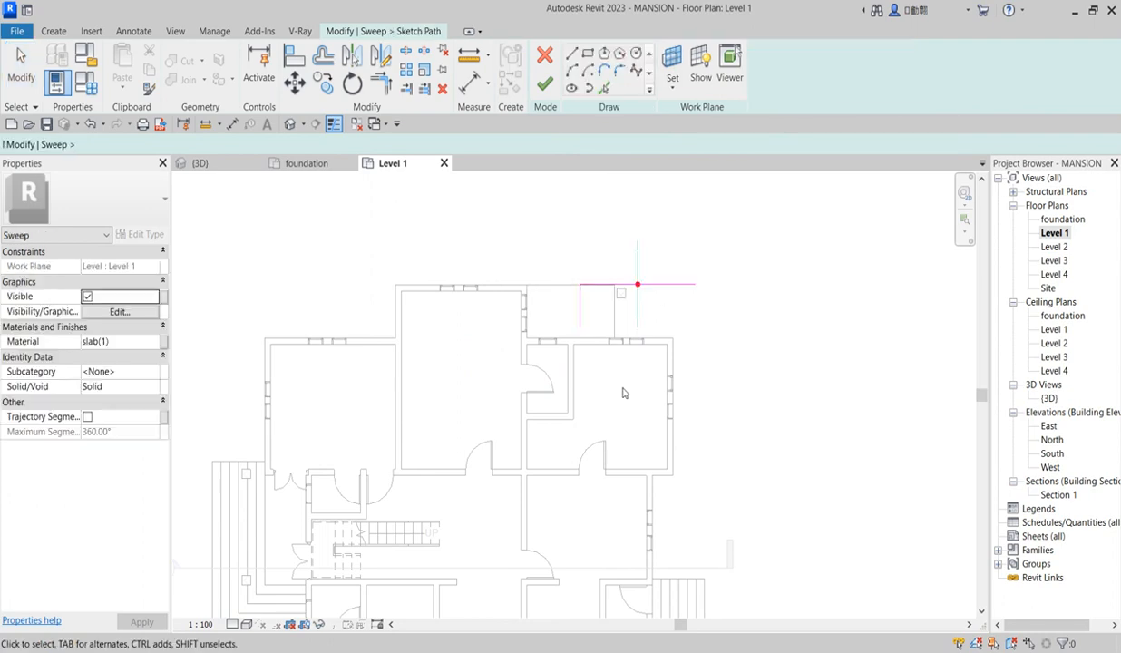
{"action": "left_click", "coordinate": [296, 58]}
{"action": "left_click", "coordinate": [507, 300]}
{"action": "left_click", "coordinate": [591, 302]}
{"action": "right_click", "coordinate": [543, 235]}
{"action": "left_click", "coordinate": [580, 249]}
{"action": "right_click", "coordinate": [556, 226]}
{"action": "left_click", "coordinate": [557, 227]}
Align the short vertical path line with the face of the room wall that closes off the porch
{"action": "left_click", "coordinate": [532, 313]}
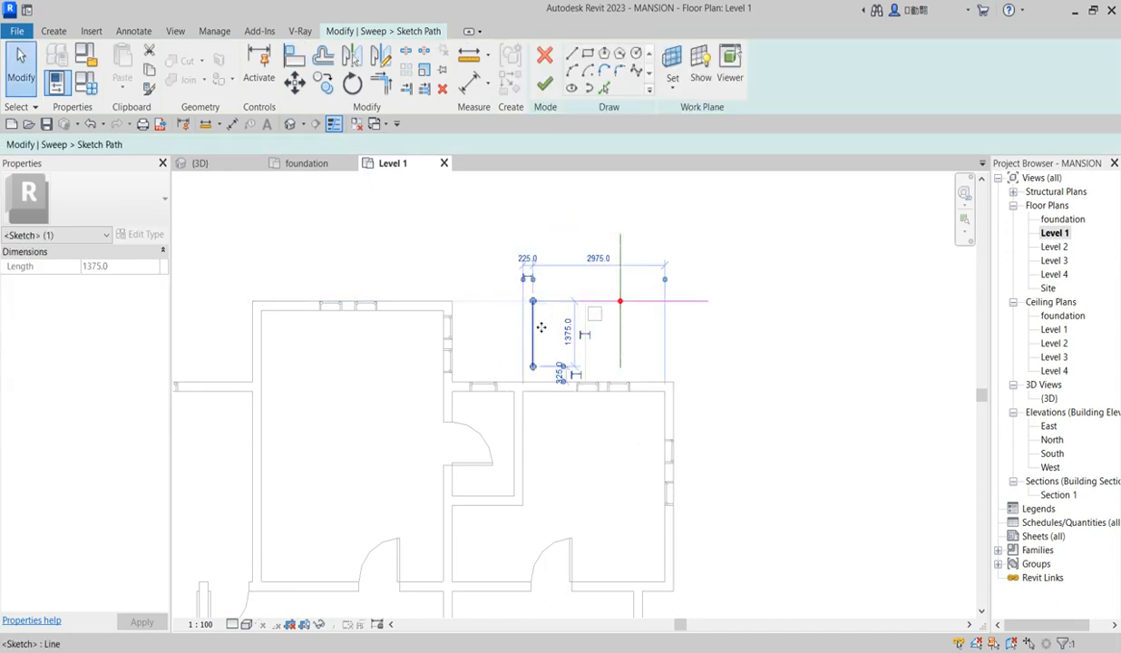
{"action": "left_click", "coordinate": [294, 56]}
{"action": "scroll", "coordinate": [454, 315], "scroll_direction": "up", "scroll_amount": 3}
{"action": "left_click", "coordinate": [450, 311]}
{"action": "left_click", "coordinate": [573, 331]}
{"action": "scroll", "coordinate": [454, 318], "scroll_direction": "down", "scroll_amount": 2}
{"action": "right_click", "coordinate": [456, 274]}
{"action": "left_click", "coordinate": [490, 281]}
{"action": "right_click", "coordinate": [492, 272]}
{"action": "left_click", "coordinate": [477, 281]}
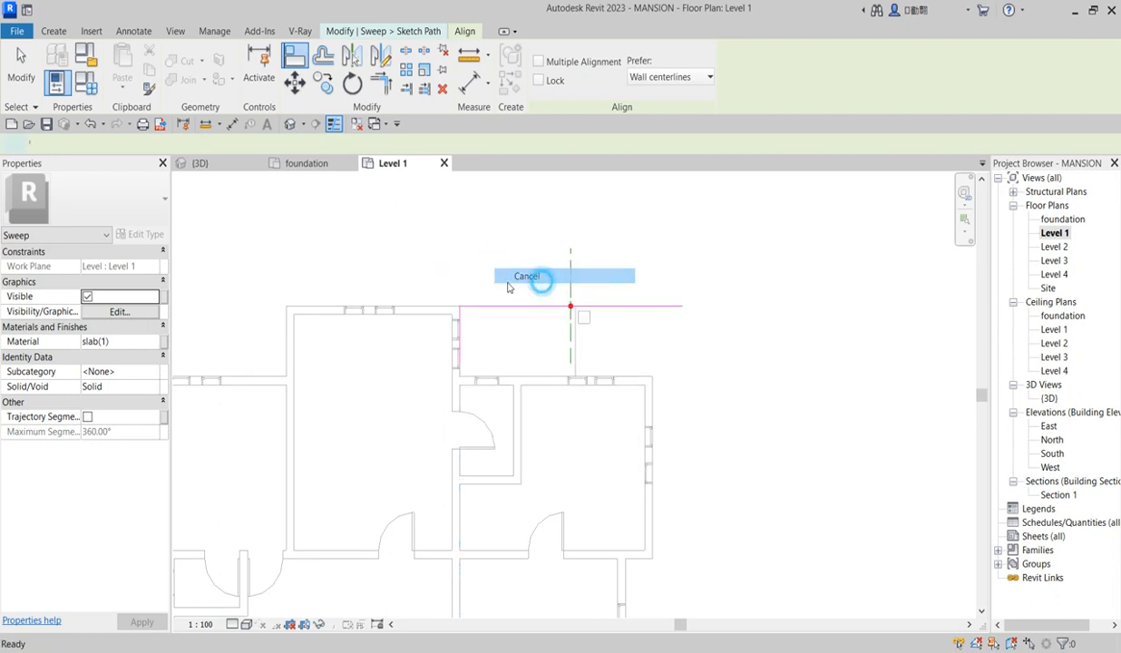
Delete the vertical path line at the wall and draw a new one about 1607 mm long along the porch's open side
{"action": "left_click", "coordinate": [459, 314]}
{"action": "key", "text": "Delete"}
{"action": "left_click", "coordinate": [571, 53]}
{"action": "scroll", "coordinate": [603, 375], "scroll_direction": "up", "scroll_amount": 2}
{"action": "left_click", "coordinate": [541, 378]}
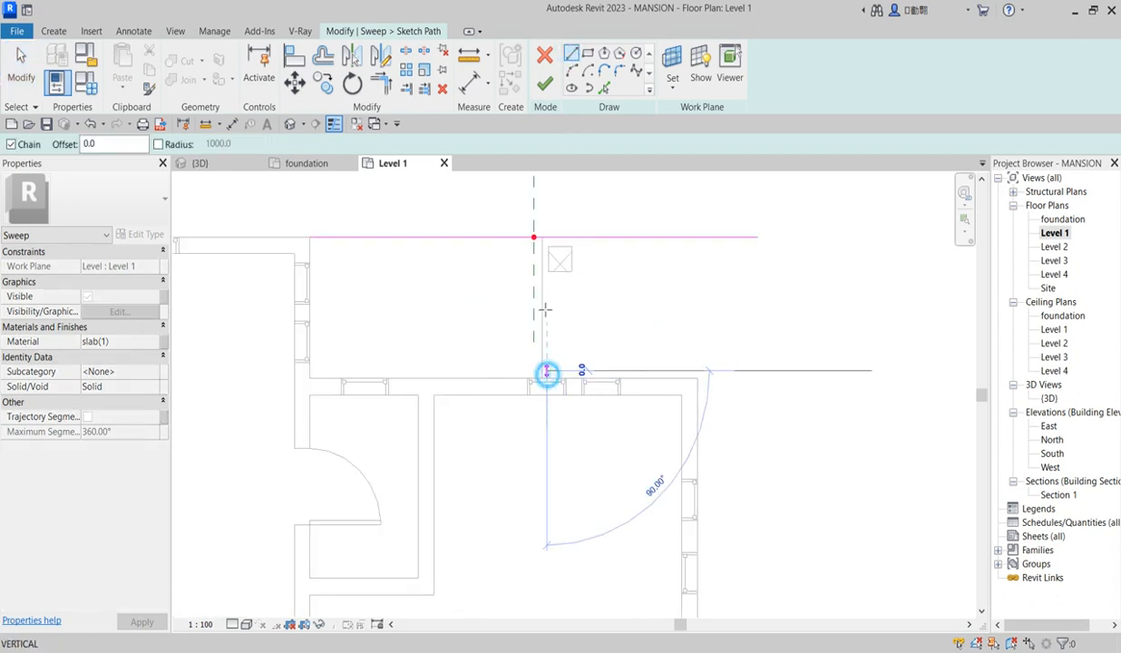
{"action": "left_click", "coordinate": [547, 238]}
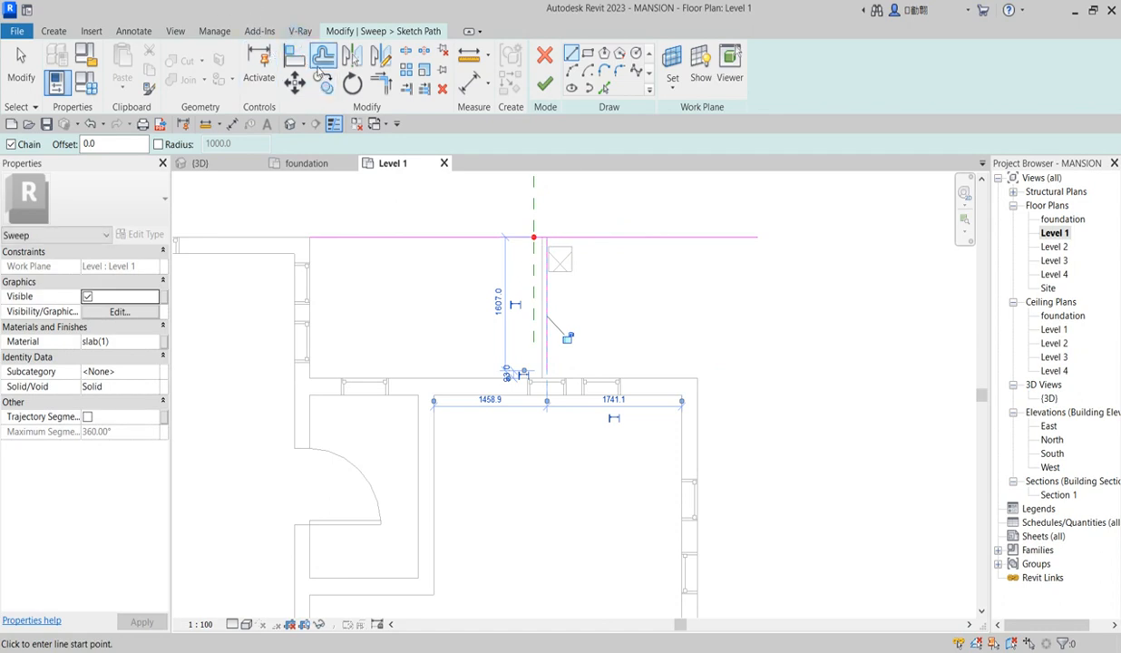
Align the new vertical path line with the open-side edge of the porch floor slab
{"action": "left_click", "coordinate": [295, 56]}
{"action": "left_click", "coordinate": [542, 317]}
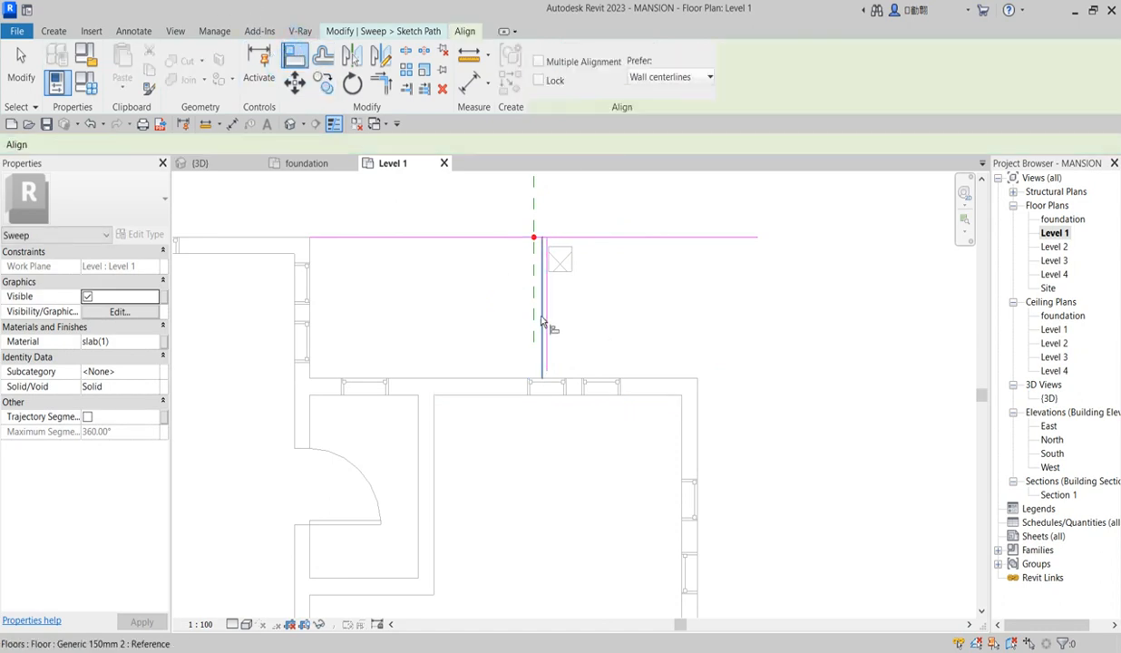
{"action": "left_click", "coordinate": [548, 319]}
{"action": "scroll", "coordinate": [616, 308], "scroll_direction": "up", "scroll_amount": 3}
{"action": "right_click", "coordinate": [619, 302]}
{"action": "left_click", "coordinate": [655, 312]}
{"action": "right_click", "coordinate": [633, 292]}
{"action": "left_click", "coordinate": [667, 302]}
Extend the vertical path line to the wall at 1700 mm and shorten the horizontal line to 3000 mm so they meet
{"action": "left_click_drag", "start_coordinate": [491, 368], "coordinate": [490, 431]}
{"action": "scroll", "coordinate": [531, 395], "scroll_direction": "down", "scroll_amount": 2}
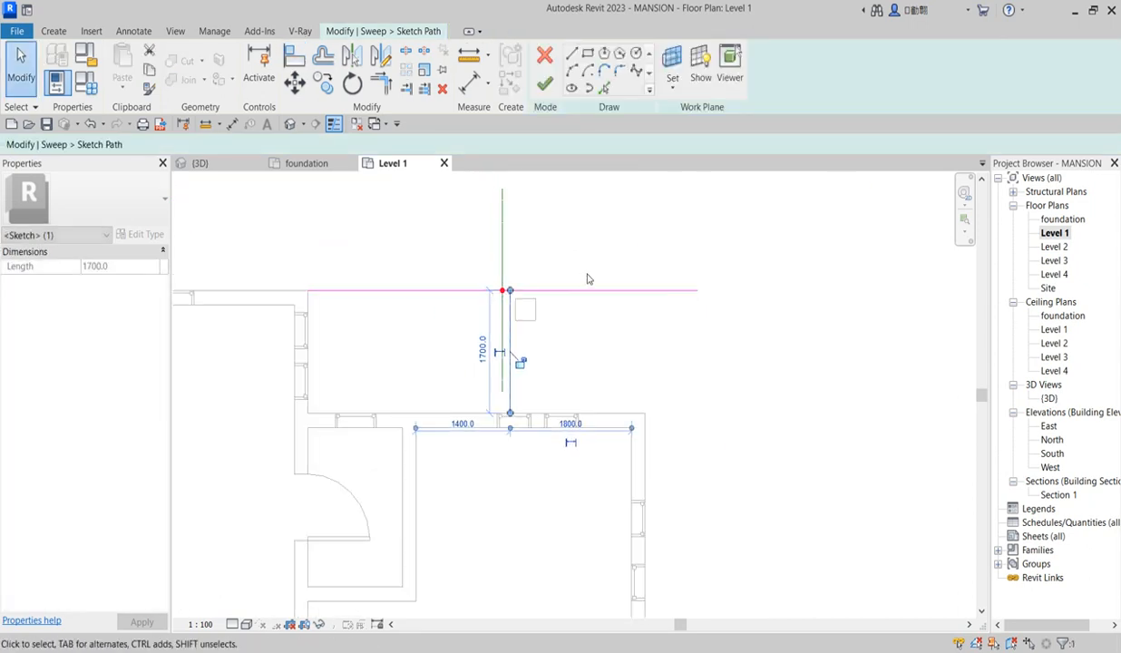
{"action": "left_click", "coordinate": [606, 291]}
{"action": "left_click_drag", "start_coordinate": [697, 290], "coordinate": [509, 290]}
Finish the path sketch, the sweep edit and the in-place stairs model
{"action": "left_click", "coordinate": [545, 84]}
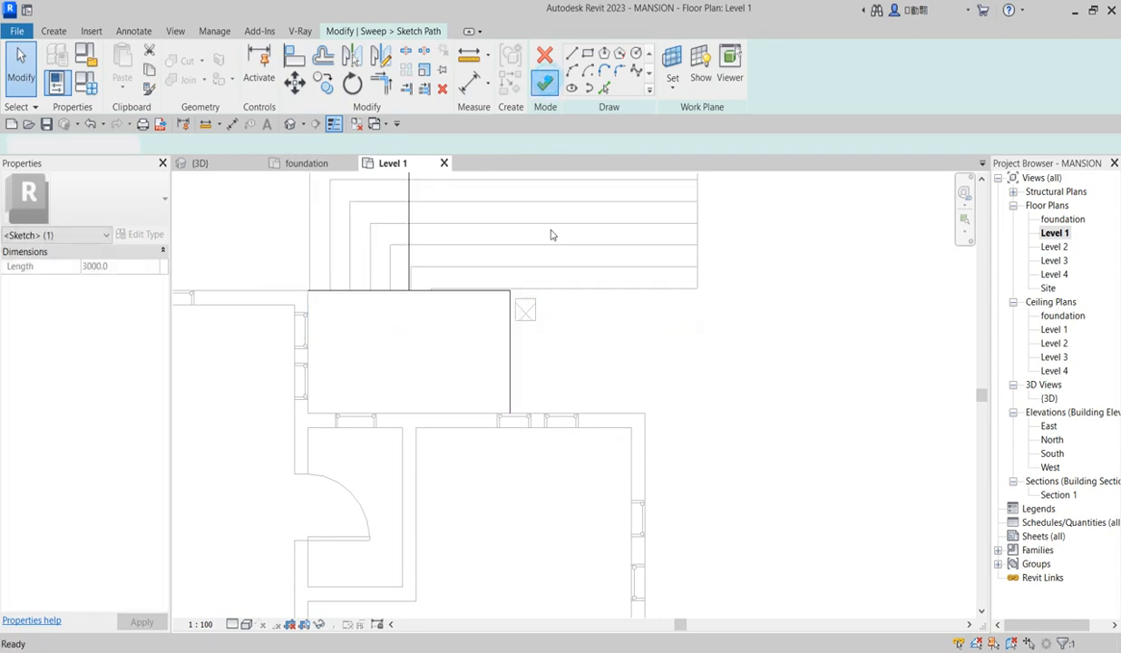
{"action": "left_click", "coordinate": [543, 83]}
{"action": "left_click", "coordinate": [670, 315]}
{"action": "scroll", "coordinate": [624, 413], "scroll_direction": "down", "scroll_amount": 2}
{"action": "scroll", "coordinate": [612, 416], "scroll_direction": "down", "scroll_amount": 2}
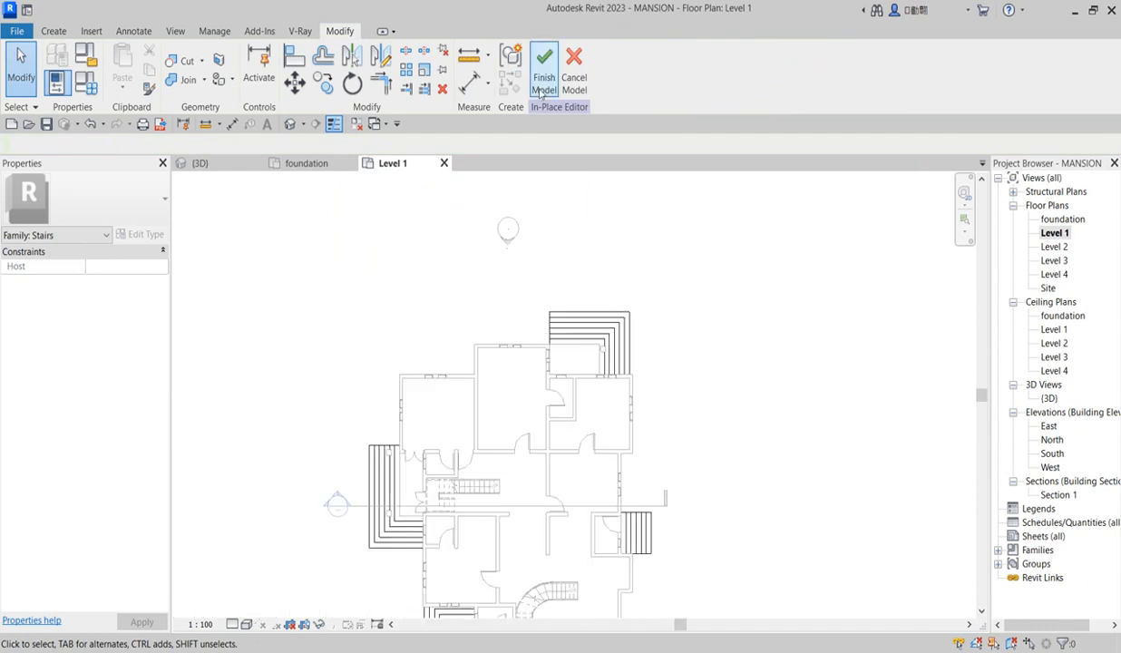
{"action": "scroll", "coordinate": [540, 300], "scroll_direction": "up", "scroll_amount": 1}
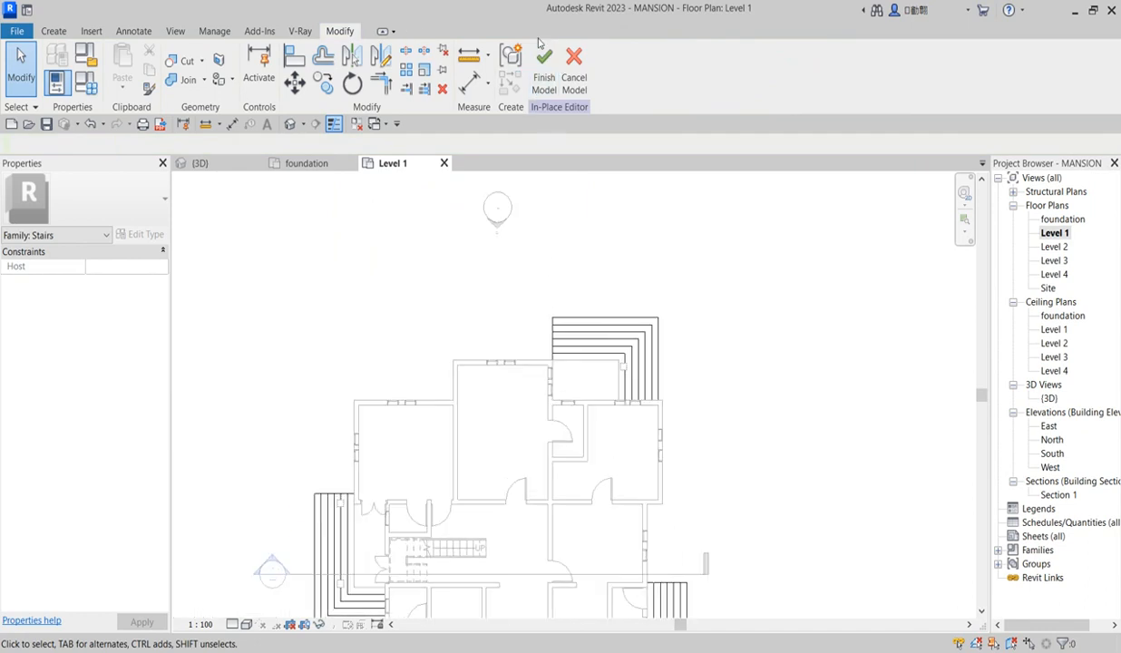
{"action": "left_click", "coordinate": [542, 80]}
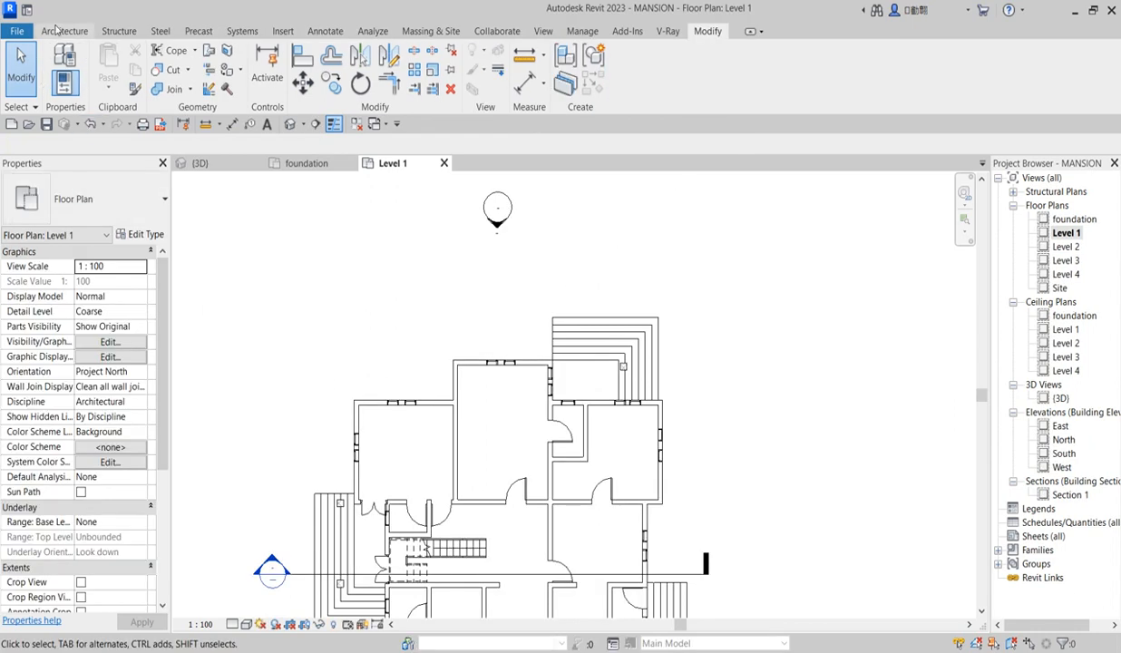
Create a new in-place model in the Site category and accept the name Site 1
{"action": "left_click", "coordinate": [63, 32]}
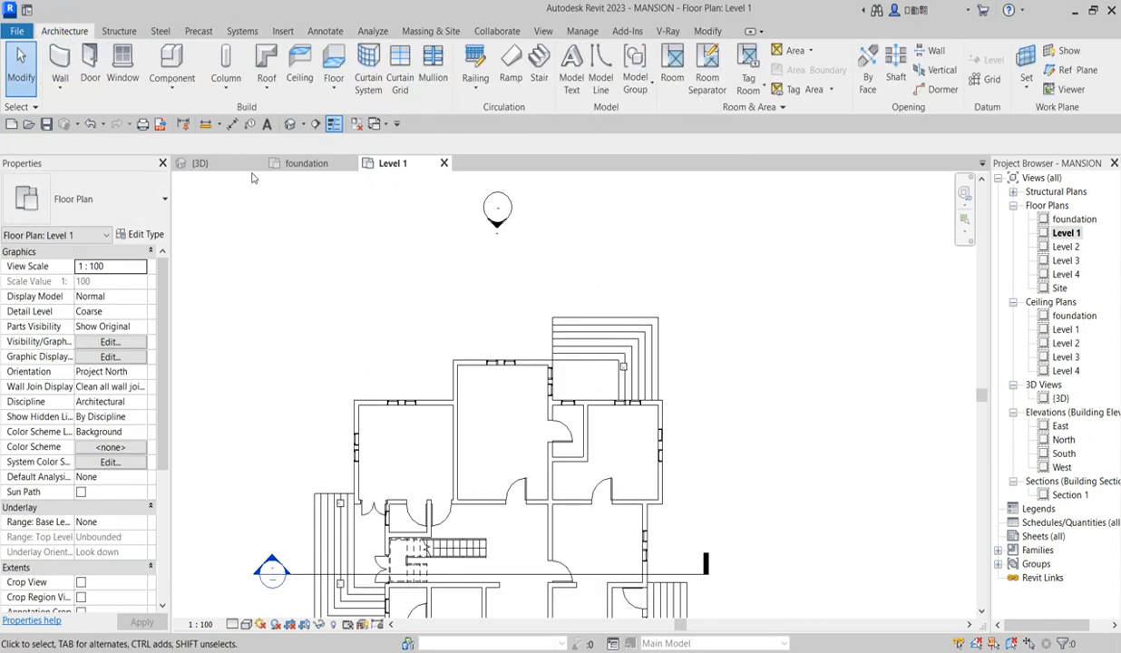
{"action": "left_click", "coordinate": [172, 83]}
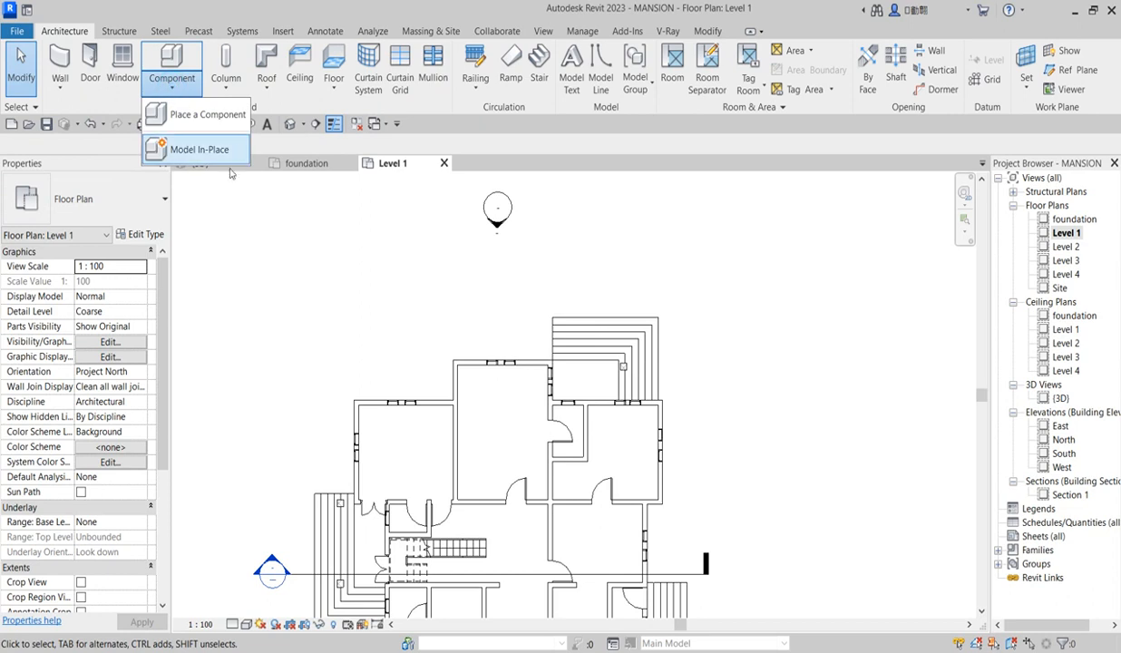
{"action": "left_click", "coordinate": [198, 151]}
{"action": "scroll", "coordinate": [540, 306], "scroll_direction": "down", "scroll_amount": 1}
{"action": "scroll", "coordinate": [542, 309], "scroll_direction": "down", "scroll_amount": 8}
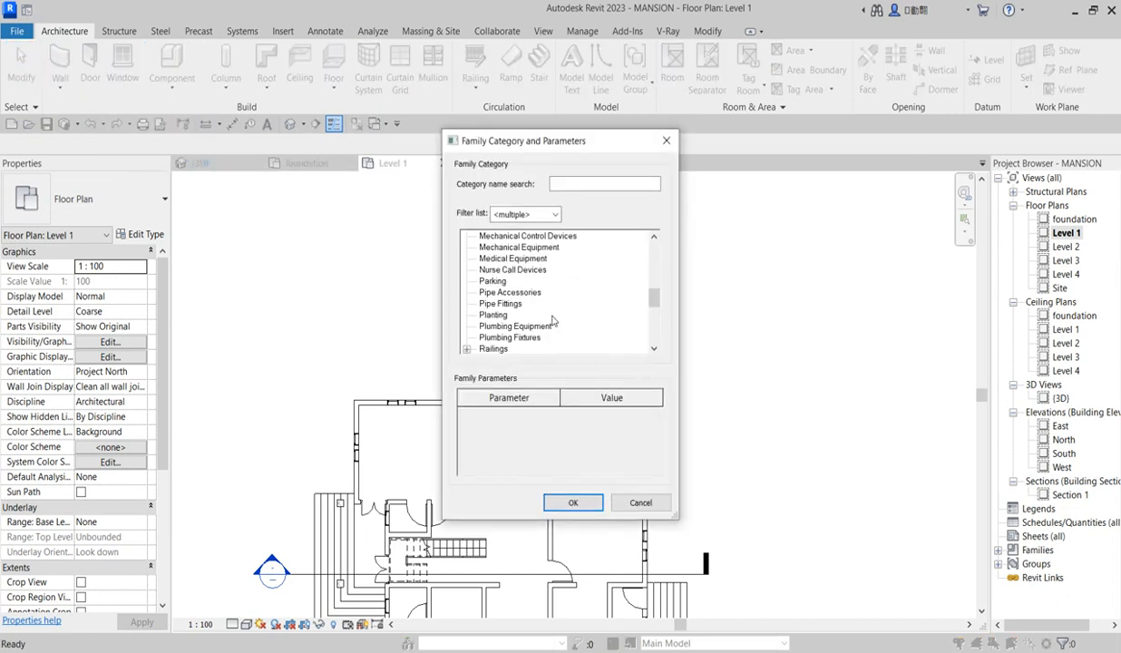
{"action": "scroll", "coordinate": [552, 321], "scroll_direction": "down", "scroll_amount": 2}
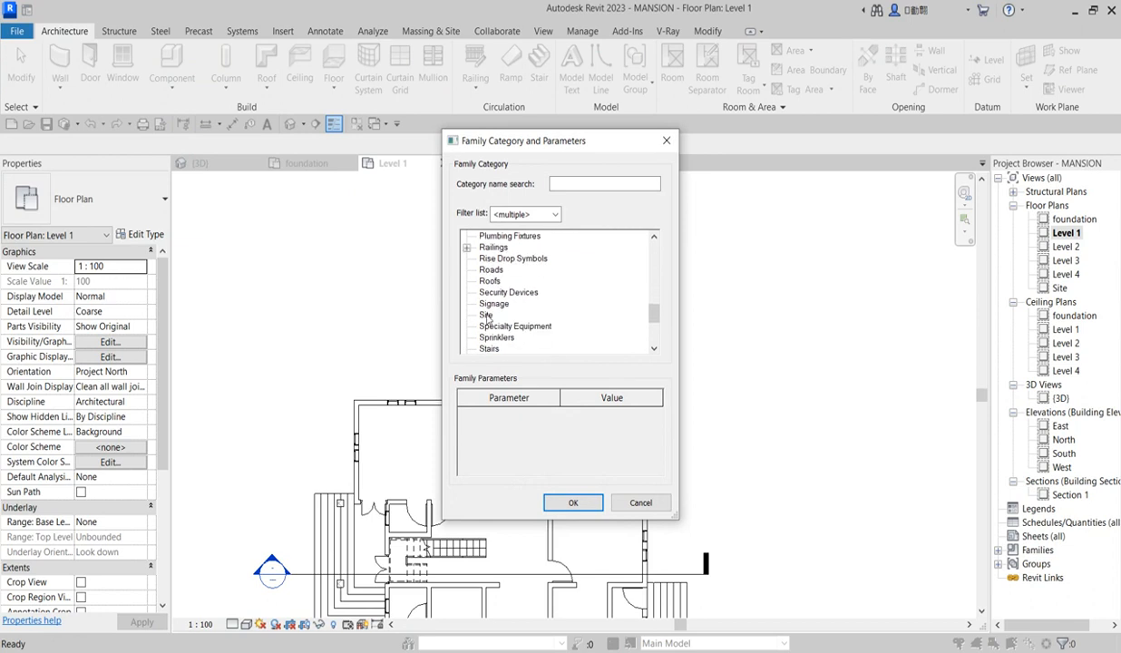
{"action": "left_click", "coordinate": [573, 503]}
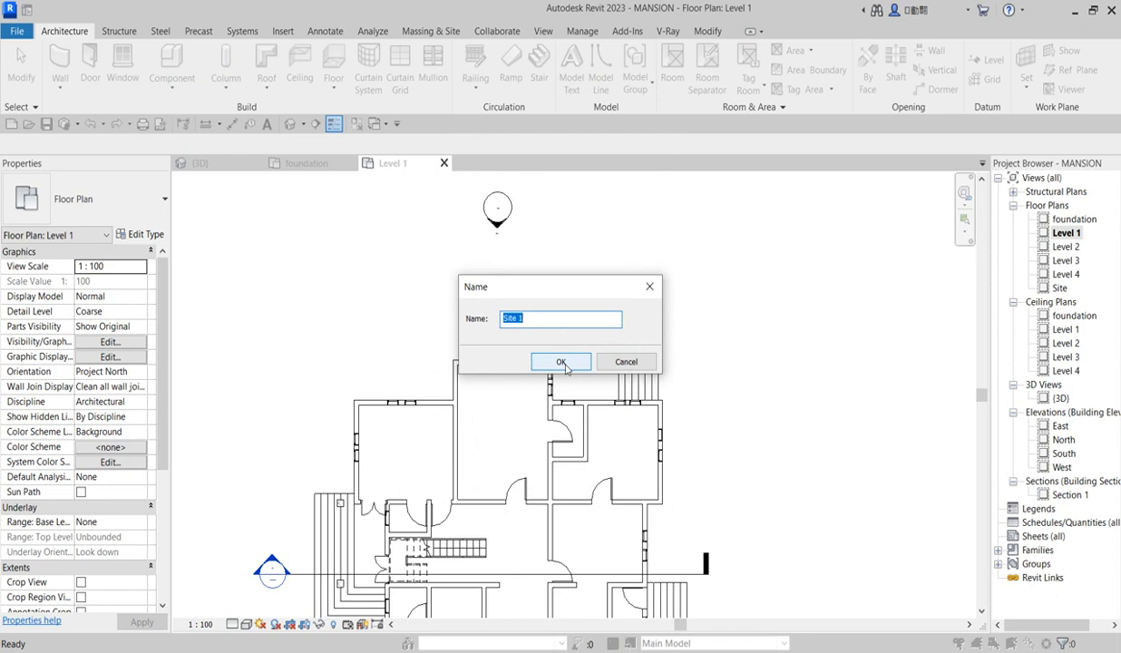
{"action": "left_click", "coordinate": [562, 362]}
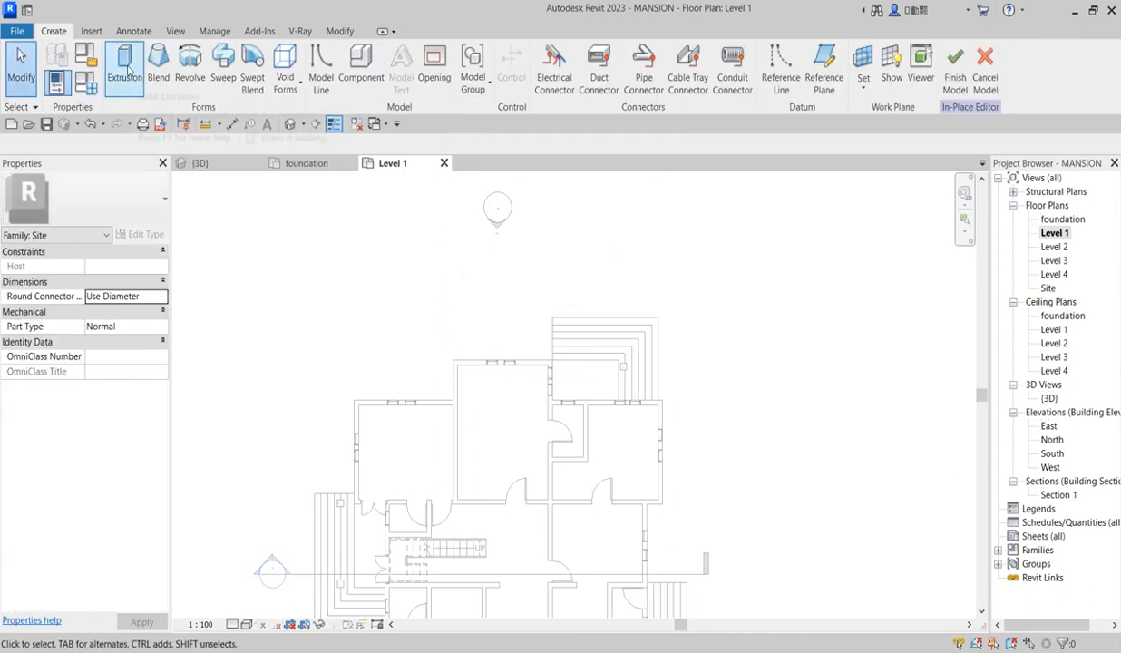
Start an extrusion and pick the outer wall faces around the two upper-left rooms as boundary lines
{"action": "left_click", "coordinate": [124, 65]}
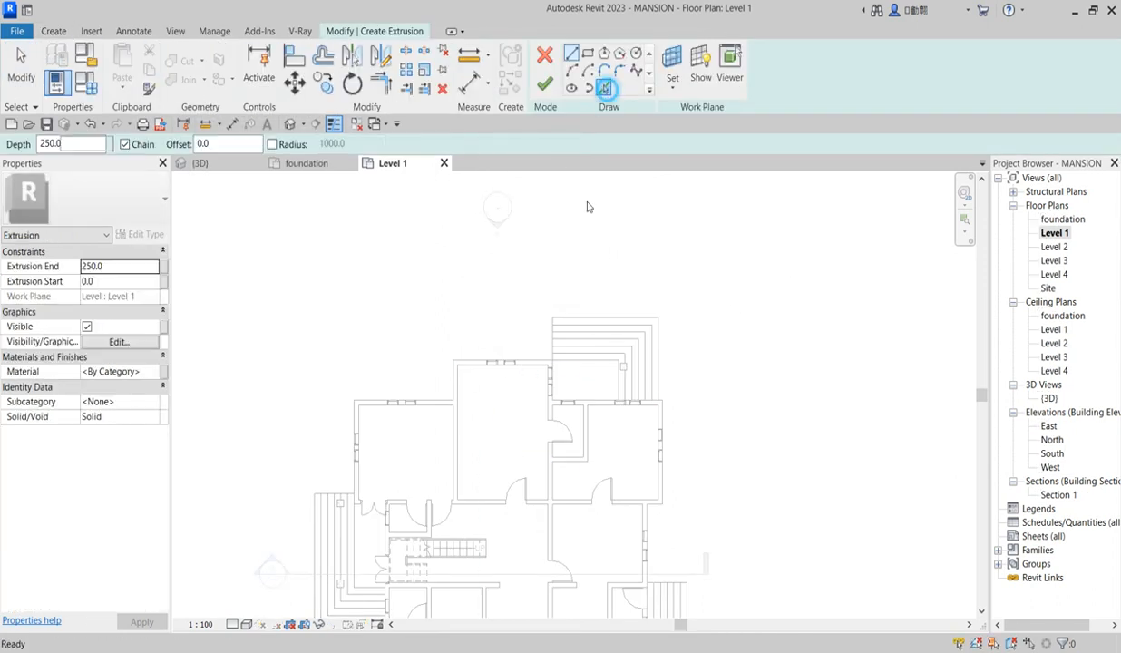
{"action": "left_click", "coordinate": [605, 89]}
{"action": "scroll", "coordinate": [453, 379], "scroll_direction": "up", "scroll_amount": 3}
{"action": "left_click", "coordinate": [450, 452]}
{"action": "left_click", "coordinate": [415, 421]}
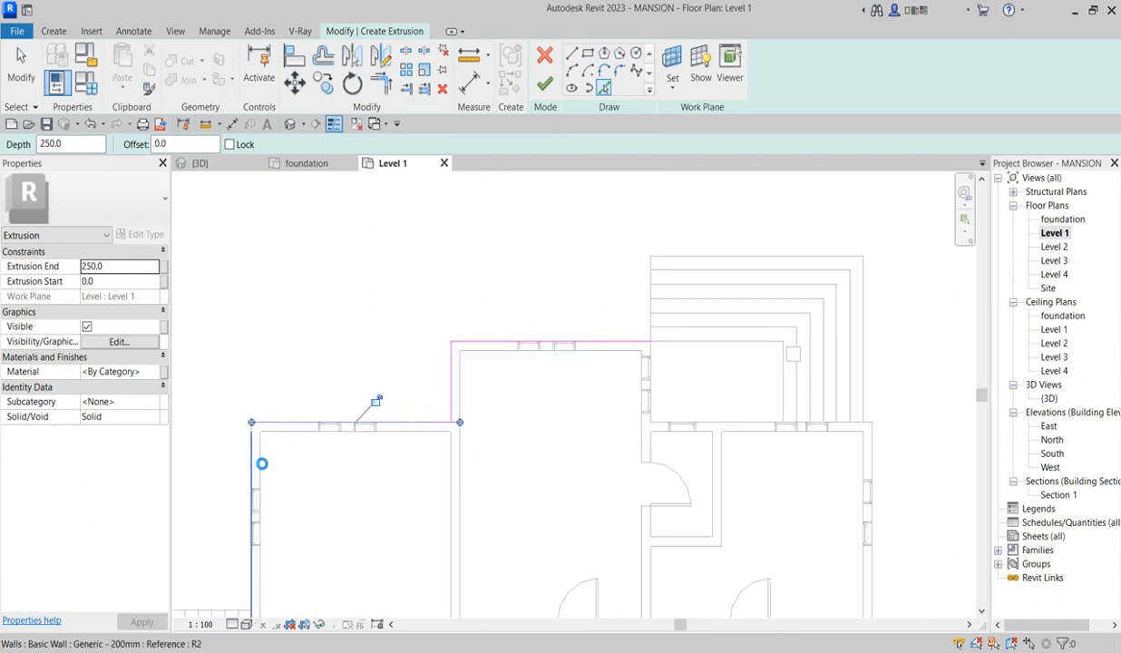
{"action": "left_click", "coordinate": [253, 458]}
{"action": "scroll", "coordinate": [399, 395], "scroll_direction": "down", "scroll_amount": 3}
{"action": "scroll", "coordinate": [305, 489], "scroll_direction": "up", "scroll_amount": 3}
{"action": "scroll", "coordinate": [363, 453], "scroll_direction": "down", "scroll_amount": 3}
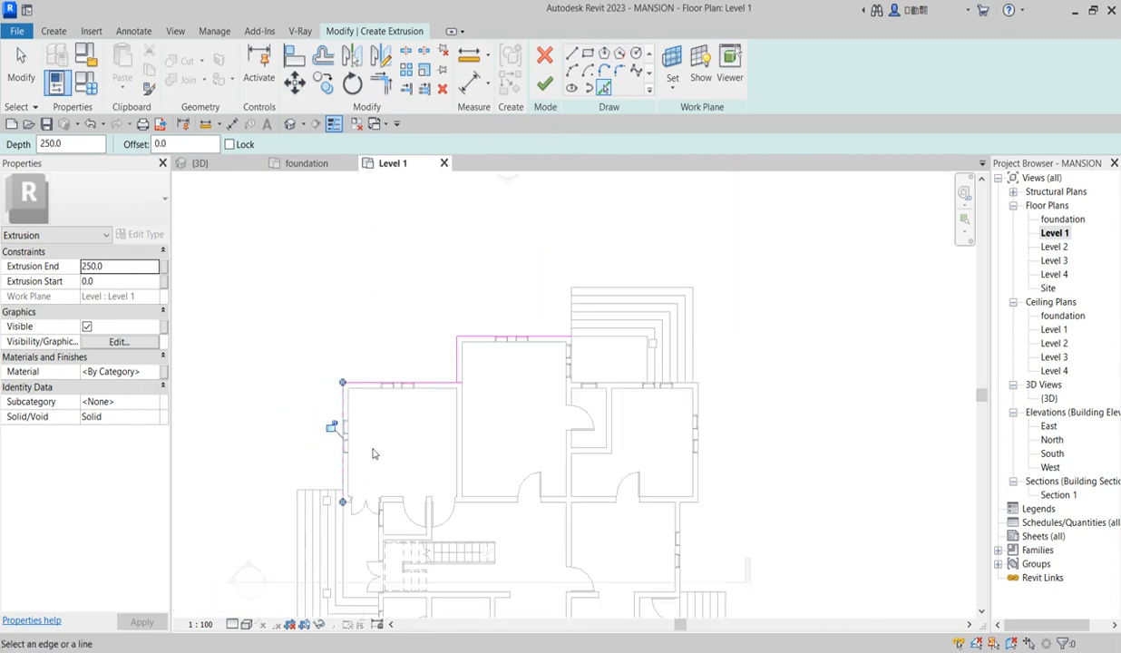
Pick the outer wall faces of the upper-right room and the recessed wall down to the straight side steps
{"action": "scroll", "coordinate": [580, 388], "scroll_direction": "up", "scroll_amount": 5}
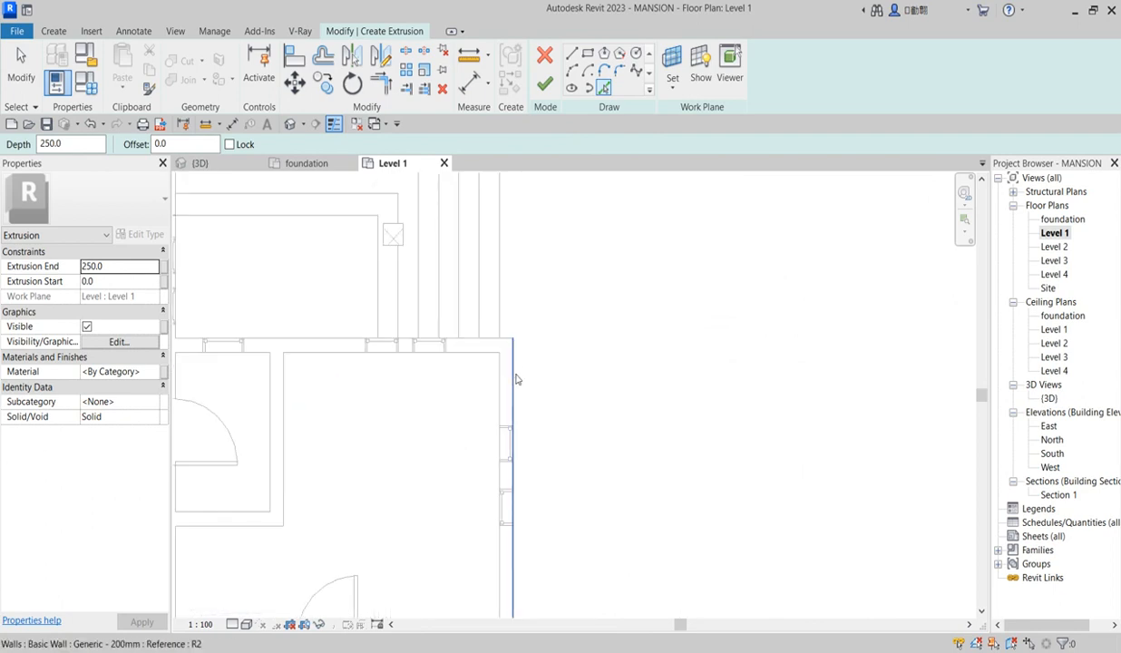
{"action": "scroll", "coordinate": [513, 338], "scroll_direction": "up", "scroll_amount": 2}
{"action": "scroll", "coordinate": [505, 345], "scroll_direction": "up", "scroll_amount": 2}
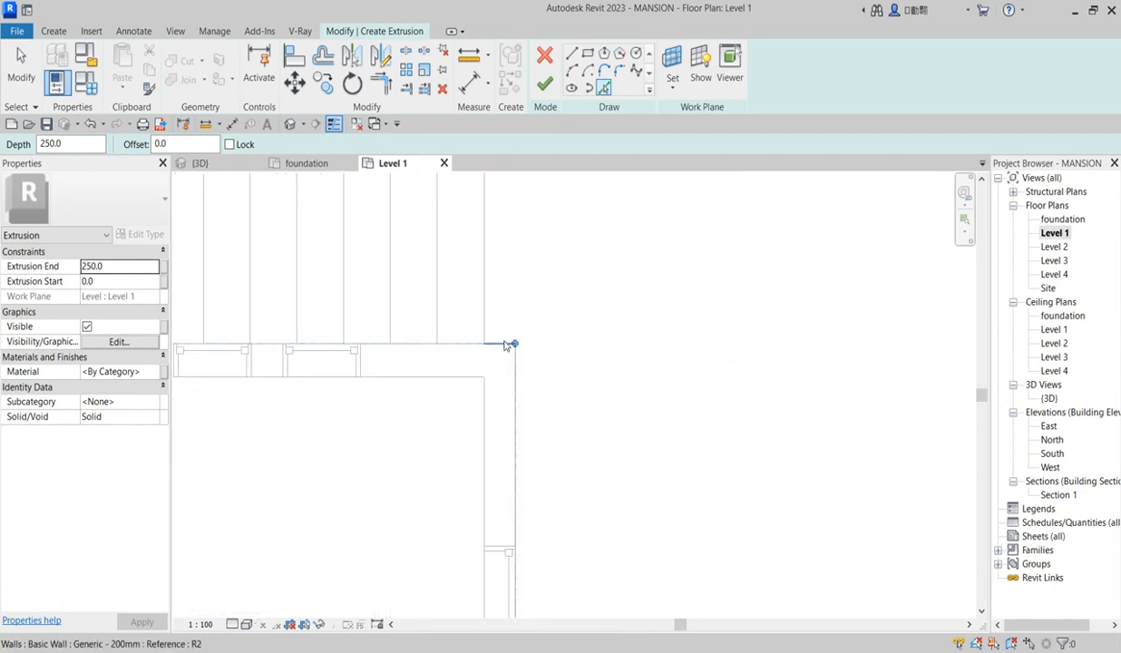
{"action": "scroll", "coordinate": [555, 296], "scroll_direction": "down", "scroll_amount": 5}
{"action": "scroll", "coordinate": [529, 551], "scroll_direction": "up", "scroll_amount": 2}
{"action": "left_click", "coordinate": [528, 425]}
{"action": "scroll", "coordinate": [562, 423], "scroll_direction": "down", "scroll_amount": 4}
{"action": "scroll", "coordinate": [580, 458], "scroll_direction": "up", "scroll_amount": 5}
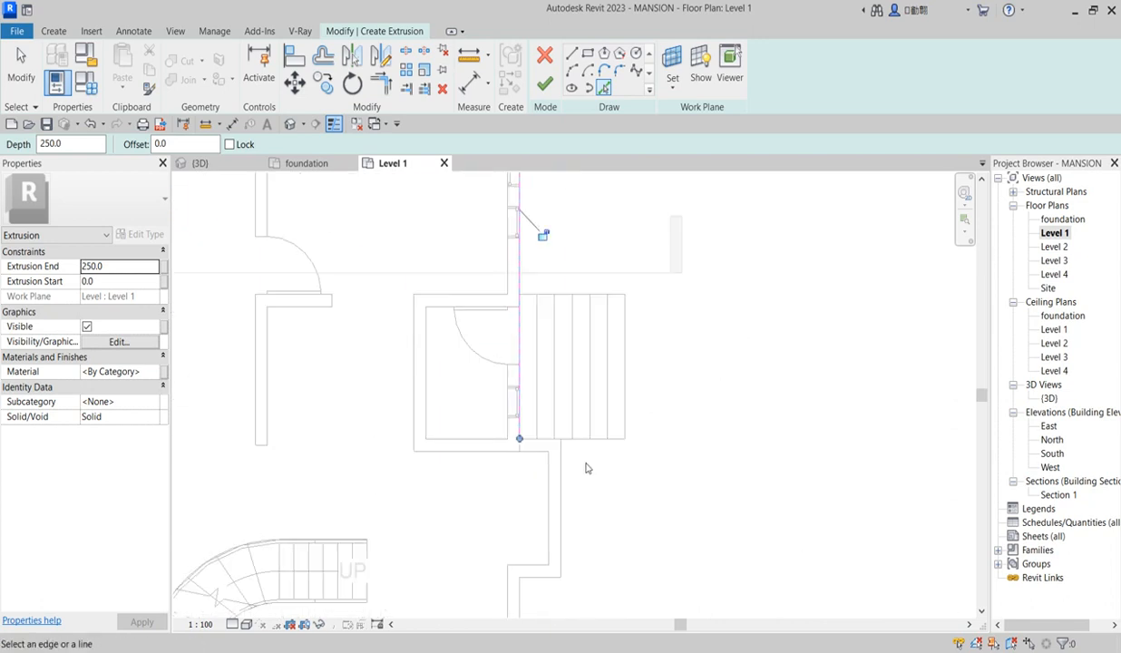
Pick the projecting wall faces below the side steps and the long right-hand exterior wall as boundary lines
{"action": "scroll", "coordinate": [555, 448], "scroll_direction": "down", "scroll_amount": 1}
{"action": "scroll", "coordinate": [551, 446], "scroll_direction": "down", "scroll_amount": 2}
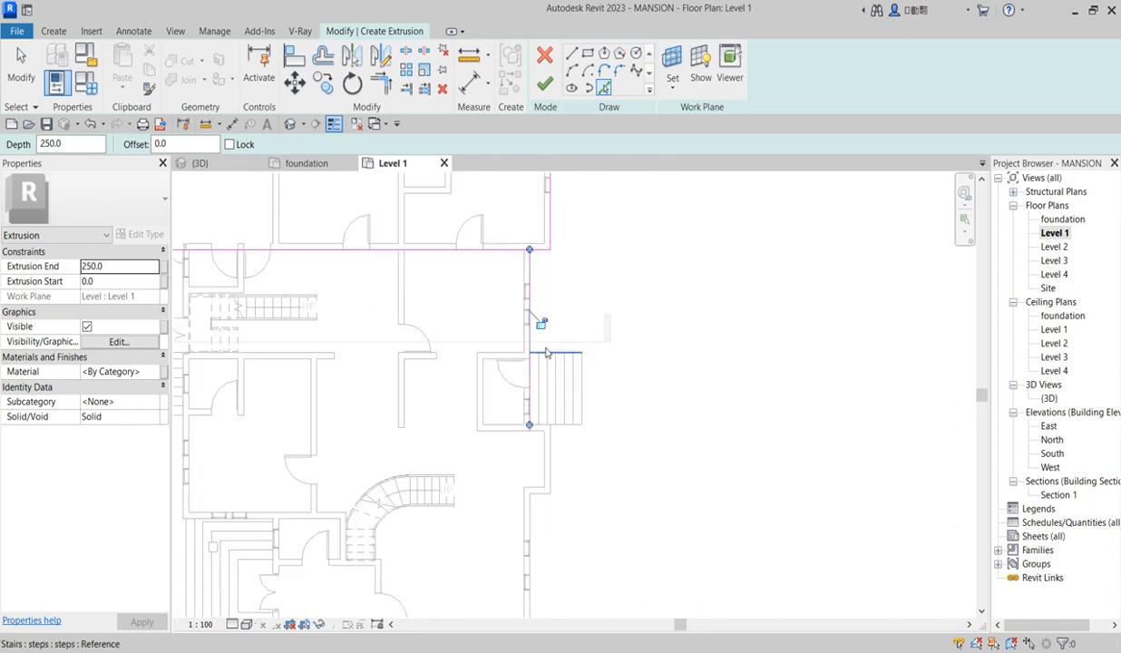
{"action": "scroll", "coordinate": [584, 342], "scroll_direction": "down", "scroll_amount": 2}
{"action": "scroll", "coordinate": [558, 371], "scroll_direction": "up", "scroll_amount": 3}
{"action": "left_click", "coordinate": [551, 423]}
{"action": "scroll", "coordinate": [537, 421], "scroll_direction": "up", "scroll_amount": 2}
{"action": "scroll", "coordinate": [542, 443], "scroll_direction": "down", "scroll_amount": 2}
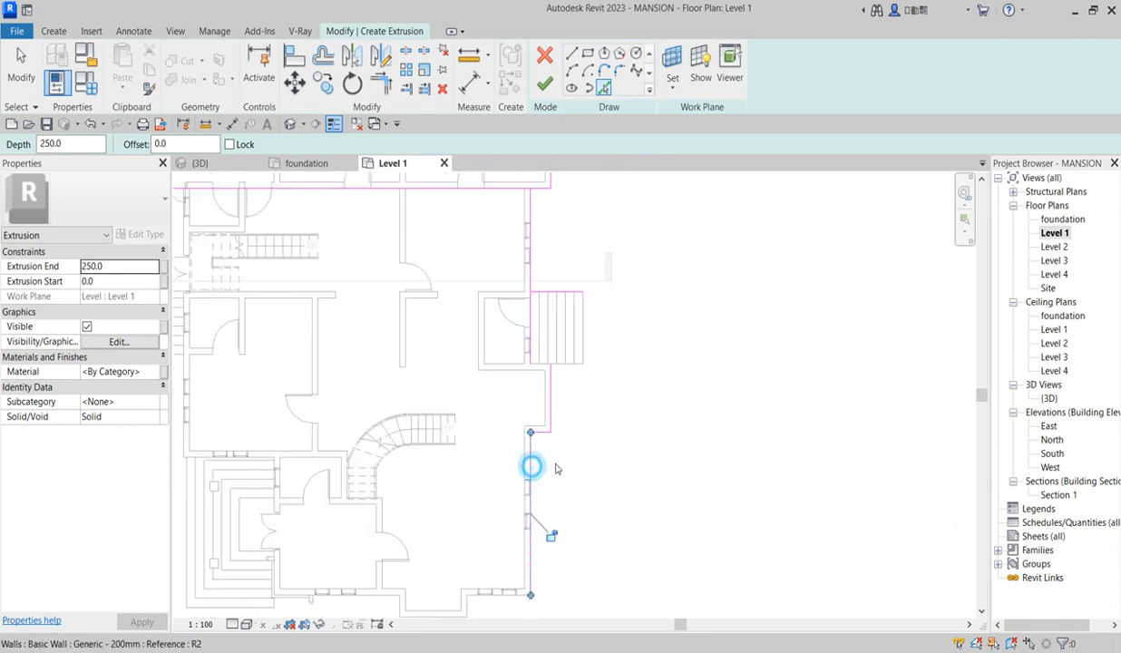
{"action": "scroll", "coordinate": [544, 467], "scroll_direction": "down", "scroll_amount": 1}
{"action": "scroll", "coordinate": [492, 590], "scroll_direction": "up", "scroll_amount": 5}
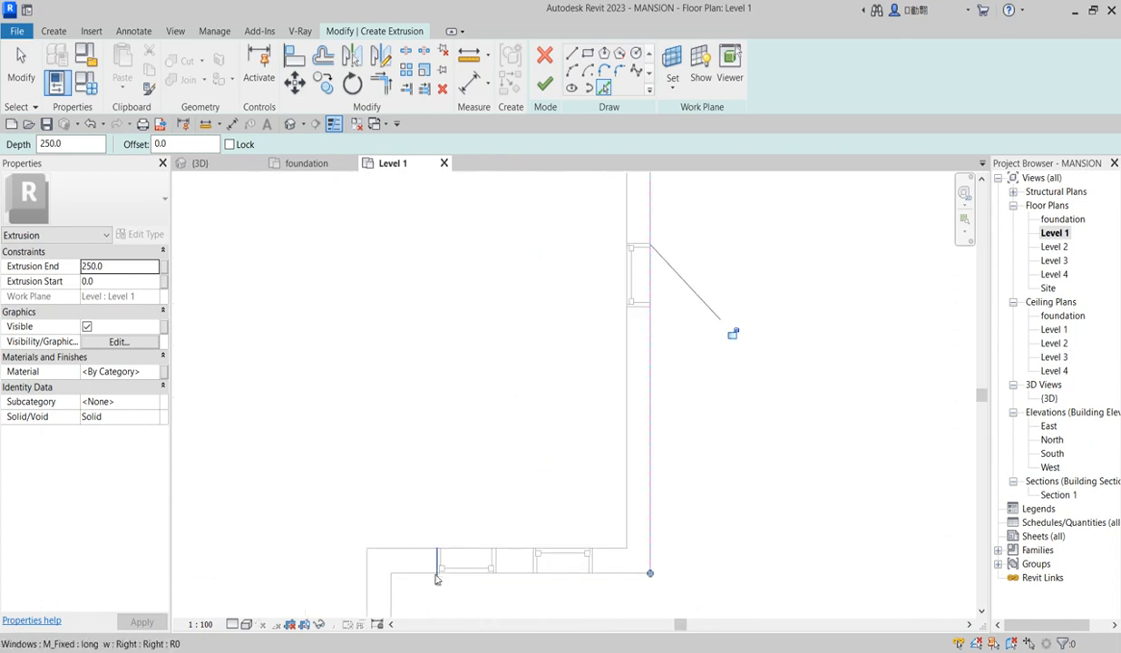
Pick the exterior wall faces along the plan's lower end, including the sides and front of the projecting bay
{"action": "left_click", "coordinate": [426, 577]}
{"action": "scroll", "coordinate": [505, 475], "scroll_direction": "down", "scroll_amount": 2}
{"action": "scroll", "coordinate": [481, 495], "scroll_direction": "up", "scroll_amount": 1}
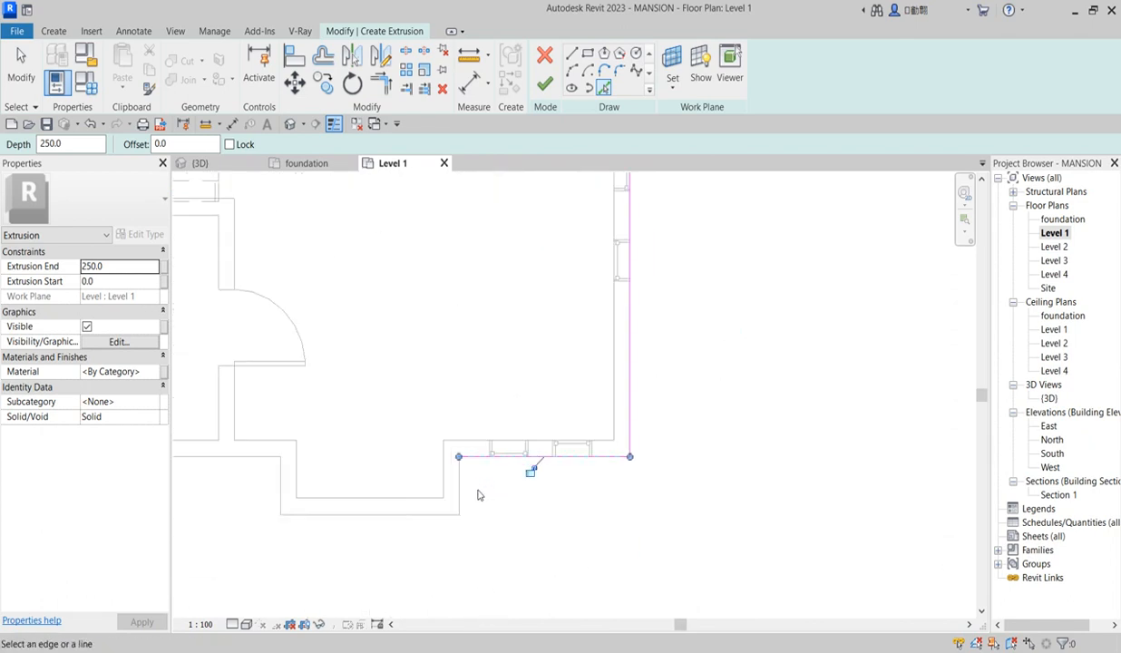
{"action": "left_click", "coordinate": [428, 517]}
{"action": "scroll", "coordinate": [435, 513], "scroll_direction": "down", "scroll_amount": 2}
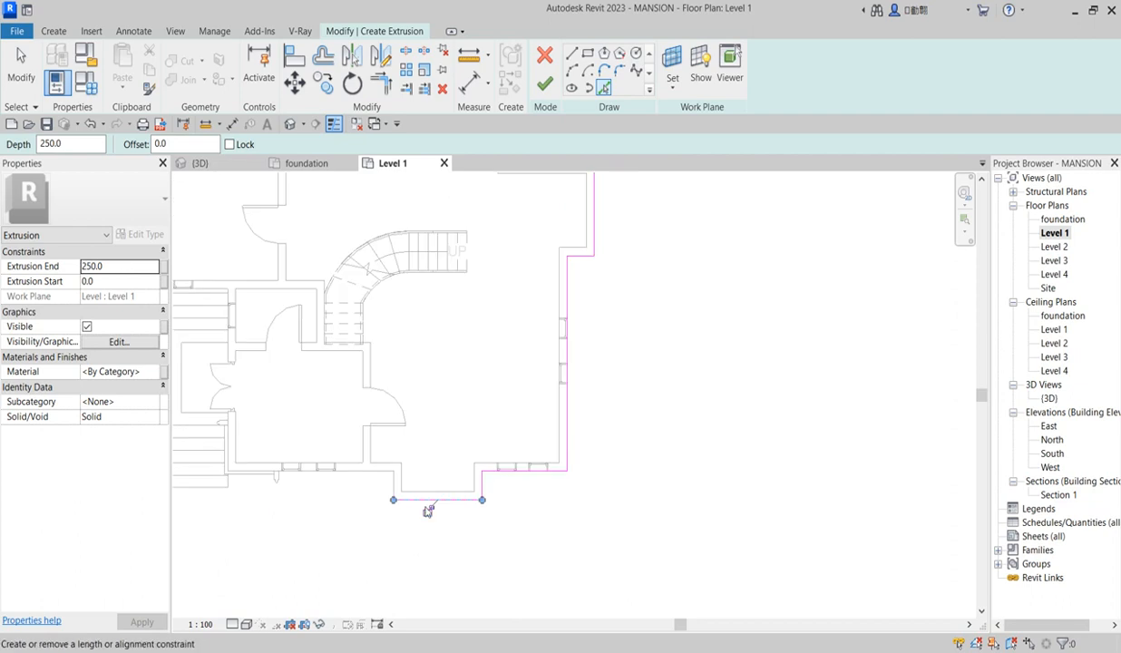
{"action": "scroll", "coordinate": [392, 500], "scroll_direction": "up", "scroll_amount": 2}
{"action": "left_click", "coordinate": [393, 475]}
{"action": "left_click", "coordinate": [355, 453]}
Pick the exterior face of the left wall between the two L-shaped step flights
{"action": "scroll", "coordinate": [495, 463], "scroll_direction": "down", "scroll_amount": 3}
{"action": "scroll", "coordinate": [450, 483], "scroll_direction": "down", "scroll_amount": 2}
{"action": "scroll", "coordinate": [335, 387], "scroll_direction": "up", "scroll_amount": 2}
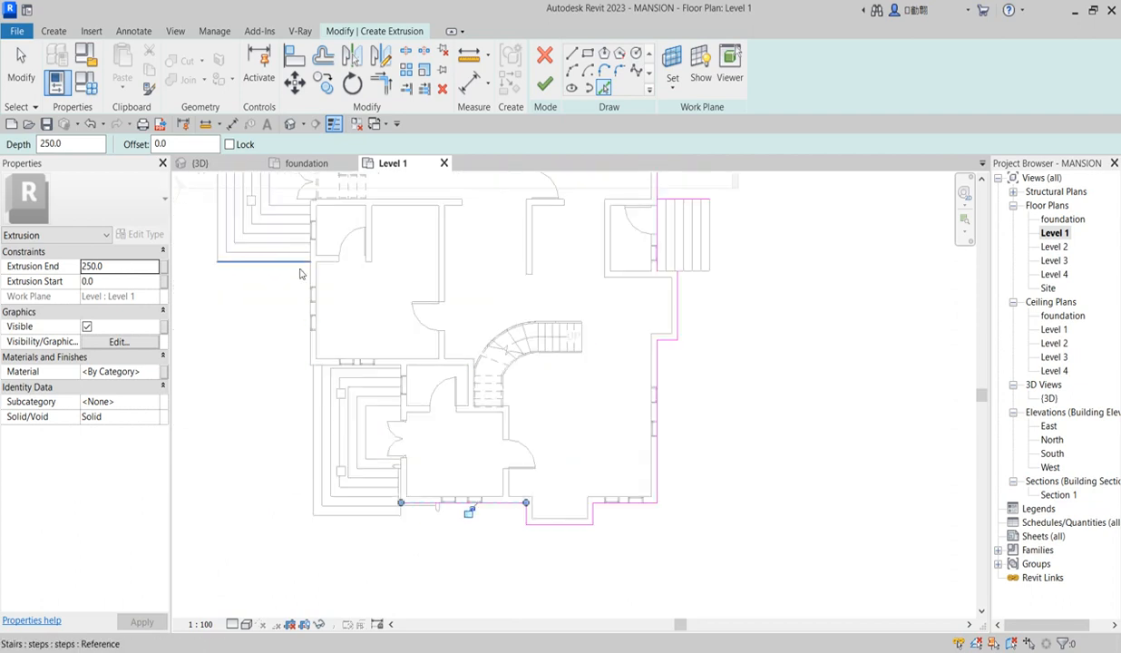
{"action": "scroll", "coordinate": [317, 282], "scroll_direction": "up", "scroll_amount": 2}
{"action": "scroll", "coordinate": [358, 393], "scroll_direction": "down", "scroll_amount": 5}
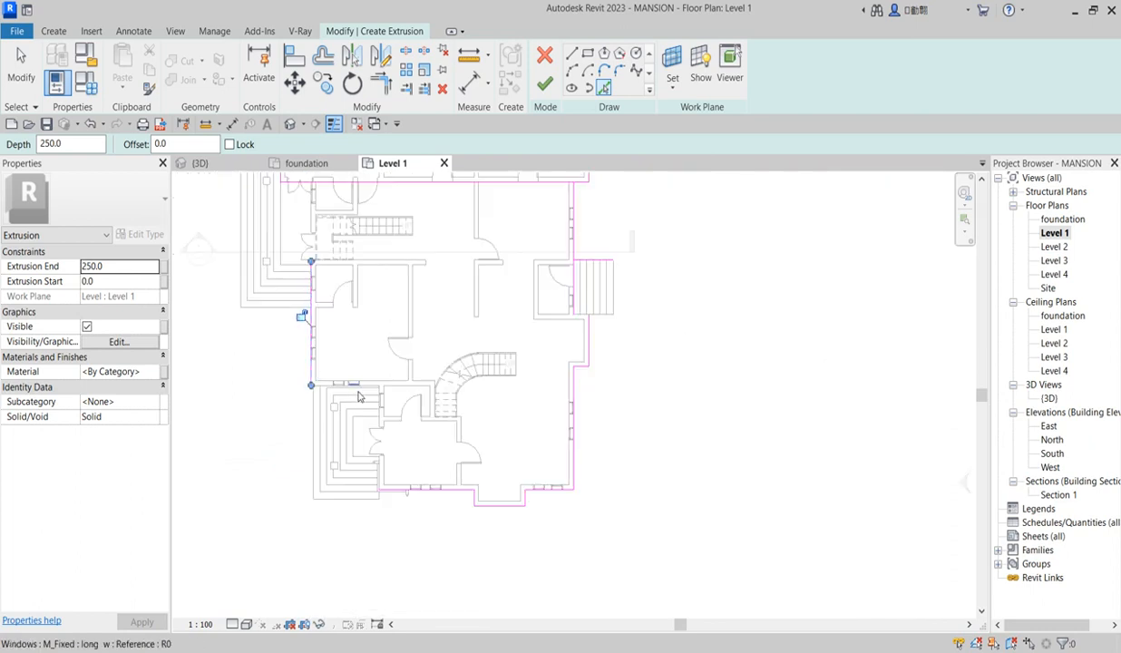
Trim the upper-left room's boundary line into a corner with the side of the upper central room
{"action": "left_click", "coordinate": [382, 88]}
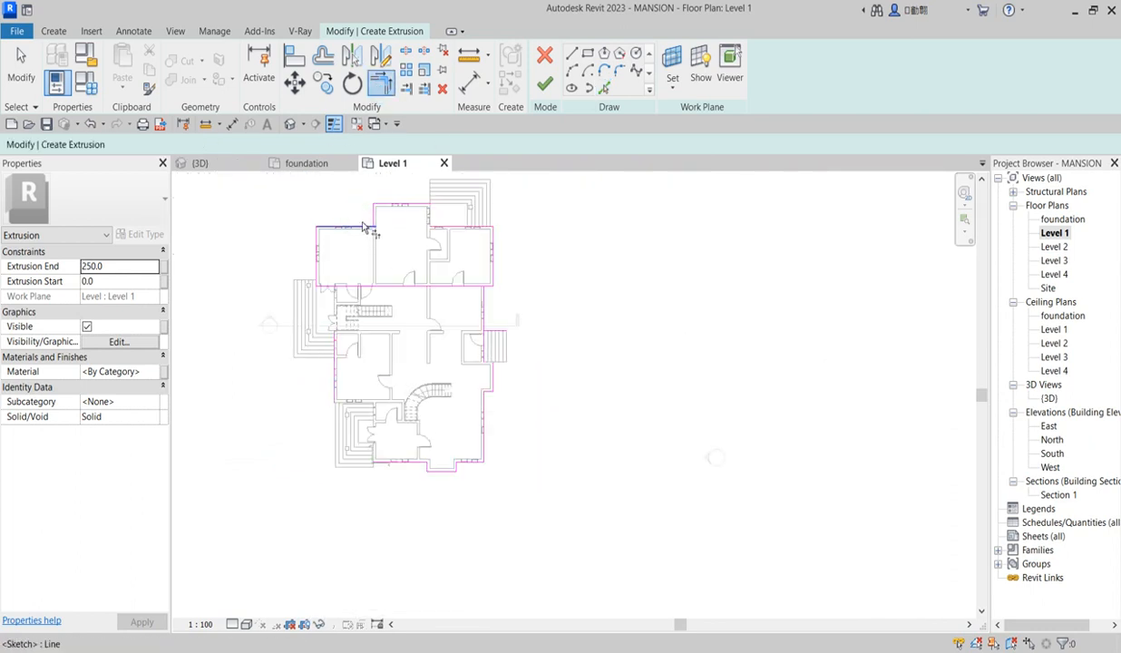
{"action": "left_click", "coordinate": [364, 266]}
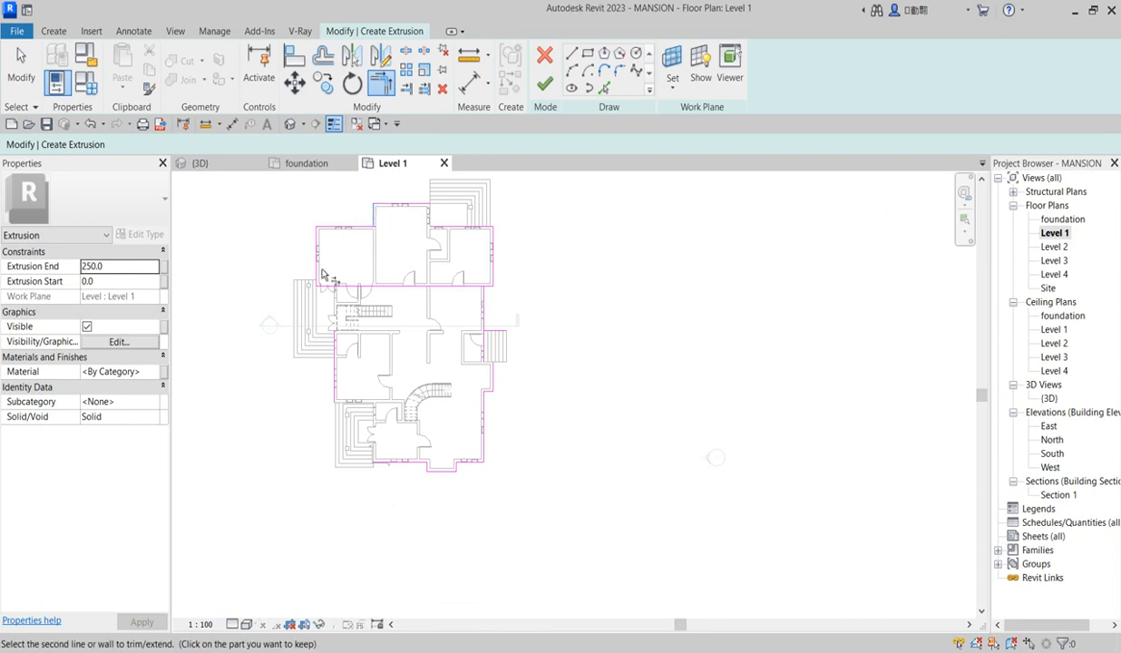
{"action": "scroll", "coordinate": [392, 270], "scroll_direction": "up", "scroll_amount": 3}
{"action": "scroll", "coordinate": [571, 355], "scroll_direction": "down", "scroll_amount": 3}
{"action": "scroll", "coordinate": [569, 356], "scroll_direction": "up", "scroll_amount": 4}
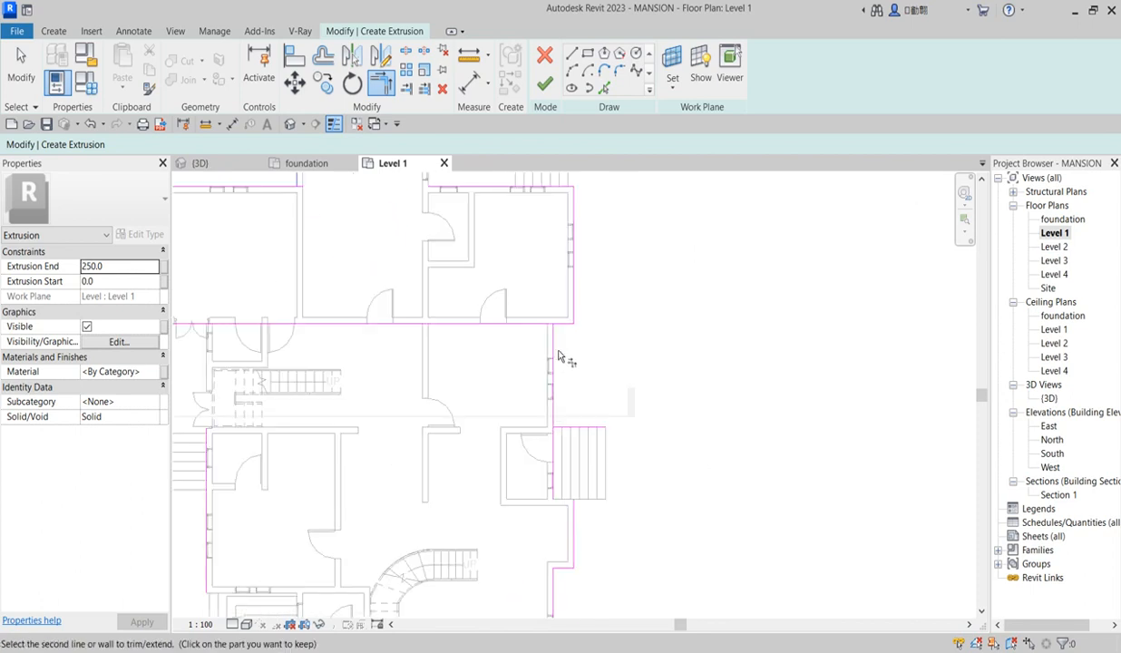
Trim the upper-right room's boundary lines into corners, including where its lower edge meets the recessed wall
{"action": "left_click", "coordinate": [574, 352]}
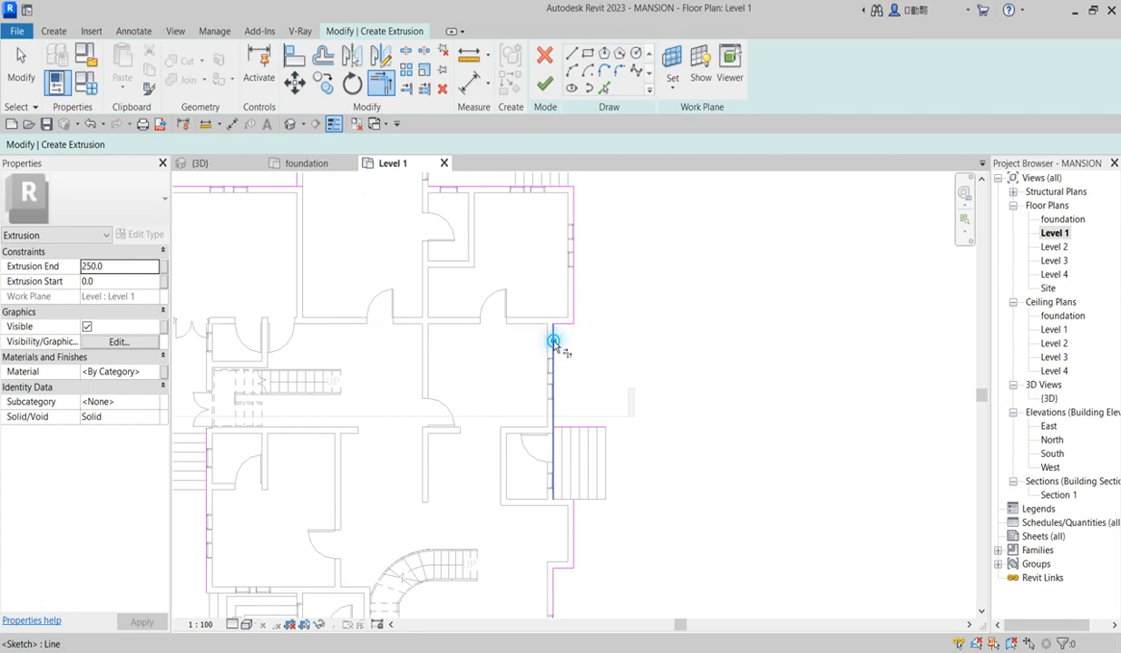
{"action": "scroll", "coordinate": [550, 415], "scroll_direction": "up", "scroll_amount": 2}
{"action": "left_click", "coordinate": [549, 407]}
{"action": "left_click", "coordinate": [572, 423]}
{"action": "scroll", "coordinate": [573, 424], "scroll_direction": "down", "scroll_amount": 5}
{"action": "scroll", "coordinate": [566, 365], "scroll_direction": "up", "scroll_amount": 1}
{"action": "scroll", "coordinate": [566, 369], "scroll_direction": "up", "scroll_amount": 3}
{"action": "left_click", "coordinate": [465, 255]}
{"action": "scroll", "coordinate": [426, 229], "scroll_direction": "up", "scroll_amount": 2}
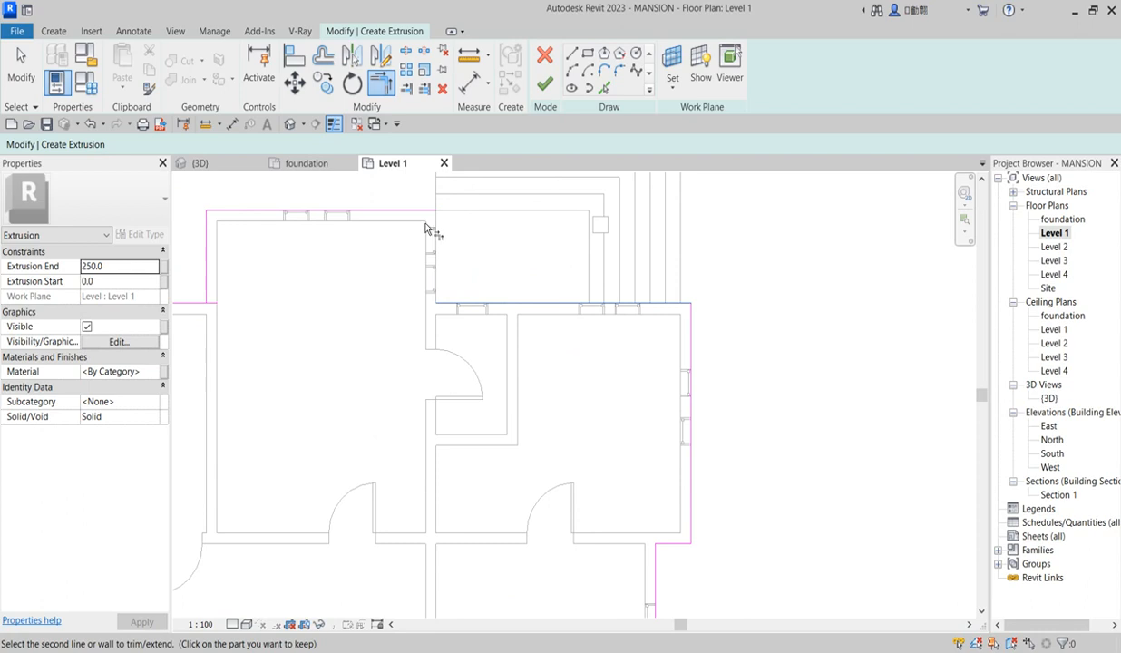
Pick the right exterior face of the upper central room as a boundary line and trim the room's lines into corners with the adjoining ones
{"action": "left_click", "coordinate": [603, 88]}
{"action": "scroll", "coordinate": [433, 220], "scroll_direction": "up", "scroll_amount": 2}
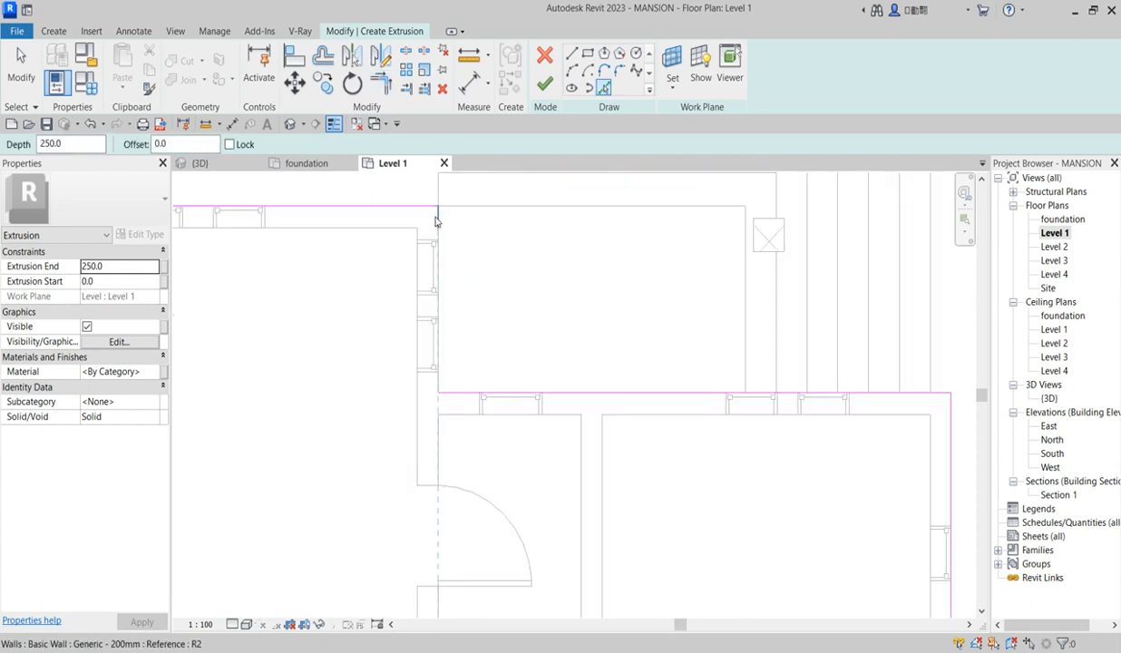
{"action": "left_click", "coordinate": [435, 221]}
{"action": "left_click", "coordinate": [382, 84]}
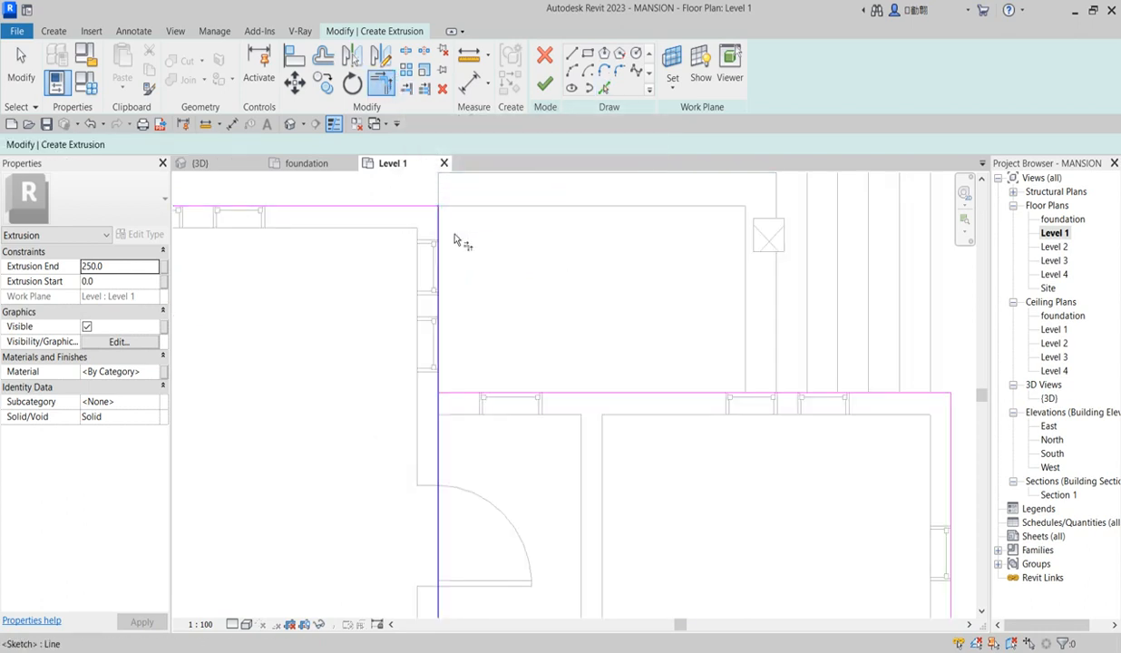
{"action": "left_click", "coordinate": [438, 227]}
{"action": "left_click", "coordinate": [505, 395]}
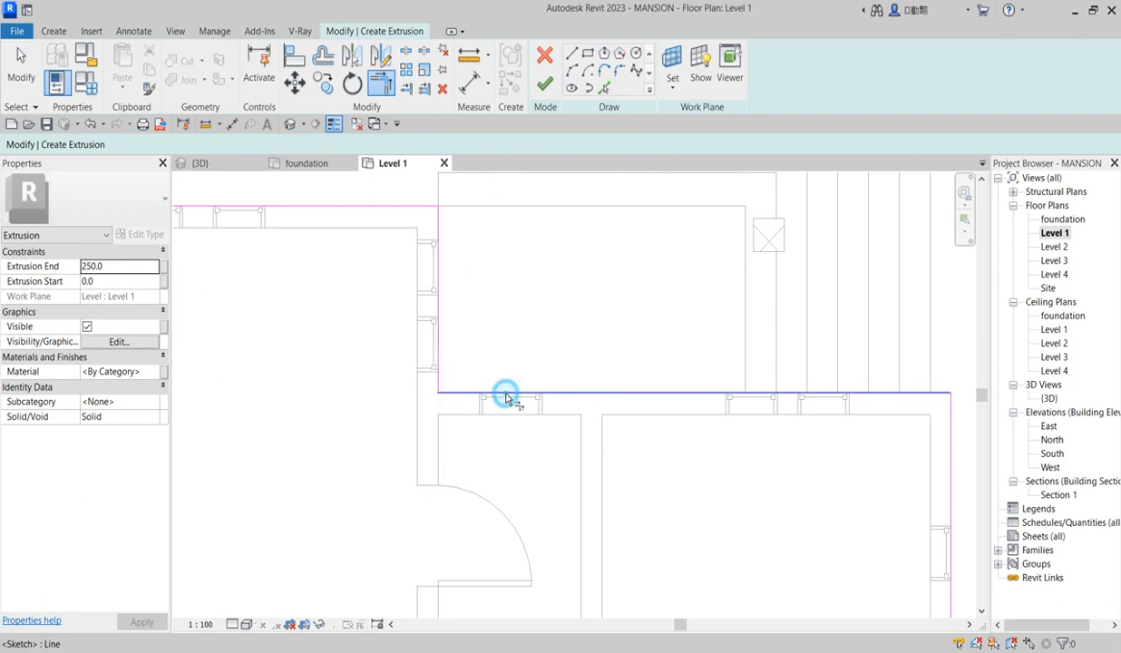
{"action": "left_click", "coordinate": [439, 225]}
{"action": "scroll", "coordinate": [645, 317], "scroll_direction": "down", "scroll_amount": 5}
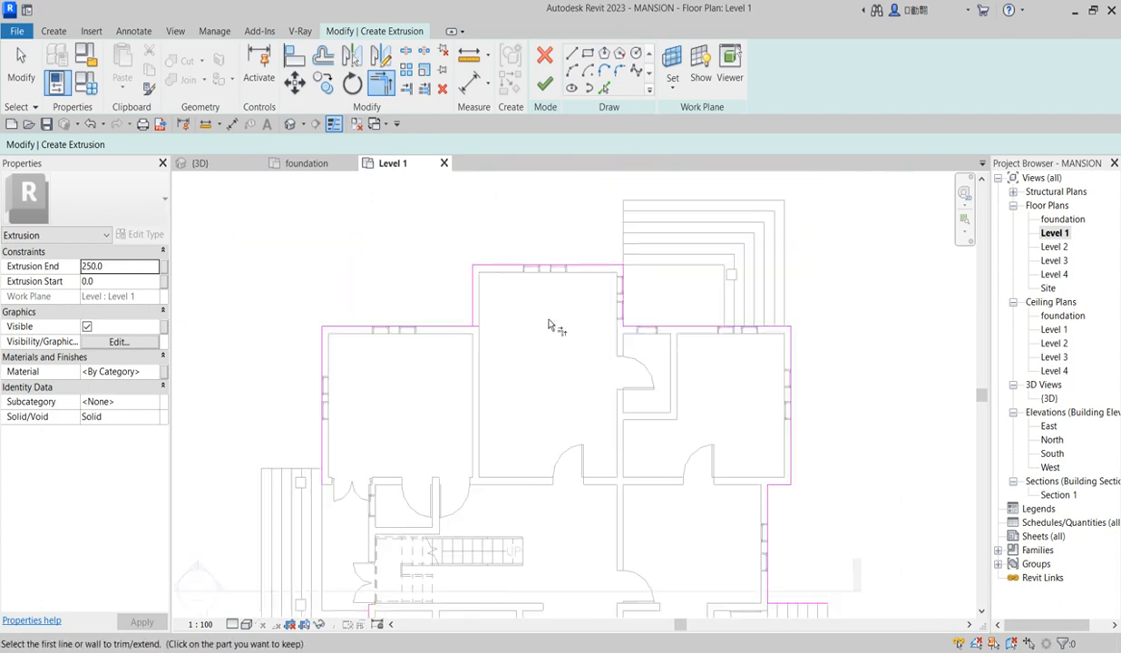
{"action": "scroll", "coordinate": [454, 309], "scroll_direction": "up", "scroll_amount": 3}
{"action": "left_click", "coordinate": [465, 351]}
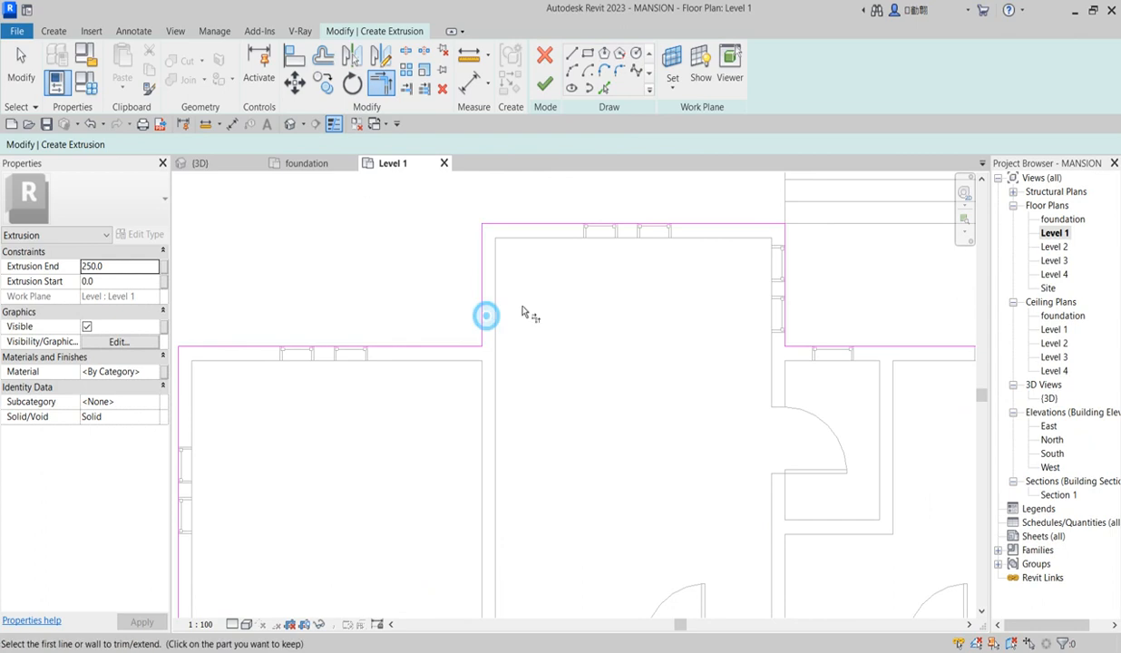
Examine the boundary corners along the left, right and lower sides of the plan and end the trim command
{"action": "scroll", "coordinate": [498, 345], "scroll_direction": "down", "scroll_amount": 5}
{"action": "scroll", "coordinate": [426, 412], "scroll_direction": "up", "scroll_amount": 5}
{"action": "scroll", "coordinate": [462, 371], "scroll_direction": "down", "scroll_amount": 6}
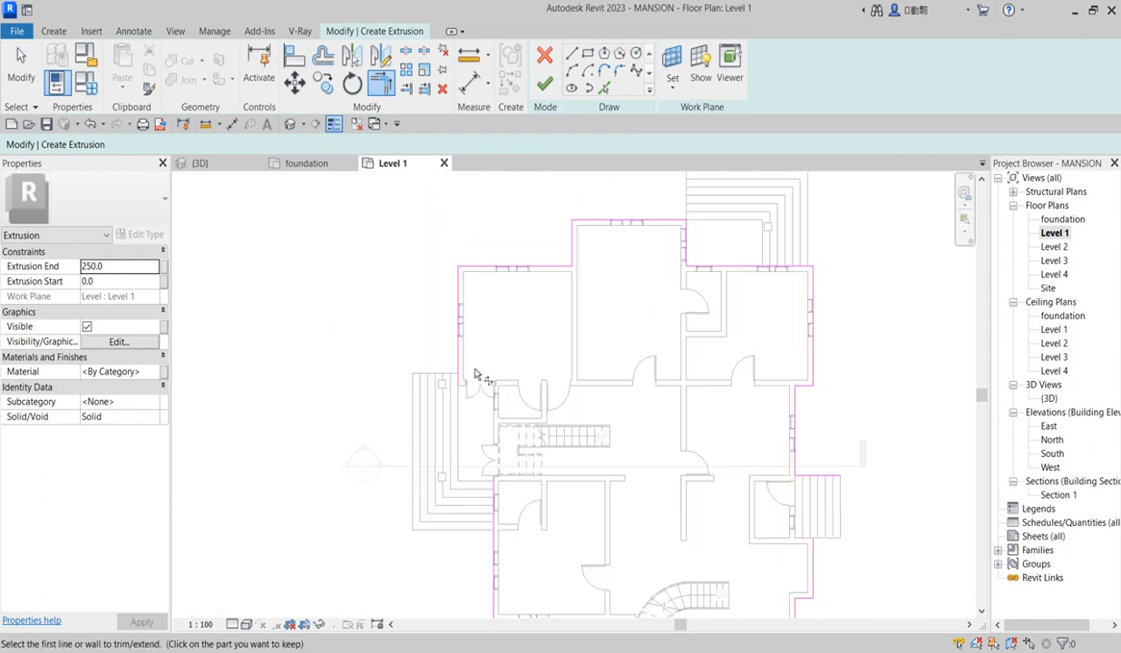
{"action": "scroll", "coordinate": [649, 548], "scroll_direction": "up", "scroll_amount": 4}
{"action": "scroll", "coordinate": [642, 390], "scroll_direction": "up", "scroll_amount": 3}
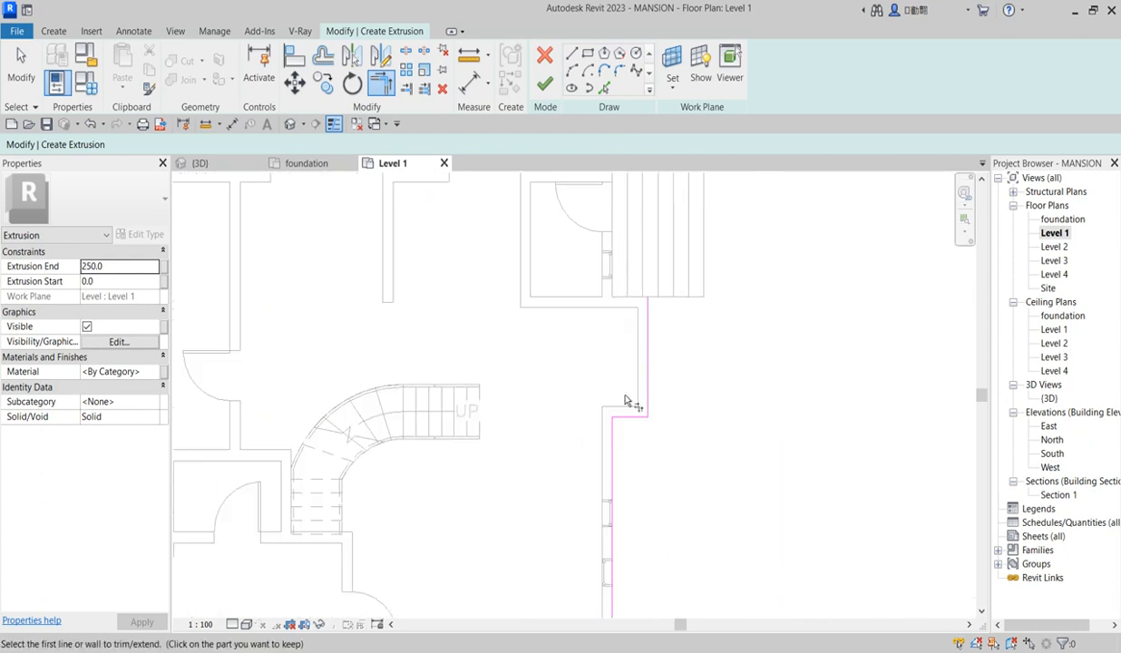
{"action": "scroll", "coordinate": [633, 435], "scroll_direction": "down", "scroll_amount": 5}
{"action": "scroll", "coordinate": [583, 517], "scroll_direction": "up", "scroll_amount": 5}
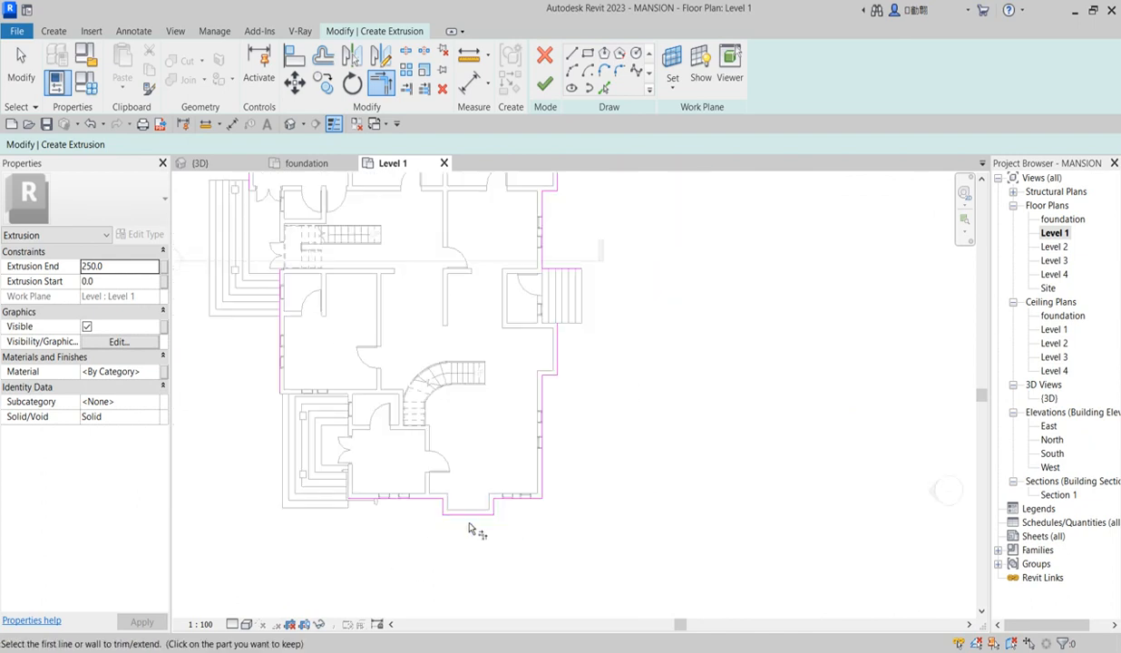
{"action": "scroll", "coordinate": [283, 361], "scroll_direction": "up", "scroll_amount": 5}
{"action": "scroll", "coordinate": [559, 346], "scroll_direction": "down", "scroll_amount": 6}
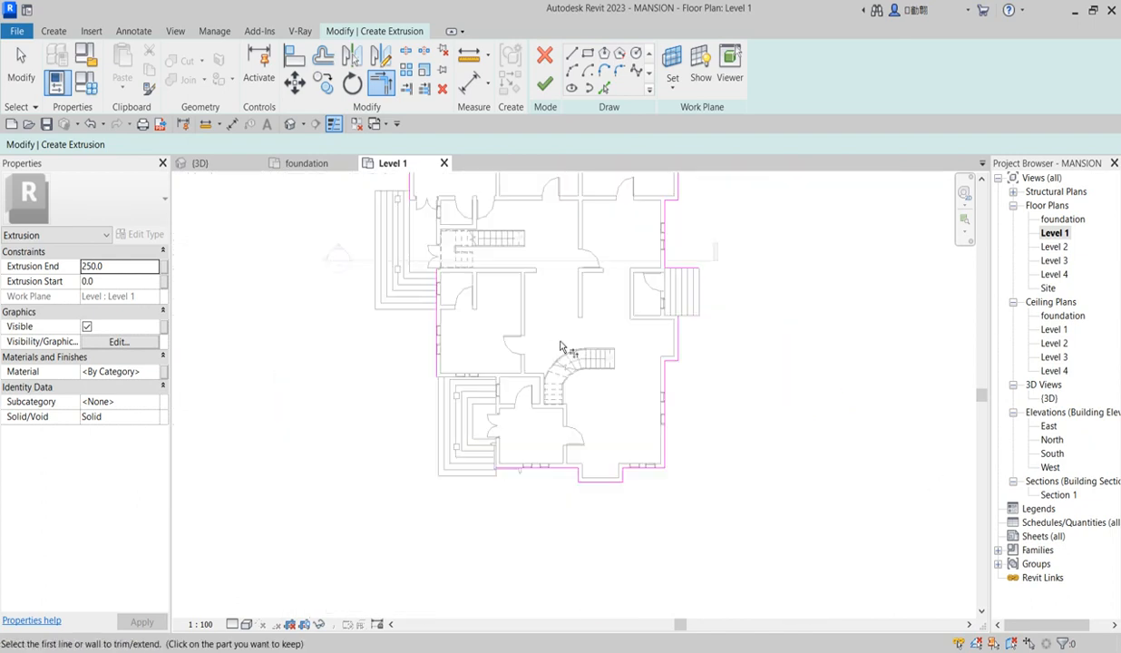
{"action": "right_click", "coordinate": [470, 287]}
{"action": "left_click", "coordinate": [514, 298]}
{"action": "right_click", "coordinate": [447, 285]}
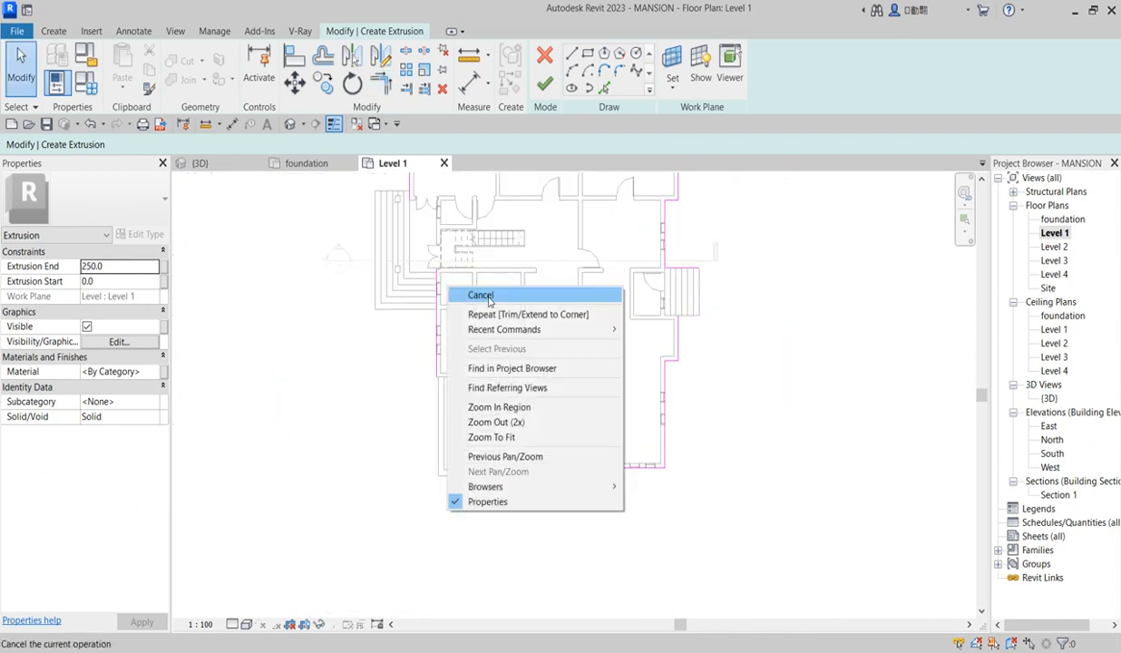
{"action": "left_click", "coordinate": [489, 298]}
Shorten the left wall's boundary line beside the L-shaped steps to a length of 4100 from its upper end
{"action": "scroll", "coordinate": [453, 288], "scroll_direction": "up", "scroll_amount": 3}
{"action": "left_click", "coordinate": [428, 284]}
{"action": "left_click_drag", "start_coordinate": [425, 255], "coordinate": [424, 297]}
{"action": "left_click", "coordinate": [497, 335]}
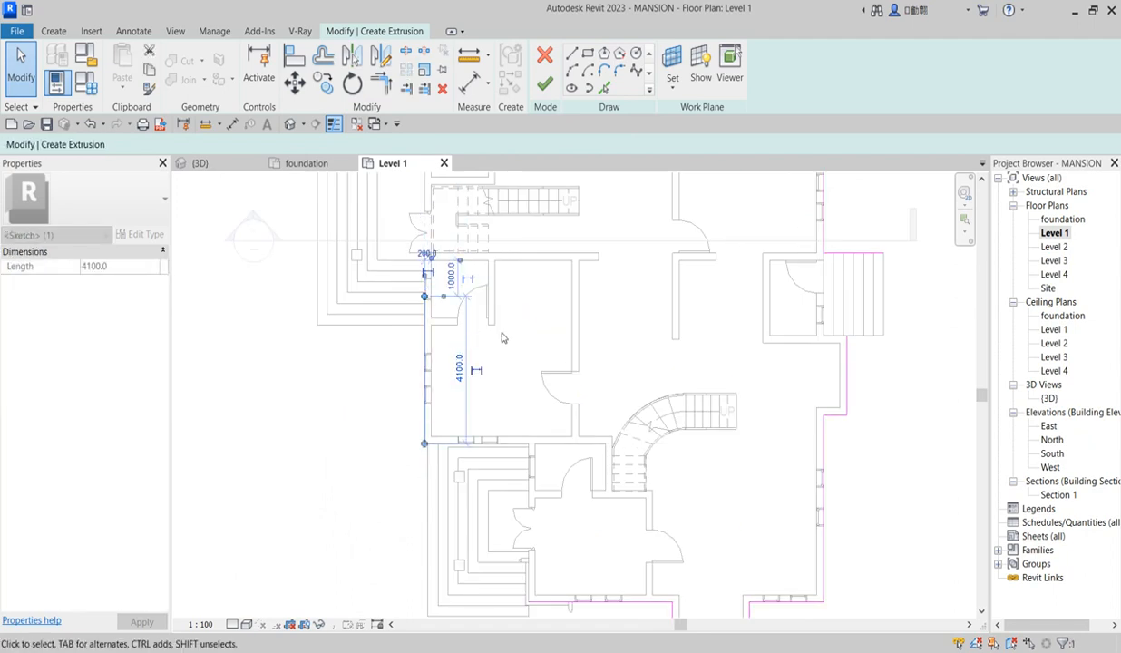
{"action": "scroll", "coordinate": [485, 349], "scroll_direction": "down", "scroll_amount": 2}
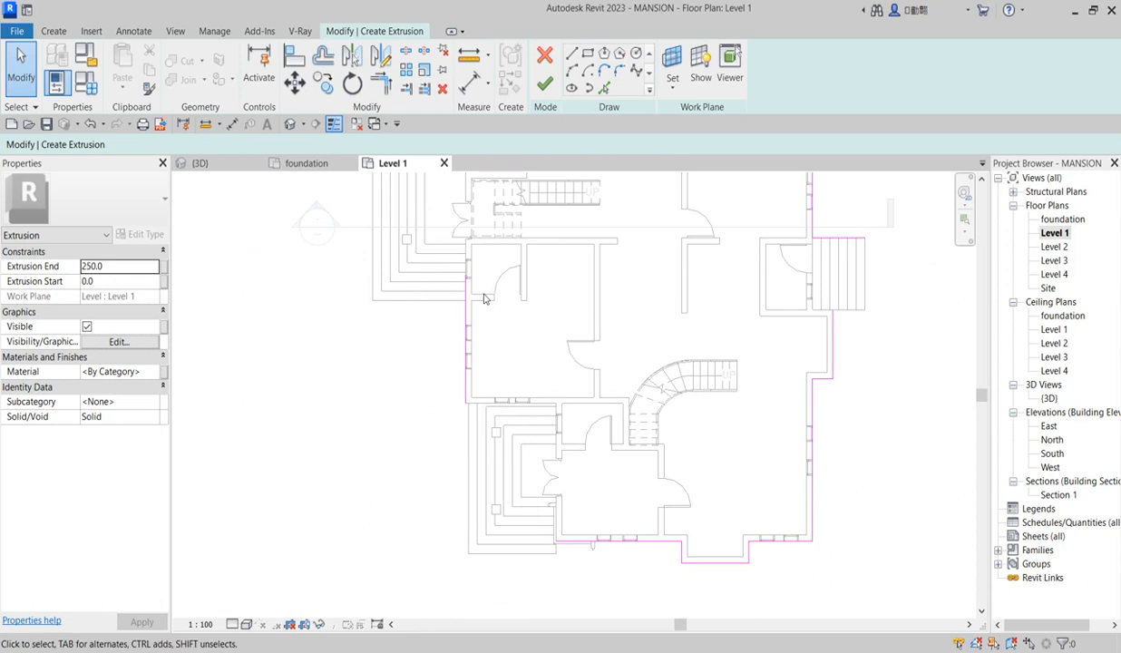
Offset copies of the left wall line and the upper-left room's outer lines outward by 700
{"action": "left_click", "coordinate": [325, 62]}
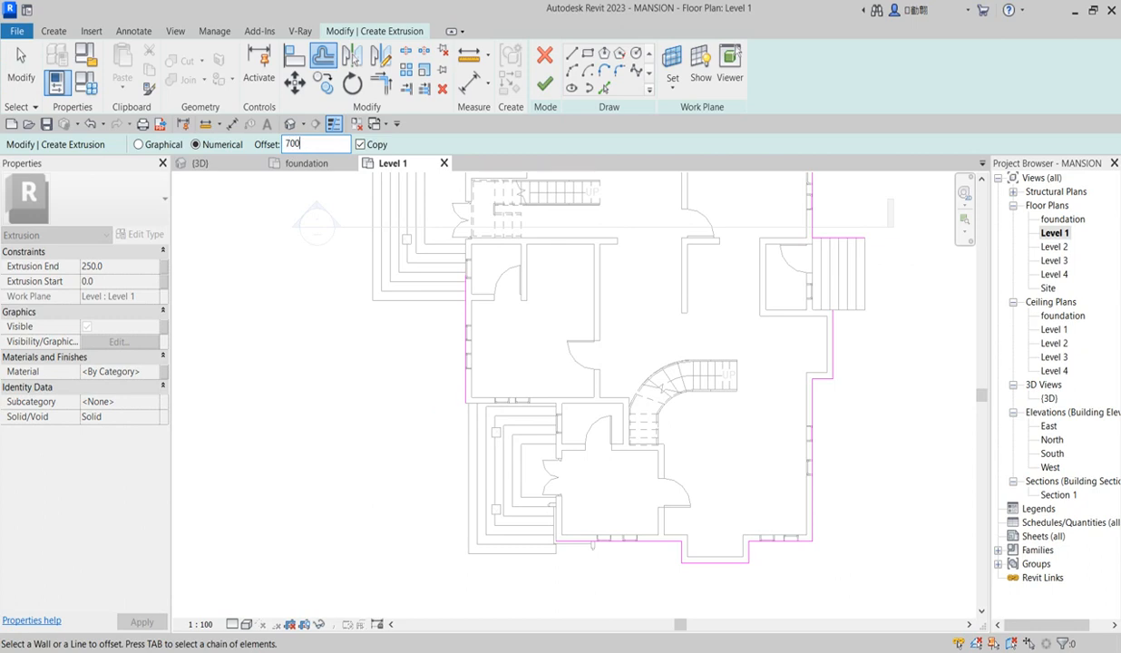
{"action": "left_click", "coordinate": [456, 321]}
{"action": "scroll", "coordinate": [470, 437], "scroll_direction": "down", "scroll_amount": 3}
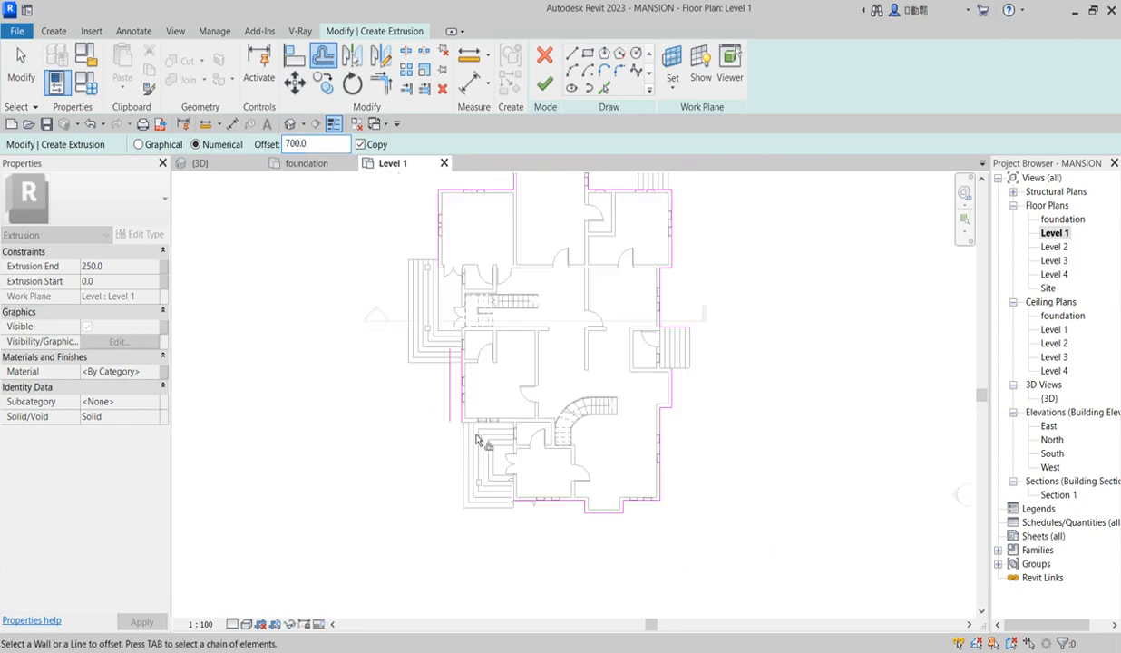
{"action": "left_click", "coordinate": [435, 219]}
{"action": "left_click", "coordinate": [455, 190]}
{"action": "scroll", "coordinate": [462, 270], "scroll_direction": "down", "scroll_amount": 3}
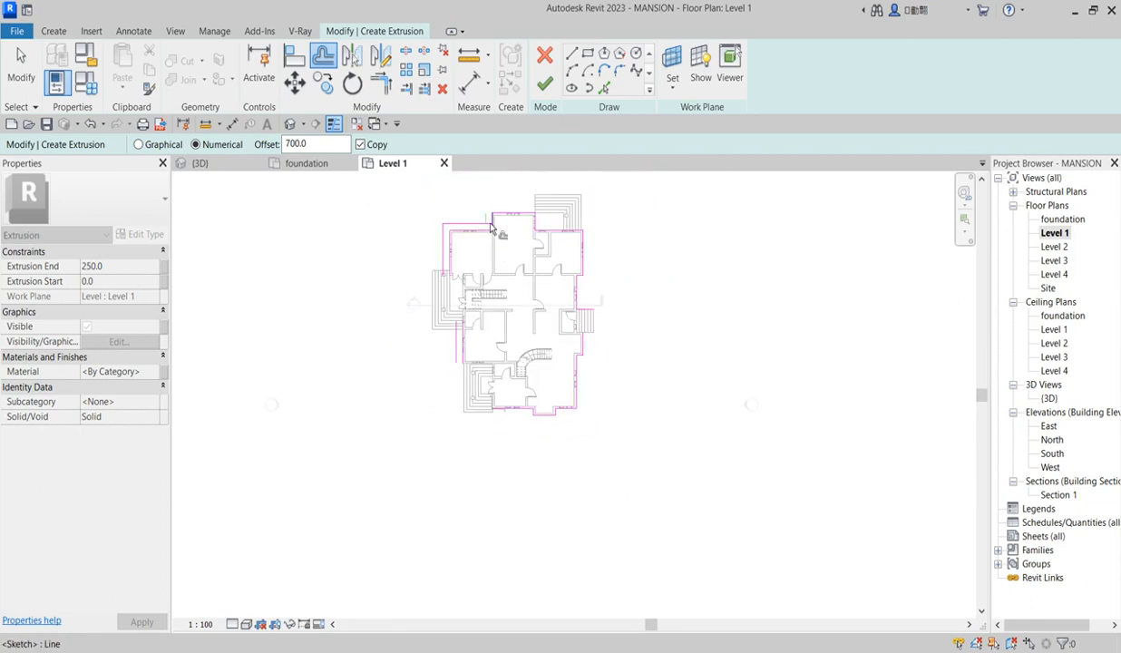
Offset copies of the upper central room's top and left boundary lines outward by 700
{"action": "scroll", "coordinate": [497, 201], "scroll_direction": "up", "scroll_amount": 2}
{"action": "left_click", "coordinate": [523, 206]}
{"action": "left_click", "coordinate": [495, 207]}
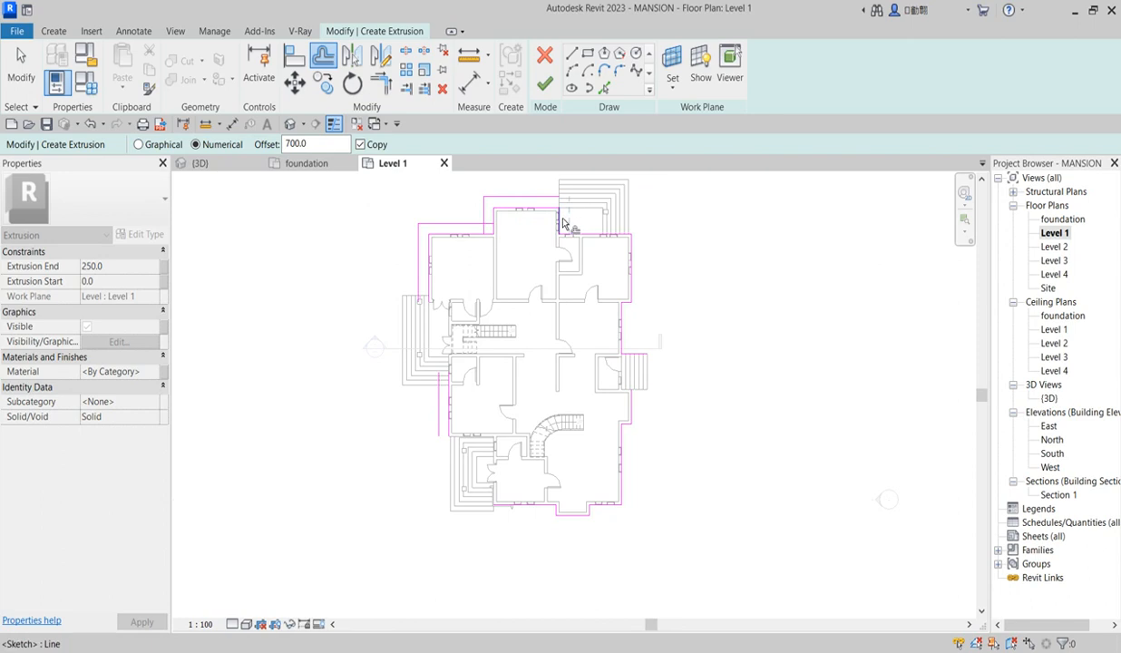
Offset copies of the upper-right room's right and lower lines and the recessed wall line outward by 700
{"action": "scroll", "coordinate": [562, 223], "scroll_direction": "up", "scroll_amount": 3}
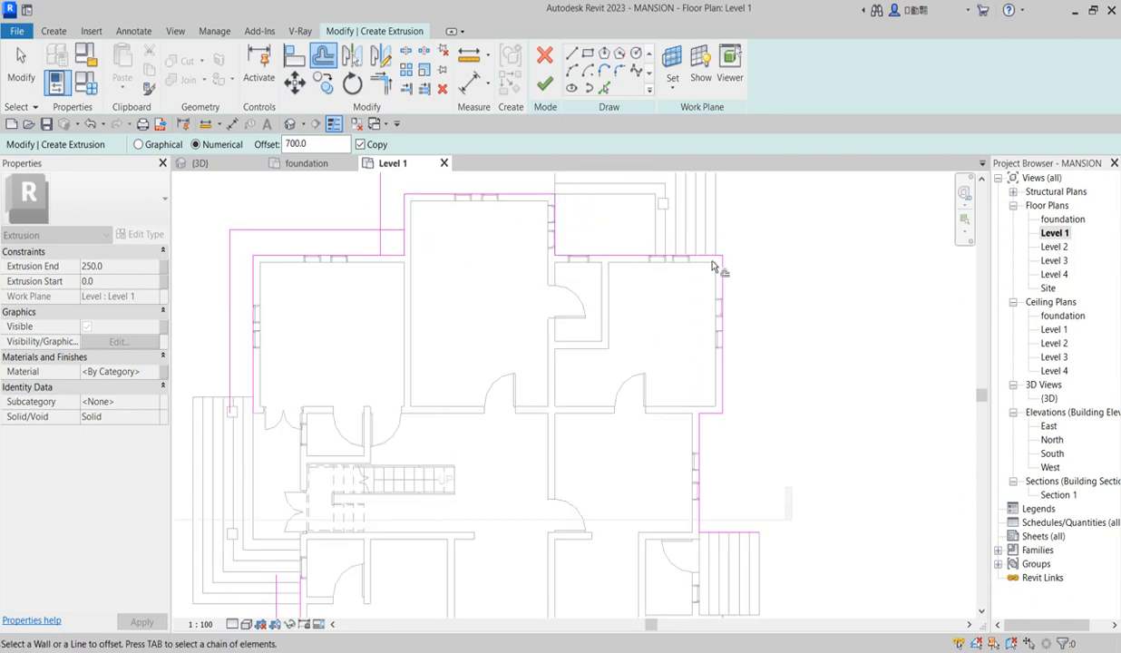
{"action": "scroll", "coordinate": [732, 280], "scroll_direction": "down", "scroll_amount": 3}
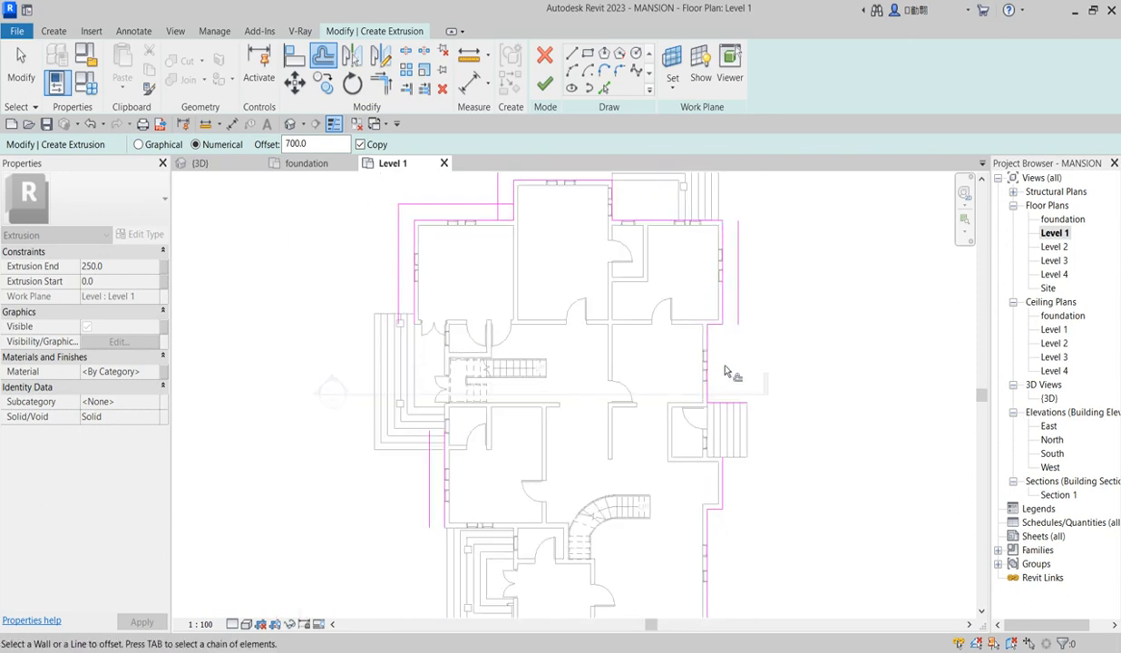
{"action": "scroll", "coordinate": [730, 345], "scroll_direction": "up", "scroll_amount": 2}
{"action": "scroll", "coordinate": [716, 307], "scroll_direction": "up", "scroll_amount": 2}
{"action": "left_click", "coordinate": [709, 279]}
{"action": "left_click", "coordinate": [681, 391]}
{"action": "scroll", "coordinate": [716, 408], "scroll_direction": "down", "scroll_amount": 2}
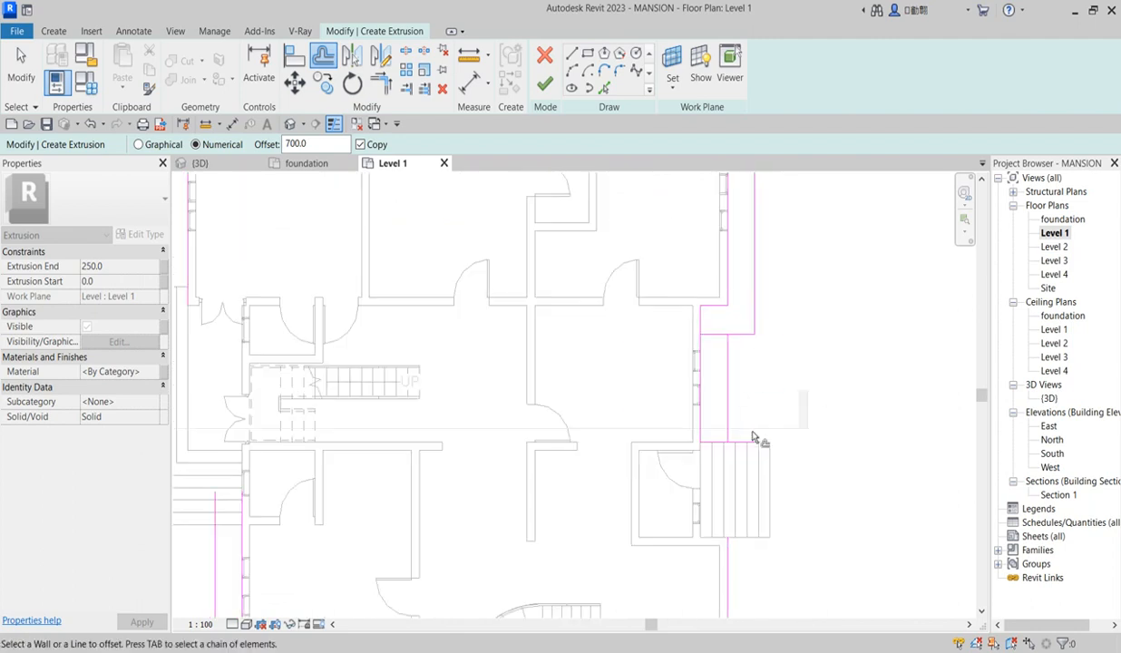
Offset copies of the side steps' upper edge line and the projecting wall lines below the steps by 700
{"action": "left_click", "coordinate": [749, 441]}
{"action": "scroll", "coordinate": [773, 508], "scroll_direction": "down", "scroll_amount": 3}
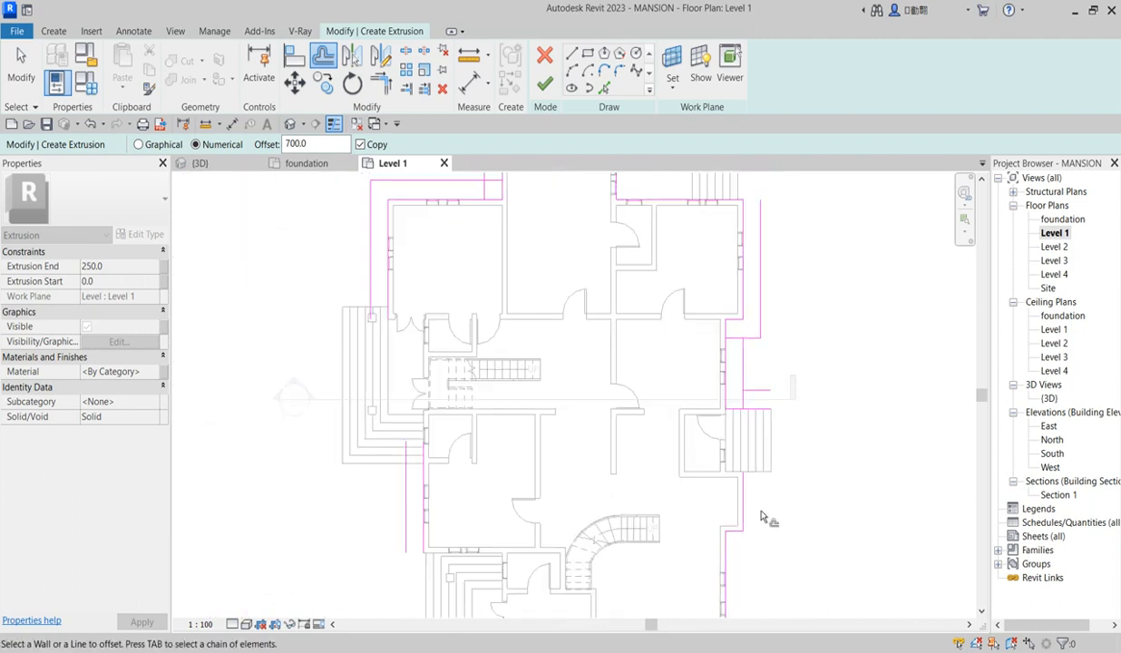
{"action": "scroll", "coordinate": [745, 519], "scroll_direction": "up", "scroll_amount": 2}
{"action": "left_click", "coordinate": [745, 499]}
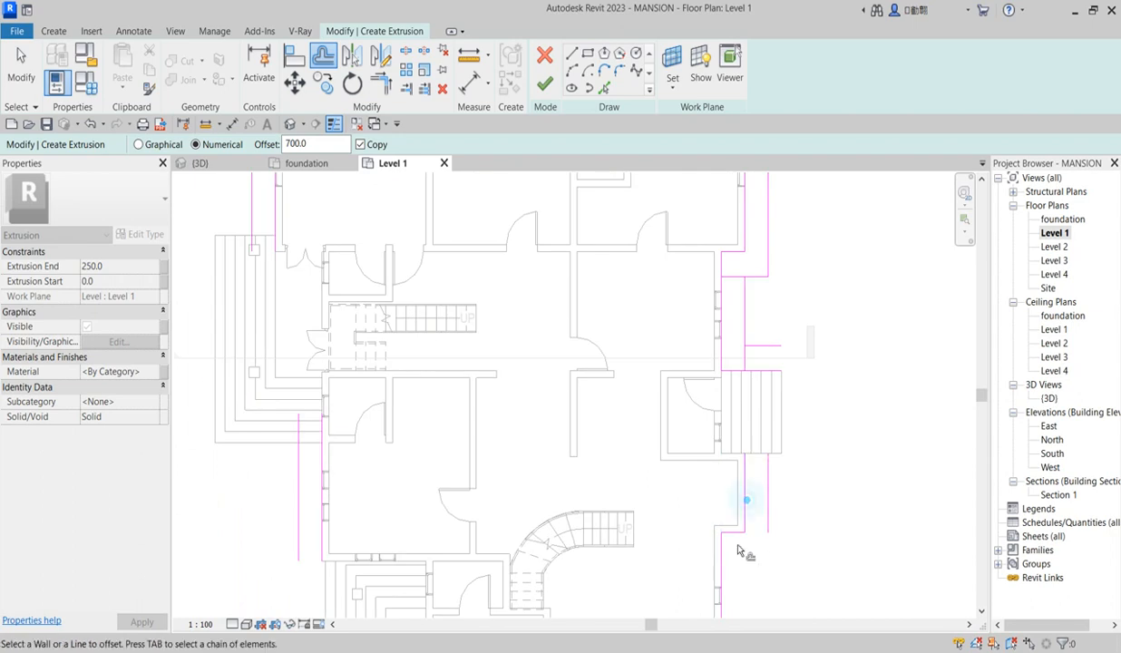
{"action": "scroll", "coordinate": [728, 577], "scroll_direction": "down", "scroll_amount": 3}
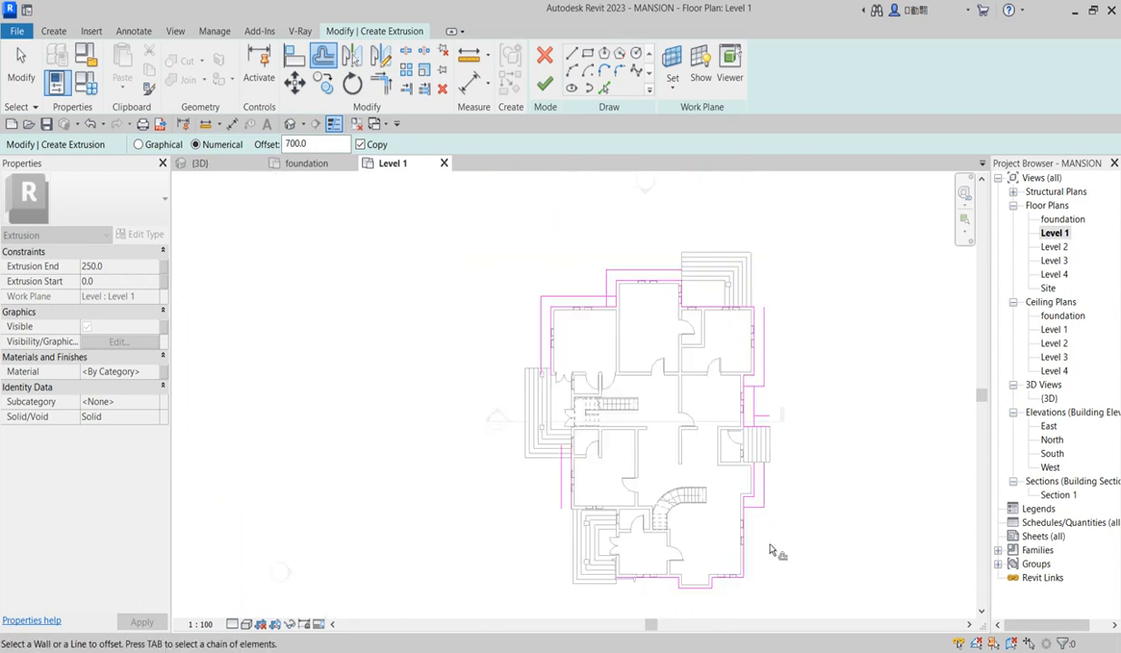
Offset copies of the long right wall line, the lower wall lines and the projecting bay's lines outward by 700
{"action": "scroll", "coordinate": [775, 544], "scroll_direction": "up", "scroll_amount": 2}
{"action": "scroll", "coordinate": [732, 585], "scroll_direction": "up", "scroll_amount": 2}
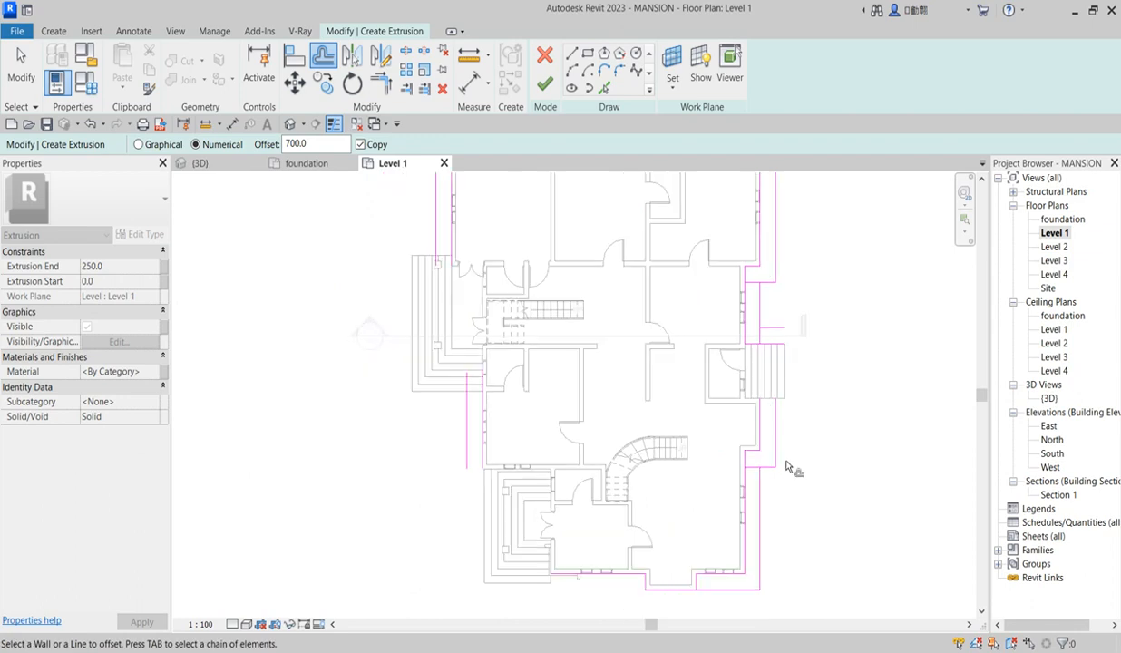
{"action": "scroll", "coordinate": [655, 538], "scroll_direction": "up", "scroll_amount": 2}
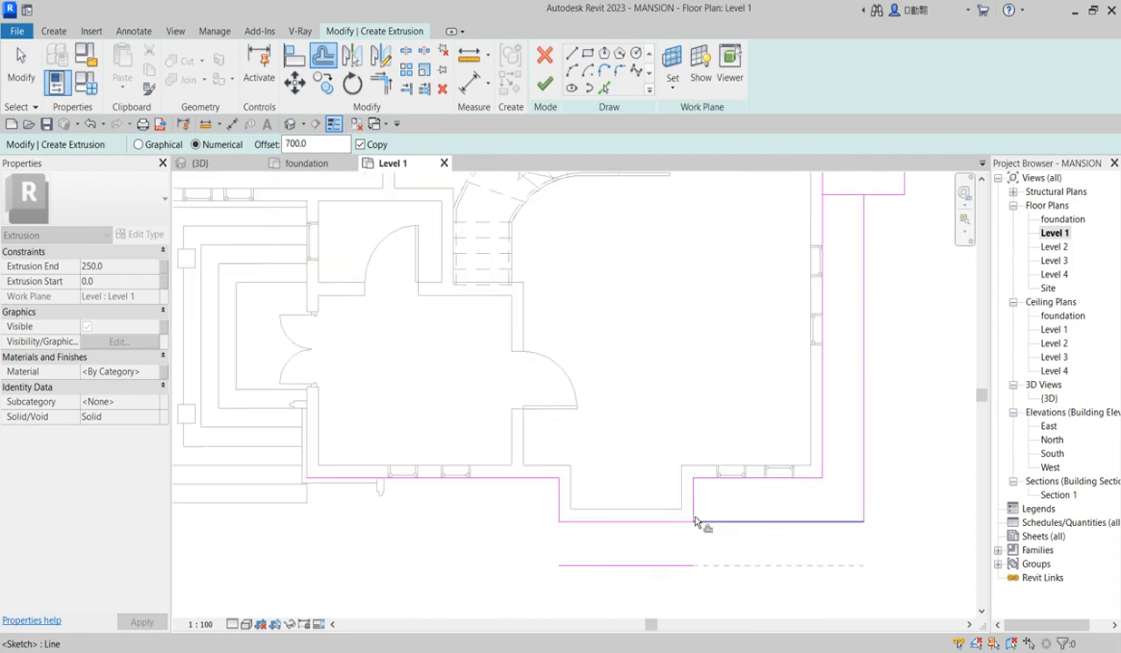
{"action": "left_click", "coordinate": [502, 486]}
{"action": "scroll", "coordinate": [481, 503], "scroll_direction": "down", "scroll_amount": 2}
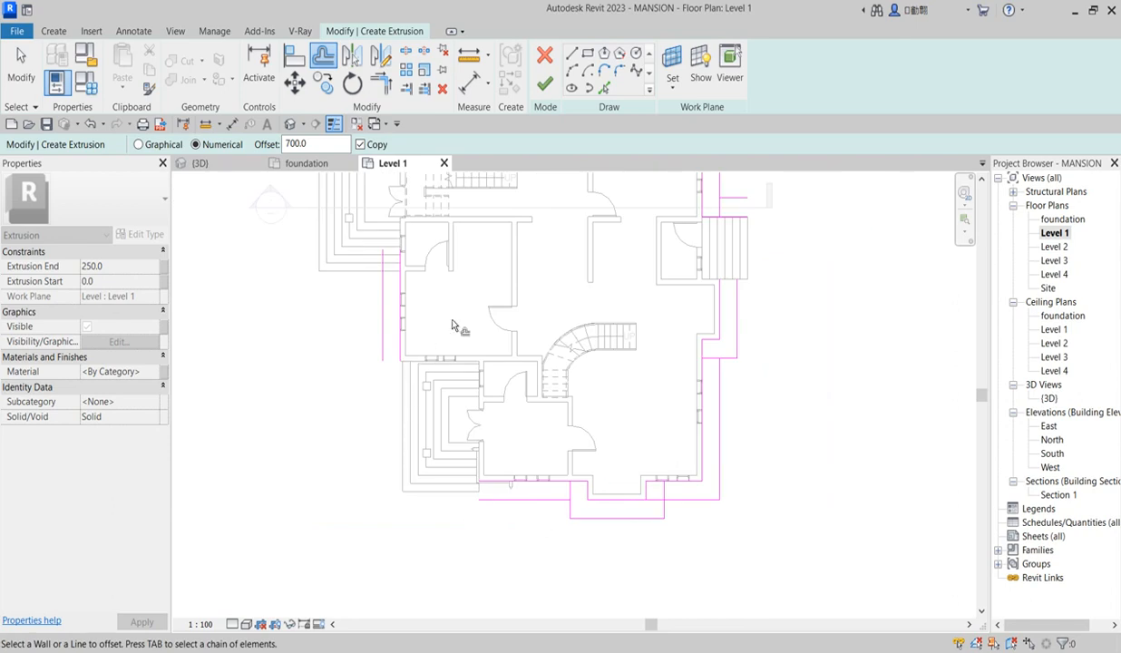
Draw straight lines joining the inner and offset boundary lines at the lower and upper ends of the left wall
{"action": "left_click", "coordinate": [573, 54]}
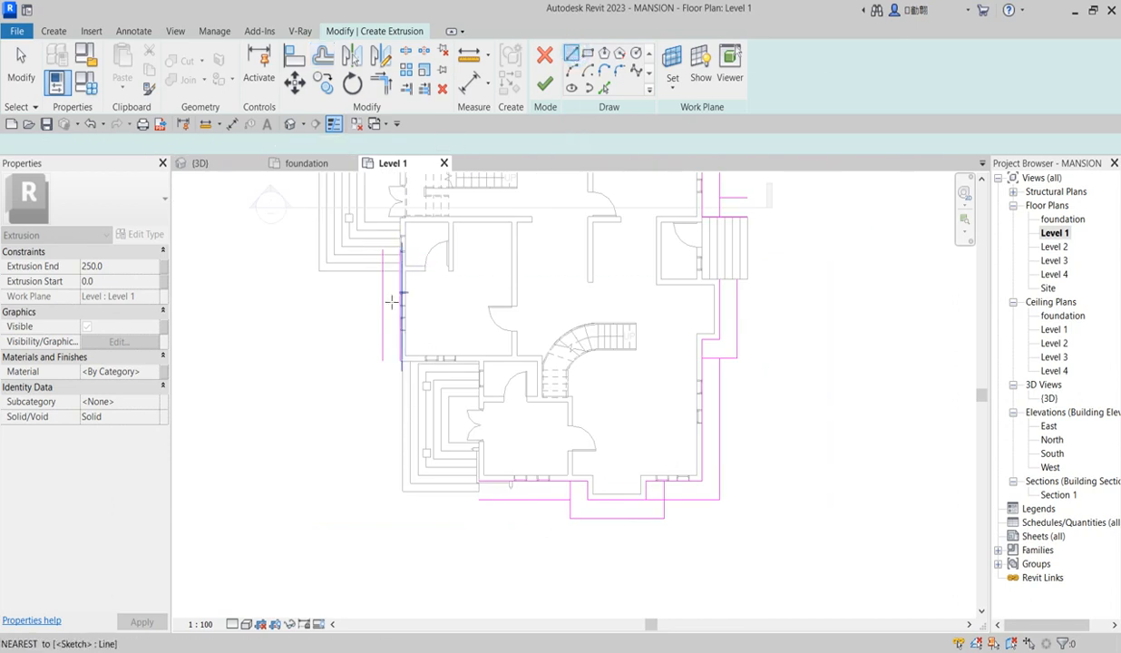
{"action": "scroll", "coordinate": [407, 418], "scroll_direction": "up", "scroll_amount": 4}
{"action": "left_click", "coordinate": [410, 422]}
{"action": "left_click", "coordinate": [360, 426]}
{"action": "scroll", "coordinate": [387, 481], "scroll_direction": "down", "scroll_amount": 3}
{"action": "scroll", "coordinate": [404, 289], "scroll_direction": "up", "scroll_amount": 2}
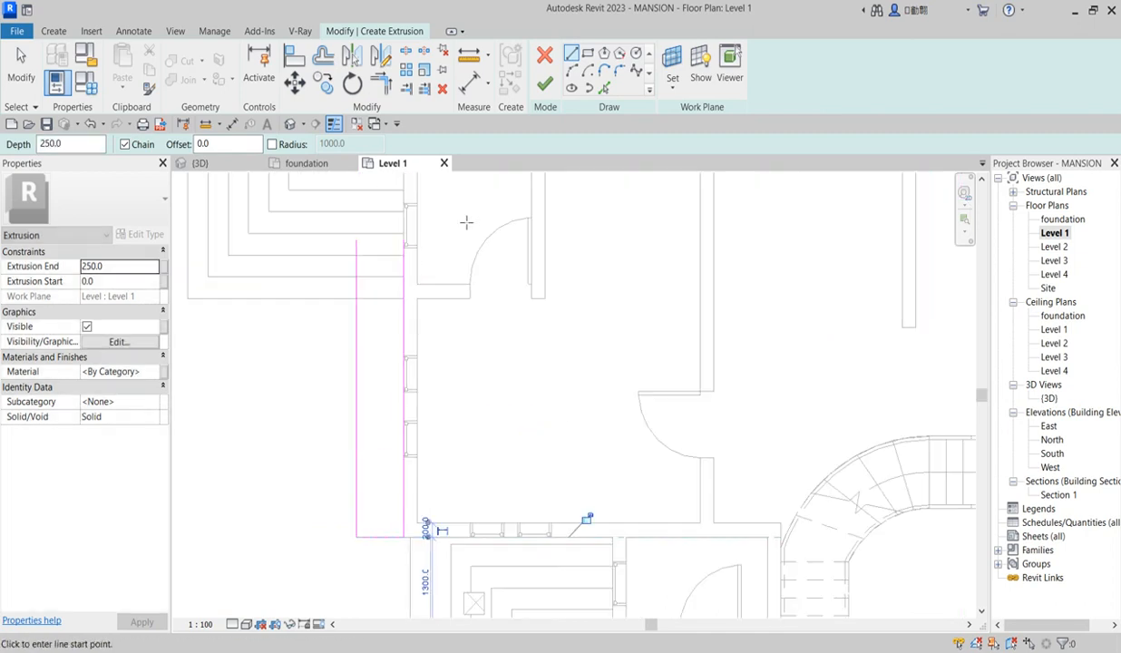
{"action": "left_click", "coordinate": [402, 241]}
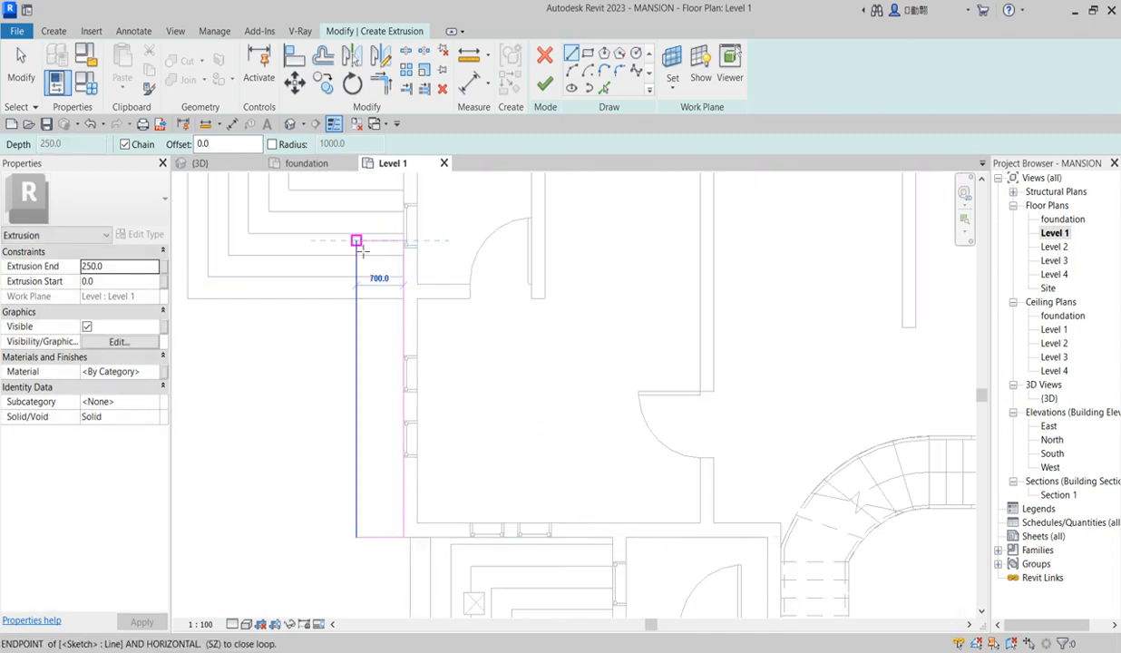
Draw a straight line joining the inner and offset boundary lines at the left end of the lower wall
{"action": "scroll", "coordinate": [453, 418], "scroll_direction": "down", "scroll_amount": 5}
{"action": "scroll", "coordinate": [573, 530], "scroll_direction": "up", "scroll_amount": 5}
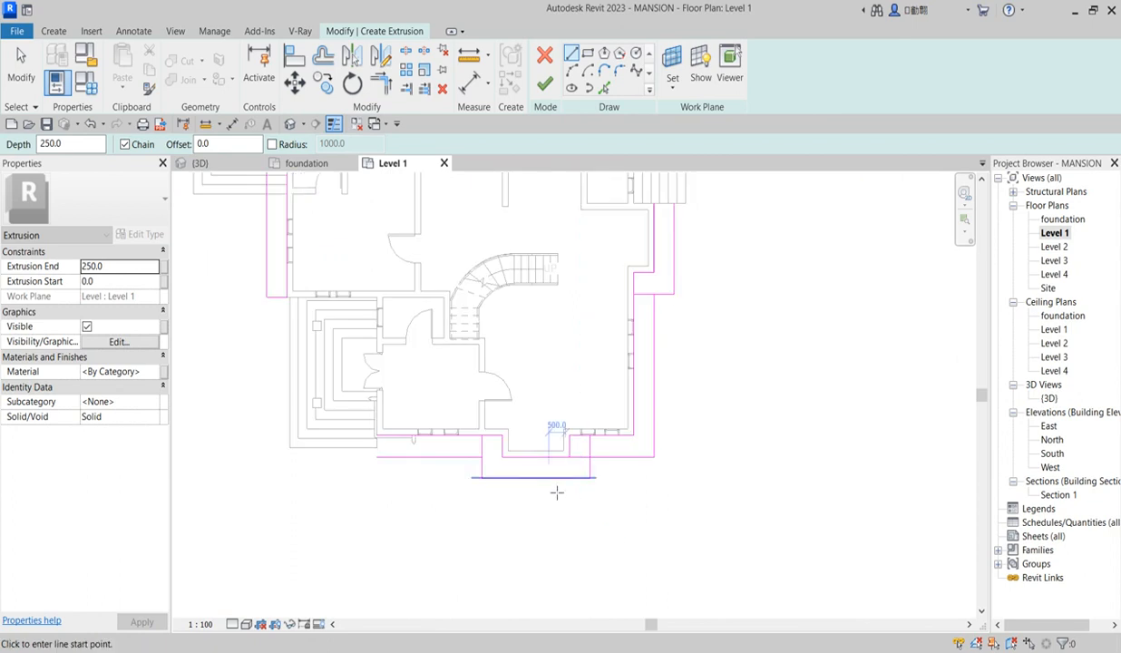
{"action": "scroll", "coordinate": [401, 401], "scroll_direction": "down", "scroll_amount": 2}
{"action": "scroll", "coordinate": [282, 415], "scroll_direction": "up", "scroll_amount": 1}
{"action": "scroll", "coordinate": [268, 413], "scroll_direction": "up", "scroll_amount": 1}
{"action": "left_click", "coordinate": [298, 373]}
{"action": "left_click", "coordinate": [299, 422]}
{"action": "scroll", "coordinate": [363, 482], "scroll_direction": "down", "scroll_amount": 5}
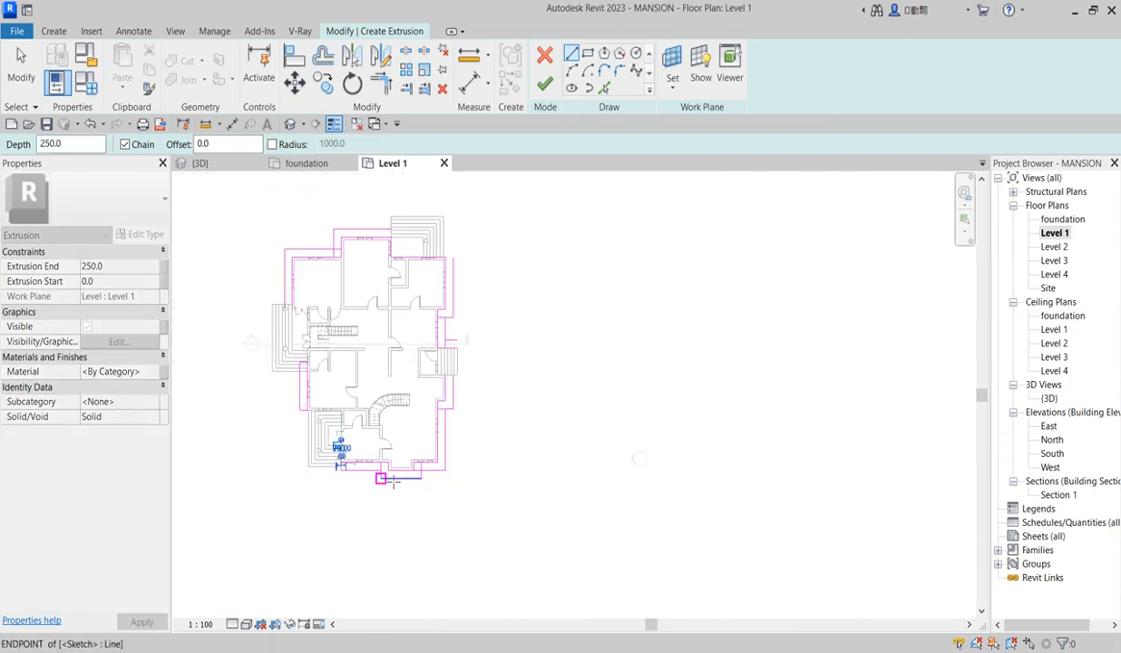
Draw a straight 700 line along the side steps' lower edge joining the inner and offset boundary lines
{"action": "scroll", "coordinate": [508, 408], "scroll_direction": "up", "scroll_amount": 5}
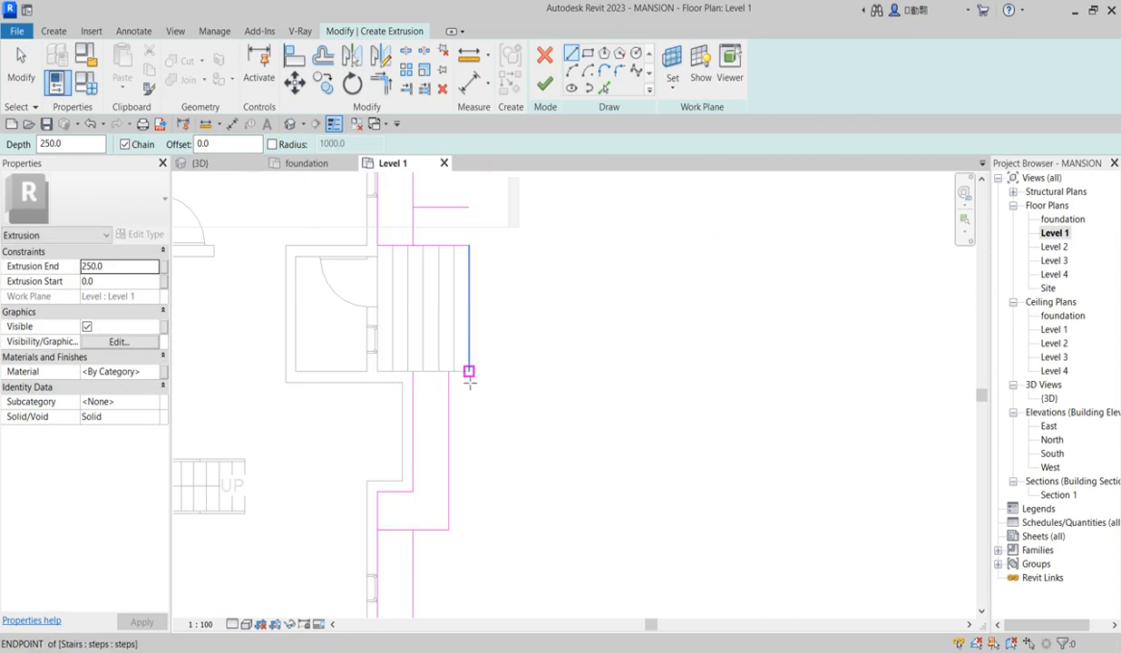
{"action": "left_click", "coordinate": [448, 371]}
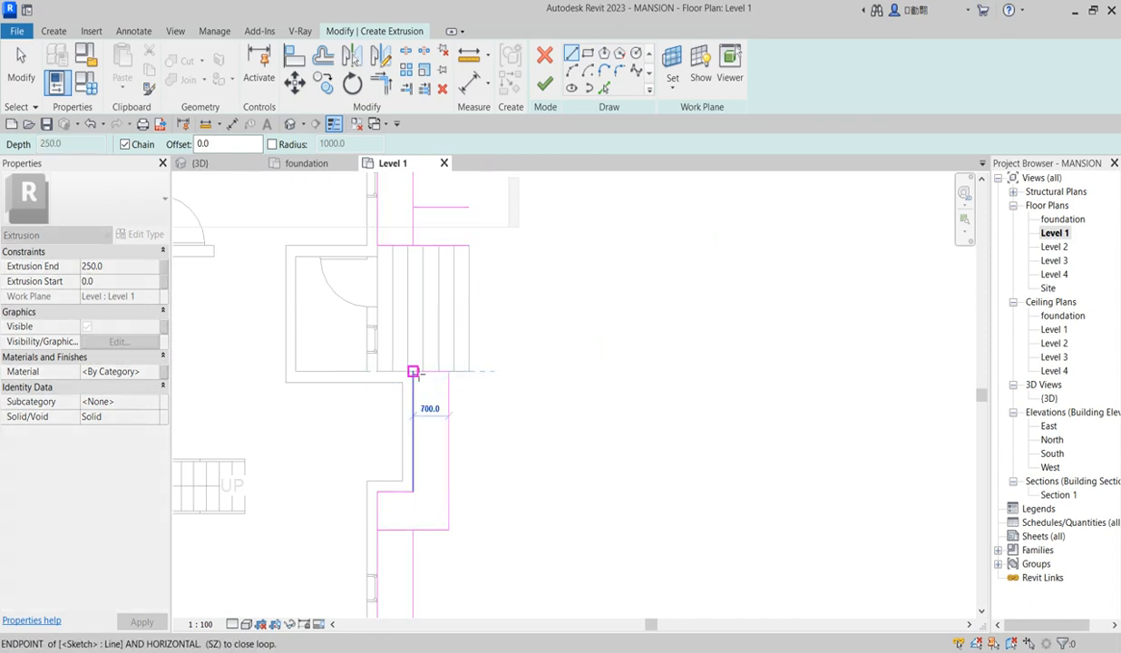
{"action": "left_click", "coordinate": [413, 372]}
Trim the upper boundary lines to clean corners beside the rear entrance steps and where the offset lines cross along the upper walls
{"action": "scroll", "coordinate": [436, 381], "scroll_direction": "down", "scroll_amount": 4}
{"action": "scroll", "coordinate": [467, 399], "scroll_direction": "down", "scroll_amount": 2}
{"action": "scroll", "coordinate": [459, 299], "scroll_direction": "up", "scroll_amount": 4}
{"action": "scroll", "coordinate": [500, 367], "scroll_direction": "down", "scroll_amount": 3}
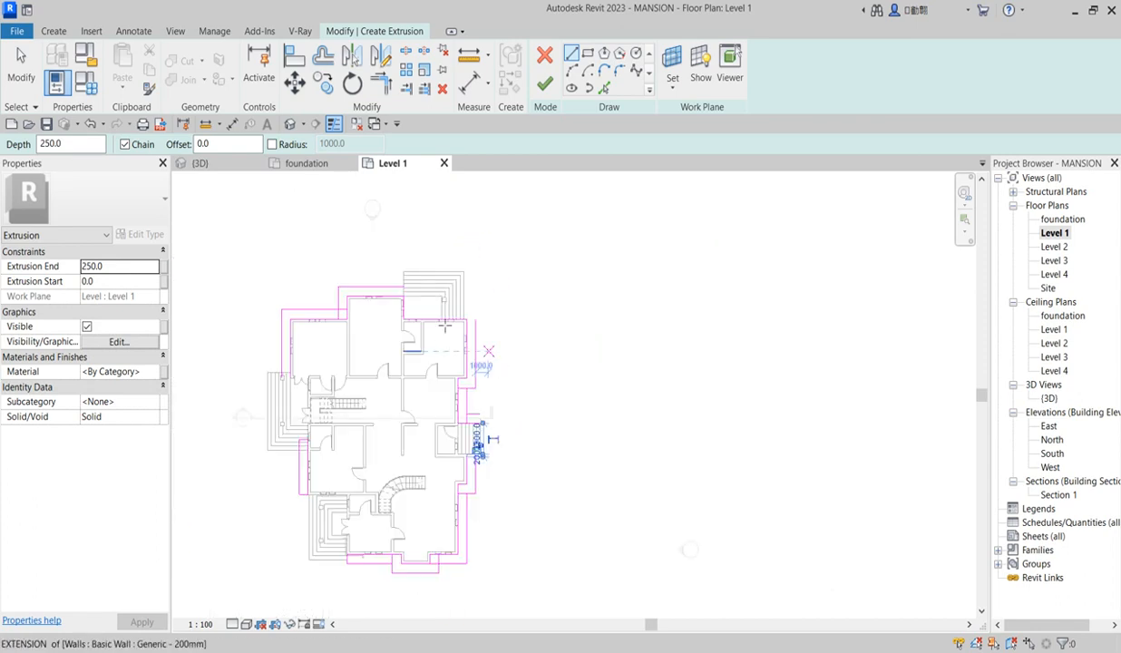
{"action": "scroll", "coordinate": [419, 312], "scroll_direction": "up", "scroll_amount": 3}
{"action": "left_click", "coordinate": [372, 83]}
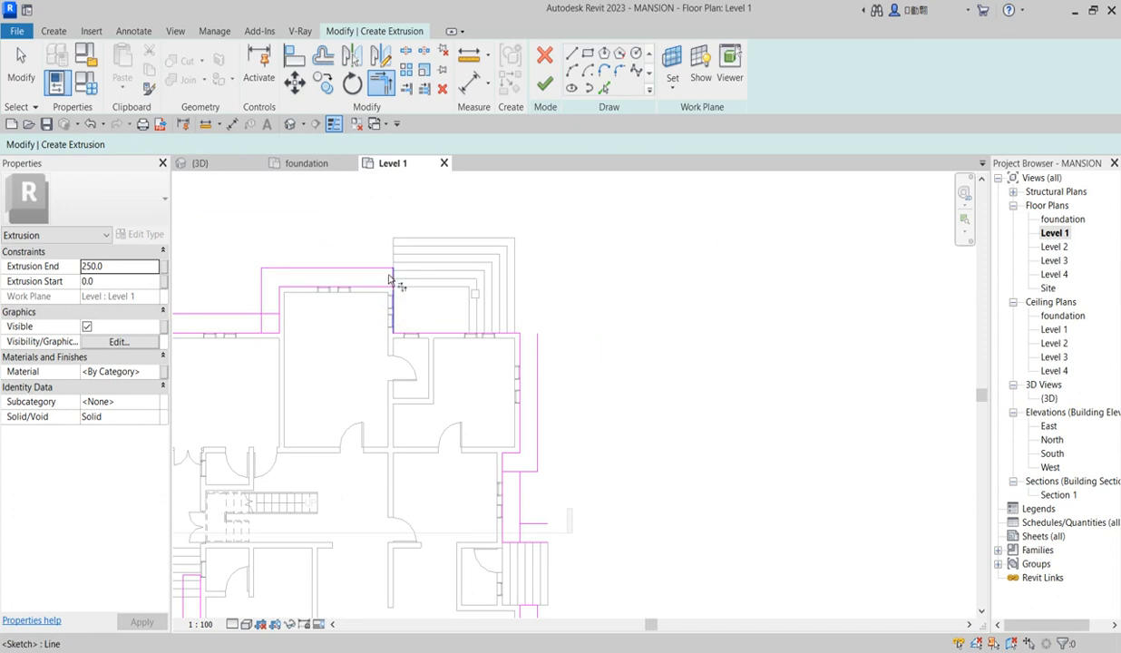
{"action": "scroll", "coordinate": [528, 353], "scroll_direction": "up", "scroll_amount": 2}
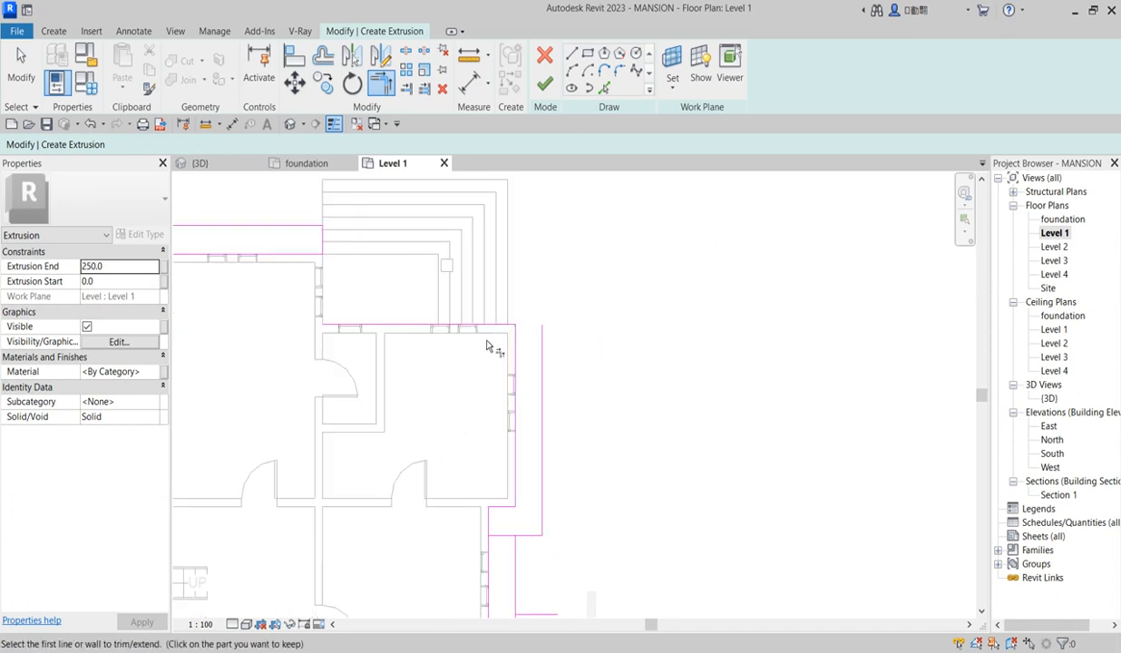
{"action": "left_click", "coordinate": [530, 327]}
{"action": "scroll", "coordinate": [578, 343], "scroll_direction": "down", "scroll_amount": 3}
{"action": "scroll", "coordinate": [305, 323], "scroll_direction": "up", "scroll_amount": 2}
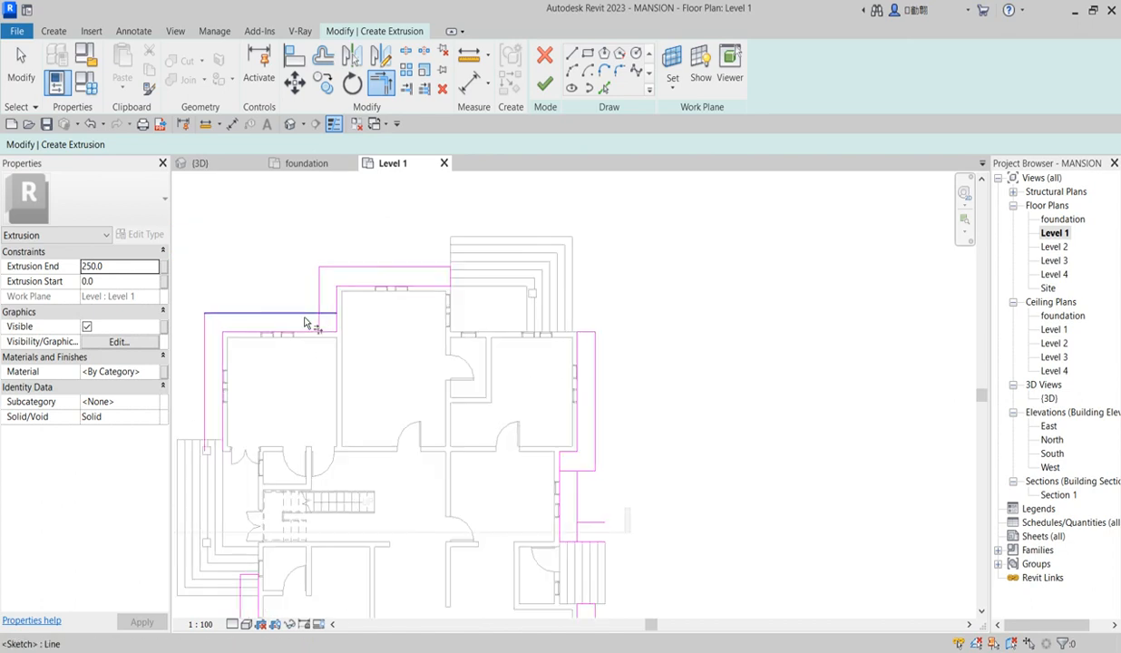
Draw a line along the left entrance steps' upper edge joining the inner and offset wall lines, and trim the offset line to it
{"action": "scroll", "coordinate": [313, 328], "scroll_direction": "down", "scroll_amount": 3}
{"action": "scroll", "coordinate": [313, 422], "scroll_direction": "up", "scroll_amount": 5}
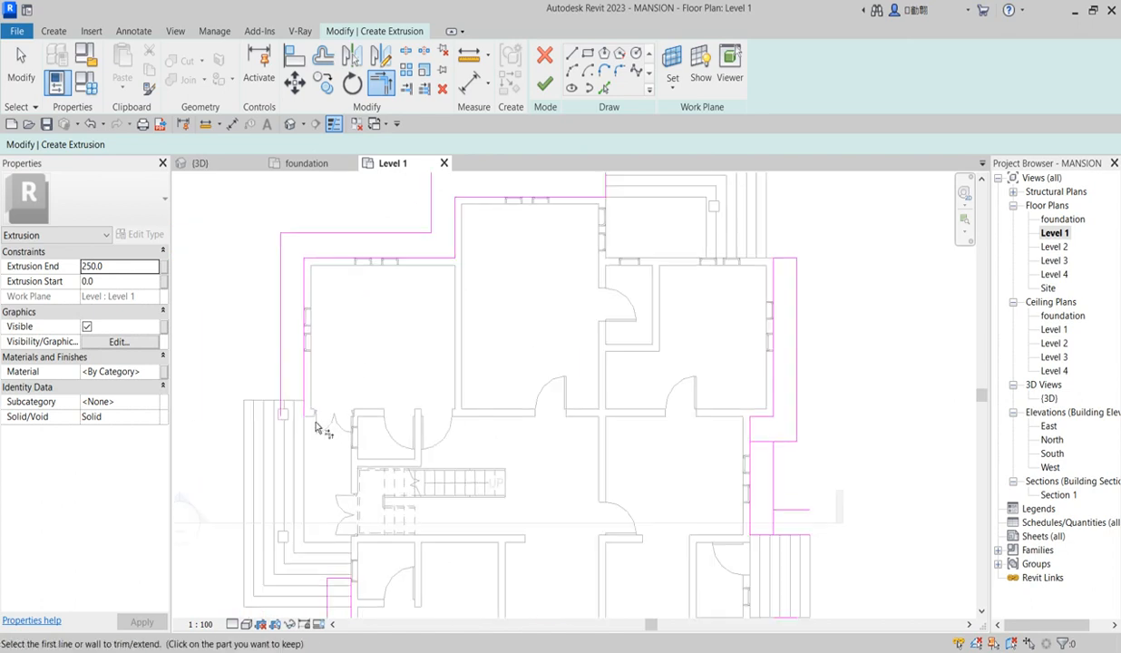
{"action": "left_click", "coordinate": [570, 54]}
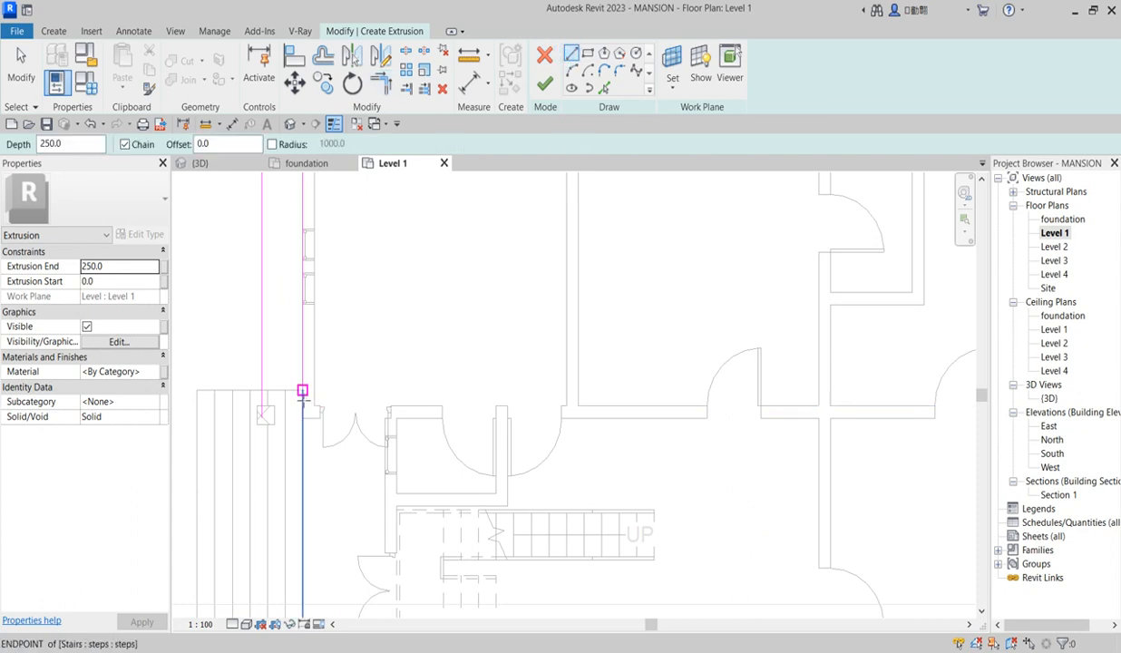
{"action": "left_click", "coordinate": [267, 390]}
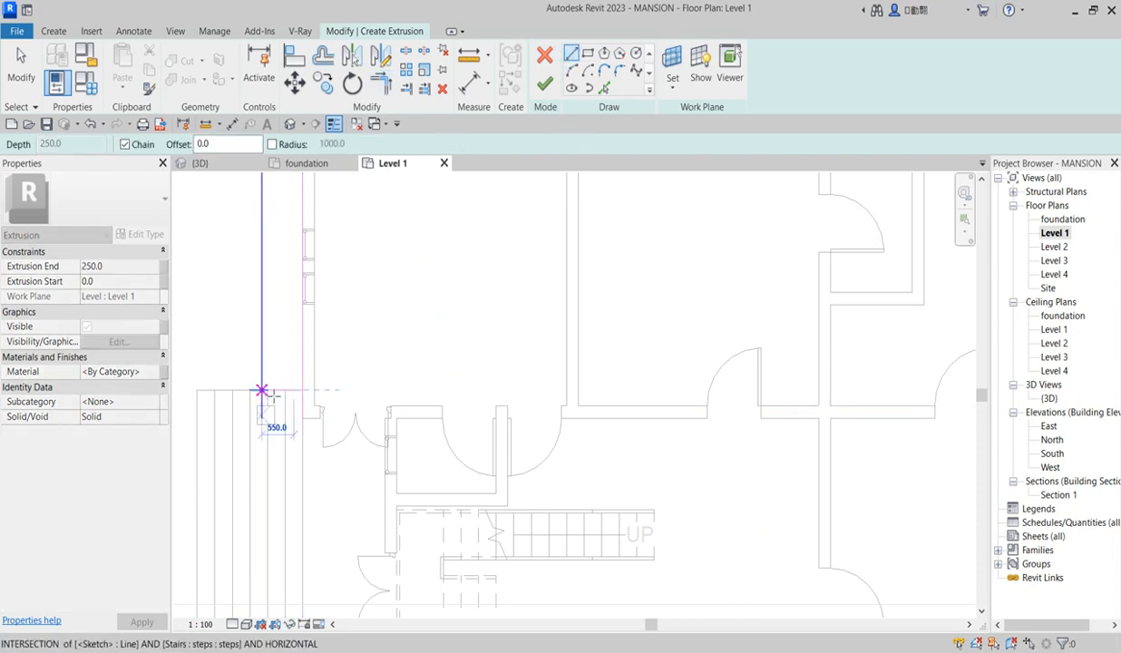
{"action": "scroll", "coordinate": [267, 391], "scroll_direction": "down", "scroll_amount": 2}
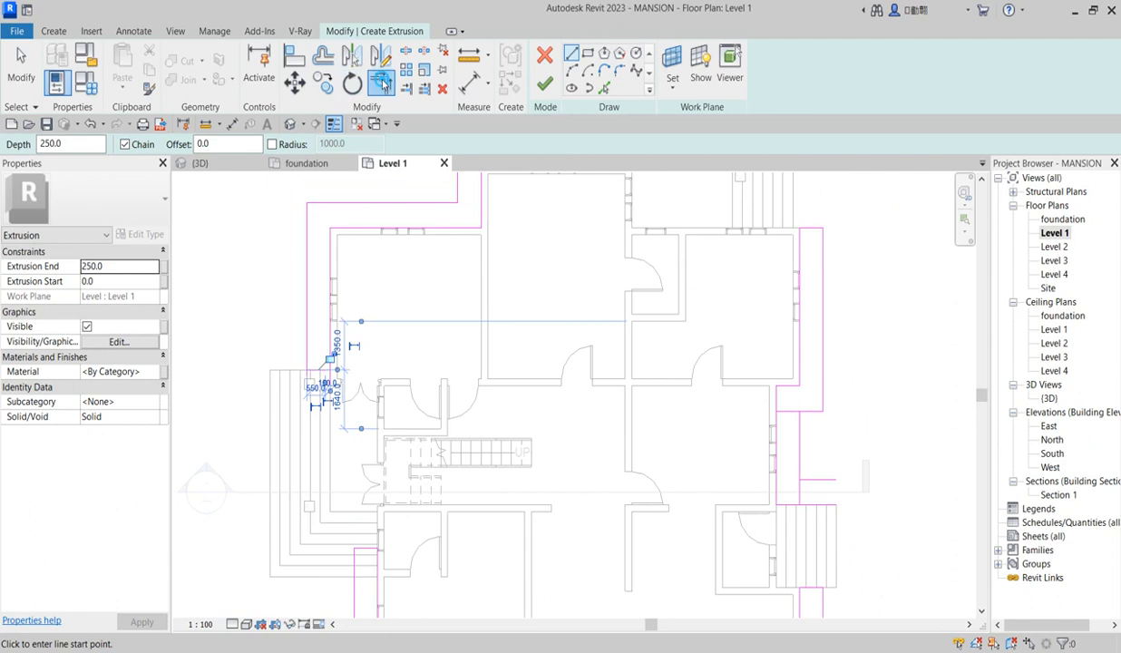
{"action": "left_click", "coordinate": [381, 82]}
{"action": "scroll", "coordinate": [363, 388], "scroll_direction": "up", "scroll_amount": 3}
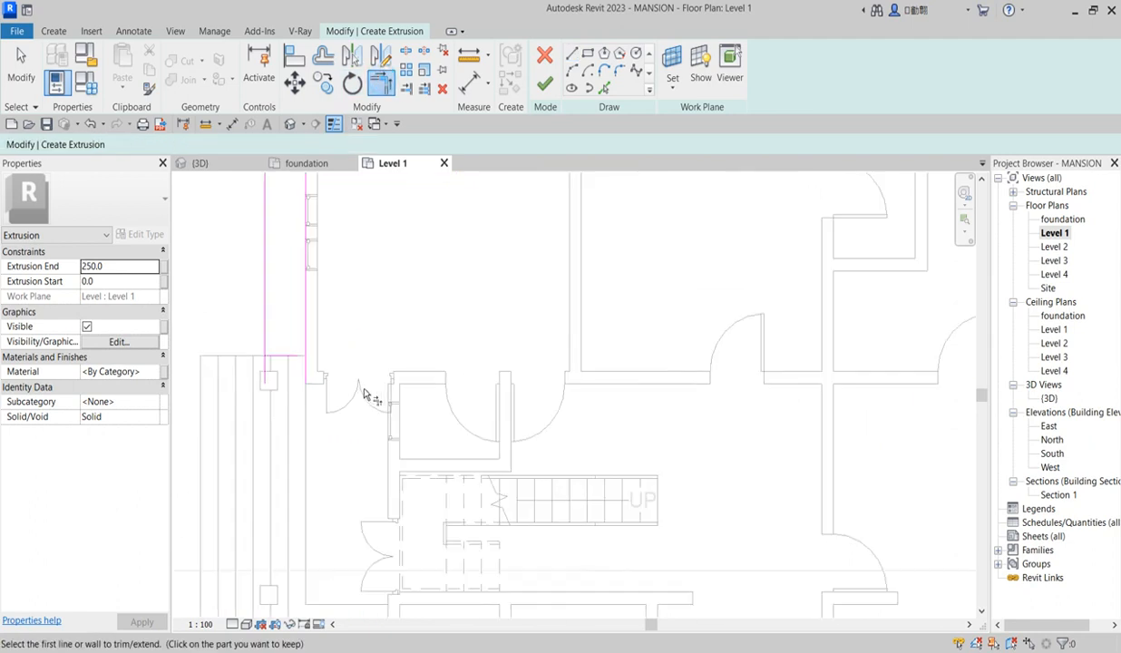
{"action": "left_click", "coordinate": [282, 352]}
{"action": "left_click", "coordinate": [264, 333]}
Trim the lower walls' offset lines to corners with both sides of the projecting bay's offset outline
{"action": "scroll", "coordinate": [487, 301], "scroll_direction": "down", "scroll_amount": 1}
{"action": "scroll", "coordinate": [487, 302], "scroll_direction": "down", "scroll_amount": 2}
{"action": "scroll", "coordinate": [426, 434], "scroll_direction": "up", "scroll_amount": 2}
{"action": "scroll", "coordinate": [432, 400], "scroll_direction": "down", "scroll_amount": 2}
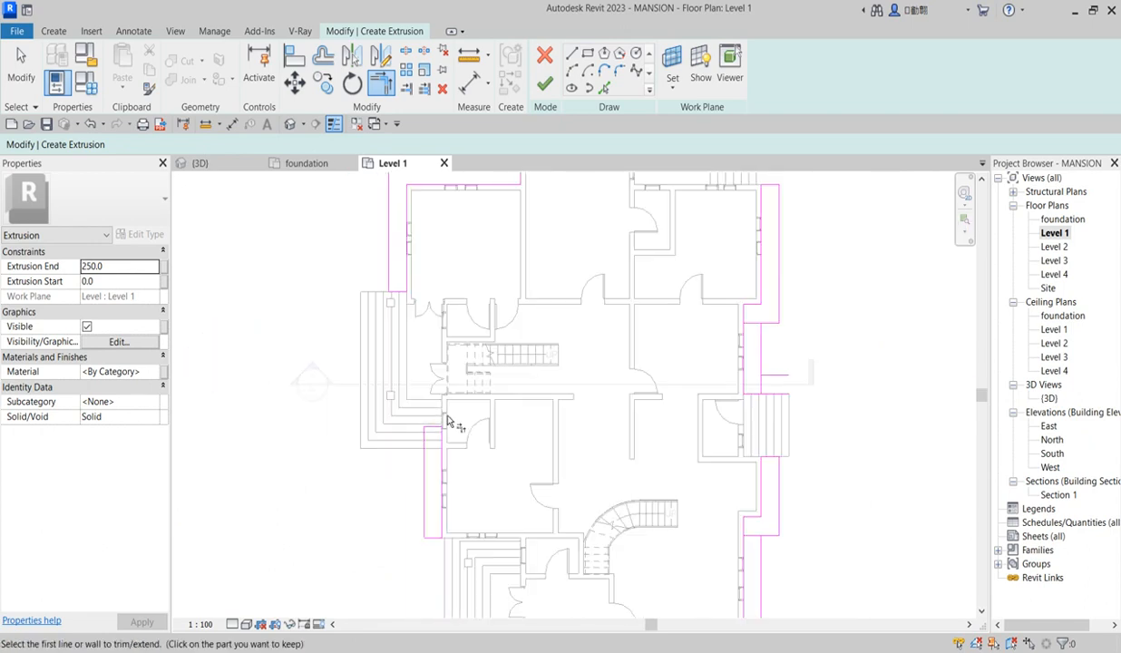
{"action": "scroll", "coordinate": [467, 542], "scroll_direction": "up", "scroll_amount": 3}
{"action": "scroll", "coordinate": [420, 431], "scroll_direction": "down", "scroll_amount": 2}
{"action": "scroll", "coordinate": [502, 478], "scroll_direction": "down", "scroll_amount": 1}
{"action": "scroll", "coordinate": [535, 580], "scroll_direction": "up", "scroll_amount": 3}
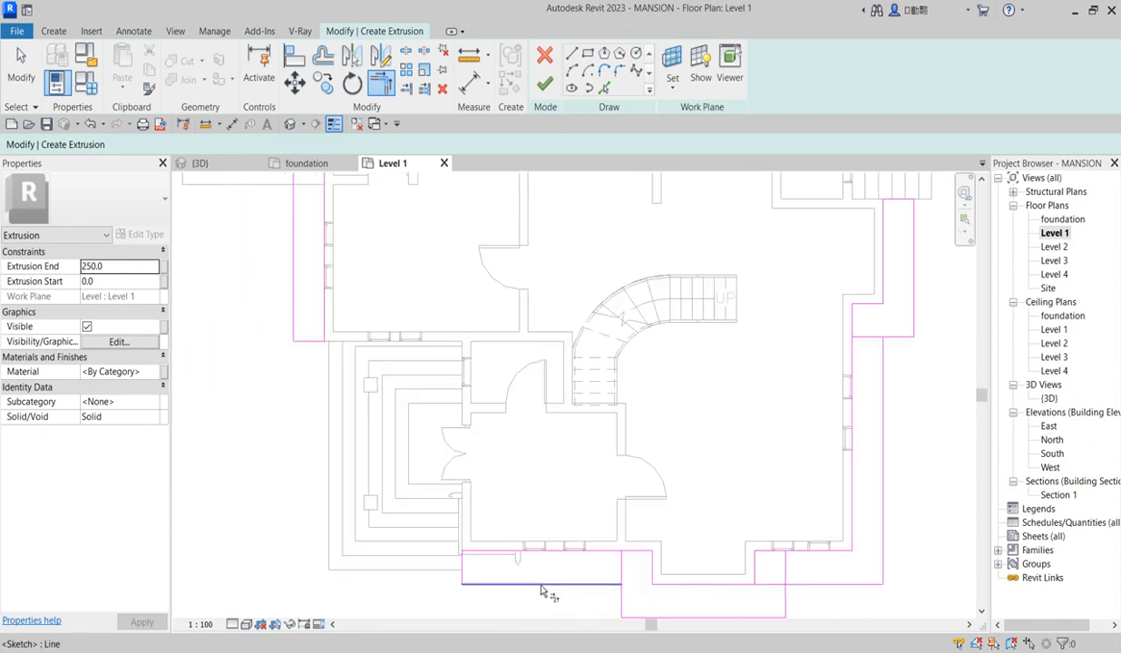
{"action": "scroll", "coordinate": [486, 557], "scroll_direction": "up", "scroll_amount": 1}
{"action": "left_click", "coordinate": [651, 594]}
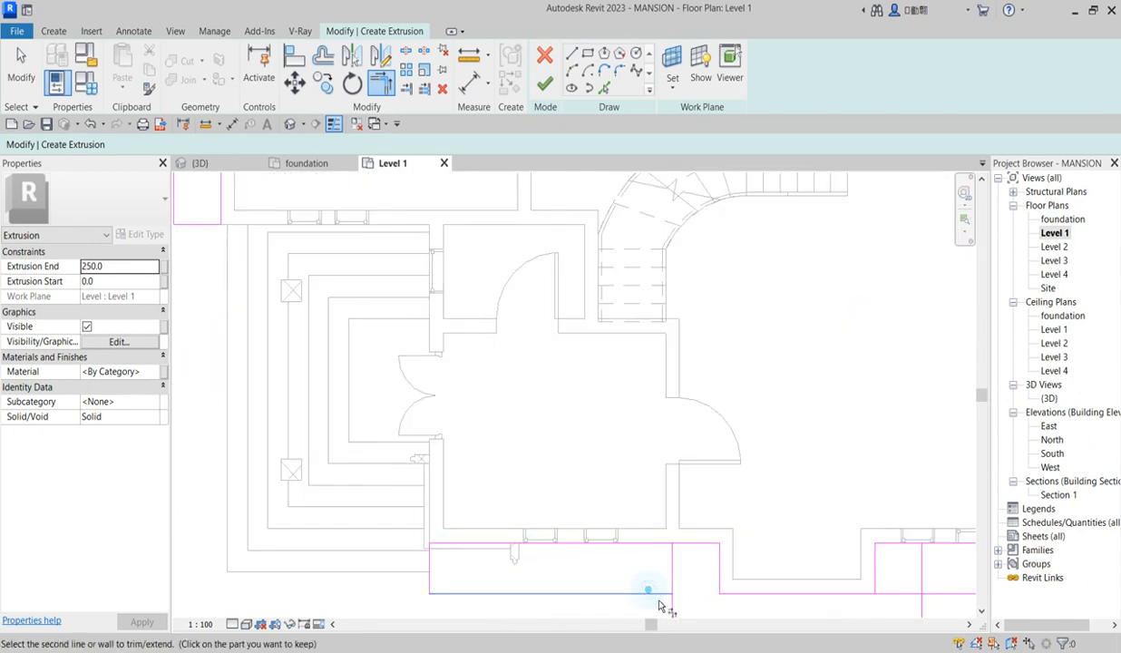
{"action": "scroll", "coordinate": [542, 466], "scroll_direction": "down", "scroll_amount": 3}
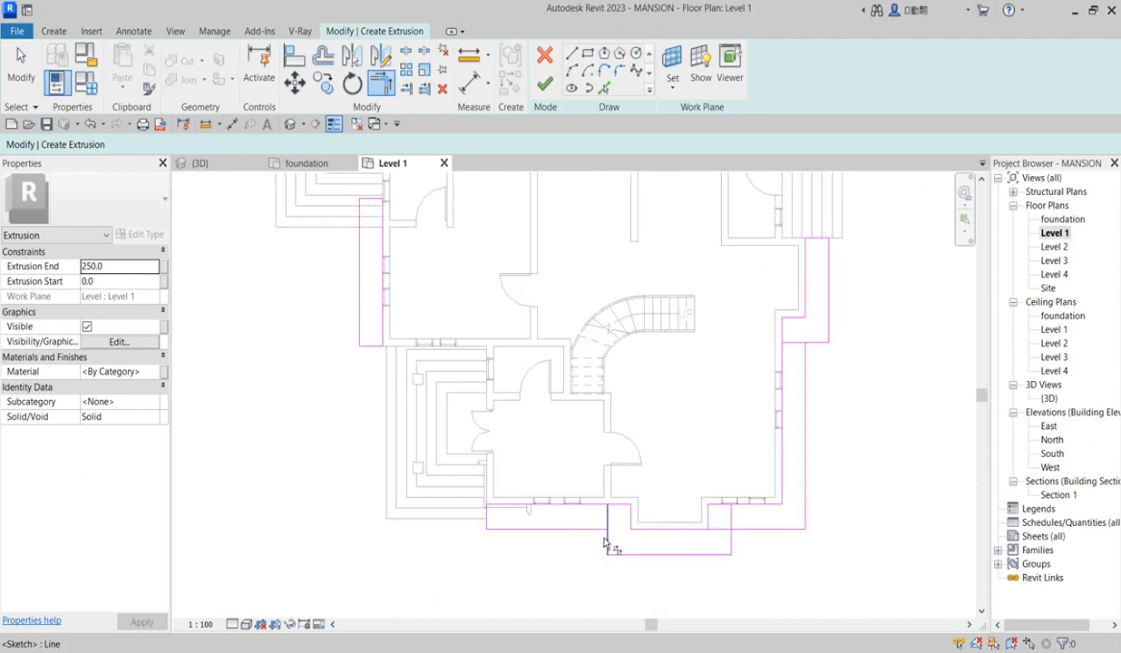
{"action": "left_click", "coordinate": [743, 530]}
Trim the lower right wall's offset line to a corner with the projecting wall's lower offset line below the side steps
{"action": "scroll", "coordinate": [735, 554], "scroll_direction": "down", "scroll_amount": 3}
{"action": "scroll", "coordinate": [773, 439], "scroll_direction": "up", "scroll_amount": 4}
{"action": "left_click", "coordinate": [774, 450]}
{"action": "left_click", "coordinate": [794, 429]}
Trim the offset wall line above the side steps to corners with the horizontal offset lines at its lower and upper ends
{"action": "scroll", "coordinate": [804, 399], "scroll_direction": "down", "scroll_amount": 3}
{"action": "scroll", "coordinate": [752, 425], "scroll_direction": "up", "scroll_amount": 4}
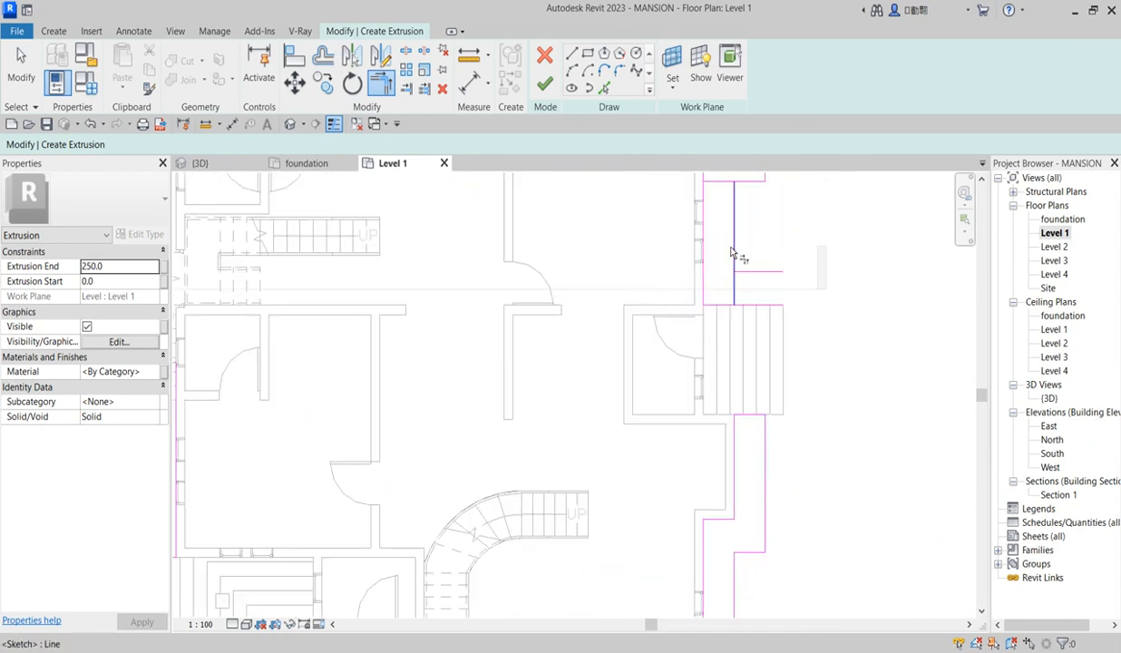
{"action": "left_click", "coordinate": [749, 270]}
{"action": "left_click", "coordinate": [731, 205]}
{"action": "left_click", "coordinate": [726, 194]}
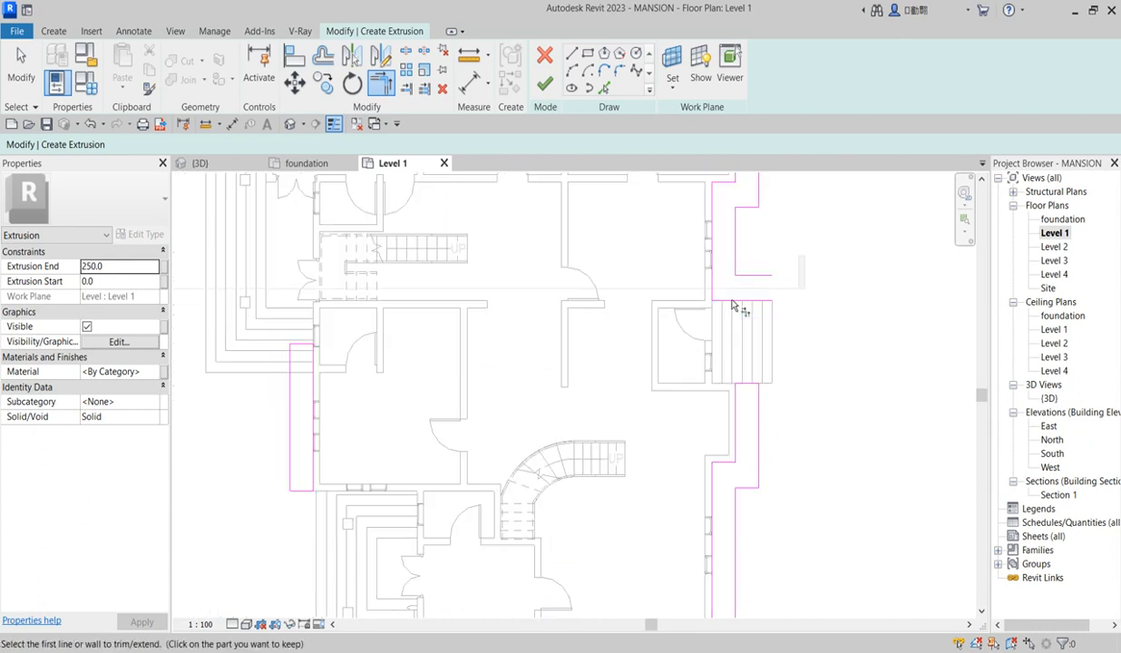
Draw a vertical 700 line closing the outer end of the band above the side steps
{"action": "scroll", "coordinate": [757, 293], "scroll_direction": "down", "scroll_amount": 3}
{"action": "left_click", "coordinate": [570, 56]}
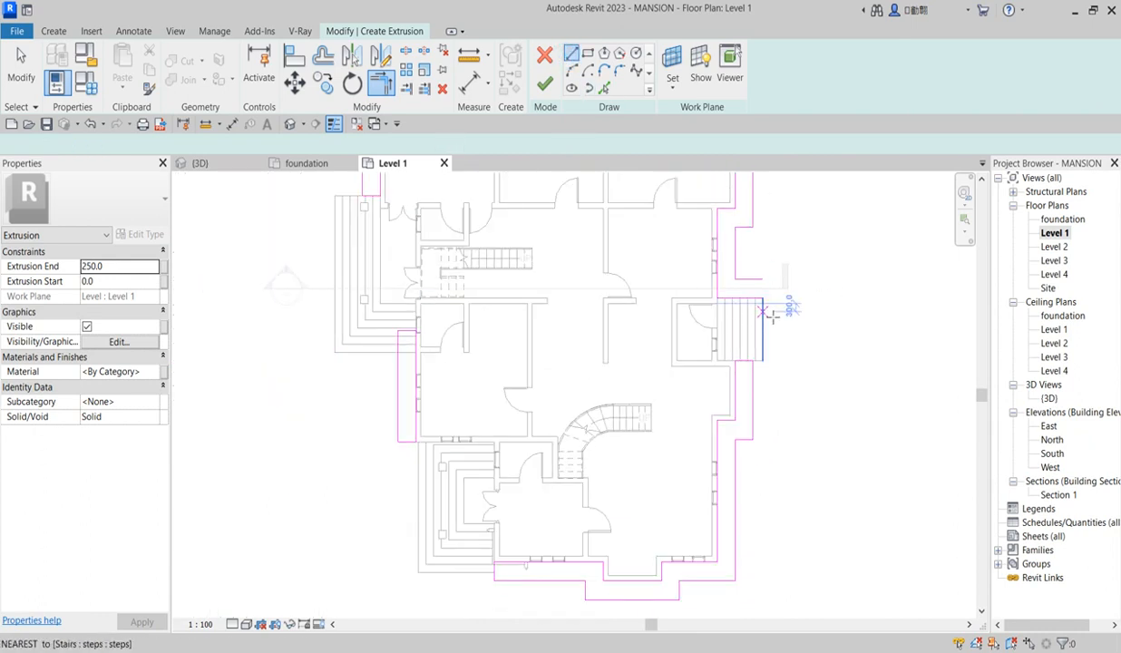
{"action": "left_click", "coordinate": [762, 279]}
{"action": "scroll", "coordinate": [798, 290], "scroll_direction": "up", "scroll_amount": 3}
{"action": "right_click", "coordinate": [787, 260]}
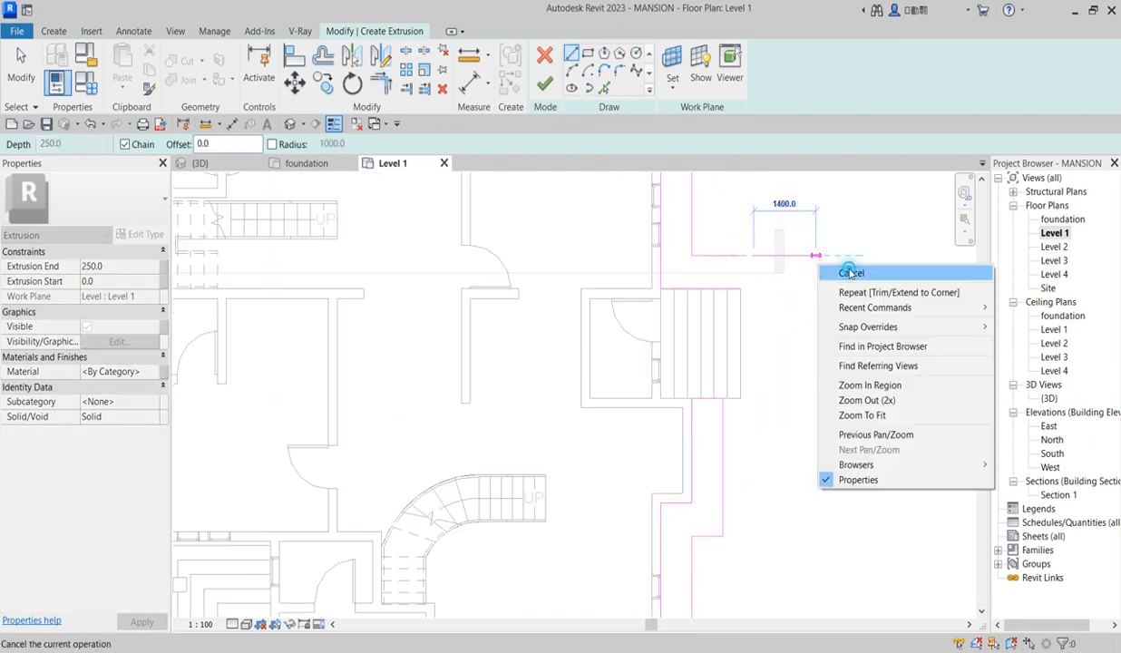
{"action": "left_click", "coordinate": [803, 267]}
{"action": "scroll", "coordinate": [752, 258], "scroll_direction": "up", "scroll_amount": 2}
{"action": "left_click", "coordinate": [735, 254]}
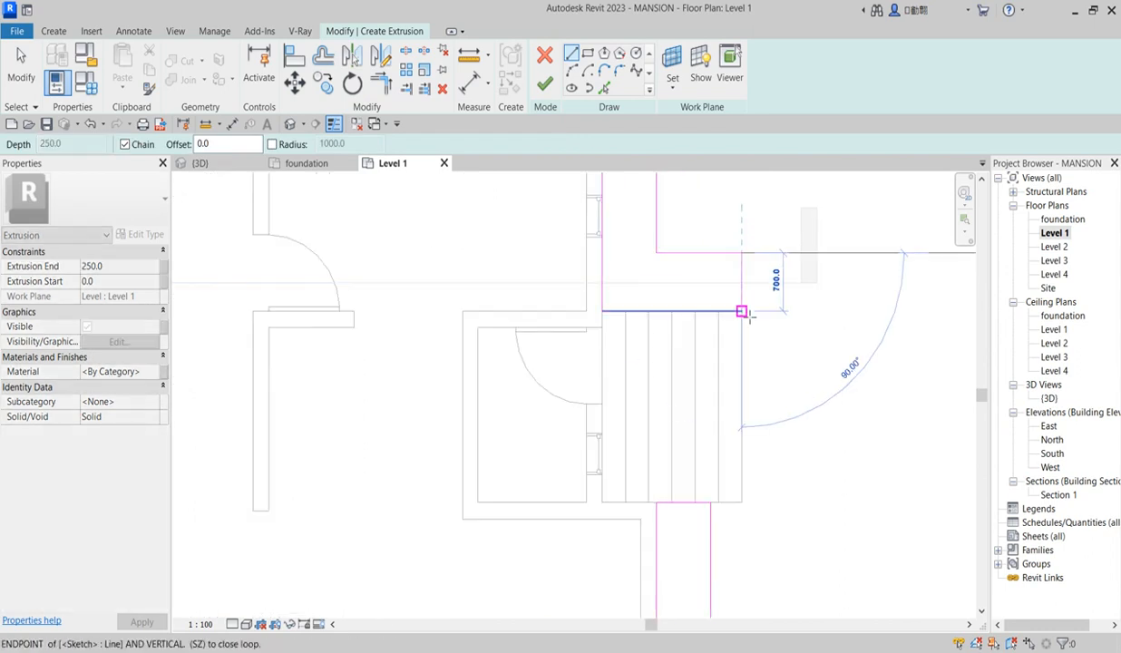
{"action": "left_click", "coordinate": [741, 310]}
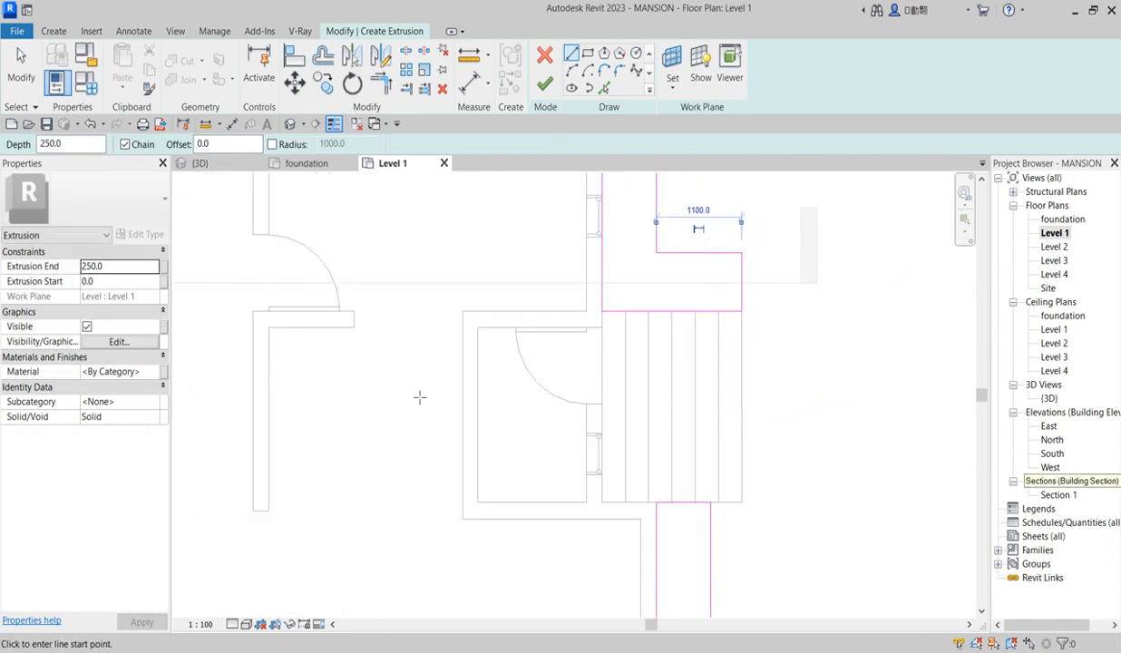
Finish the band sketch to create the extrusion around the exterior walls
{"action": "scroll", "coordinate": [794, 385], "scroll_direction": "down", "scroll_amount": 6}
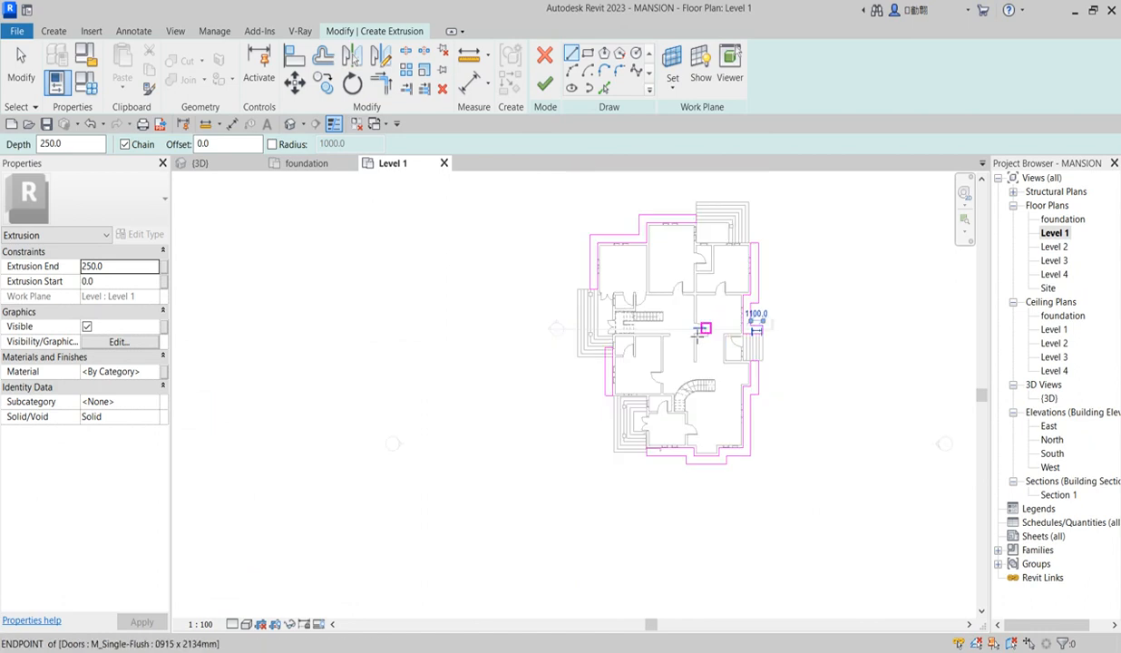
{"action": "scroll", "coordinate": [723, 557], "scroll_direction": "up", "scroll_amount": 2}
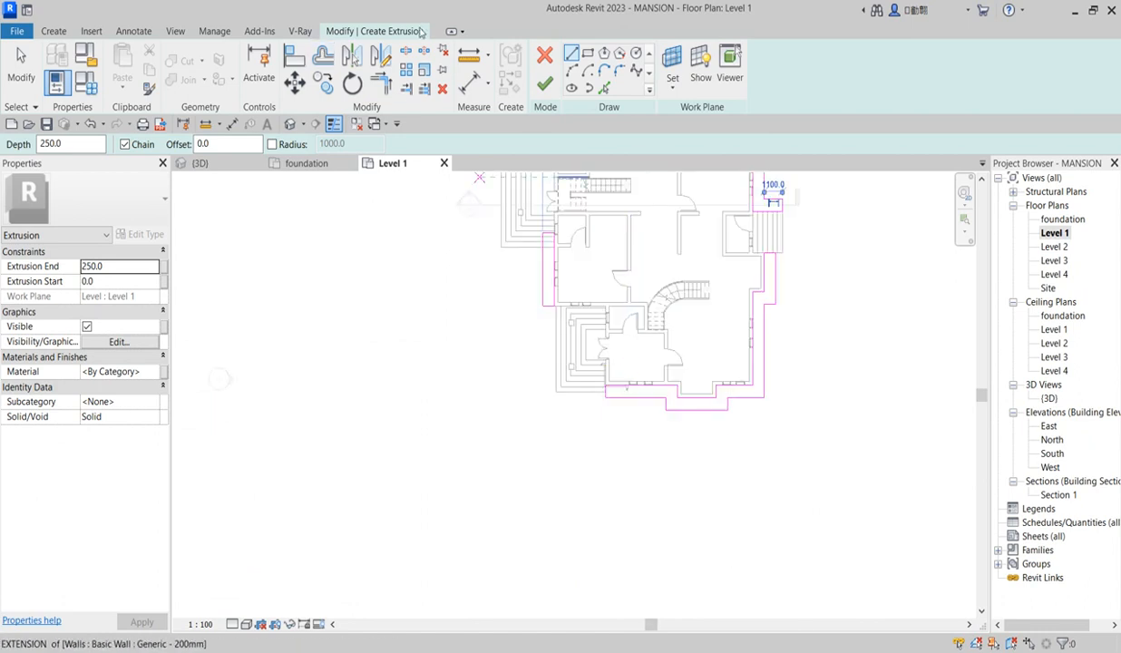
{"action": "left_click", "coordinate": [544, 84]}
{"action": "scroll", "coordinate": [508, 363], "scroll_direction": "down", "scroll_amount": 2}
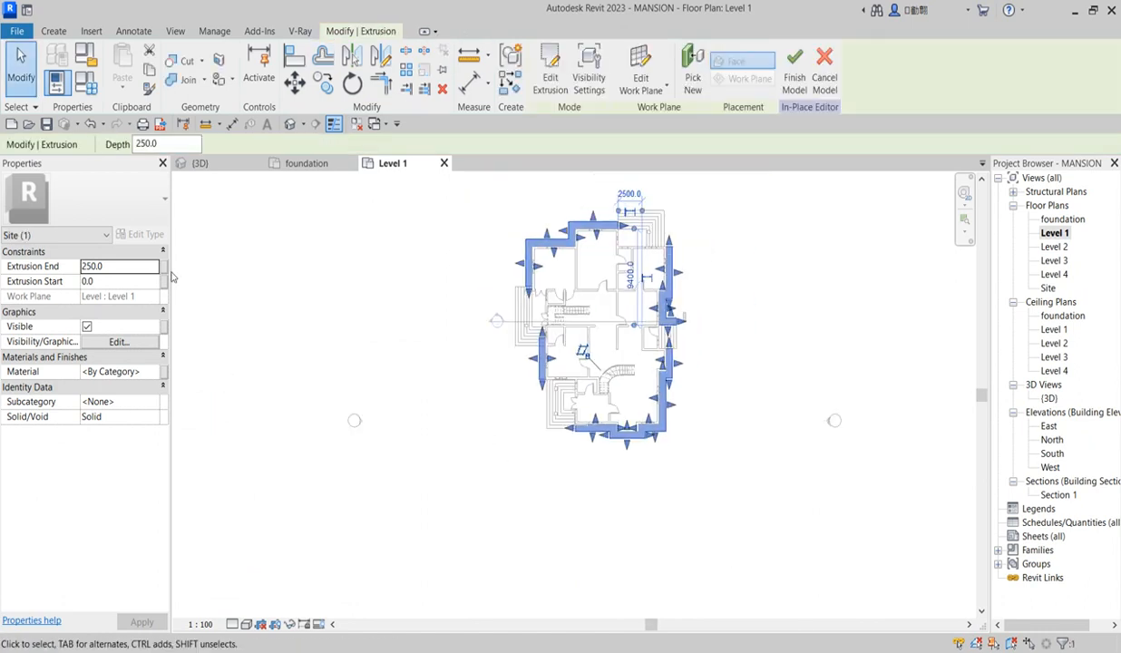
From the extrusion's material setting, duplicate the Aluminum material and enable Use Render Appearance for the copy
{"action": "left_click", "coordinate": [152, 372]}
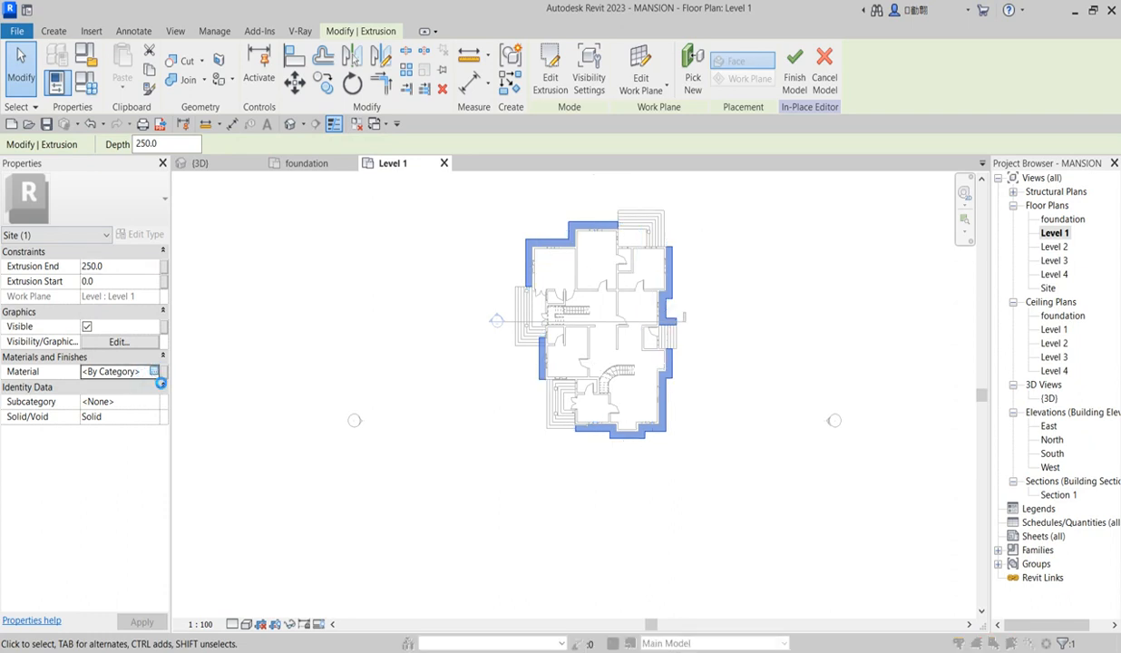
{"action": "left_click", "coordinate": [153, 372]}
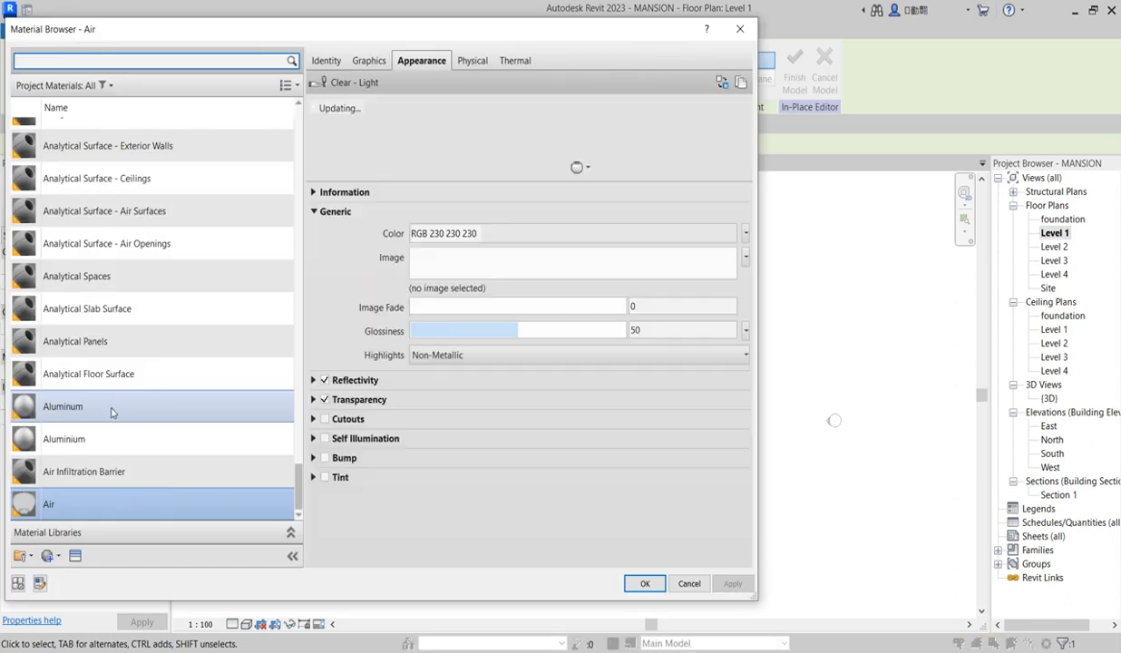
{"action": "left_click", "coordinate": [110, 406]}
{"action": "right_click", "coordinate": [109, 406]}
{"action": "left_click", "coordinate": [187, 430]}
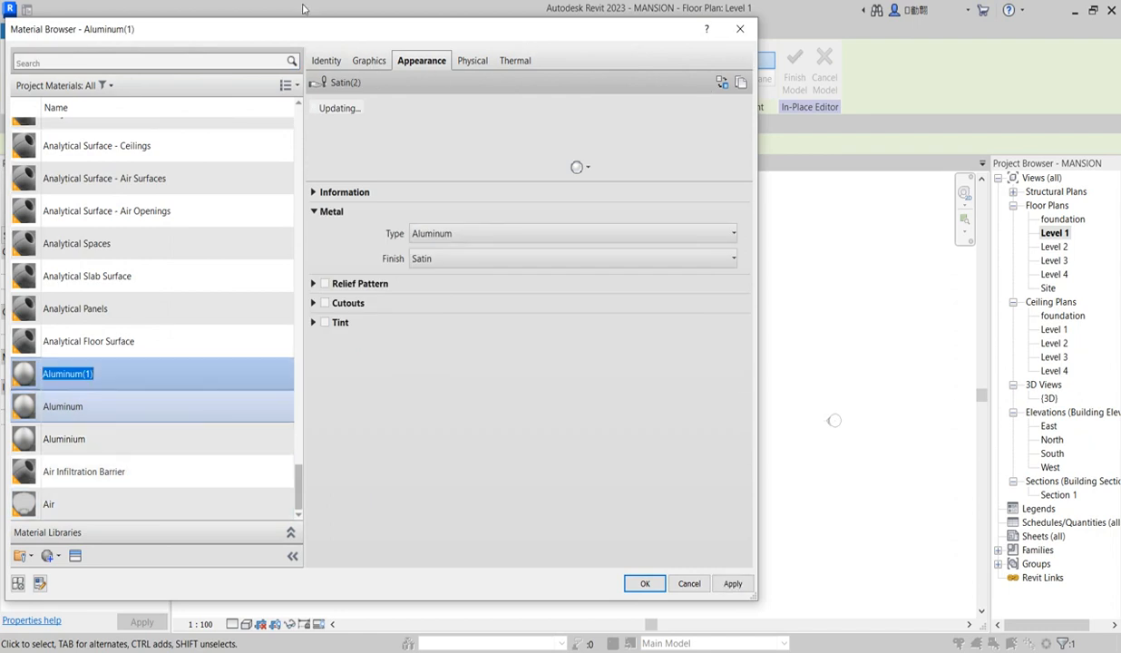
{"action": "left_click", "coordinate": [372, 61]}
{"action": "left_click", "coordinate": [414, 102]}
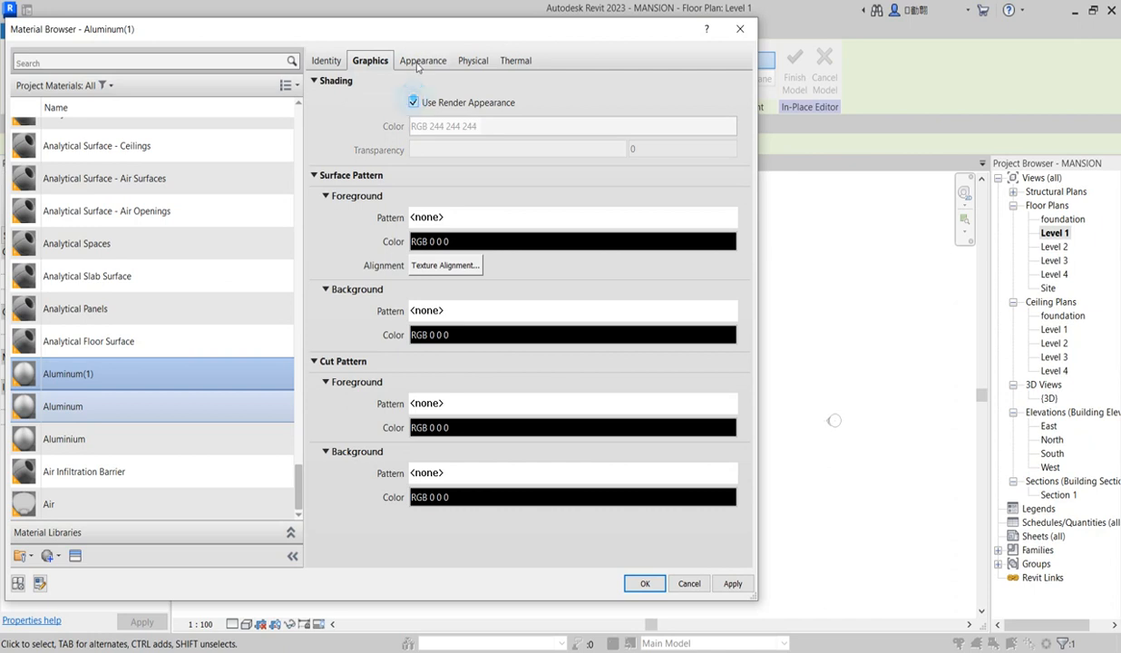
Replace the duplicated material's appearance with Grass - Dark Rye from the Sitework appearance library and assign the material to the extrusion
{"action": "left_click", "coordinate": [421, 61]}
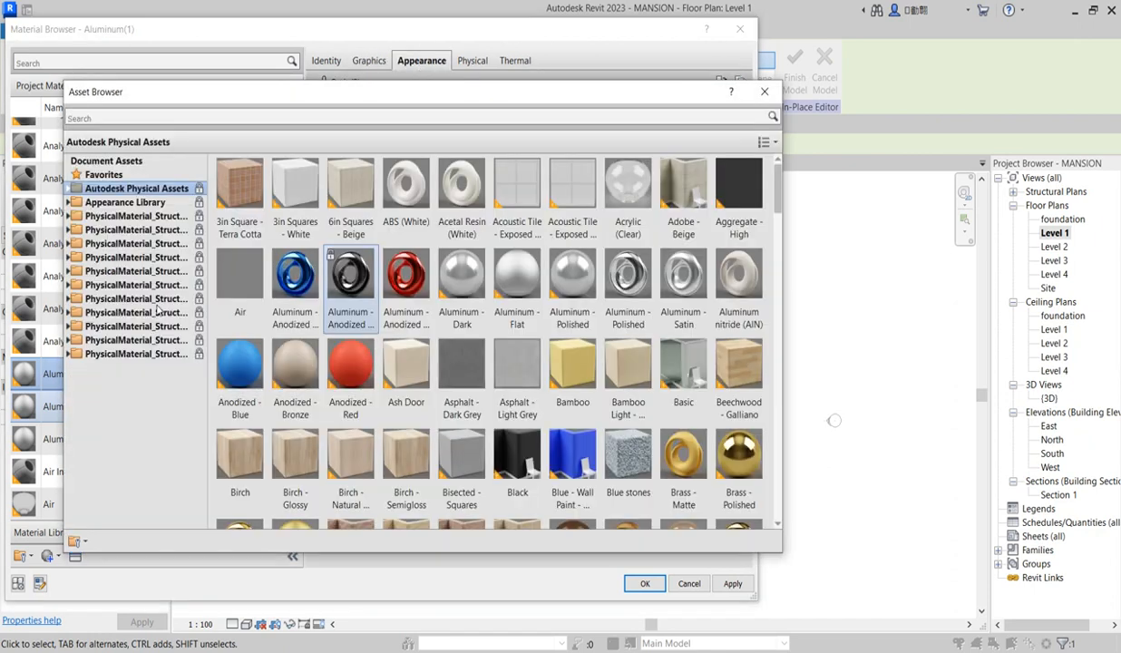
{"action": "left_click", "coordinate": [69, 203]}
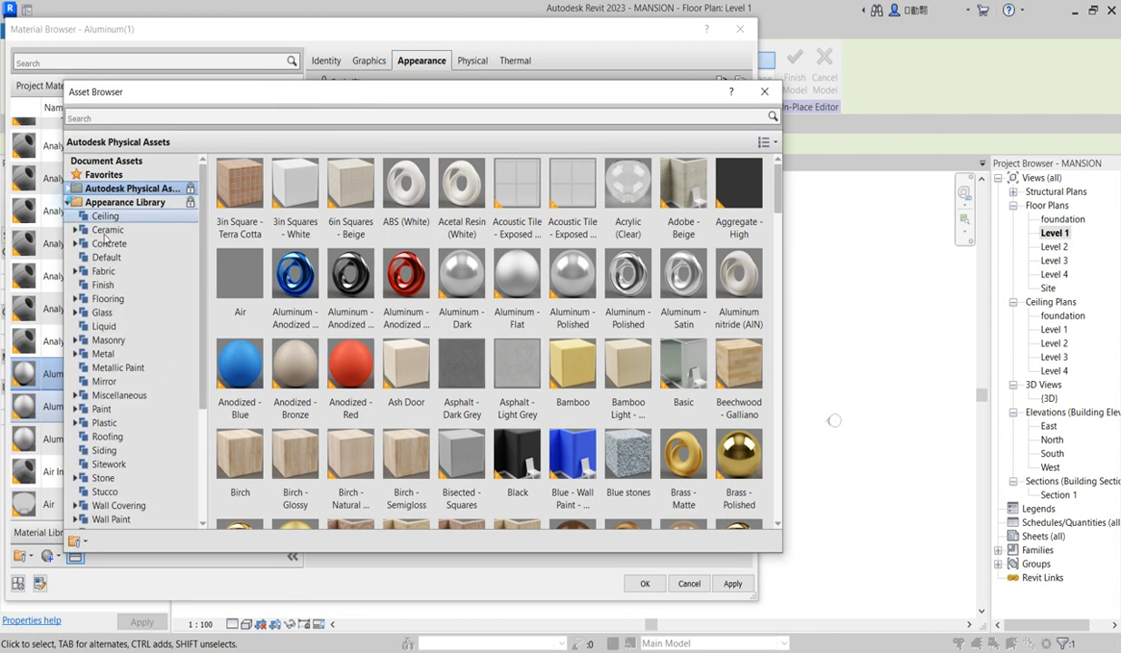
{"action": "scroll", "coordinate": [118, 344], "scroll_direction": "down", "scroll_amount": 3}
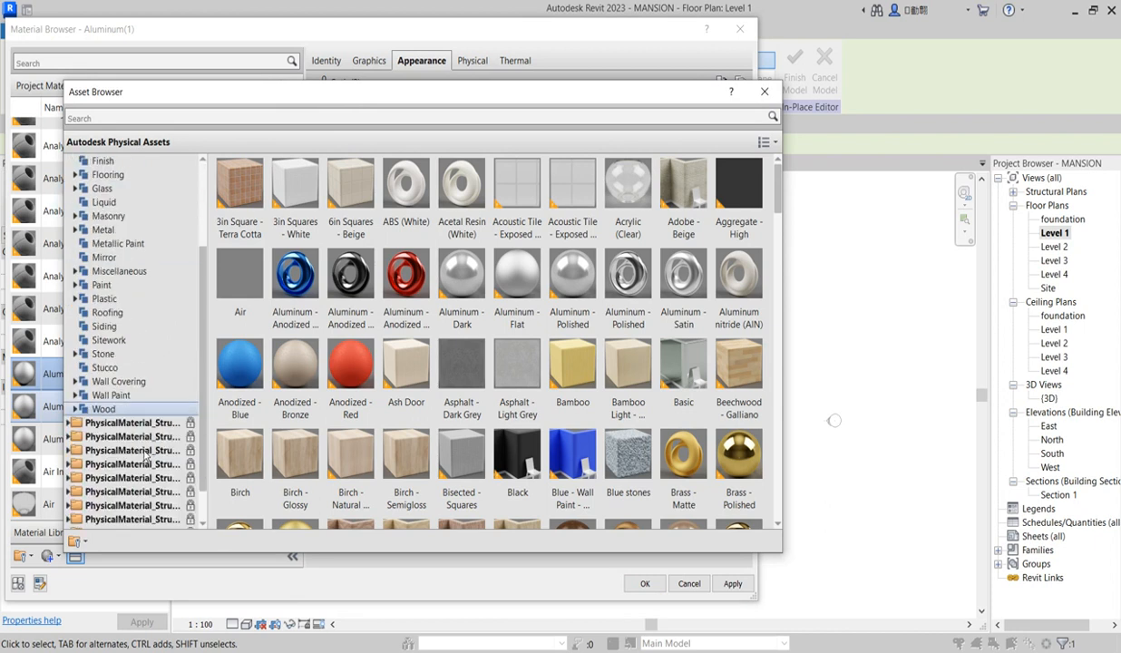
{"action": "left_click", "coordinate": [120, 340]}
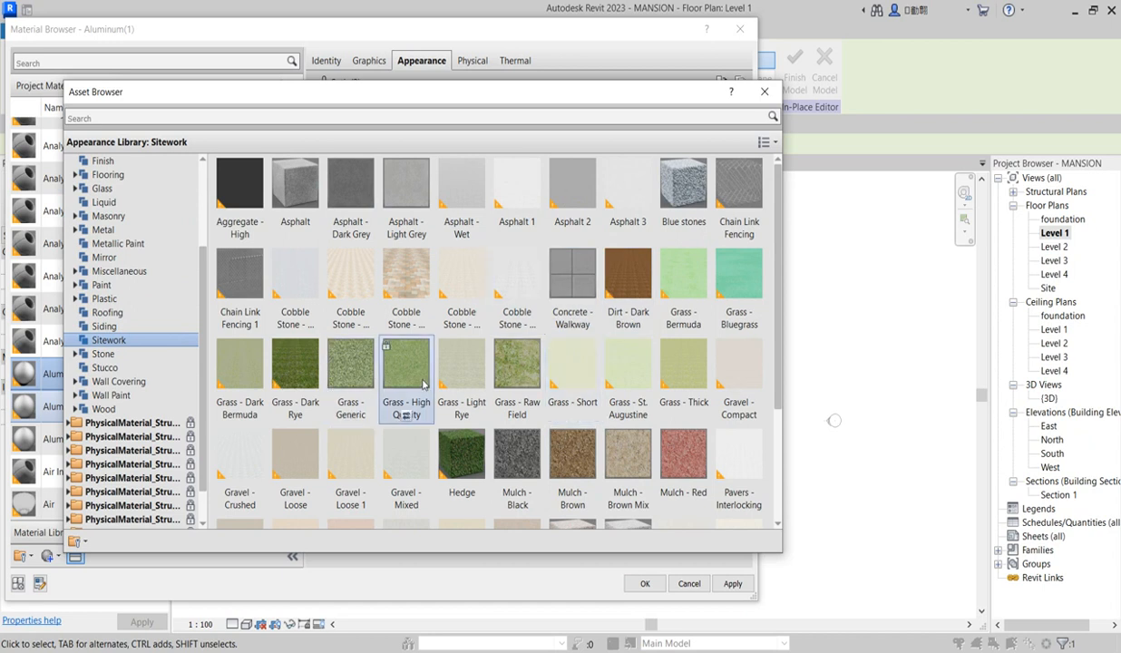
{"action": "double_click", "coordinate": [306, 372]}
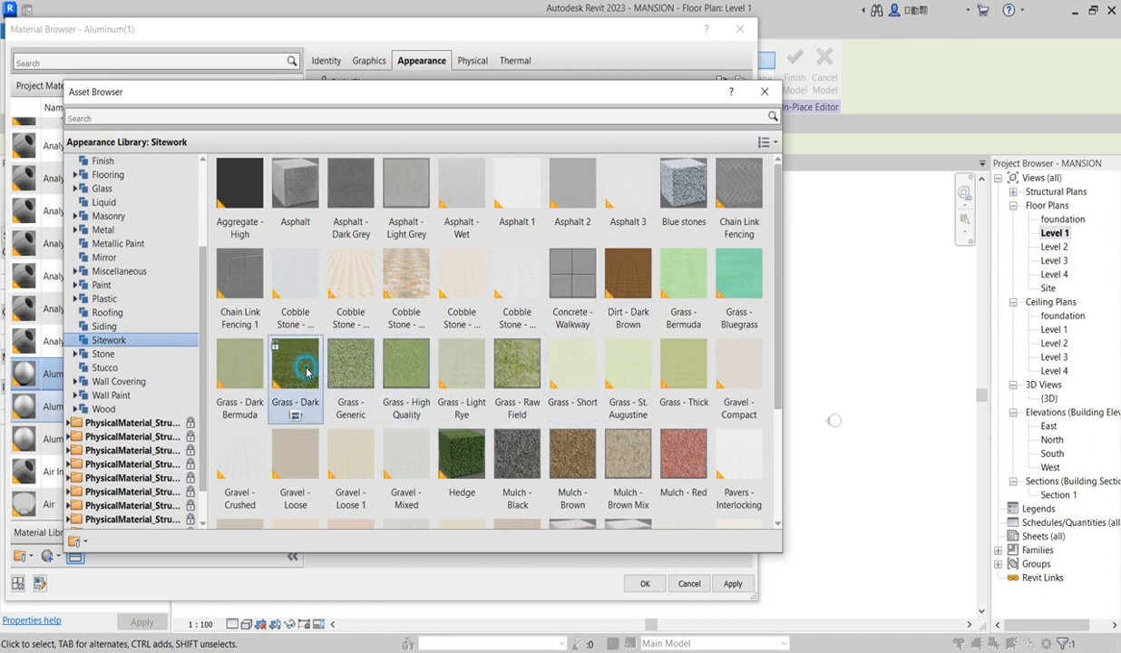
{"action": "left_click", "coordinate": [764, 91]}
{"action": "left_click", "coordinate": [645, 583]}
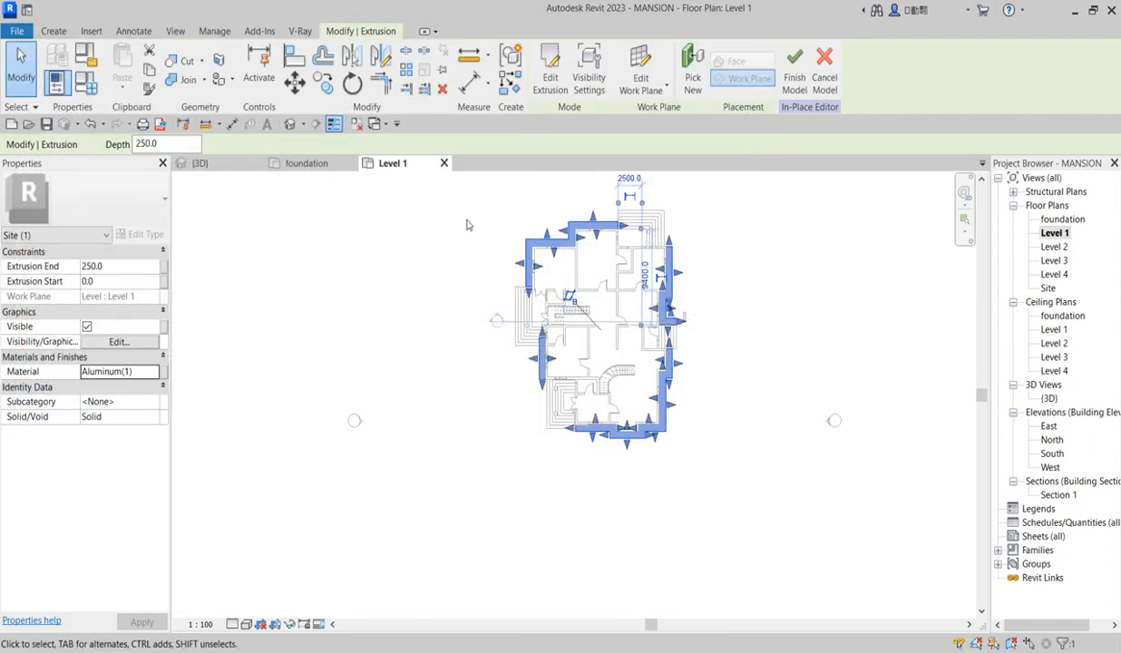
Copy the grass extrusion horizontally outward by 1 from its north-west outer corner and end the multiple copy
{"action": "left_click", "coordinate": [323, 82]}
{"action": "scroll", "coordinate": [518, 253], "scroll_direction": "up", "scroll_amount": 5}
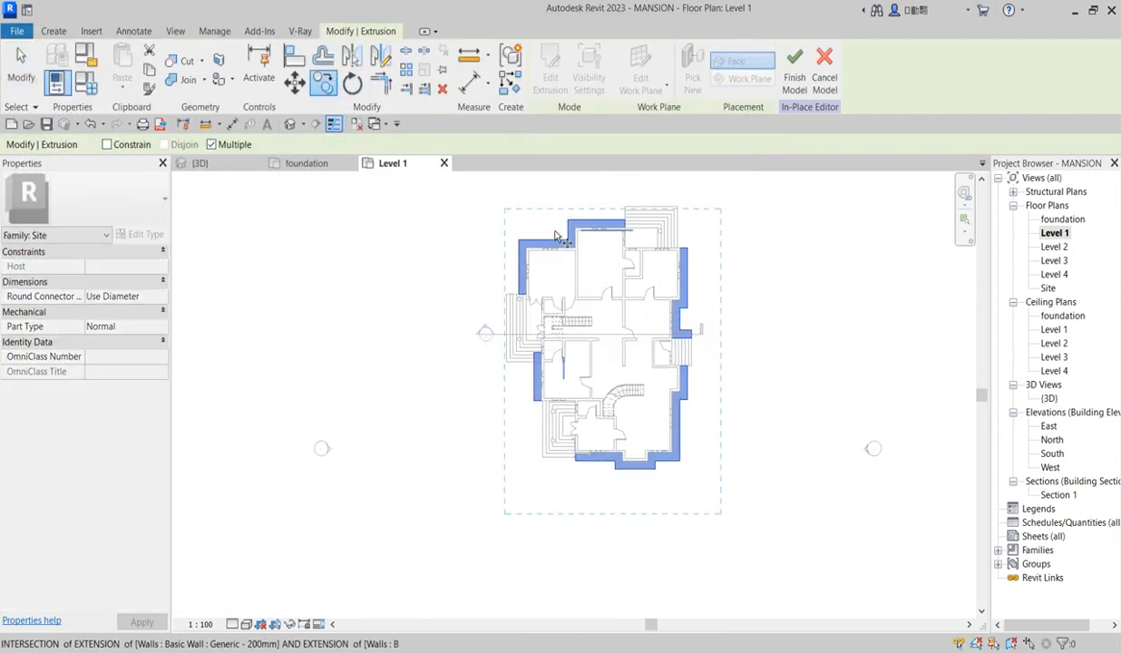
{"action": "scroll", "coordinate": [519, 253], "scroll_direction": "up", "scroll_amount": 2}
{"action": "left_click", "coordinate": [491, 243]}
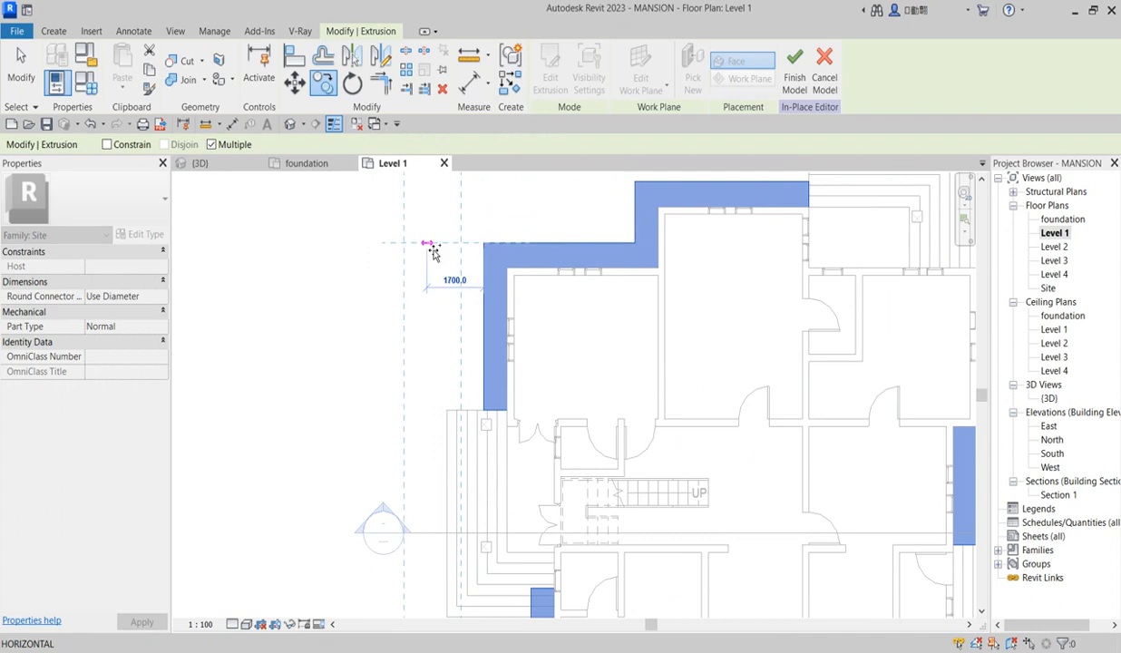
{"action": "type", "text": "1"}
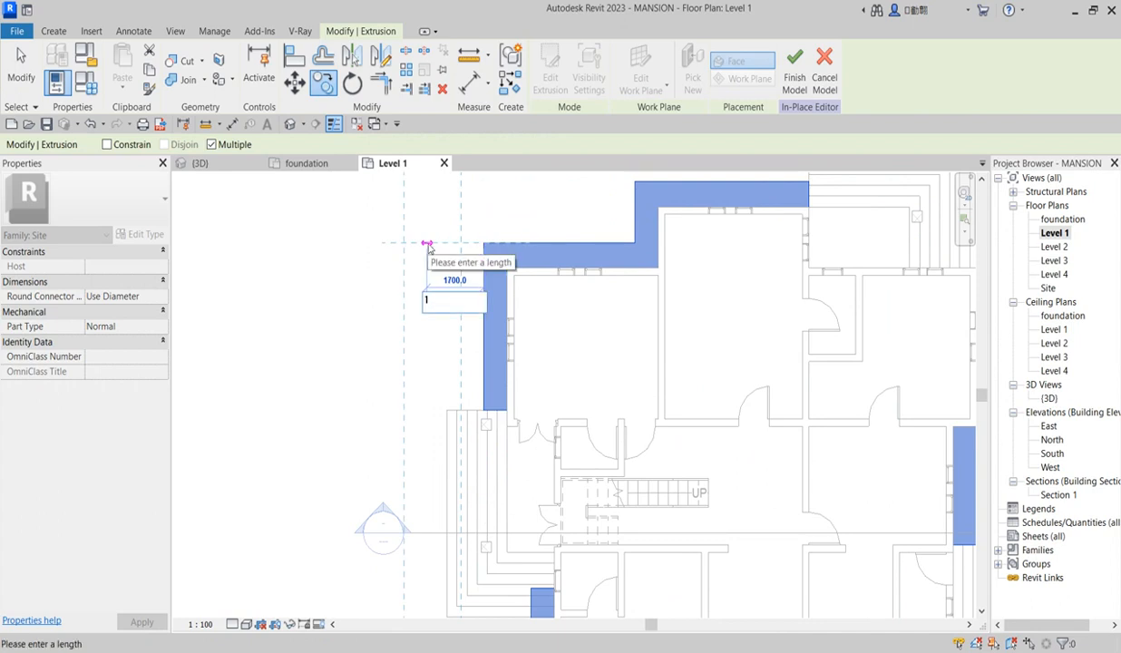
{"action": "key", "text": "Escape"}
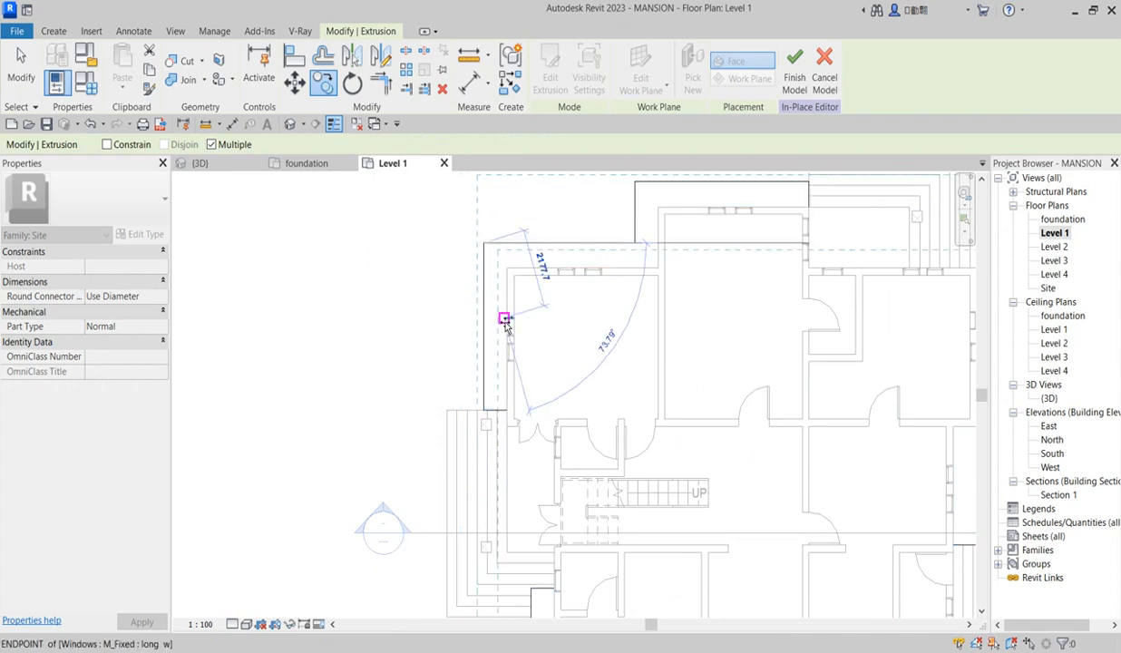
{"action": "key", "text": "Escape"}
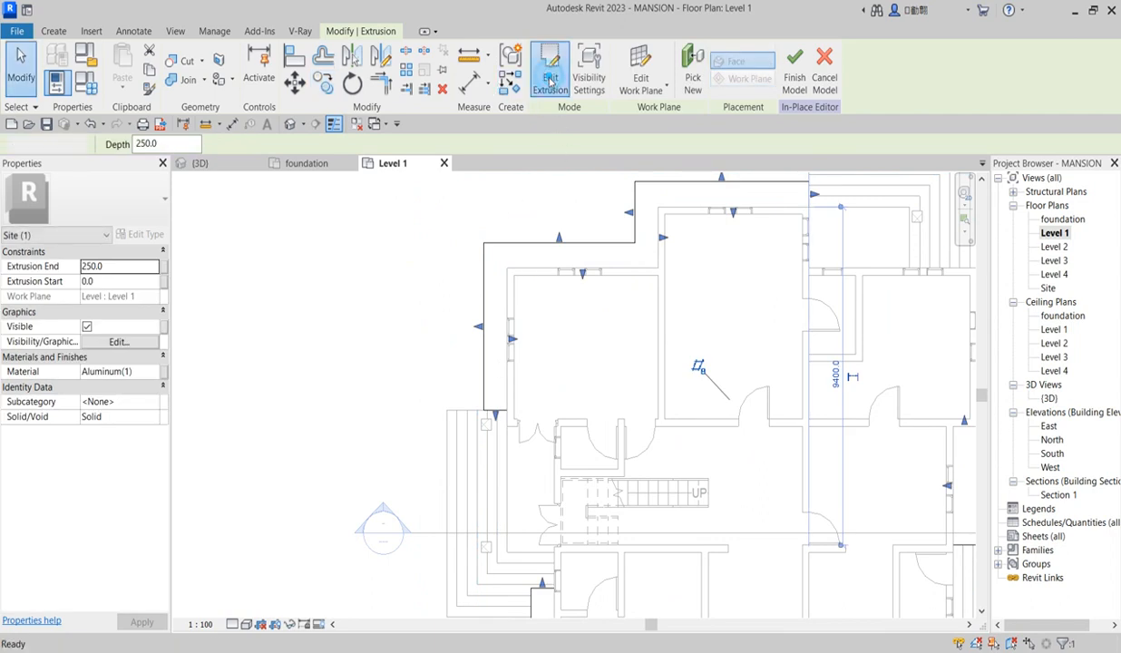
Edit the copied extrusion's sketch and offset the outer lines of its north-west band outward by 100 without copying
{"action": "left_click", "coordinate": [549, 80]}
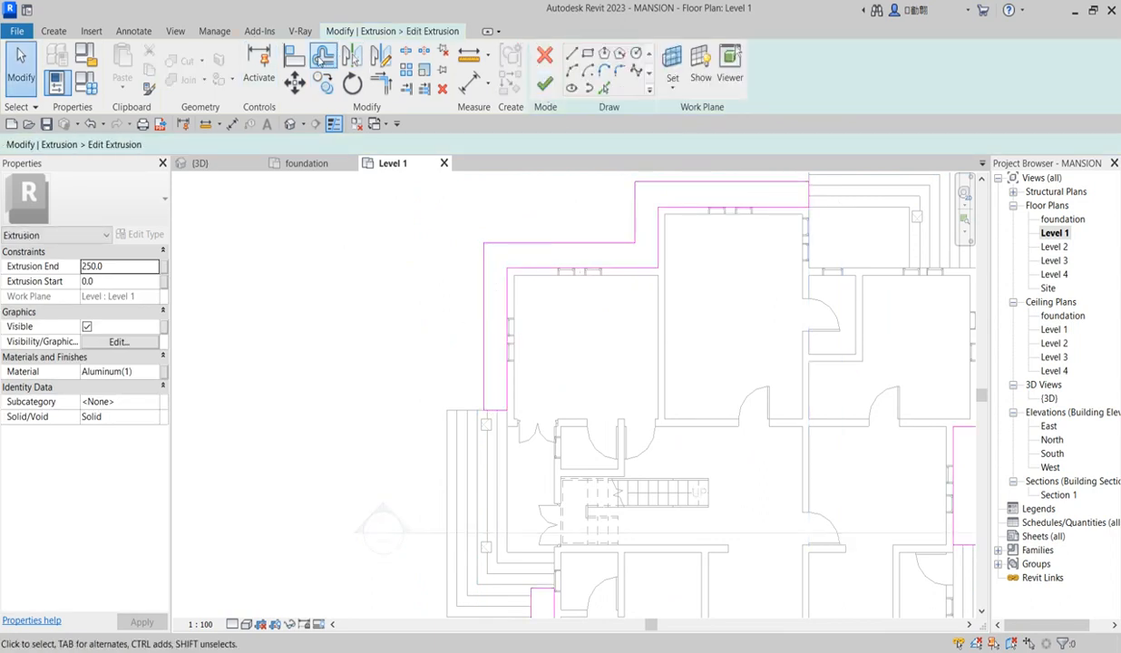
{"action": "left_click", "coordinate": [323, 57]}
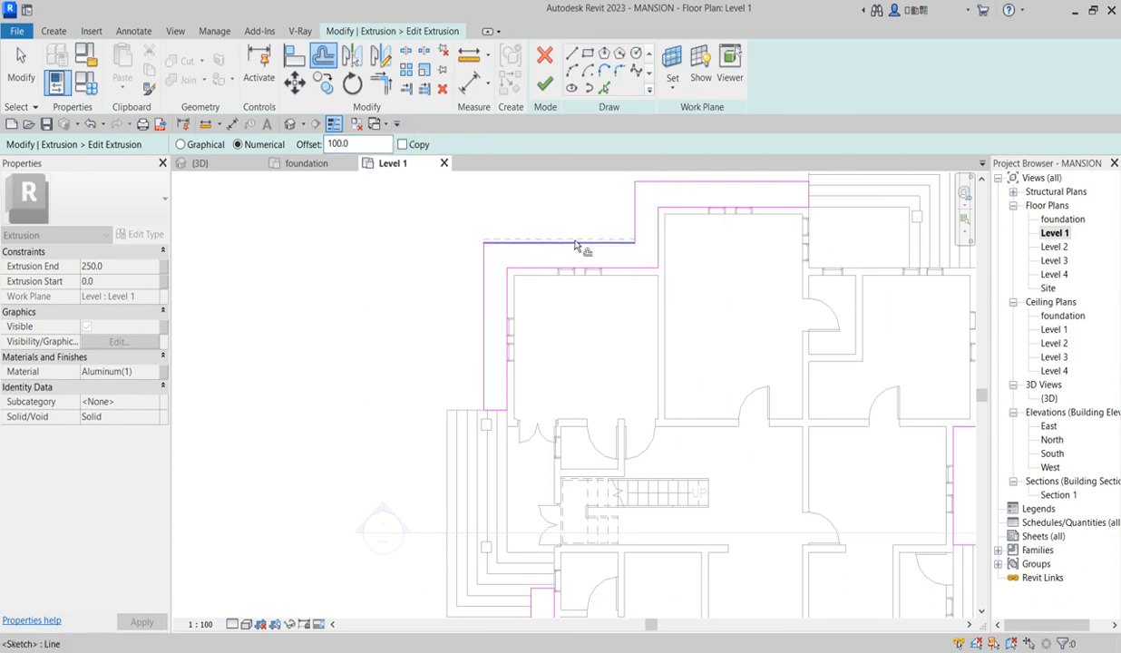
{"action": "left_click", "coordinate": [632, 214]}
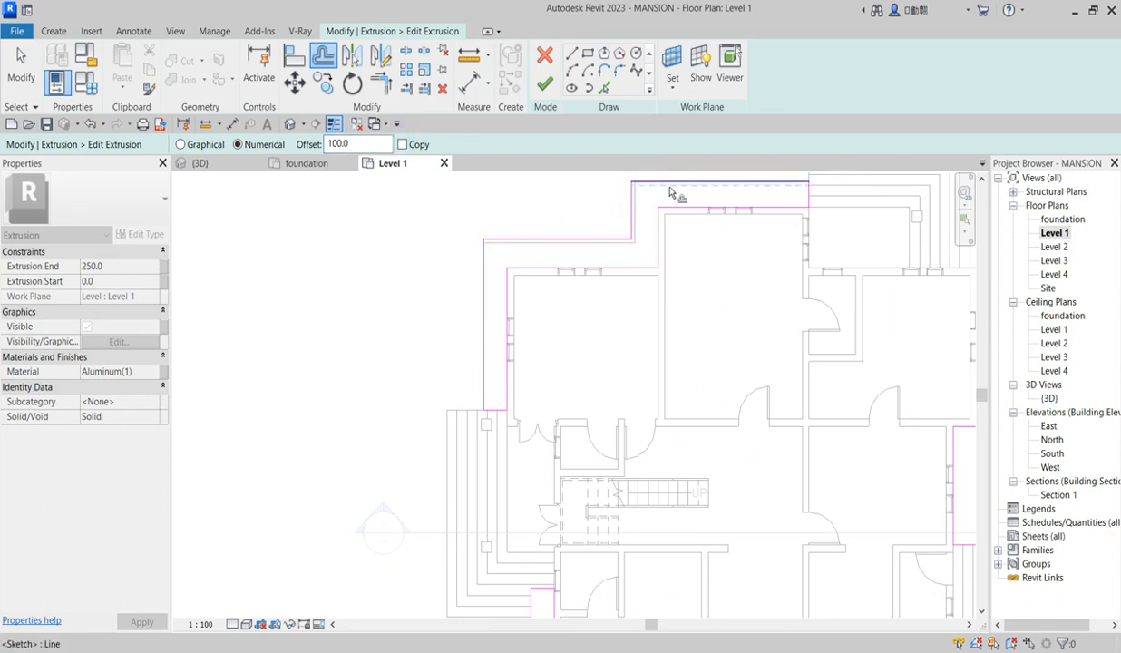
{"action": "left_click", "coordinate": [675, 179]}
{"action": "left_click", "coordinate": [481, 274]}
Offset the outer line of the short west wall band outward by 100
{"action": "scroll", "coordinate": [533, 458], "scroll_direction": "down", "scroll_amount": 3}
{"action": "scroll", "coordinate": [520, 478], "scroll_direction": "up", "scroll_amount": 3}
{"action": "left_click", "coordinate": [514, 463]}
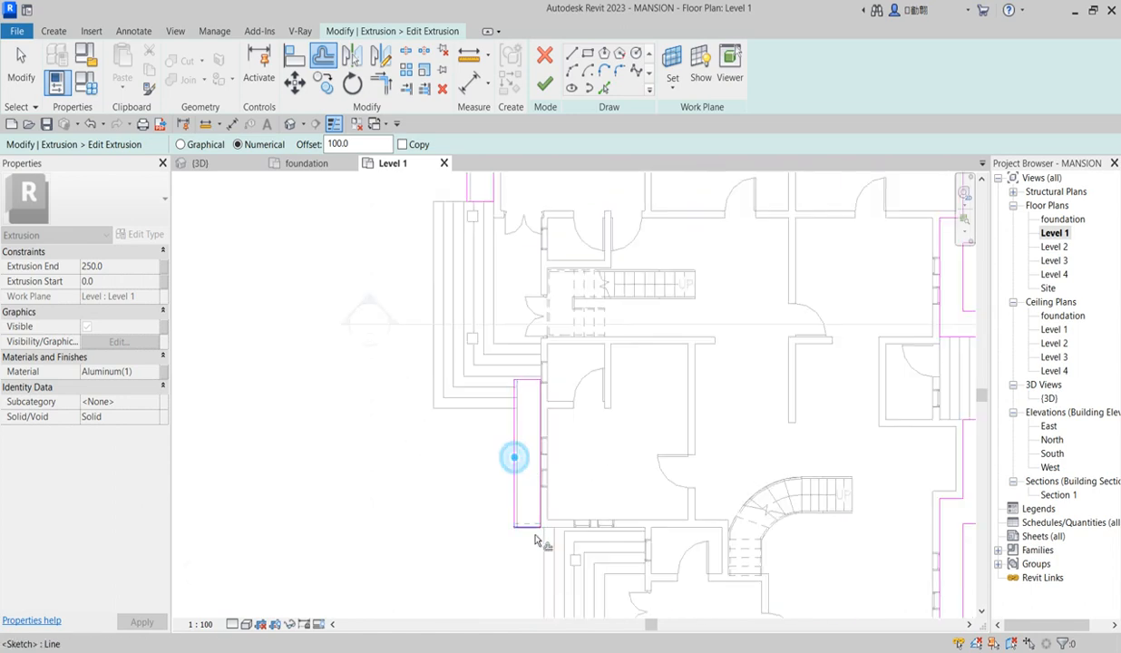
{"action": "scroll", "coordinate": [535, 532], "scroll_direction": "up", "scroll_amount": 2}
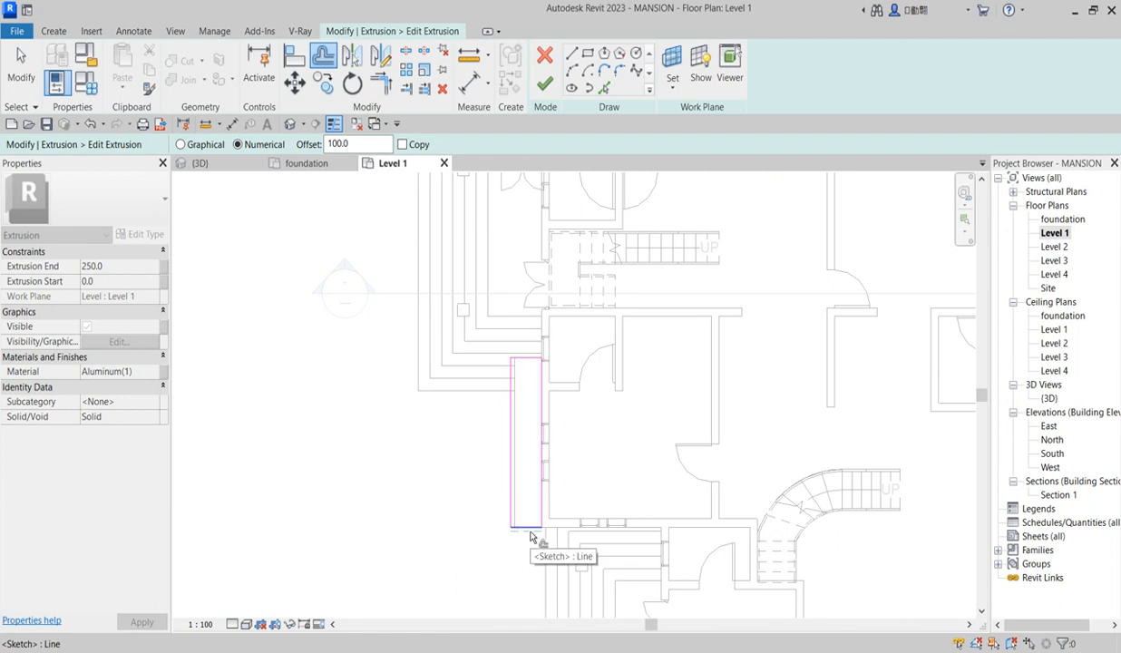
Offset the west end line and outer lines of the south band outward by 100, including the first side of the projection
{"action": "scroll", "coordinate": [535, 534], "scroll_direction": "down", "scroll_amount": 3}
{"action": "scroll", "coordinate": [543, 518], "scroll_direction": "up", "scroll_amount": 5}
{"action": "left_click", "coordinate": [542, 515]}
{"action": "left_click", "coordinate": [555, 523]}
{"action": "left_click", "coordinate": [591, 531]}
{"action": "left_click", "coordinate": [782, 550]}
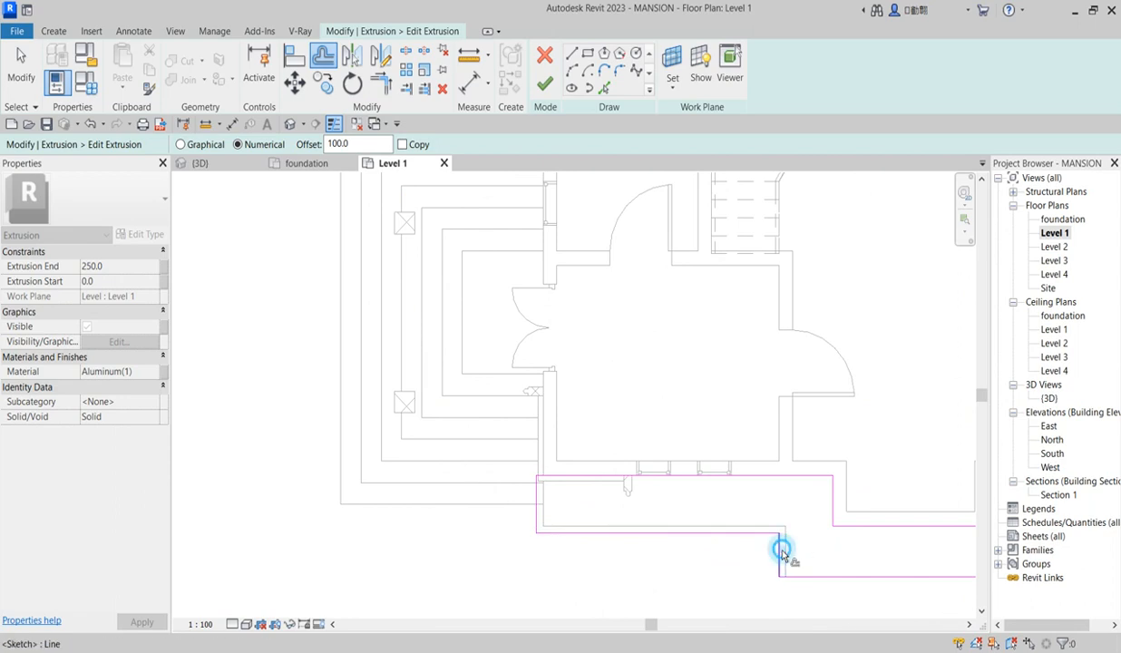
{"action": "left_click", "coordinate": [823, 578]}
Offset the outer band lines outward by 100 around the south-east corner and along the east wall up to the side steps
{"action": "scroll", "coordinate": [827, 562], "scroll_direction": "down", "scroll_amount": 3}
{"action": "scroll", "coordinate": [824, 524], "scroll_direction": "up", "scroll_amount": 3}
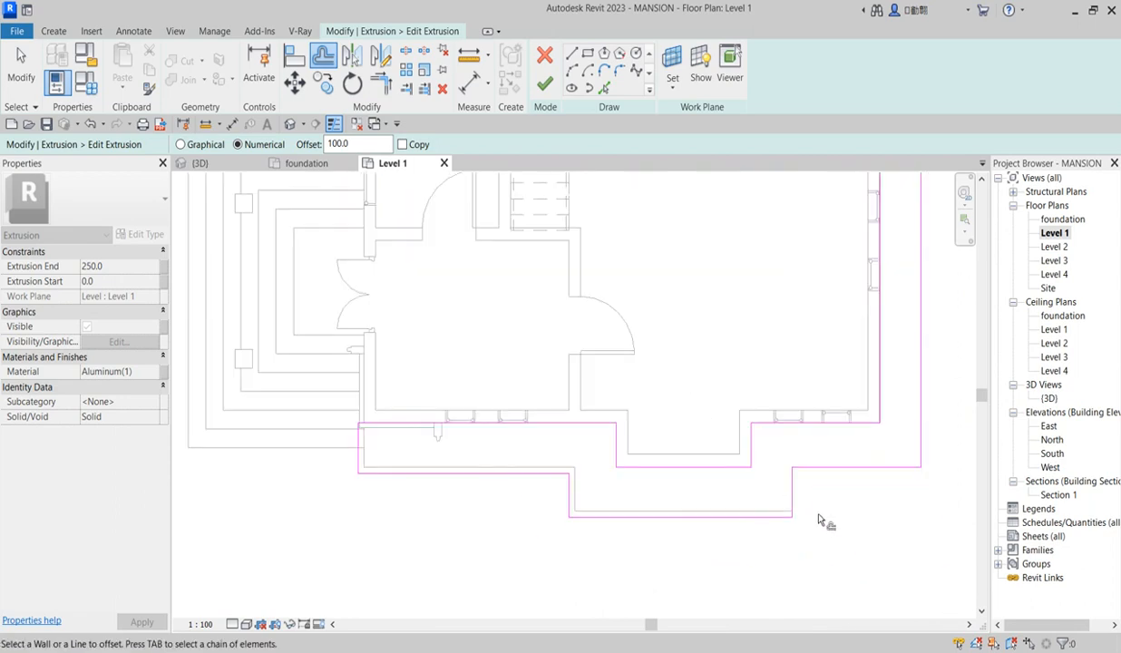
{"action": "left_click", "coordinate": [823, 470]}
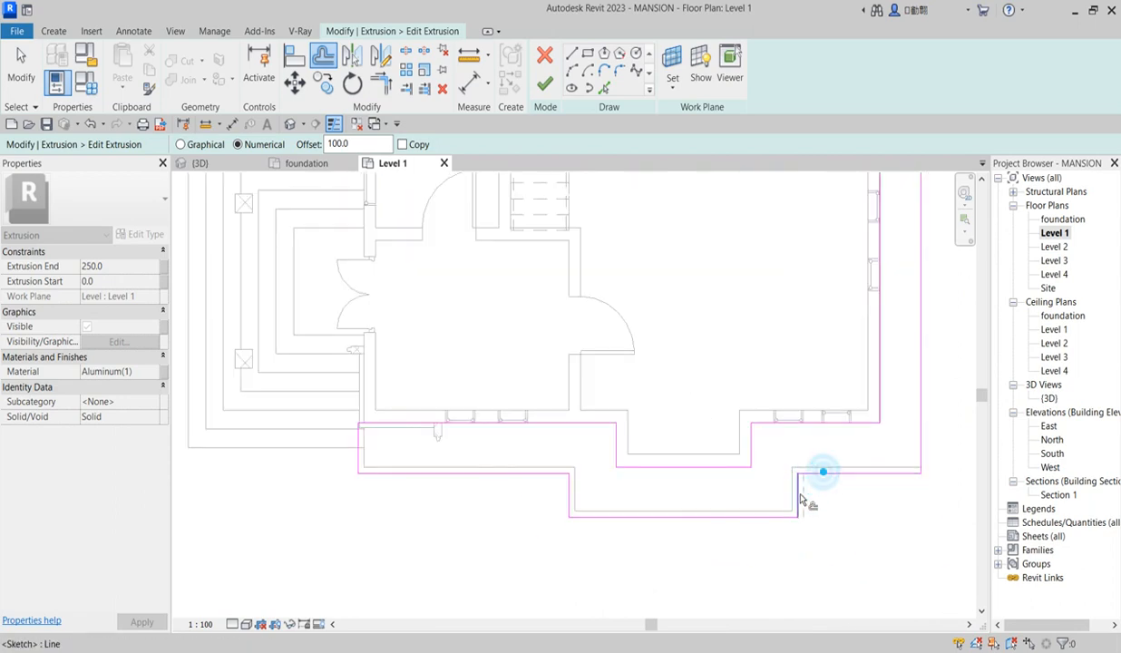
{"action": "scroll", "coordinate": [825, 467], "scroll_direction": "down", "scroll_amount": 3}
{"action": "left_click", "coordinate": [852, 442]}
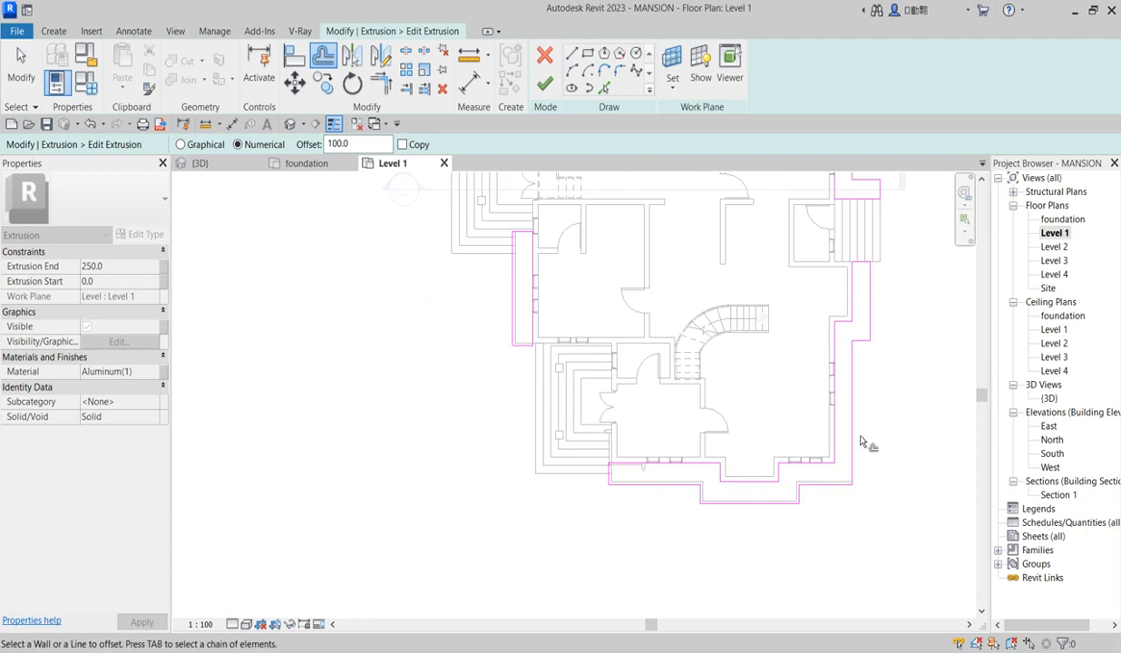
{"action": "left_click", "coordinate": [855, 438]}
{"action": "scroll", "coordinate": [875, 399], "scroll_direction": "up", "scroll_amount": 4}
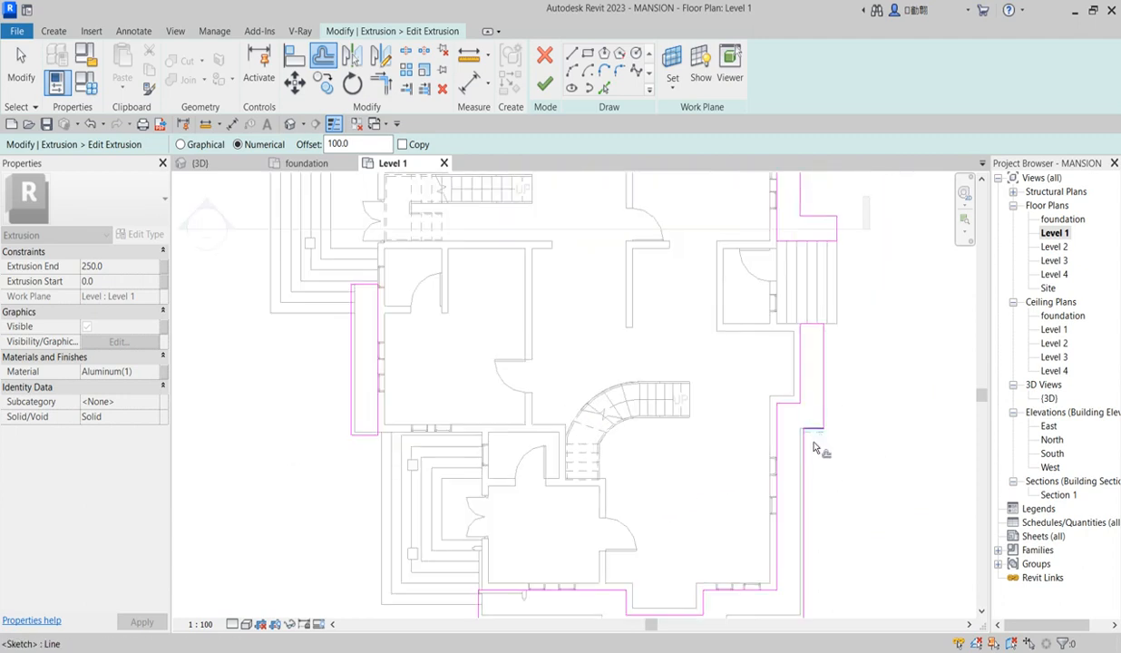
{"action": "scroll", "coordinate": [819, 438], "scroll_direction": "up", "scroll_amount": 3}
{"action": "left_click", "coordinate": [837, 390]}
Offset the outer lines of the stepped east band north of the side steps outward by 100
{"action": "scroll", "coordinate": [803, 474], "scroll_direction": "down", "scroll_amount": 5}
{"action": "scroll", "coordinate": [815, 373], "scroll_direction": "up", "scroll_amount": 5}
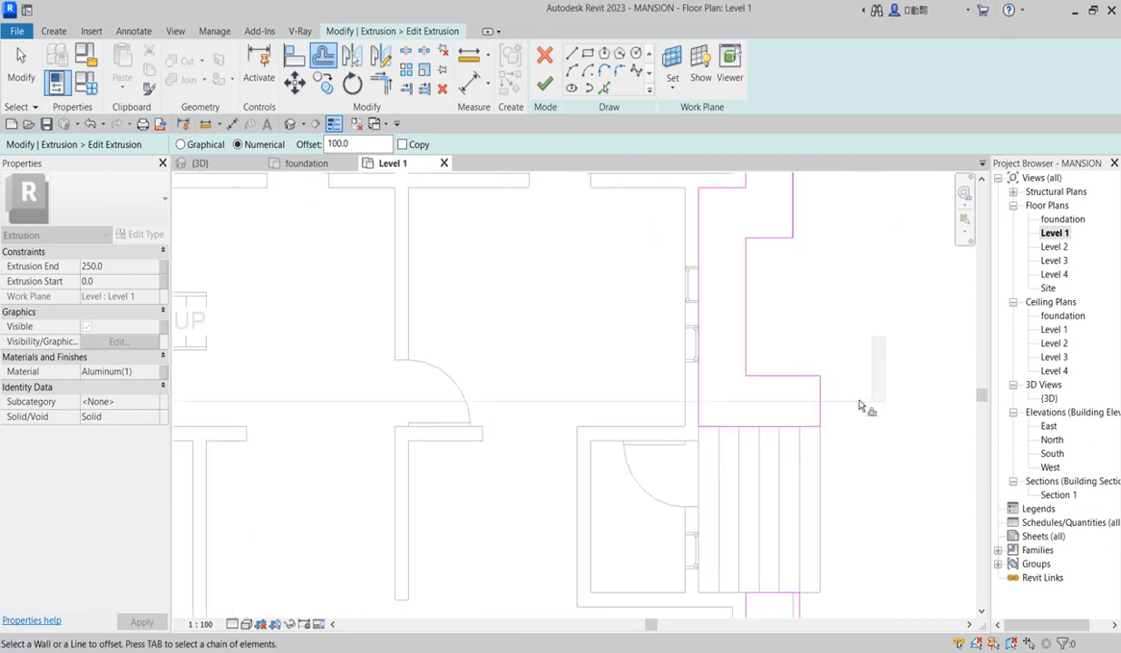
{"action": "left_click", "coordinate": [785, 373]}
{"action": "left_click", "coordinate": [750, 349]}
{"action": "left_click", "coordinate": [760, 245]}
{"action": "left_click", "coordinate": [800, 238]}
{"action": "scroll", "coordinate": [776, 386], "scroll_direction": "down", "scroll_amount": 5}
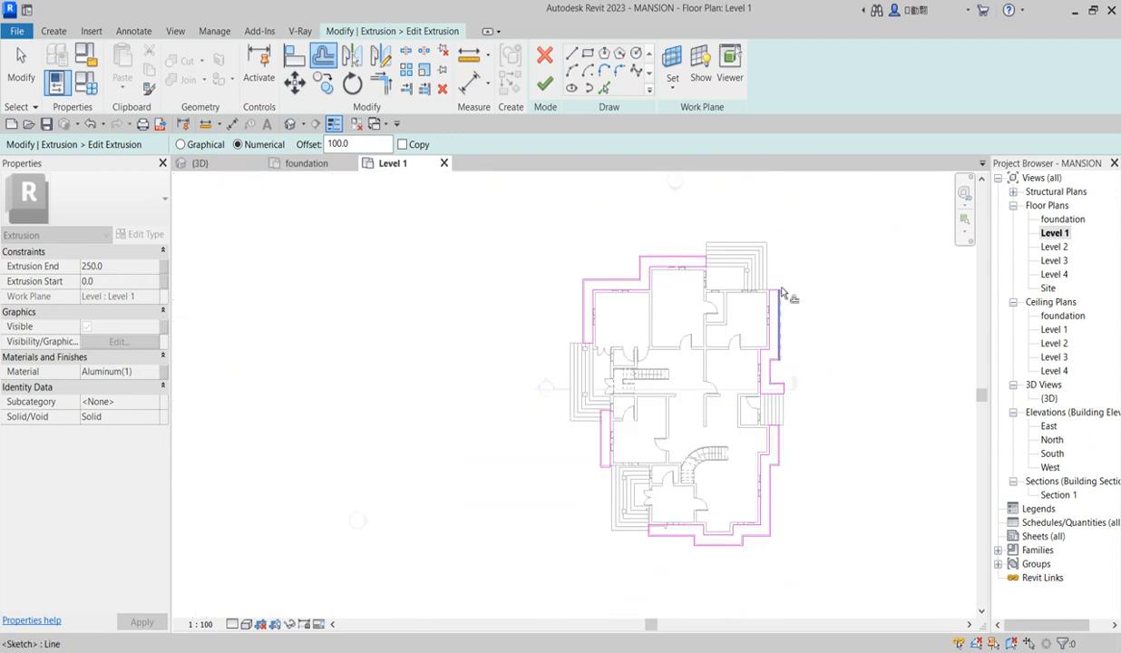
Finish the copied band's sketch and set its Extrusion End to 170
{"action": "scroll", "coordinate": [785, 295], "scroll_direction": "up", "scroll_amount": 5}
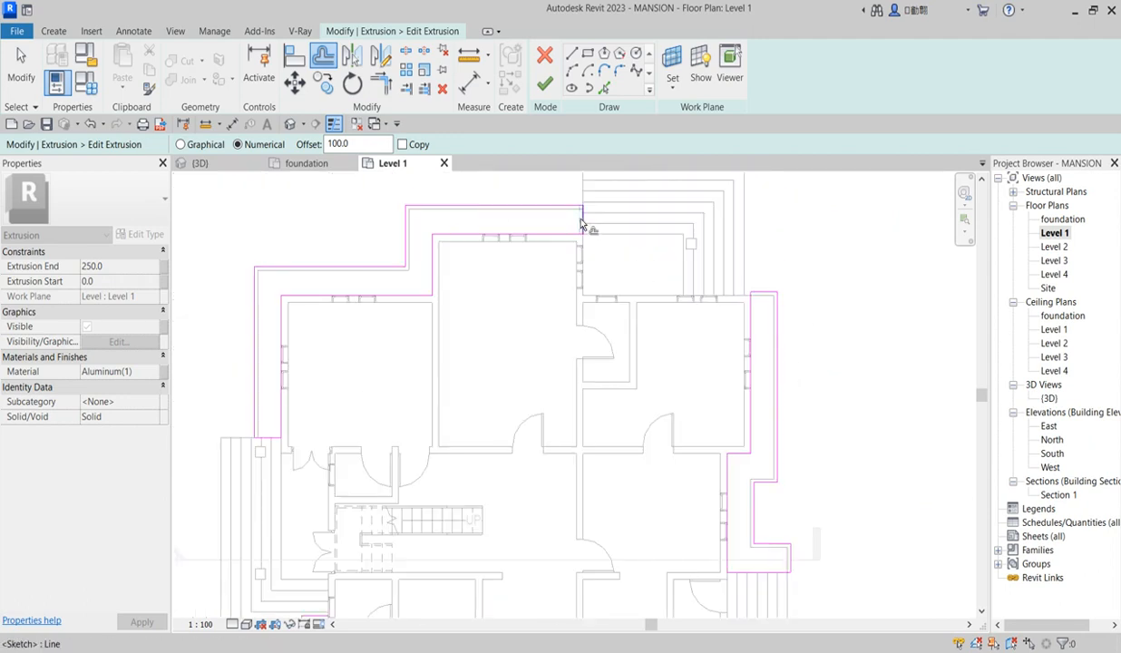
{"action": "scroll", "coordinate": [583, 227], "scroll_direction": "down", "scroll_amount": 5}
{"action": "scroll", "coordinate": [432, 333], "scroll_direction": "up", "scroll_amount": 4}
{"action": "scroll", "coordinate": [381, 390], "scroll_direction": "up", "scroll_amount": 1}
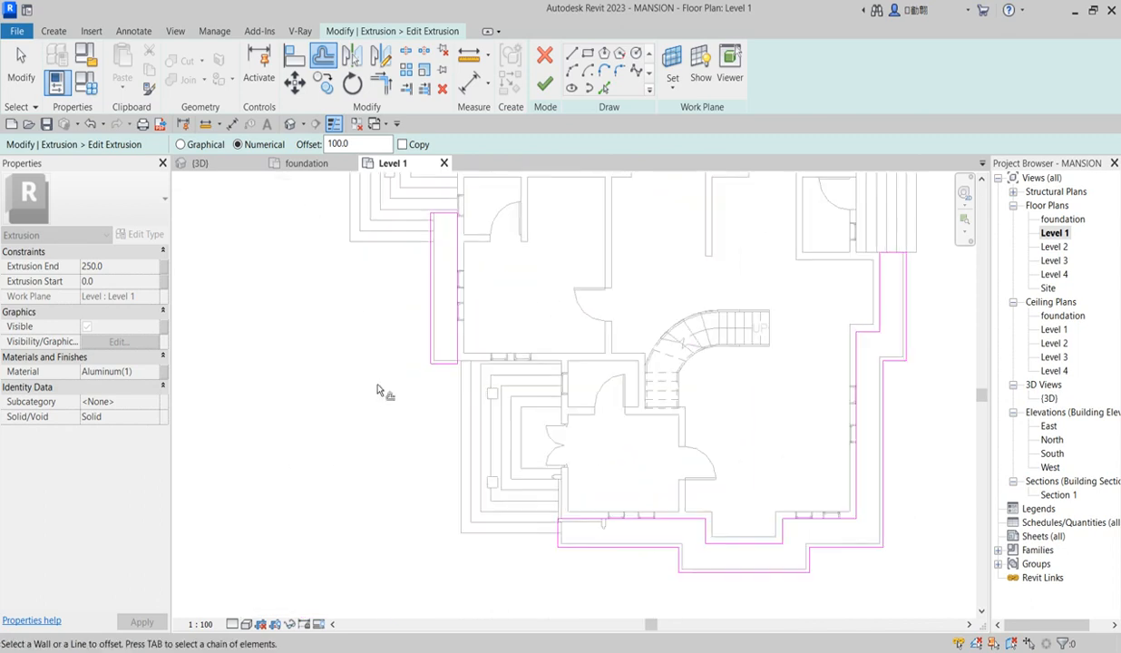
{"action": "left_click", "coordinate": [545, 86]}
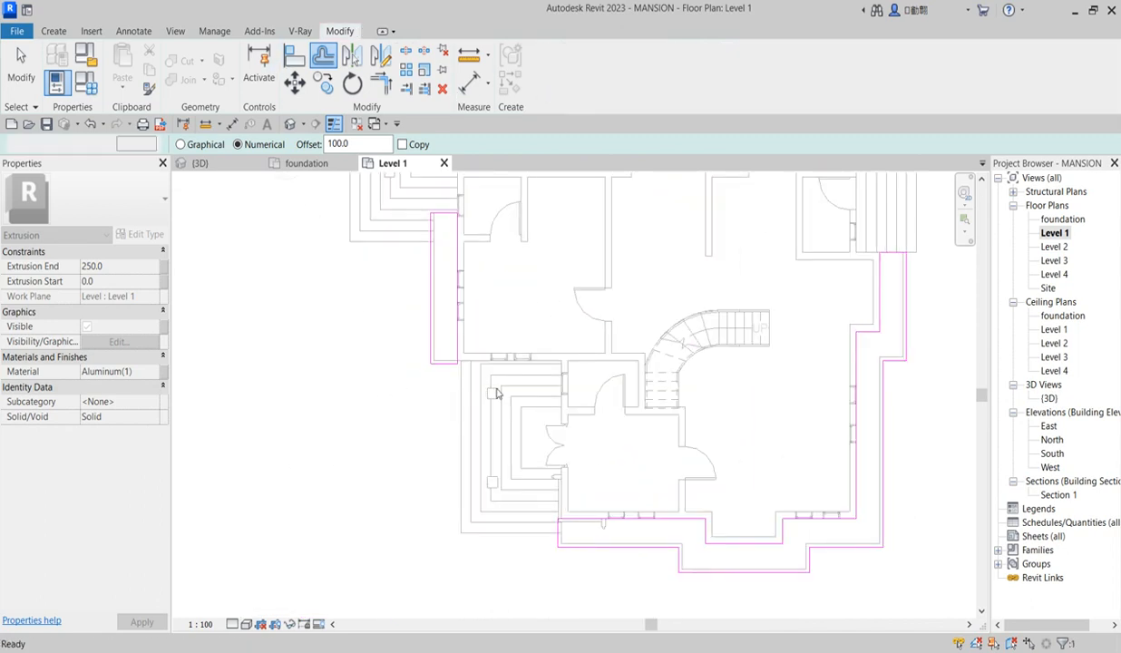
{"action": "left_click", "coordinate": [119, 269]}
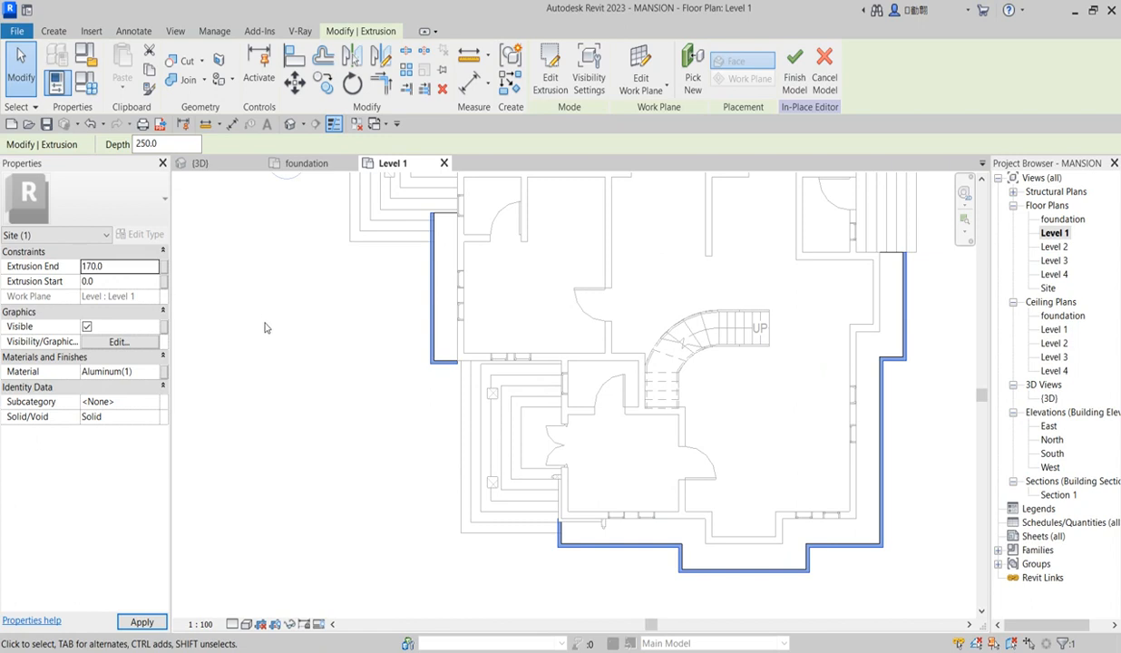
{"action": "left_click", "coordinate": [337, 385]}
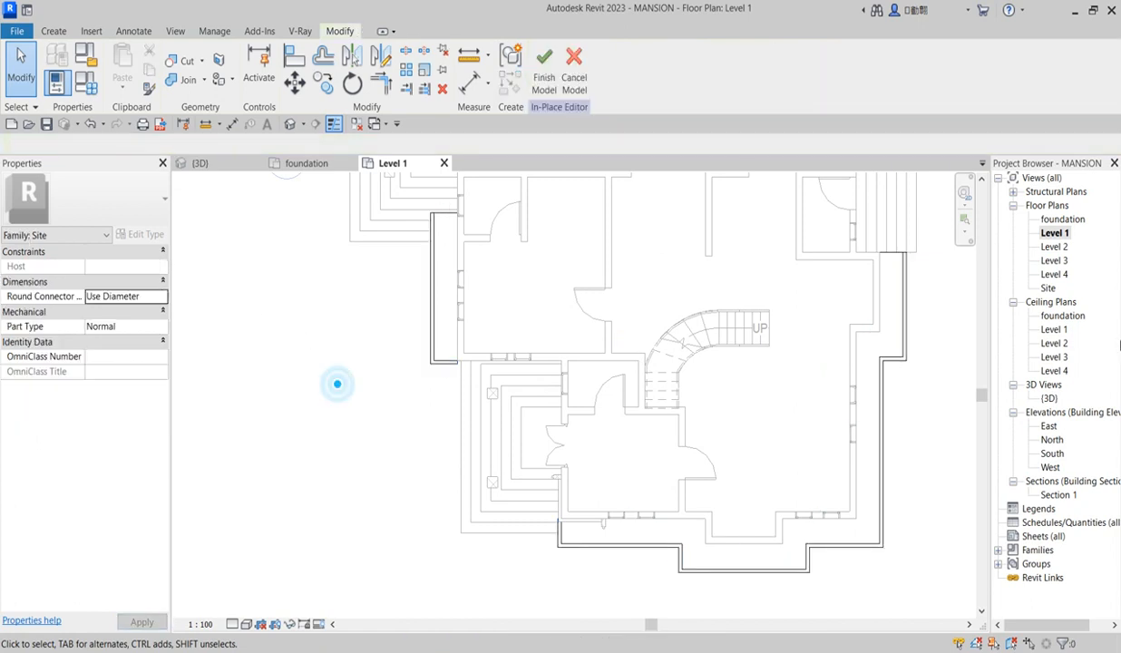
From the 170-high extrusion's material setting, duplicate the Aluminum(1) grass material
{"action": "left_click", "coordinate": [432, 364]}
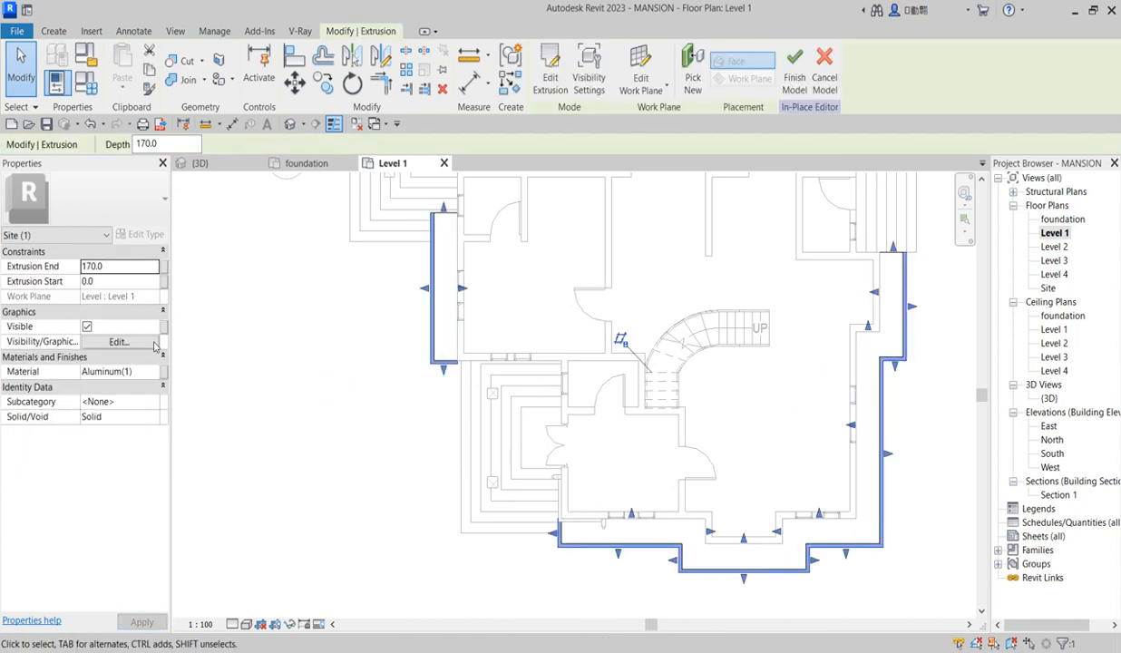
{"action": "left_click", "coordinate": [152, 372]}
{"action": "left_click", "coordinate": [153, 373]}
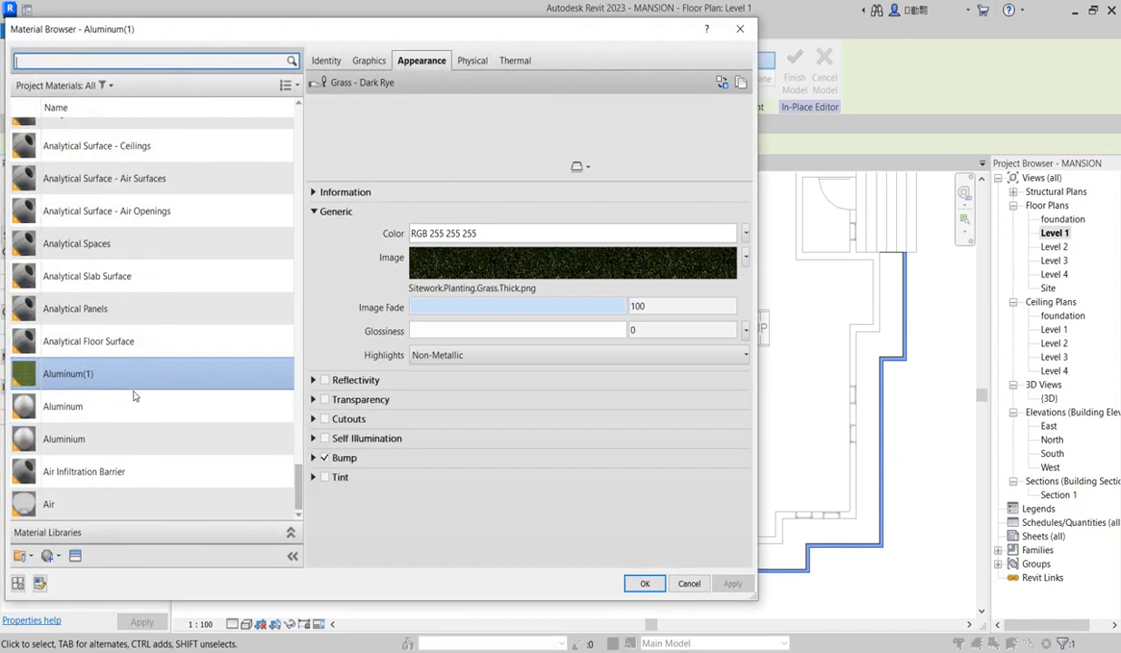
{"action": "right_click", "coordinate": [145, 374]}
{"action": "left_click", "coordinate": [181, 399]}
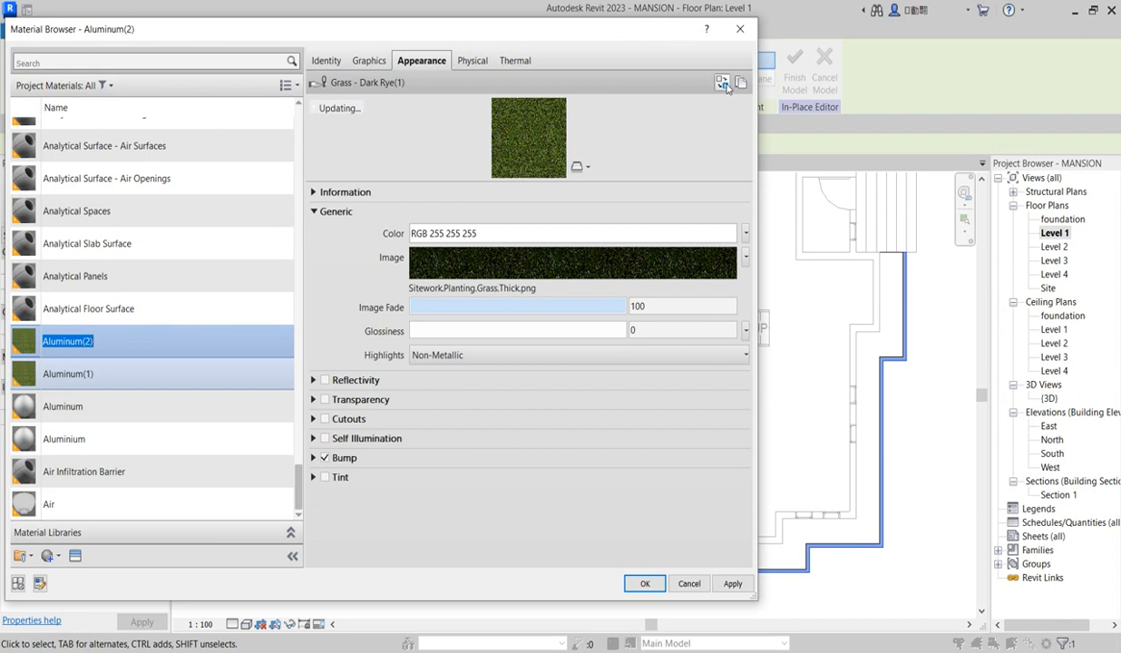
Replace the duplicated material's appearance with 3in Squares - White from Autodesk Physical Assets and assign the material to the extrusion
{"action": "left_click", "coordinate": [741, 80]}
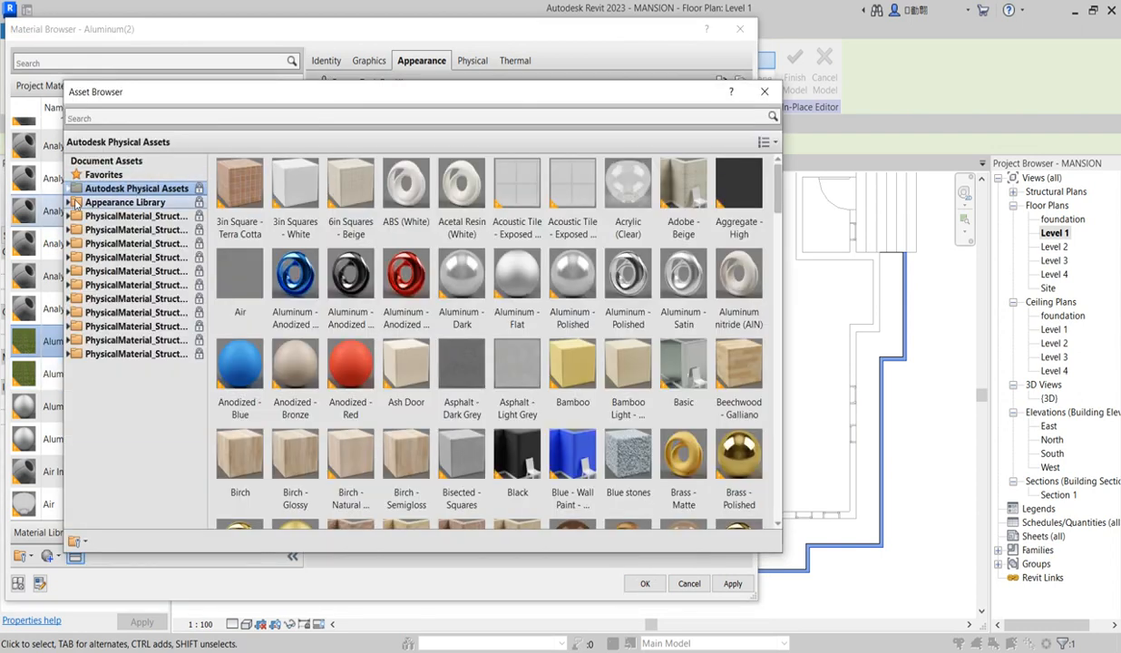
{"action": "left_click", "coordinate": [70, 188]}
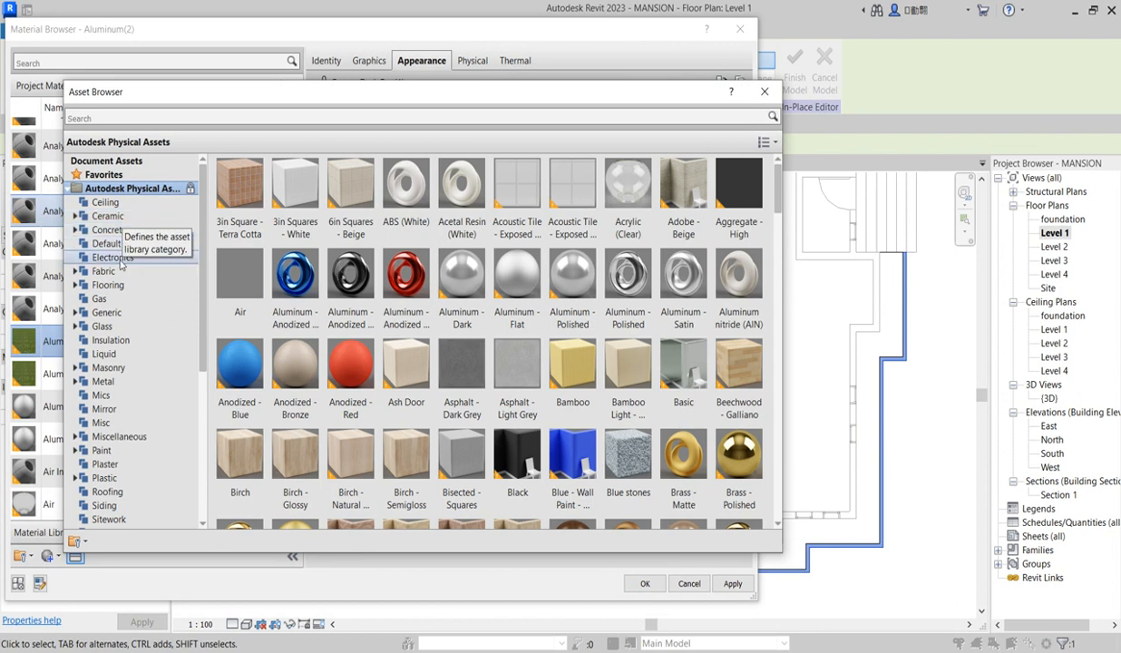
{"action": "left_click", "coordinate": [296, 183]}
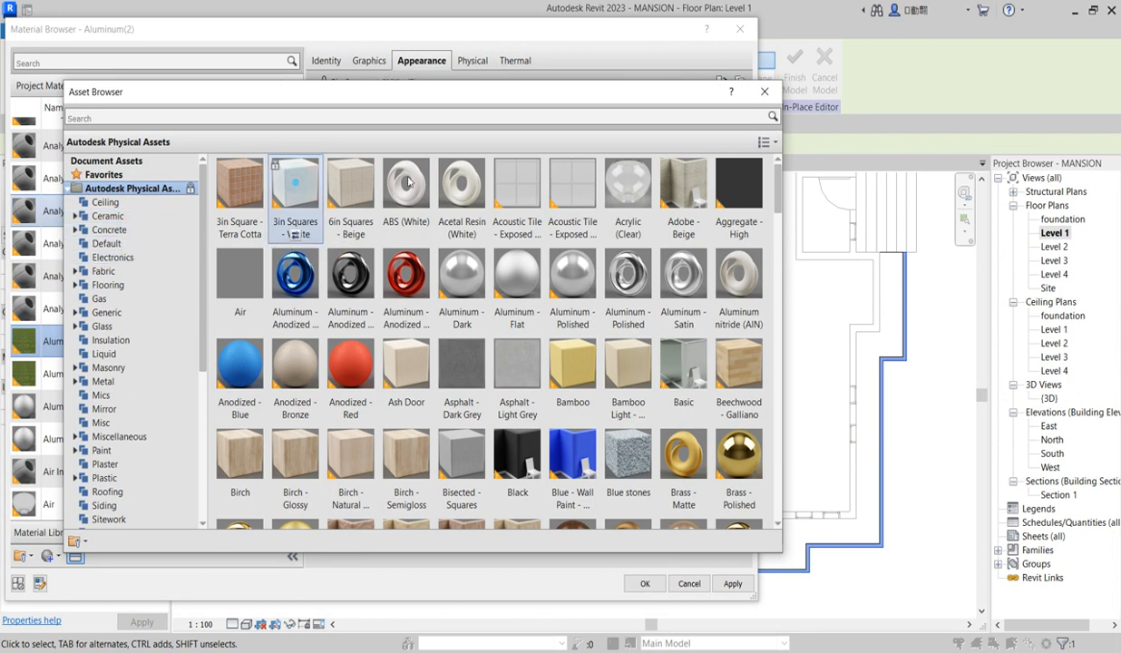
{"action": "double_click", "coordinate": [295, 183]}
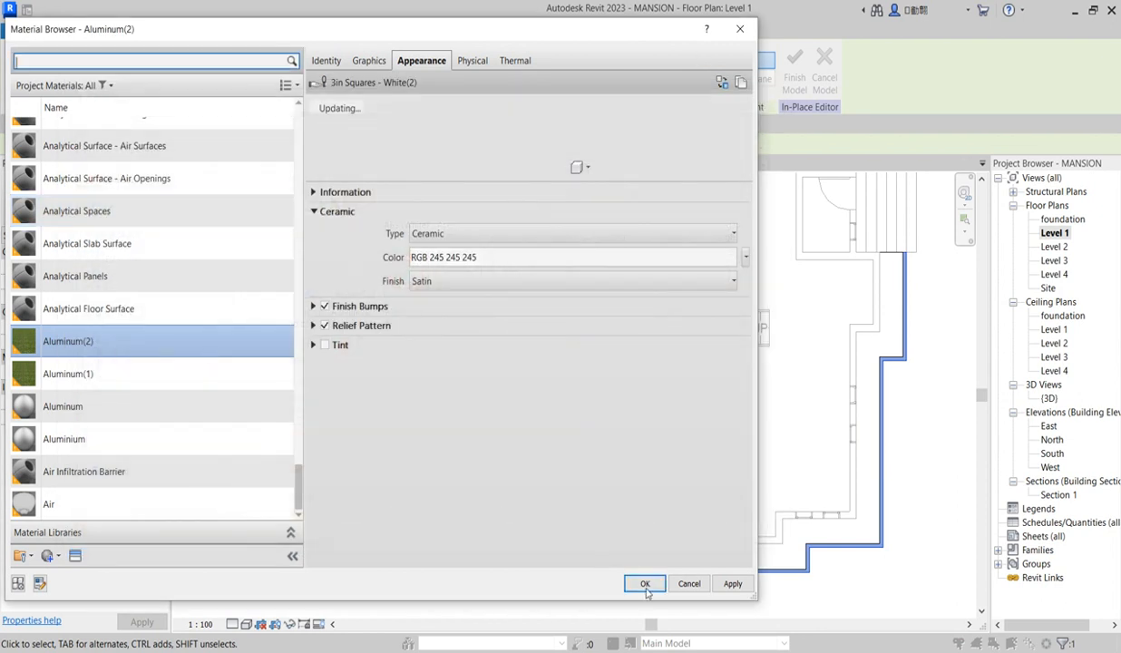
{"action": "left_click", "coordinate": [644, 586]}
Finish the in-place Site model and open the {3D} view to inspect the grass band and its border beside the entrance steps
{"action": "left_click", "coordinate": [376, 531]}
{"action": "scroll", "coordinate": [353, 495], "scroll_direction": "down", "scroll_amount": 3}
{"action": "left_click", "coordinate": [542, 73]}
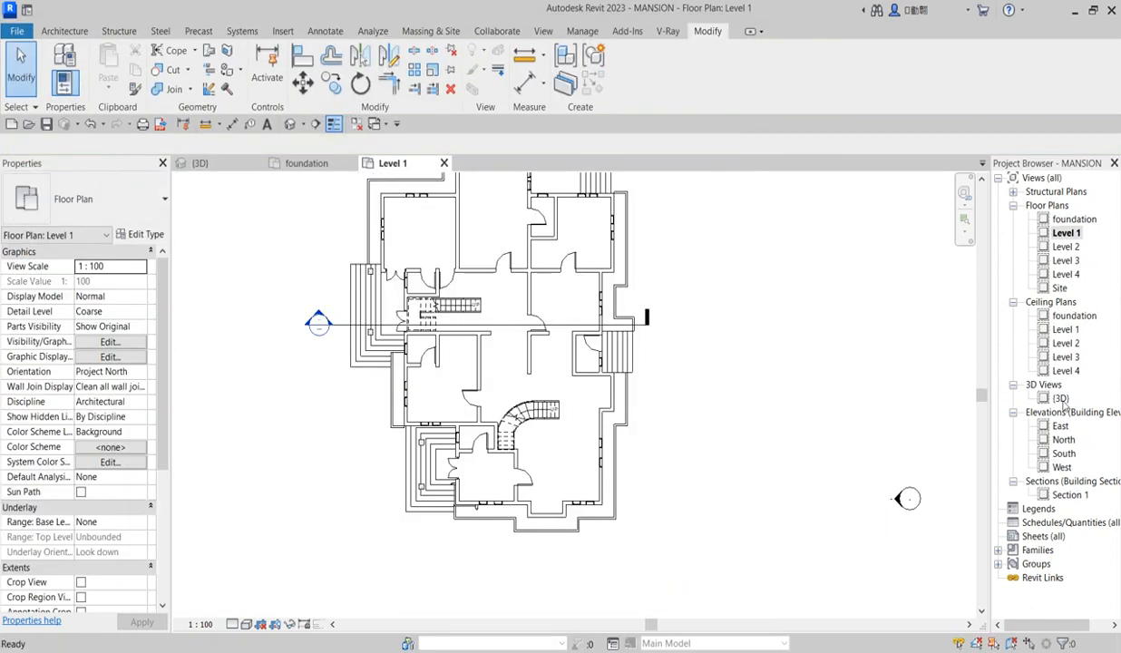
{"action": "double_click", "coordinate": [1059, 398]}
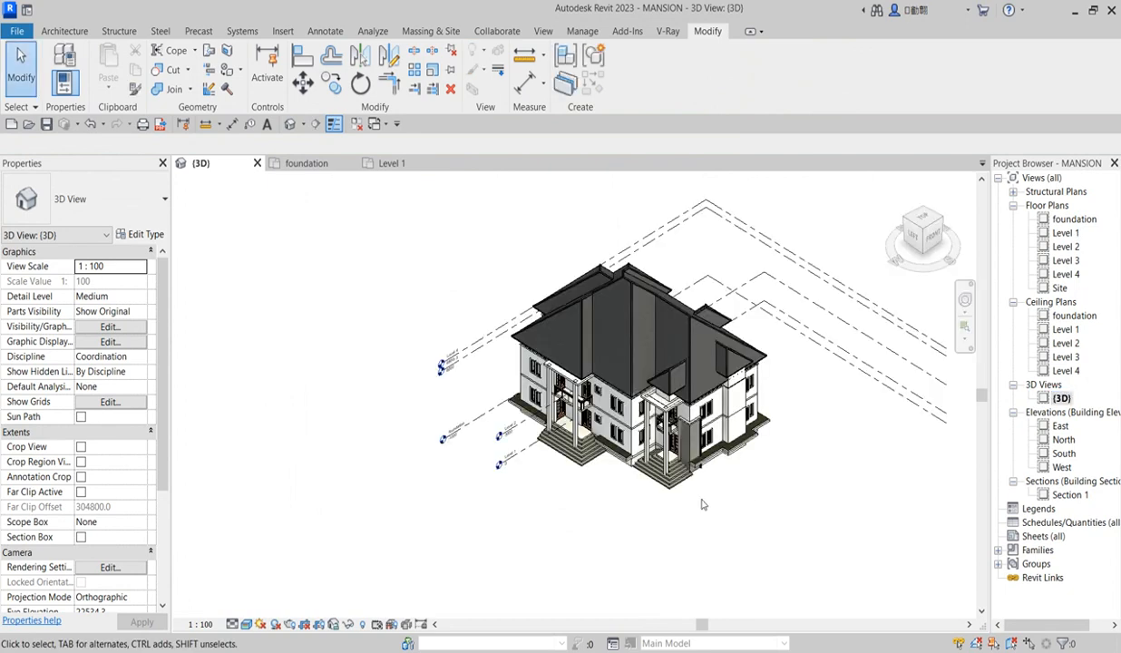
{"action": "scroll", "coordinate": [662, 496], "scroll_direction": "up", "scroll_amount": 8}
{"action": "scroll", "coordinate": [673, 473], "scroll_direction": "up", "scroll_amount": 2}
{"action": "scroll", "coordinate": [607, 501], "scroll_direction": "down", "scroll_amount": 3}
{"action": "scroll", "coordinate": [555, 553], "scroll_direction": "up", "scroll_amount": 3}
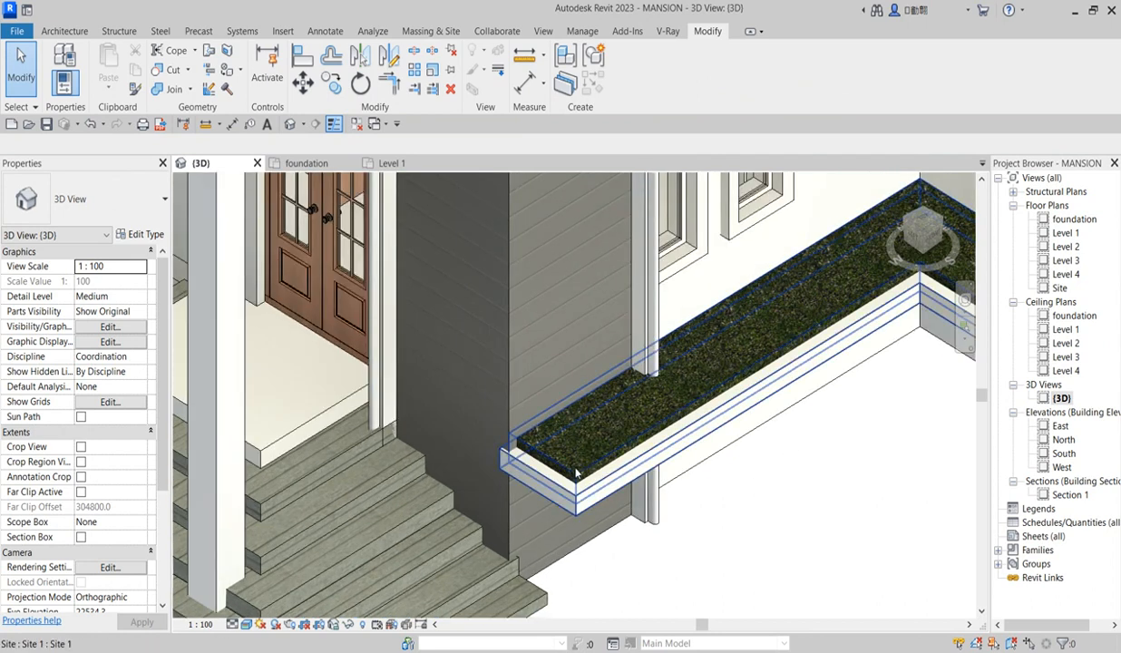
Cut the in-place Site planter band and paste it aligned to the foundation level
{"action": "left_click", "coordinate": [569, 458]}
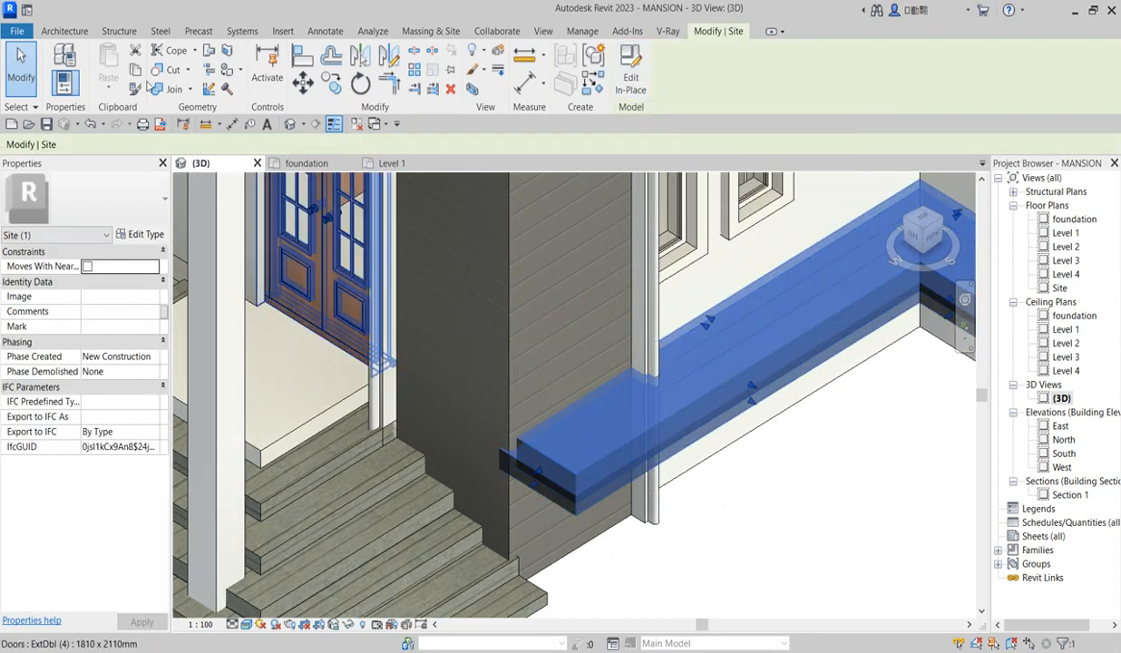
{"action": "key", "text": "ctrl+x"}
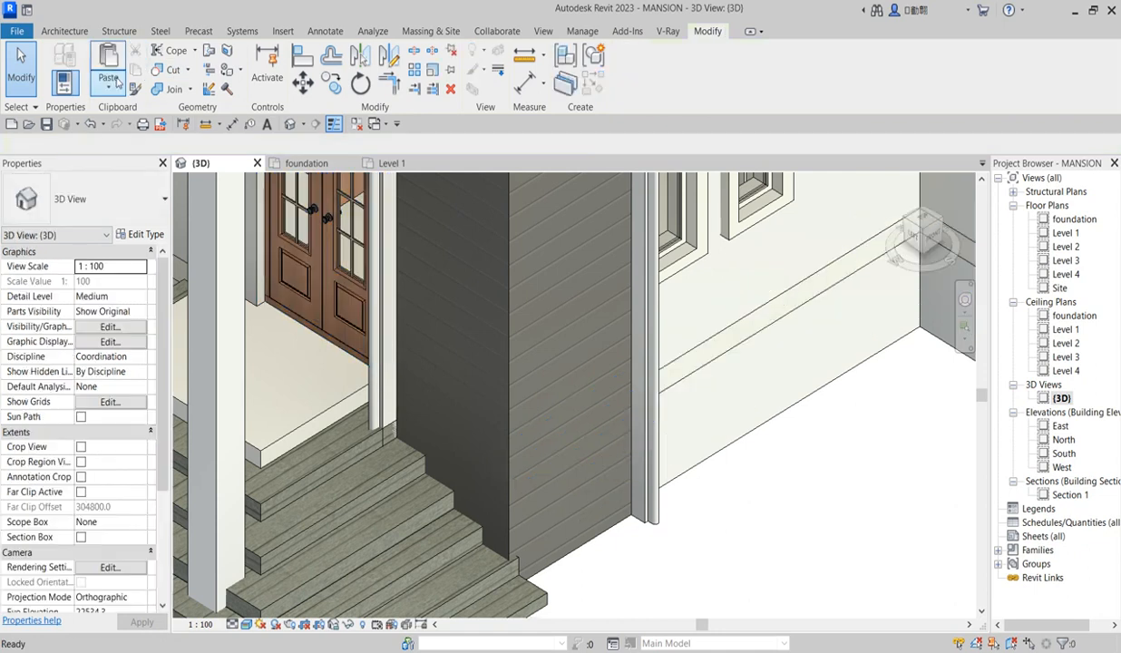
{"action": "left_click", "coordinate": [110, 88]}
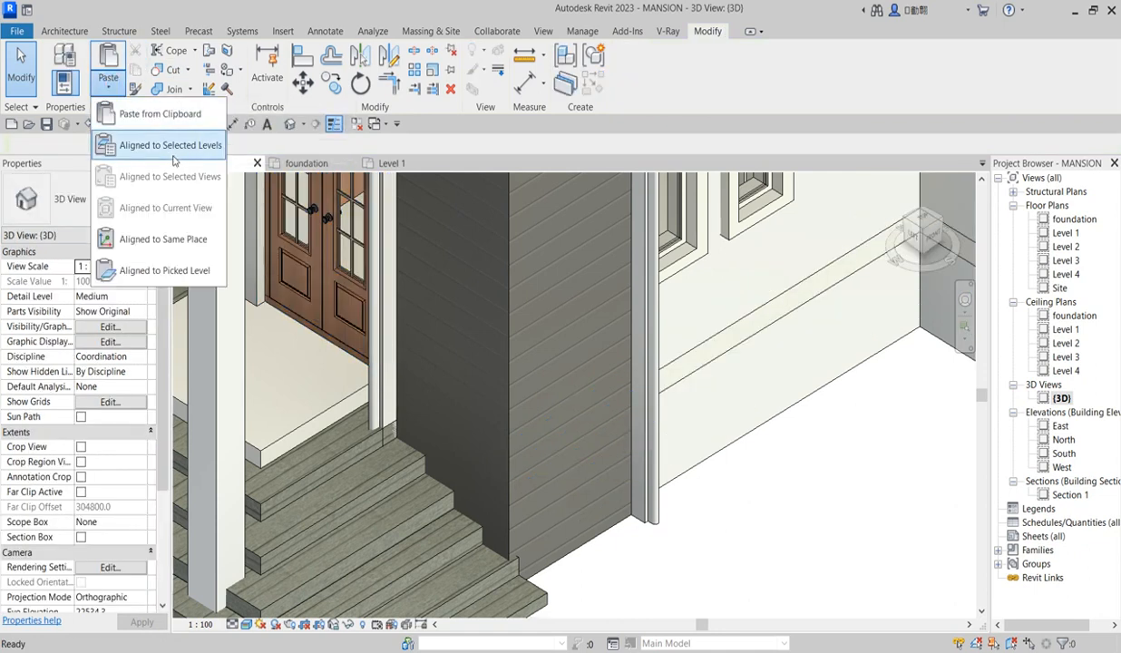
{"action": "left_click", "coordinate": [142, 150]}
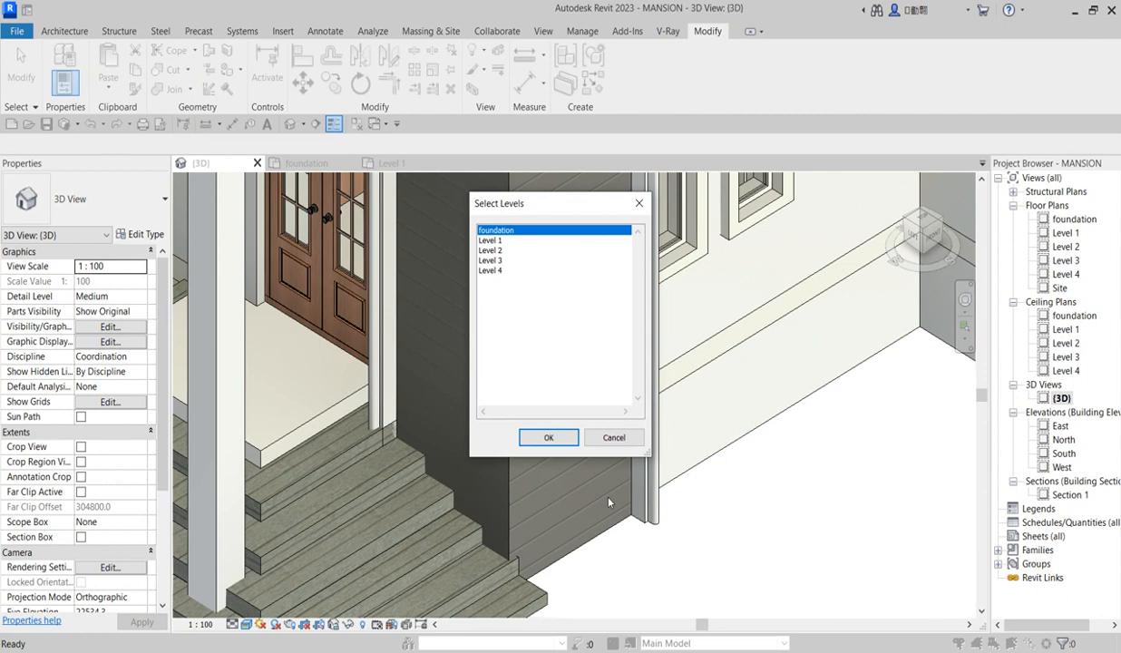
{"action": "left_click", "coordinate": [547, 437]}
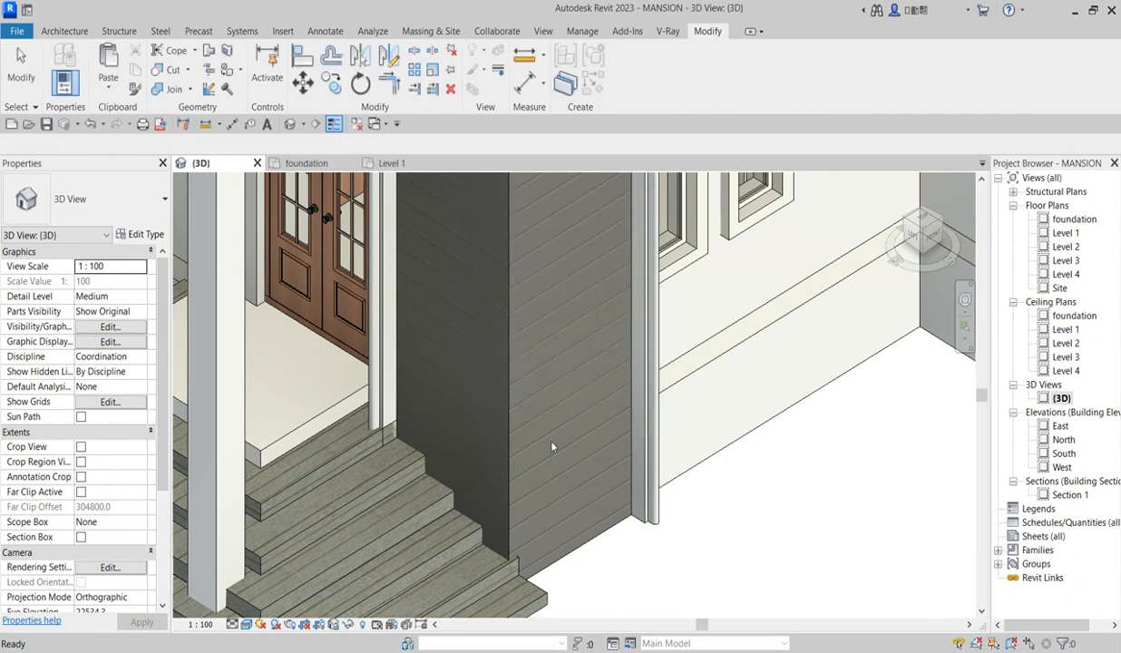
{"action": "scroll", "coordinate": [551, 446], "scroll_direction": "down", "scroll_amount": 3}
{"action": "scroll", "coordinate": [795, 573], "scroll_direction": "down", "scroll_amount": 3}
{"action": "key", "text": "Escape"}
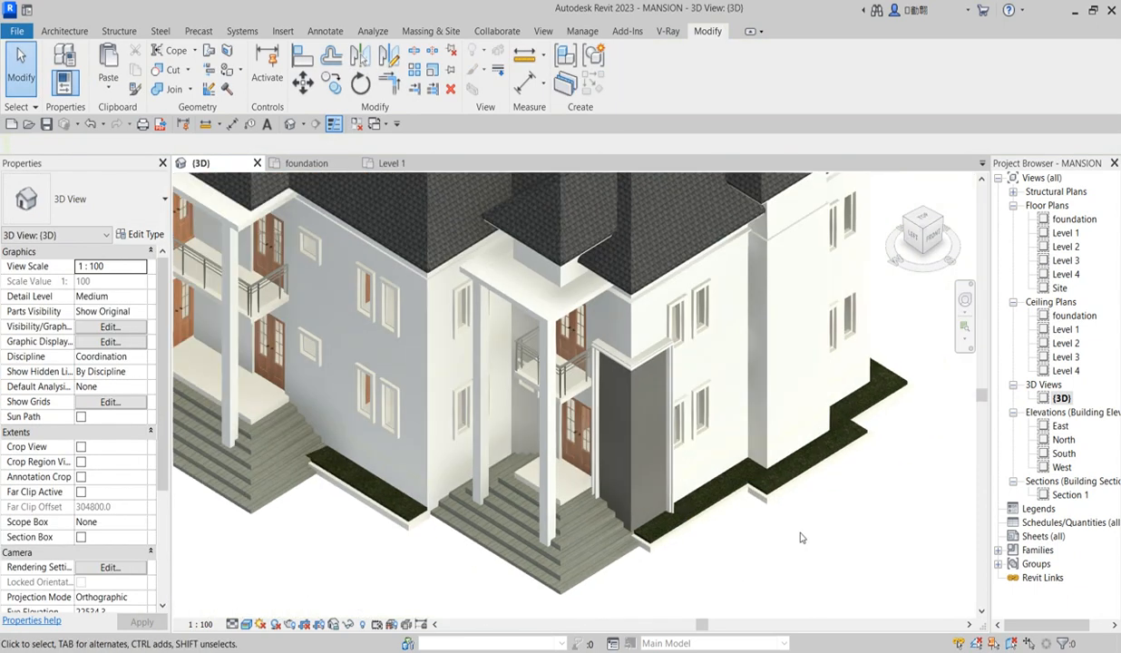
Examine the pasted planter band around the exterior walls and beside the entrance steps in the 3D view
{"action": "scroll", "coordinate": [841, 494], "scroll_direction": "up", "scroll_amount": 2}
{"action": "scroll", "coordinate": [459, 532], "scroll_direction": "down", "scroll_amount": 4}
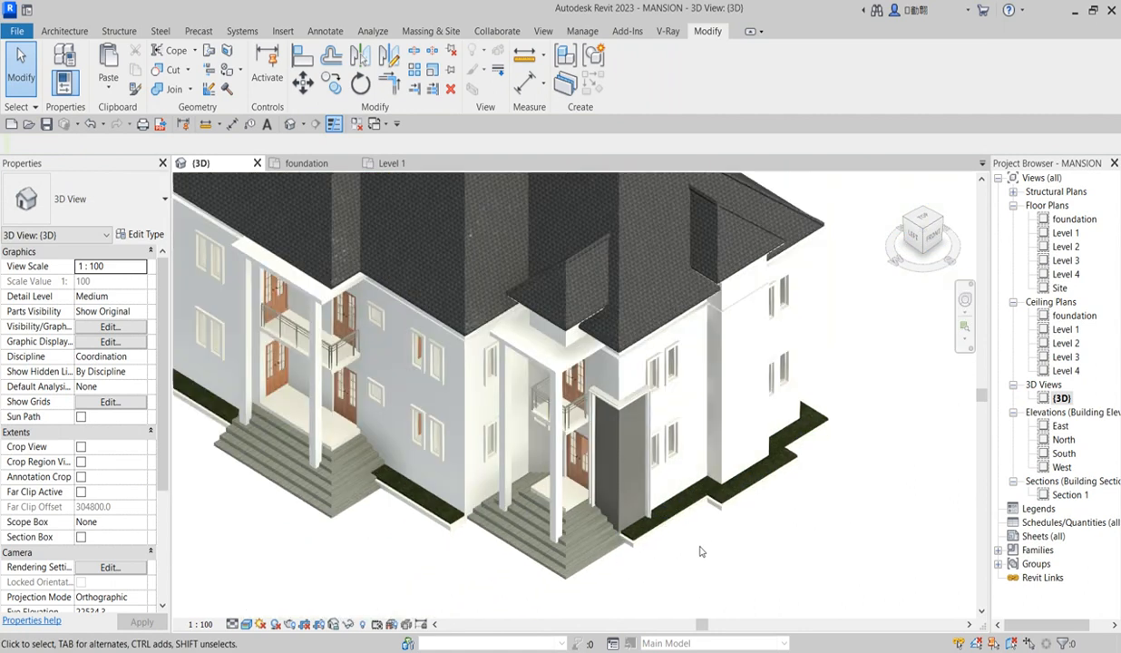
{"action": "scroll", "coordinate": [598, 512], "scroll_direction": "down", "scroll_amount": 2}
{"action": "scroll", "coordinate": [605, 510], "scroll_direction": "up", "scroll_amount": 5}
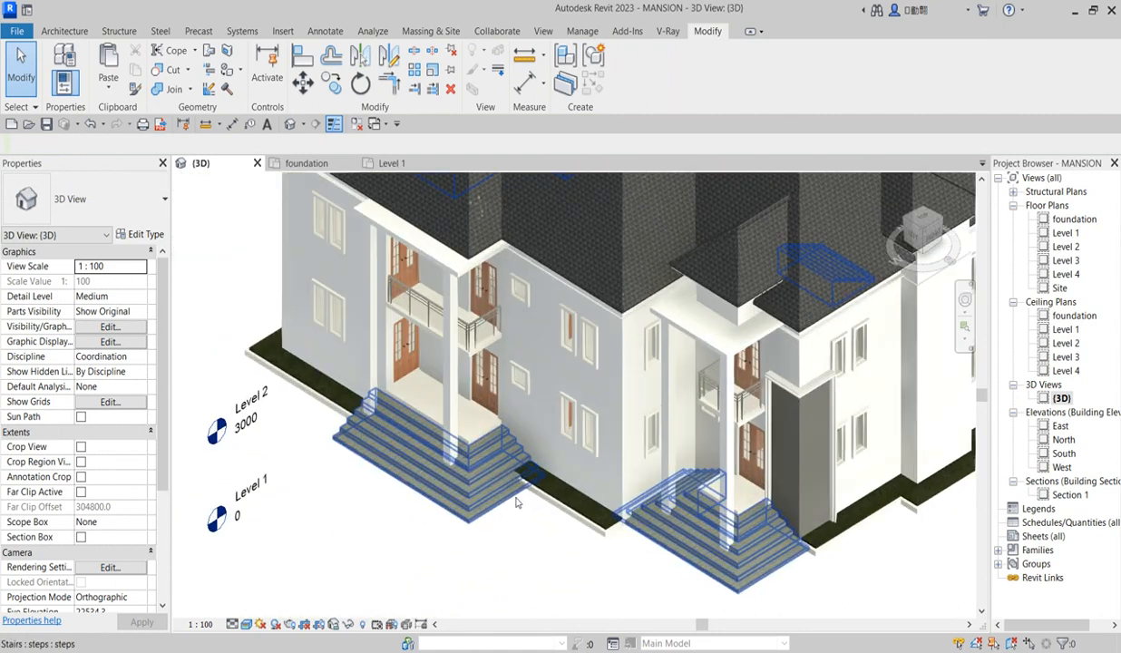
{"action": "scroll", "coordinate": [606, 511], "scroll_direction": "down", "scroll_amount": 4}
{"action": "scroll", "coordinate": [680, 435], "scroll_direction": "up", "scroll_amount": 4}
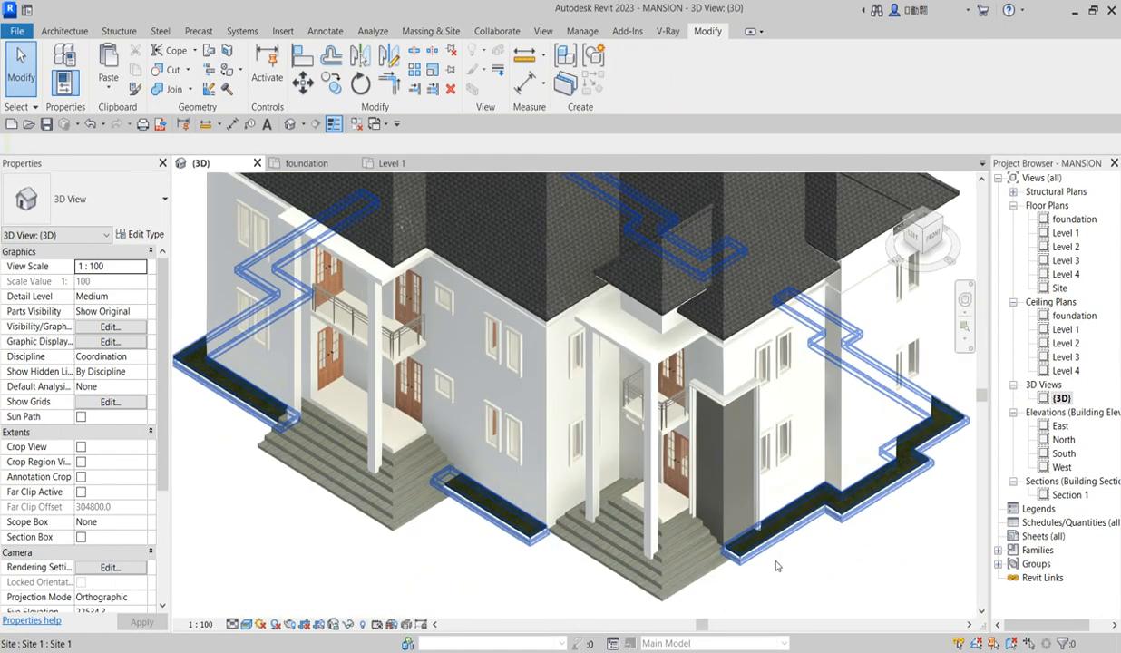
{"action": "scroll", "coordinate": [698, 423], "scroll_direction": "up", "scroll_amount": 2}
{"action": "scroll", "coordinate": [348, 443], "scroll_direction": "down", "scroll_amount": 5}
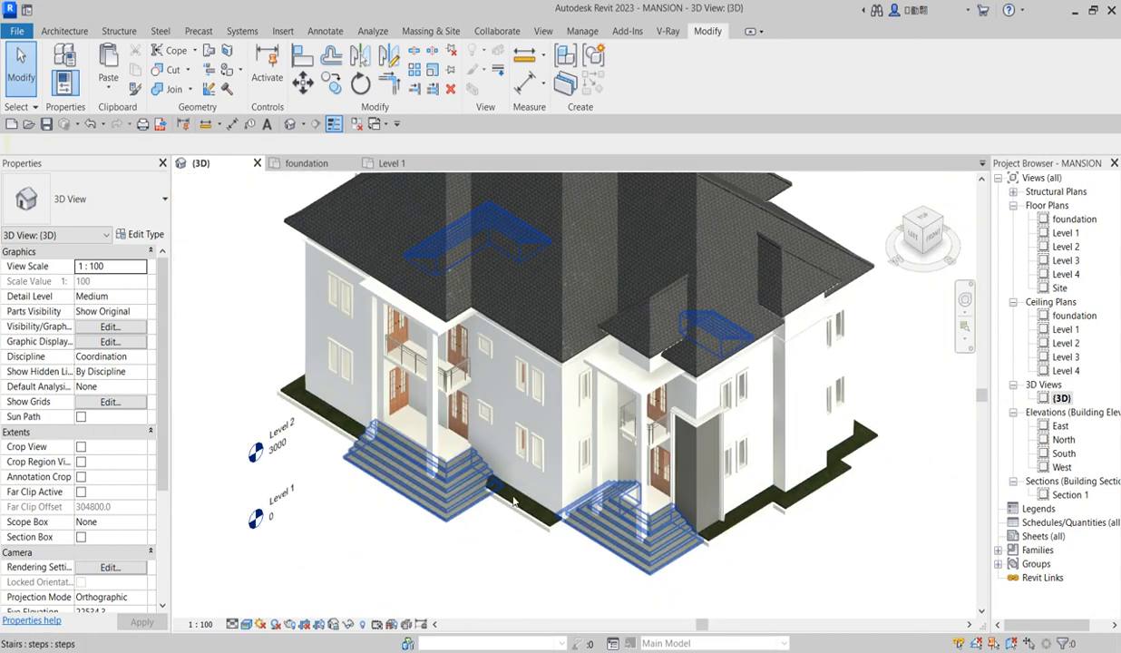
{"action": "scroll", "coordinate": [347, 443], "scroll_direction": "up", "scroll_amount": 3}
{"action": "scroll", "coordinate": [347, 442], "scroll_direction": "down", "scroll_amount": 4}
{"action": "scroll", "coordinate": [272, 449], "scroll_direction": "up", "scroll_amount": 2}
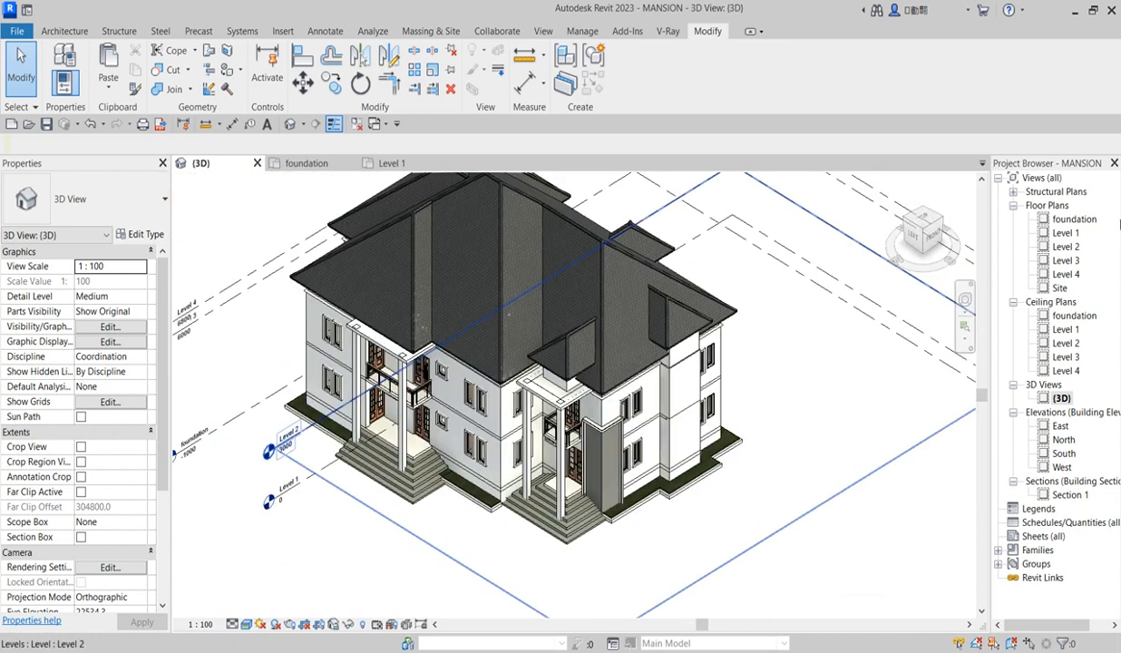
Open the Site floor plan and draw a 38000 horizontal Thin Lines detail line above the building
{"action": "double_click", "coordinate": [1074, 218]}
{"action": "double_click", "coordinate": [1060, 288]}
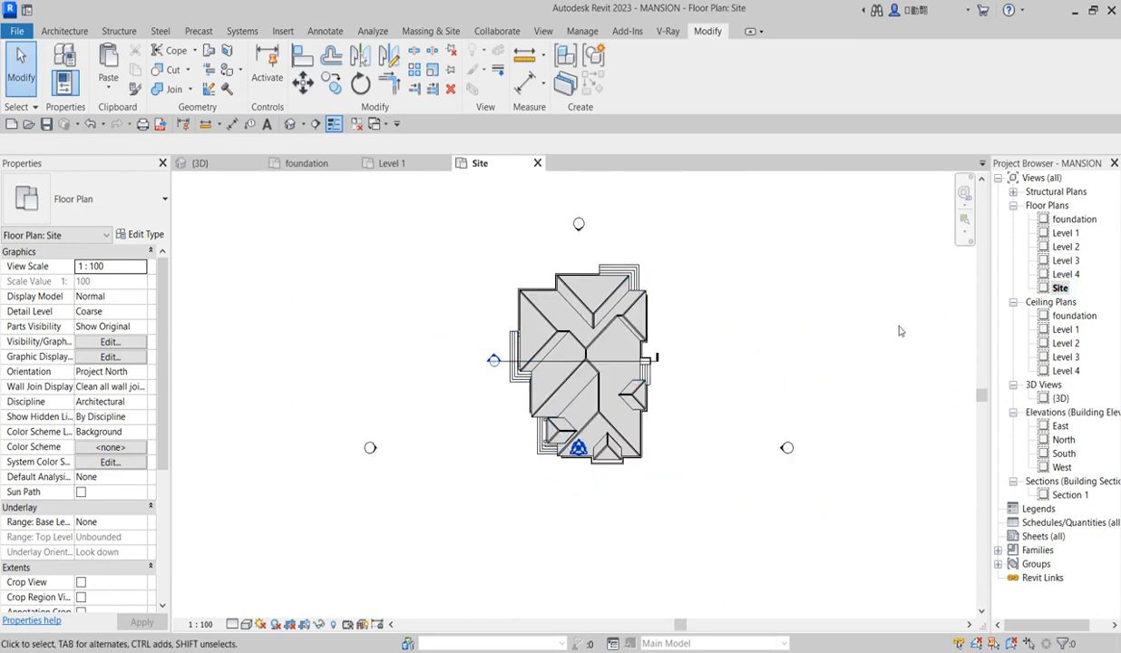
{"action": "scroll", "coordinate": [553, 326], "scroll_direction": "down", "scroll_amount": 2}
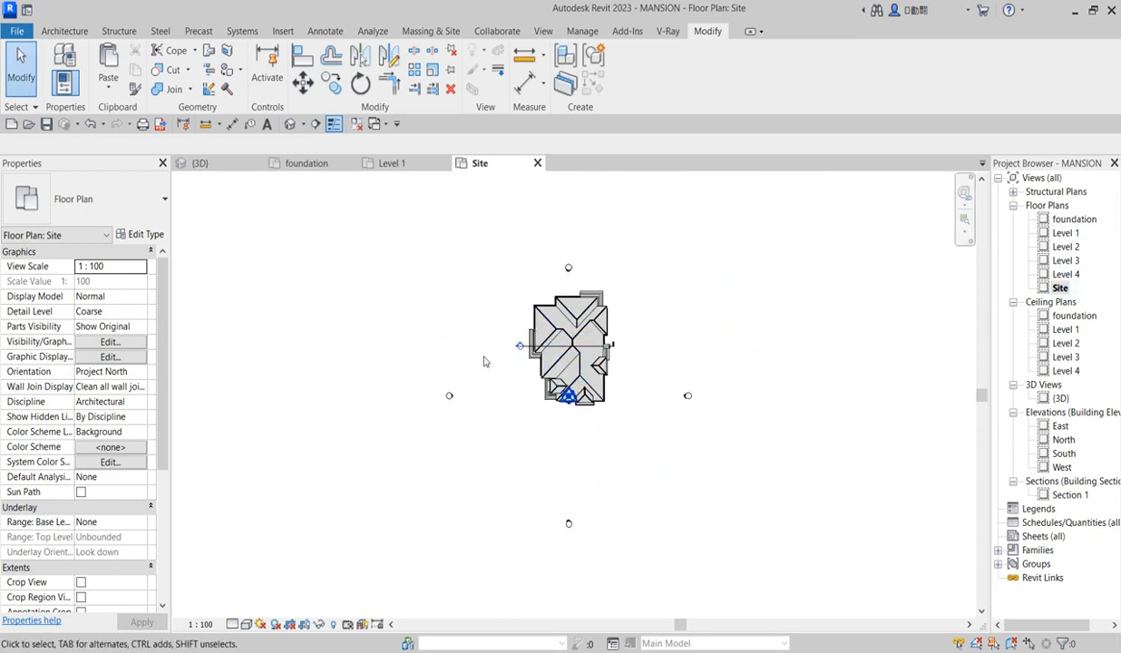
{"action": "left_click", "coordinate": [69, 34]}
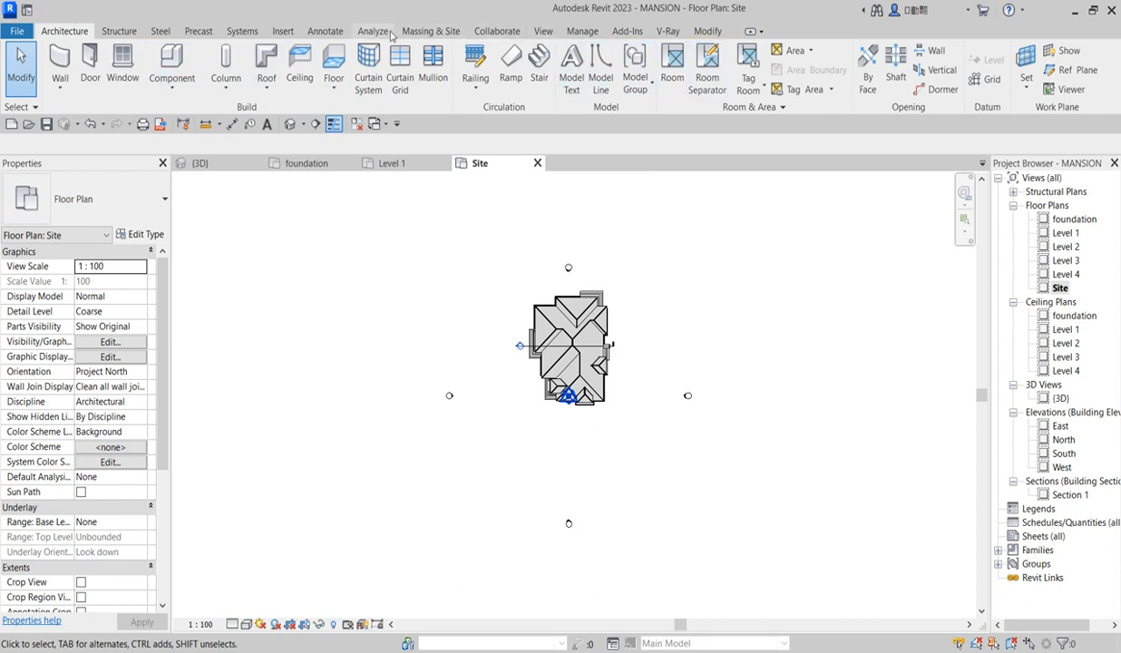
{"action": "left_click", "coordinate": [328, 32]}
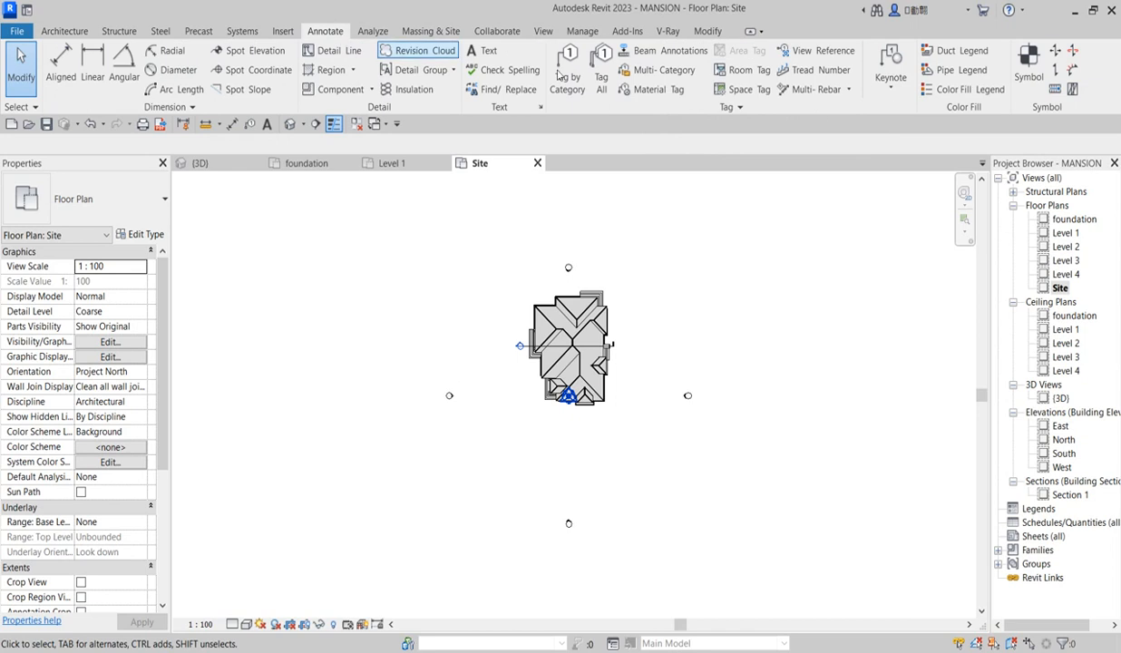
{"action": "left_click", "coordinate": [340, 51]}
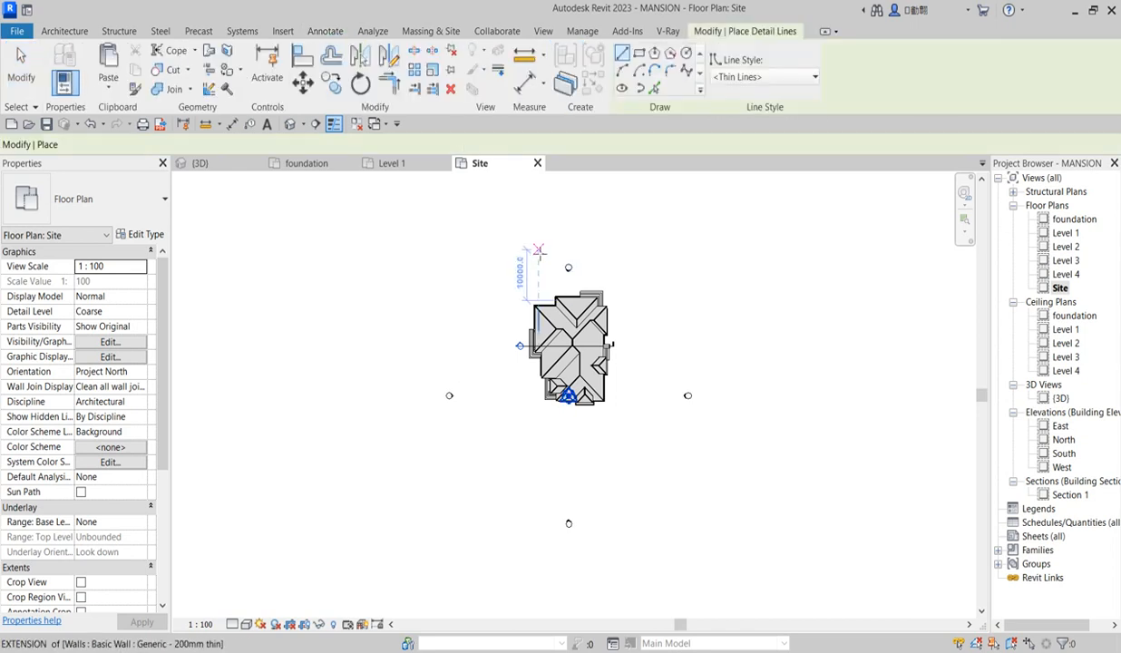
{"action": "left_click", "coordinate": [472, 239]}
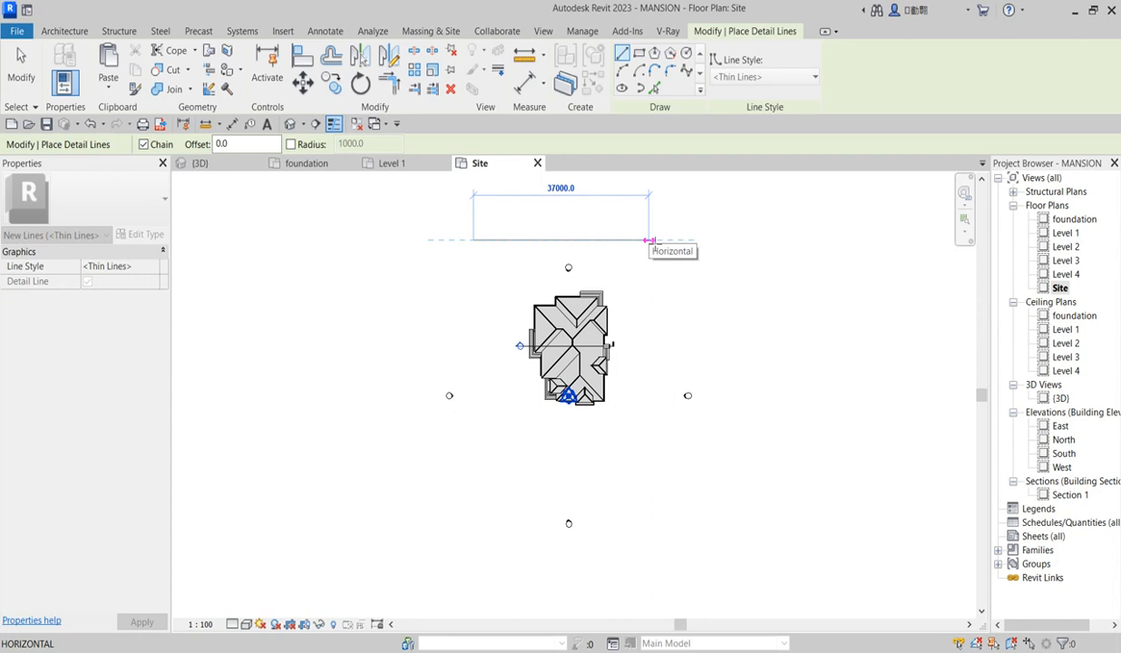
{"action": "type", "text": "38000"}
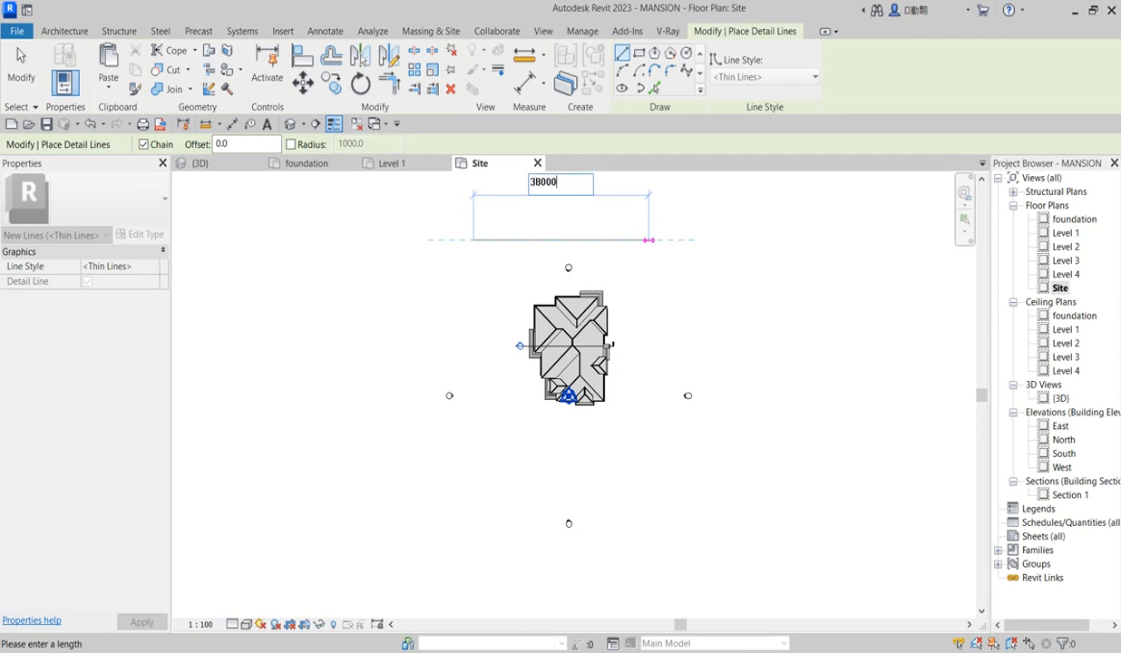
{"action": "key", "text": "Return"}
Complete the rectangular plot boundary around the building with three more detail lines, making it about 50000 deep
{"action": "scroll", "coordinate": [651, 388], "scroll_direction": "down", "scroll_amount": 2}
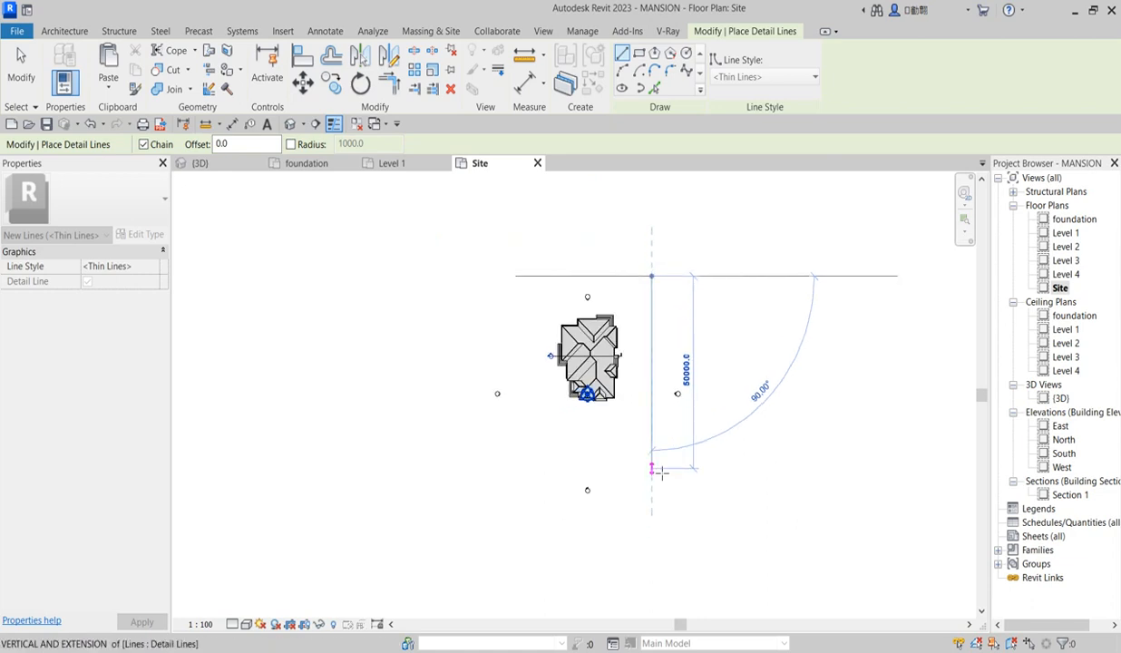
{"action": "left_click", "coordinate": [662, 465]}
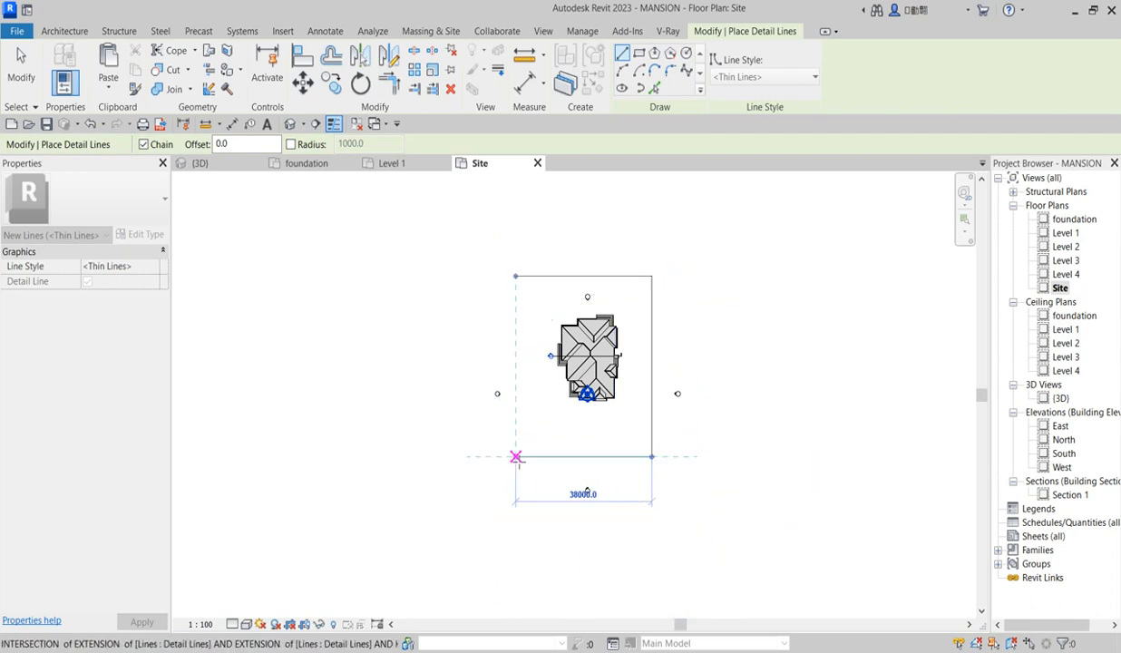
{"action": "left_click", "coordinate": [516, 456]}
{"action": "left_click", "coordinate": [516, 276]}
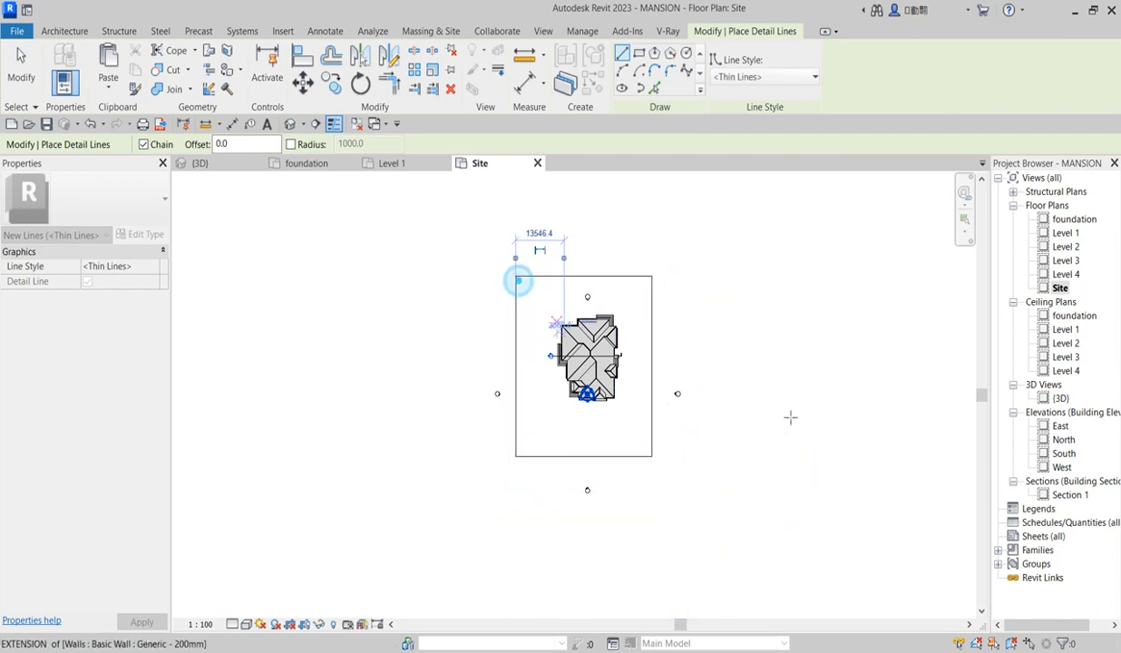
{"action": "scroll", "coordinate": [618, 390], "scroll_direction": "up", "scroll_amount": 2}
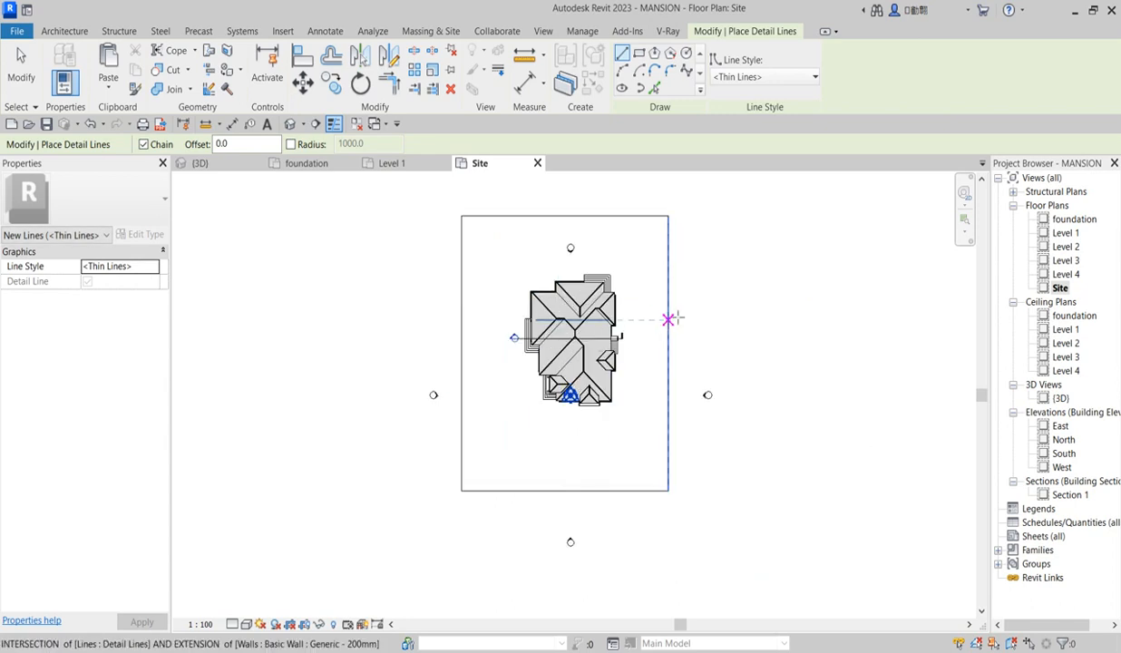
Move the four boundary lines together 5000 horizontally to the left
{"action": "key", "text": "Escape"}
{"action": "left_click_drag", "start_coordinate": [699, 226], "coordinate": [643, 205]}
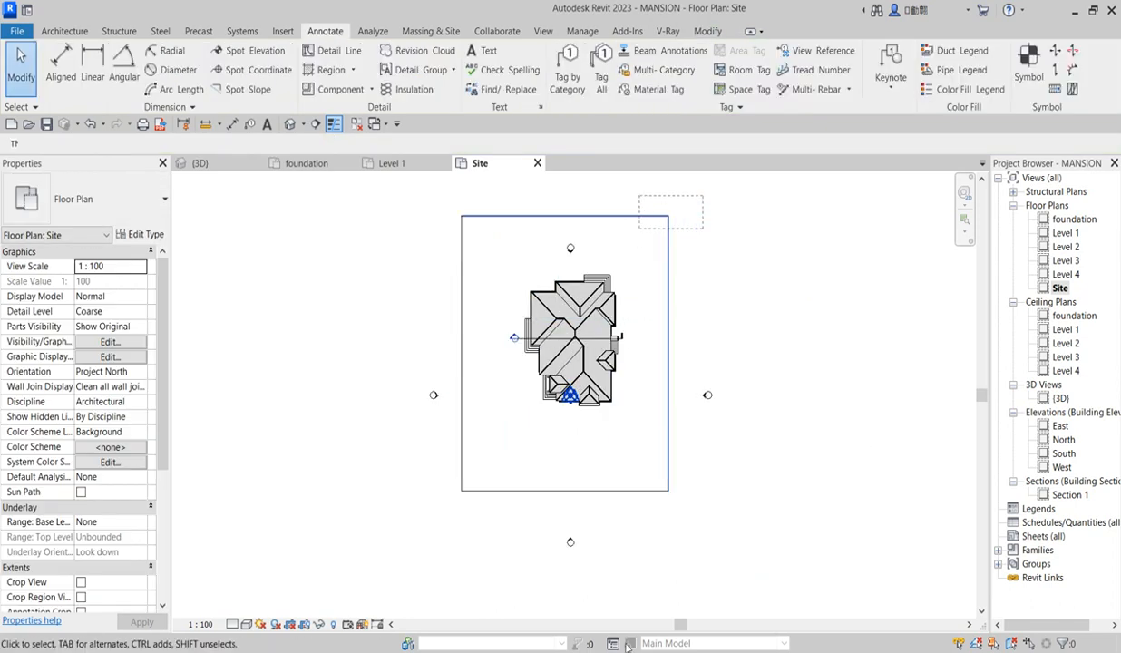
{"action": "left_click_drag", "start_coordinate": [496, 518], "coordinate": [450, 469], "text": "ctrl"}
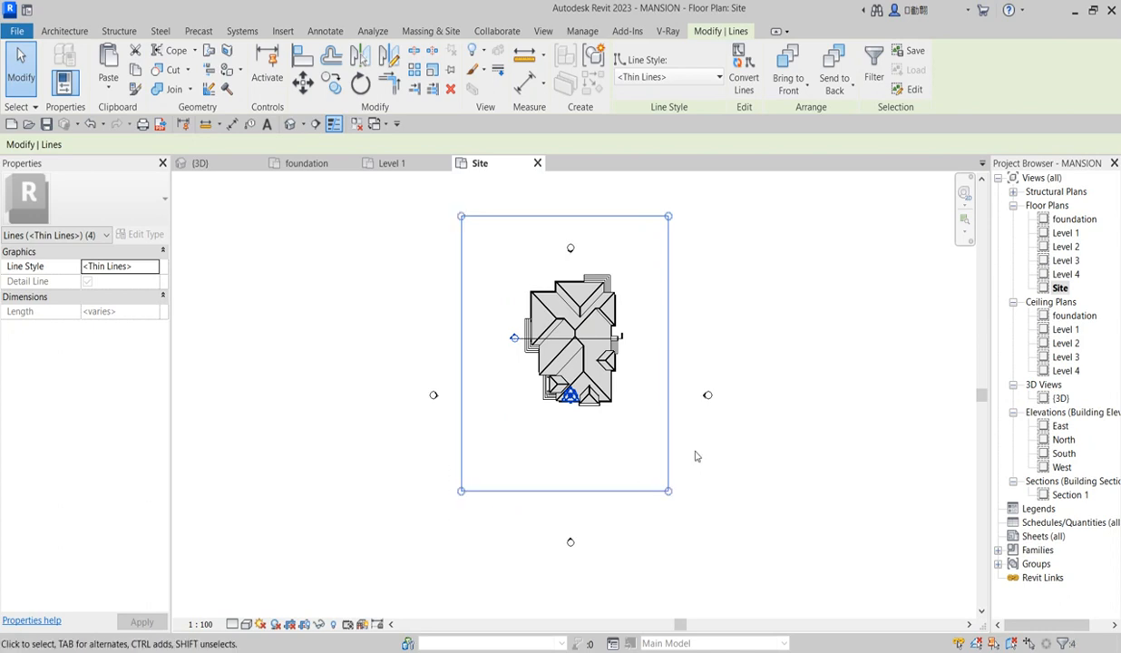
{"action": "left_click", "coordinate": [303, 83]}
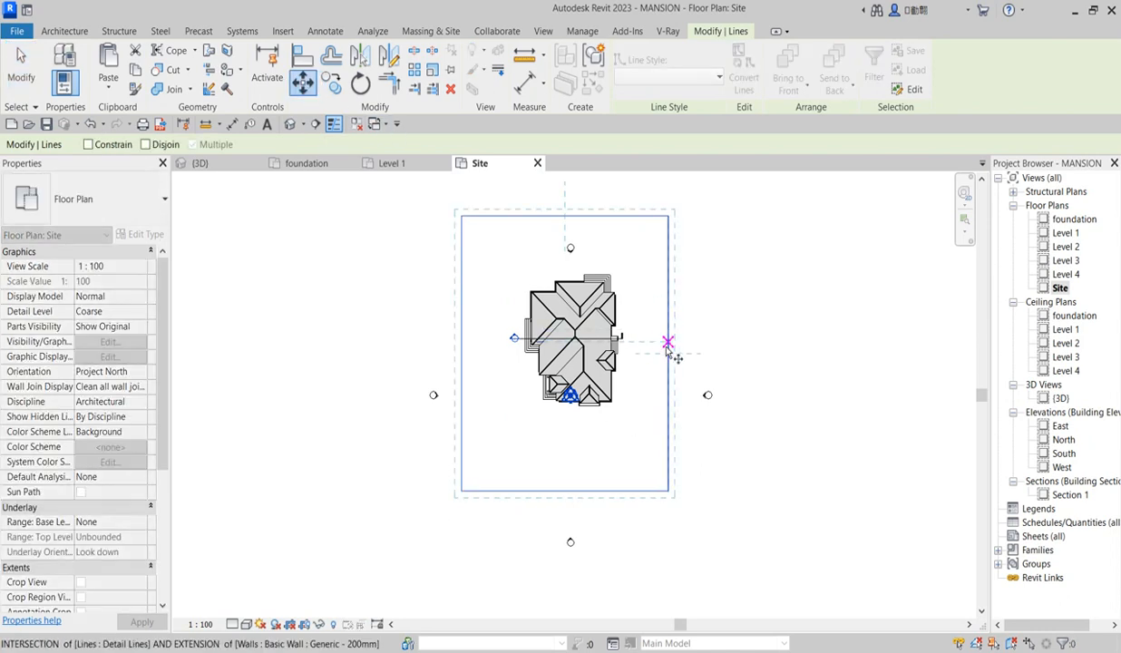
{"action": "left_click", "coordinate": [668, 343]}
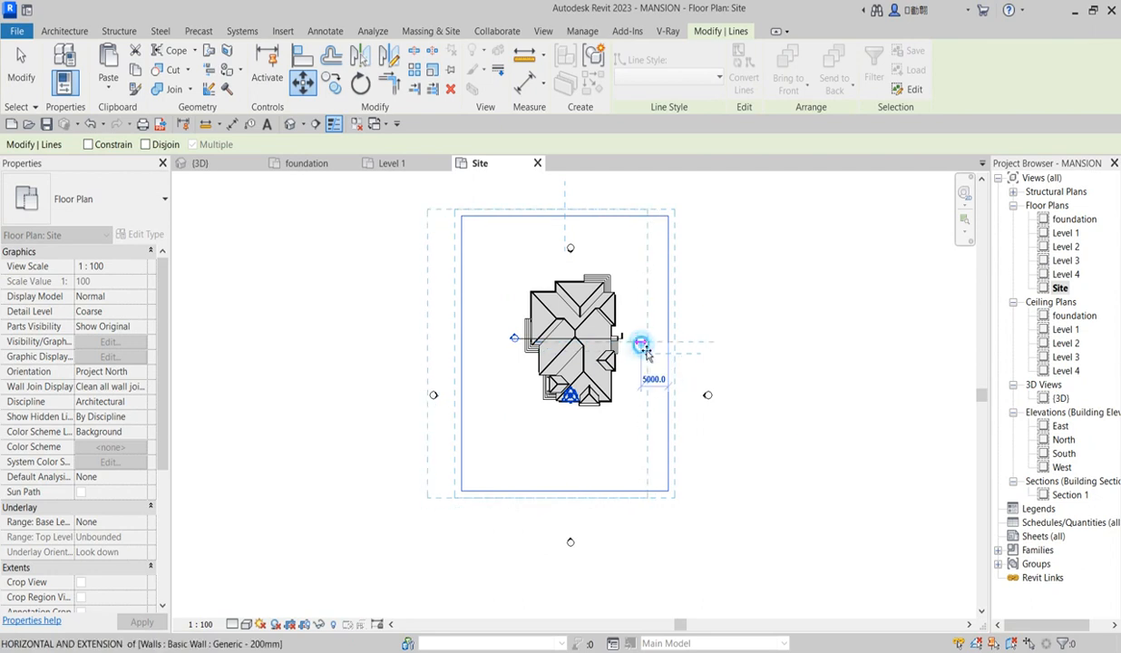
{"action": "left_click", "coordinate": [641, 344]}
{"action": "left_click", "coordinate": [710, 326]}
Examine the building's position and the open space inside the rectangular plot boundary
{"action": "scroll", "coordinate": [652, 368], "scroll_direction": "up", "scroll_amount": 2}
{"action": "scroll", "coordinate": [565, 239], "scroll_direction": "up", "scroll_amount": 1}
{"action": "scroll", "coordinate": [745, 301], "scroll_direction": "down", "scroll_amount": 2}
{"action": "scroll", "coordinate": [504, 368], "scroll_direction": "up", "scroll_amount": 2}
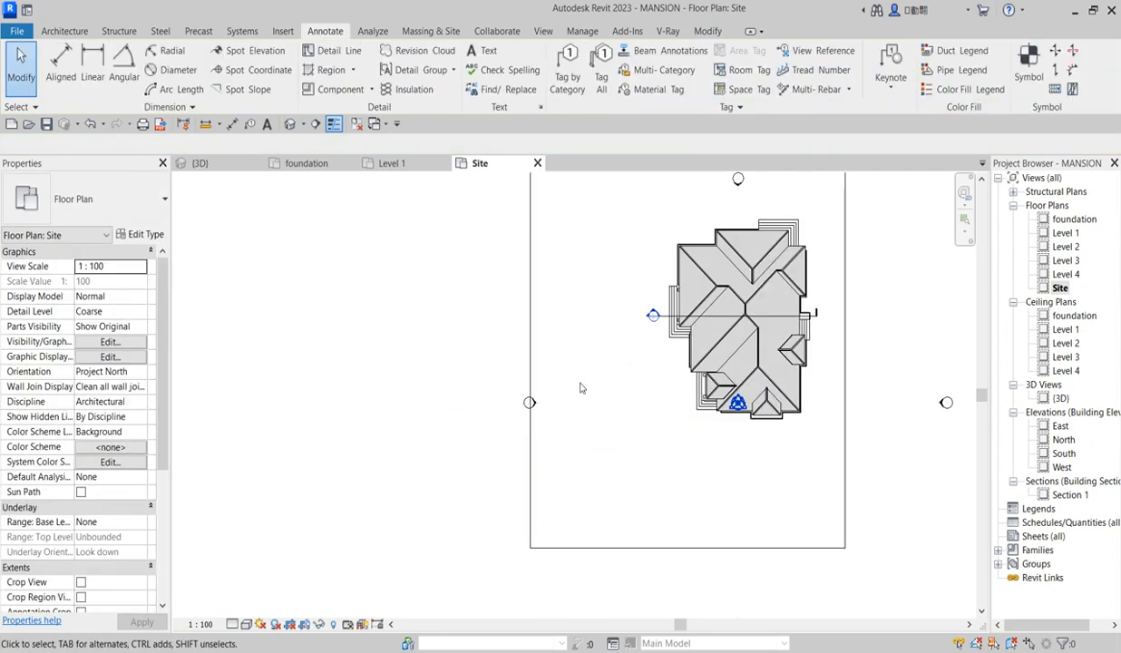
{"action": "scroll", "coordinate": [581, 388], "scroll_direction": "down", "scroll_amount": 2}
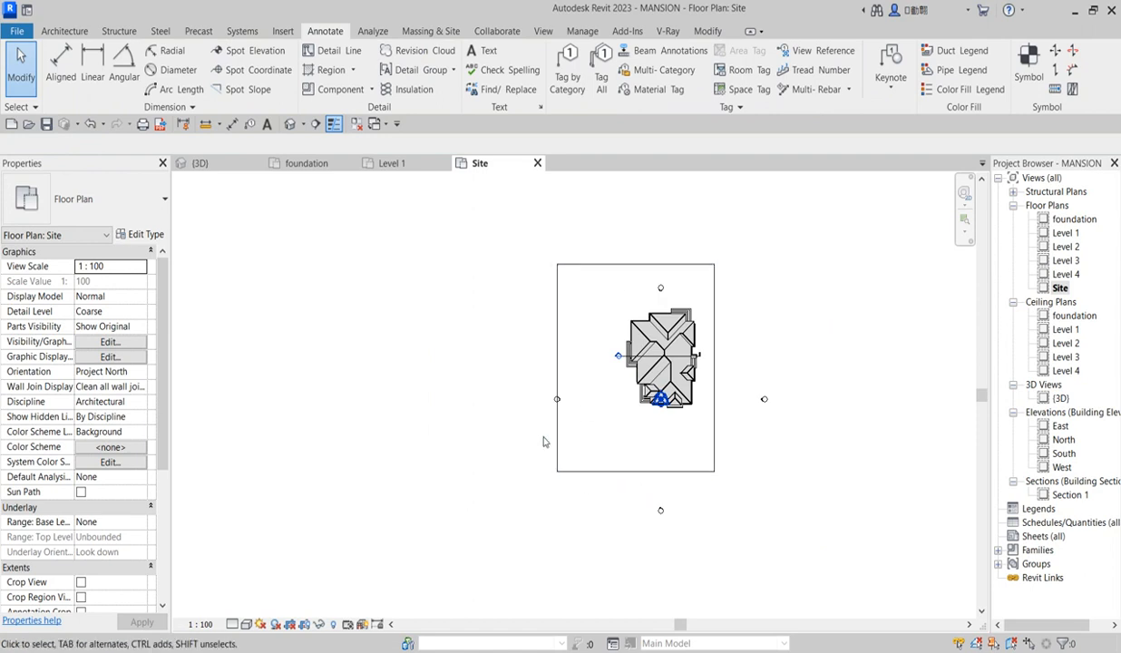
{"action": "scroll", "coordinate": [545, 434], "scroll_direction": "up", "scroll_amount": 3}
{"action": "scroll", "coordinate": [583, 354], "scroll_direction": "down", "scroll_amount": 4}
{"action": "scroll", "coordinate": [605, 448], "scroll_direction": "up", "scroll_amount": 2}
{"action": "scroll", "coordinate": [585, 447], "scroll_direction": "up", "scroll_amount": 2}
{"action": "scroll", "coordinate": [580, 413], "scroll_direction": "down", "scroll_amount": 3}
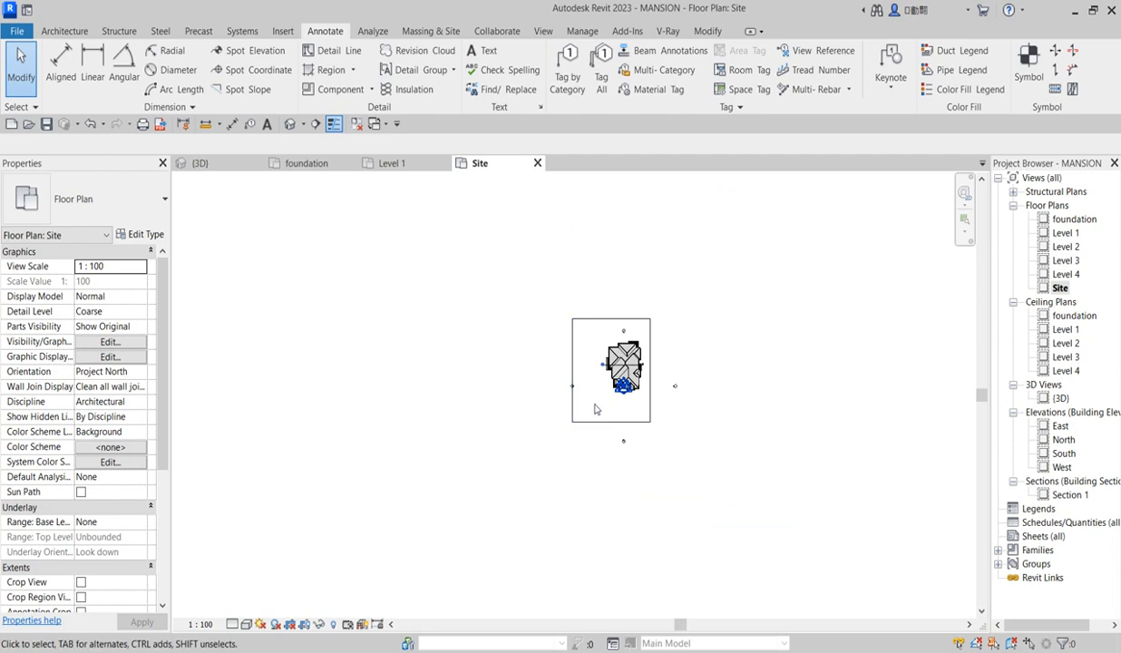
{"action": "scroll", "coordinate": [594, 409], "scroll_direction": "up", "scroll_amount": 1}
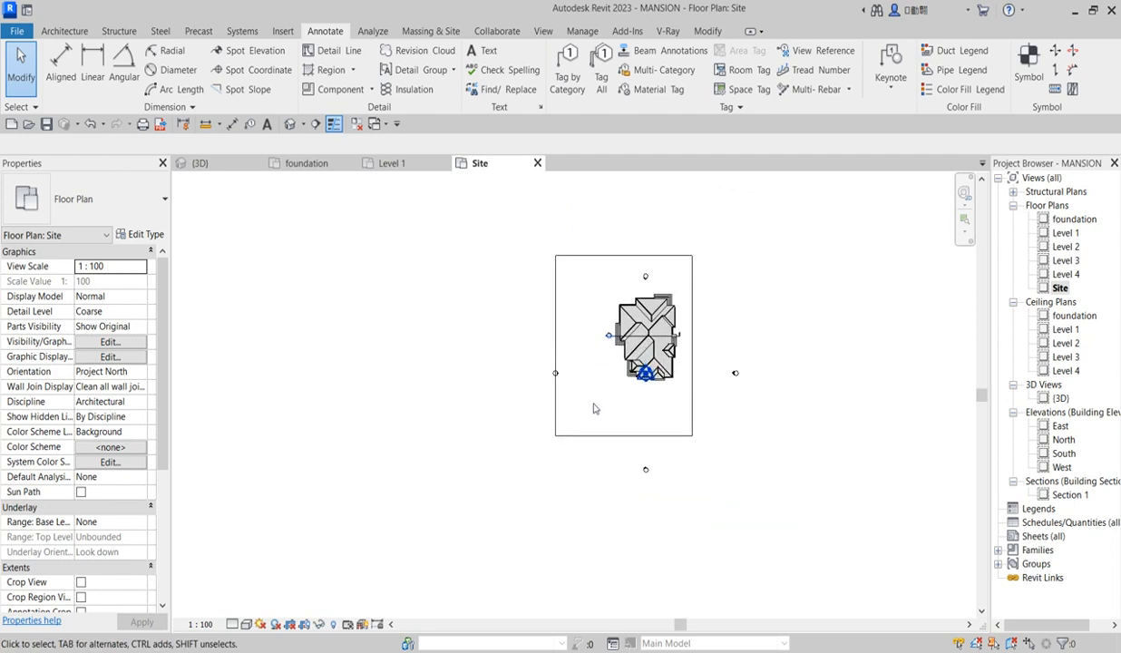
{"action": "scroll", "coordinate": [595, 450], "scroll_direction": "up", "scroll_amount": 2}
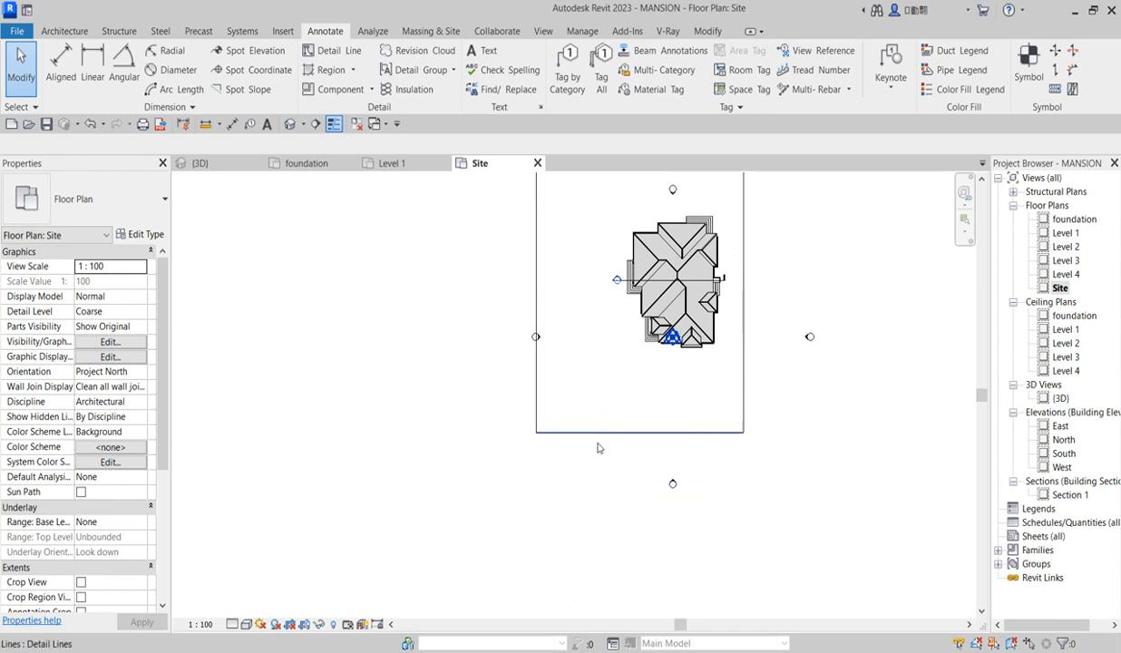
{"action": "scroll", "coordinate": [553, 444], "scroll_direction": "down", "scroll_amount": 2}
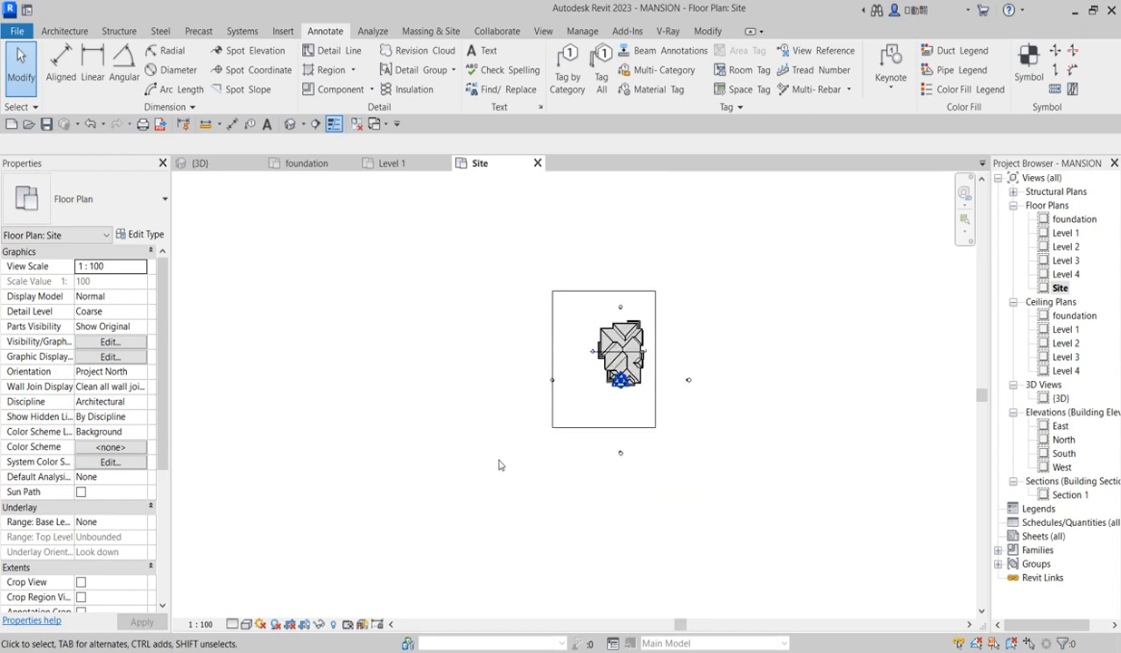
{"action": "scroll", "coordinate": [616, 432], "scroll_direction": "up", "scroll_amount": 1}
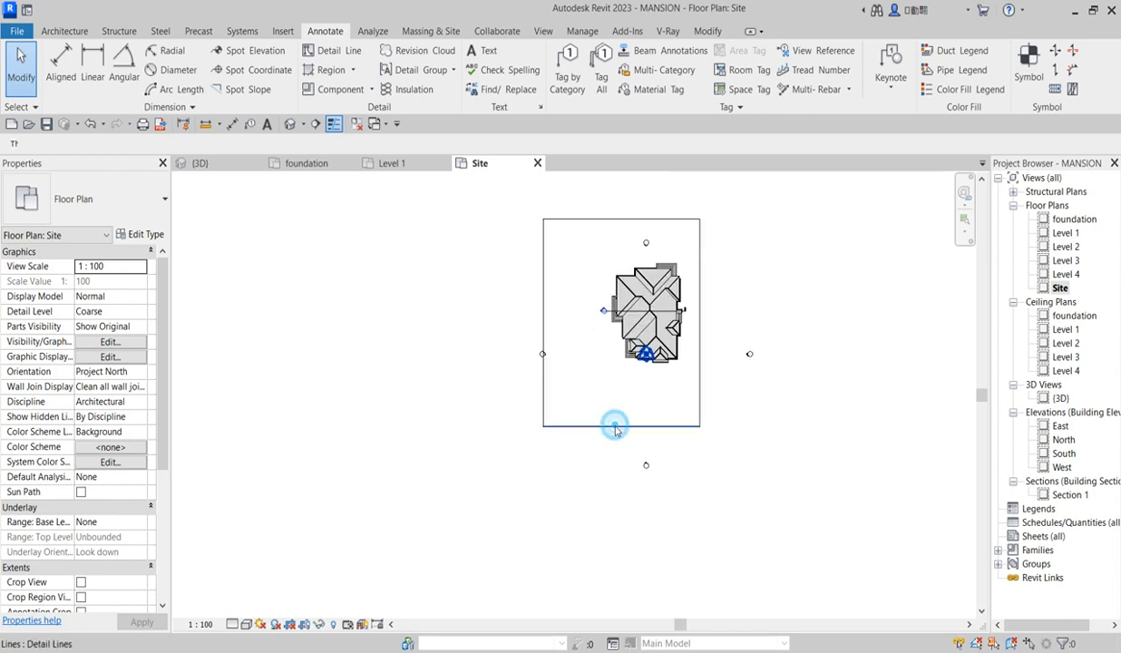
Draw three connected Thin Lines detail lines about 2000 from the plot's lower-left corner: a short drop, a 2200 outward diagonal, and a long leftward horizontal
{"action": "left_click", "coordinate": [615, 426]}
{"action": "left_click", "coordinate": [577, 79]}
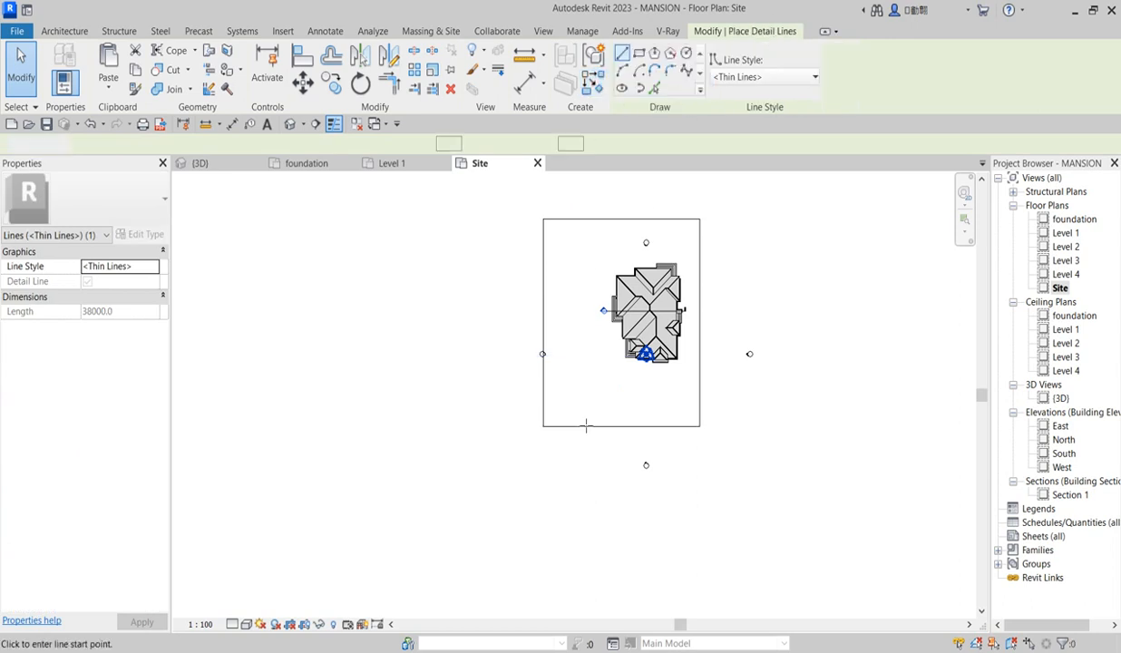
{"action": "scroll", "coordinate": [580, 424], "scroll_direction": "up", "scroll_amount": 1}
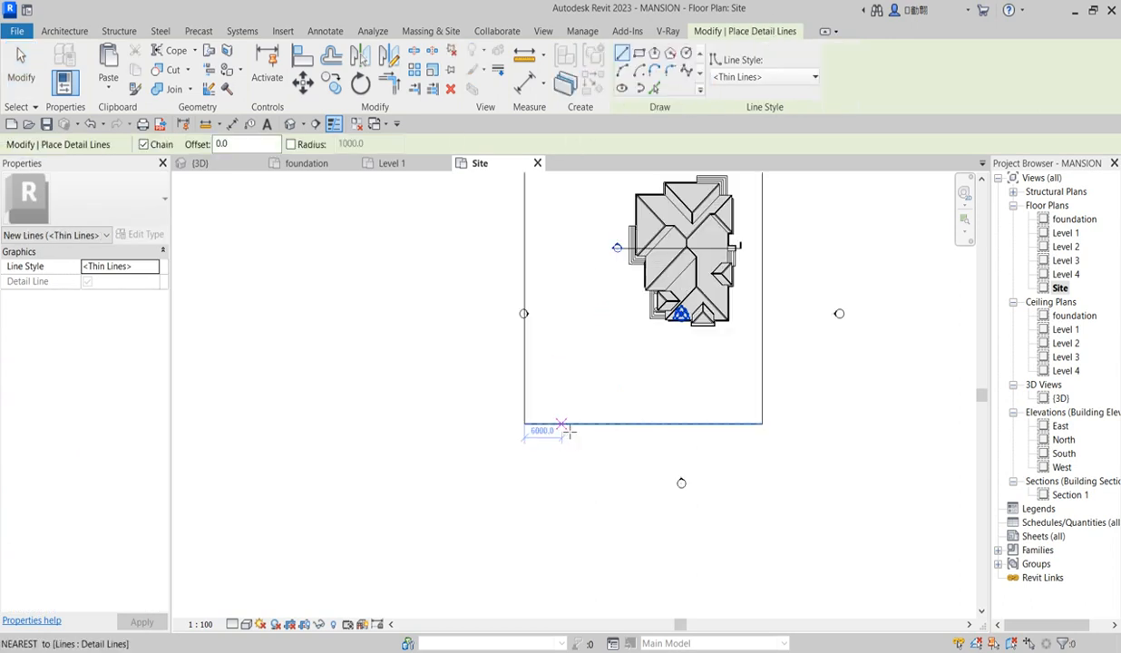
{"action": "scroll", "coordinate": [544, 428], "scroll_direction": "up", "scroll_amount": 1}
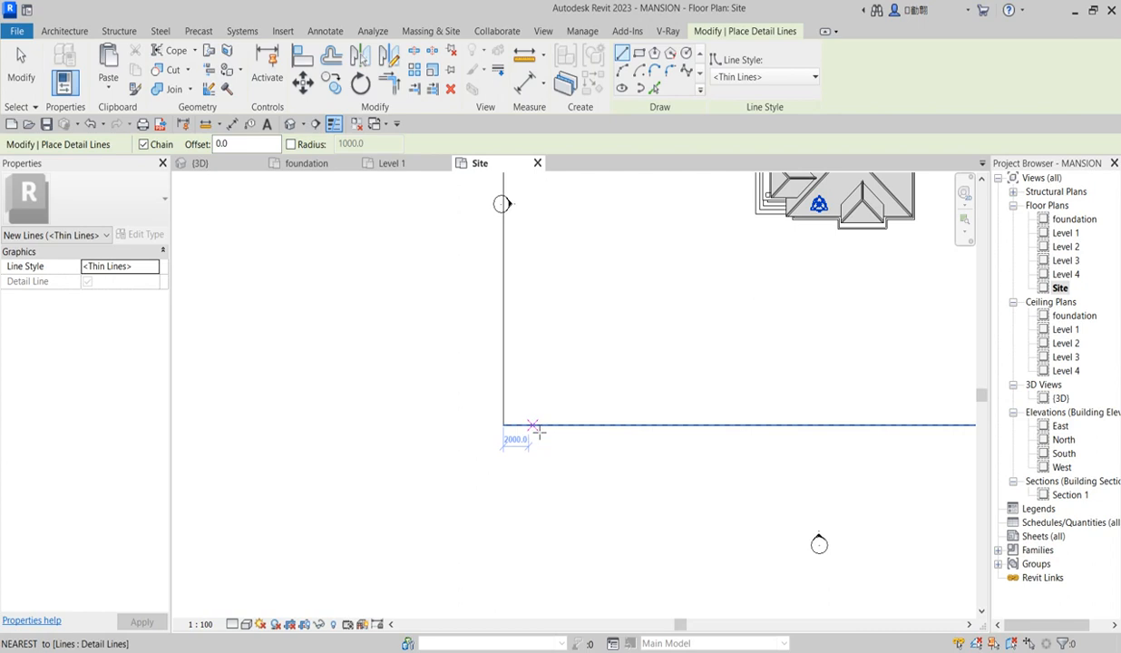
{"action": "left_click", "coordinate": [538, 432]}
{"action": "scroll", "coordinate": [536, 439], "scroll_direction": "up", "scroll_amount": 1}
{"action": "left_click", "coordinate": [529, 435]}
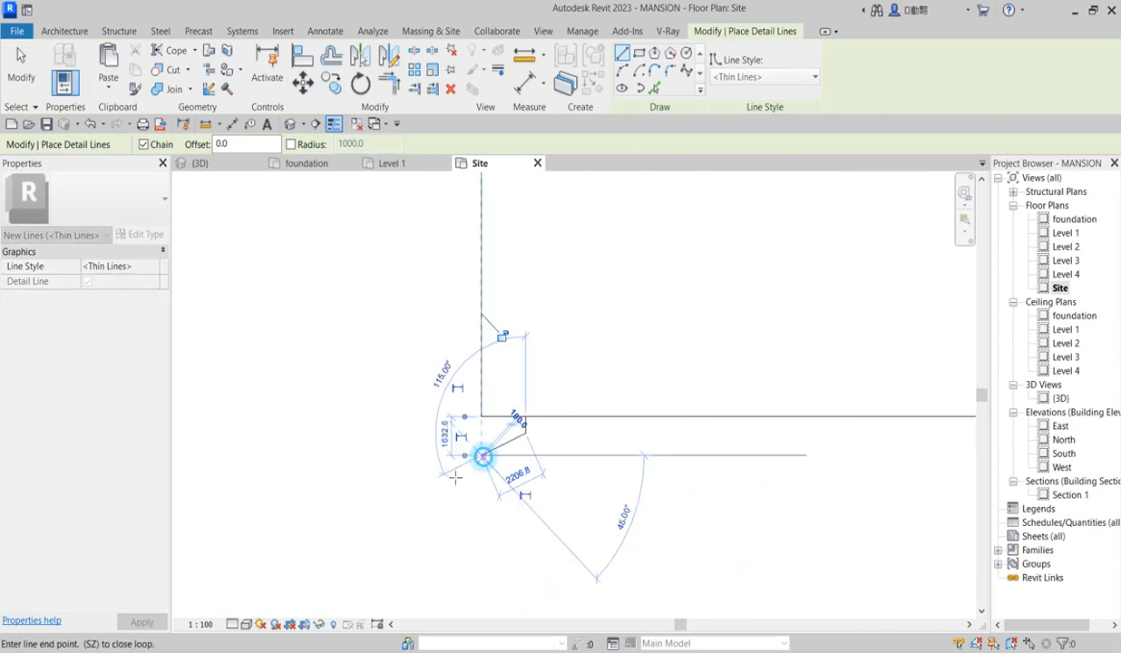
{"action": "scroll", "coordinate": [303, 468], "scroll_direction": "down", "scroll_amount": 2}
{"action": "left_click", "coordinate": [280, 460]}
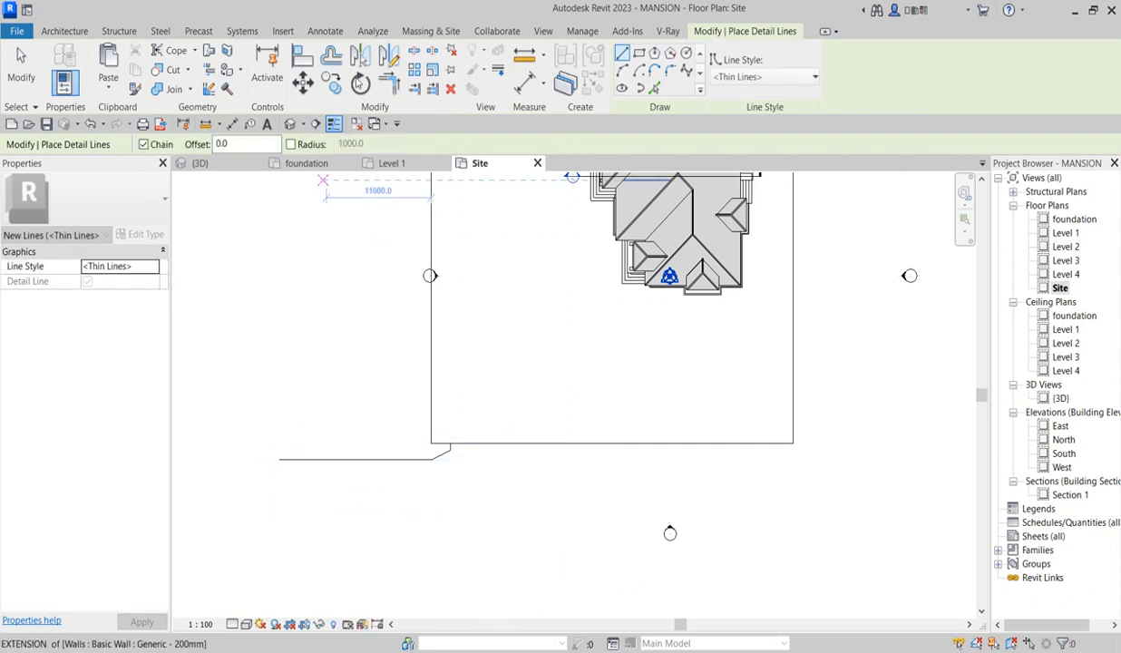
Offset the short vertical entrance line 3600 to the right as a copy, undoing the first offset made without copying
{"action": "left_click", "coordinate": [331, 56]}
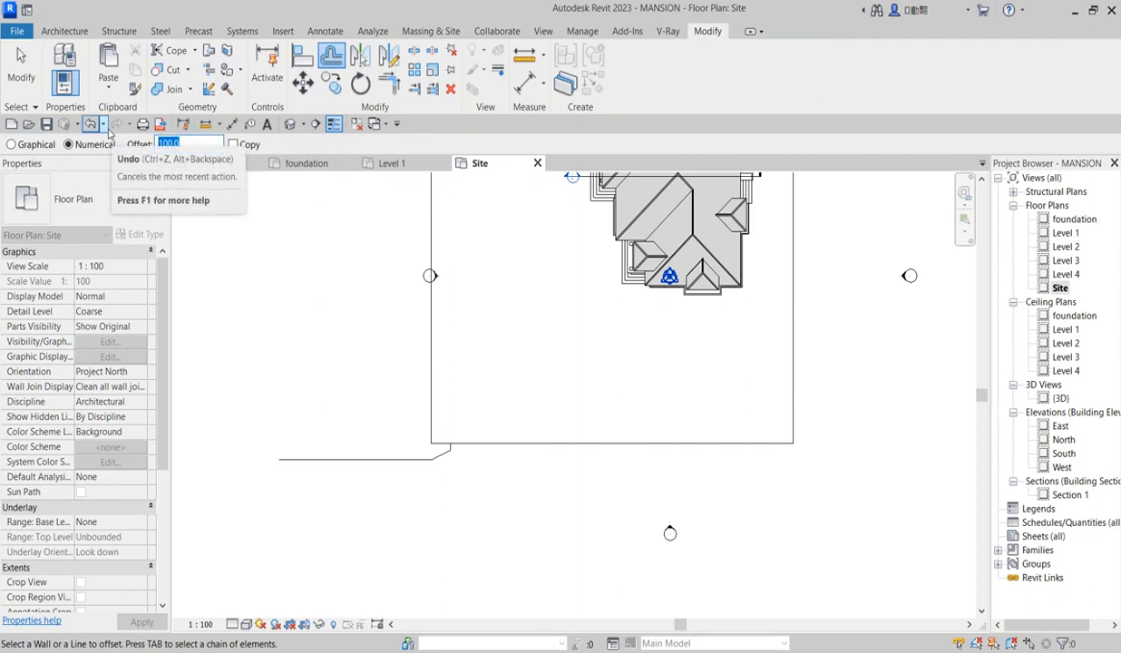
{"action": "type", "text": "3600"}
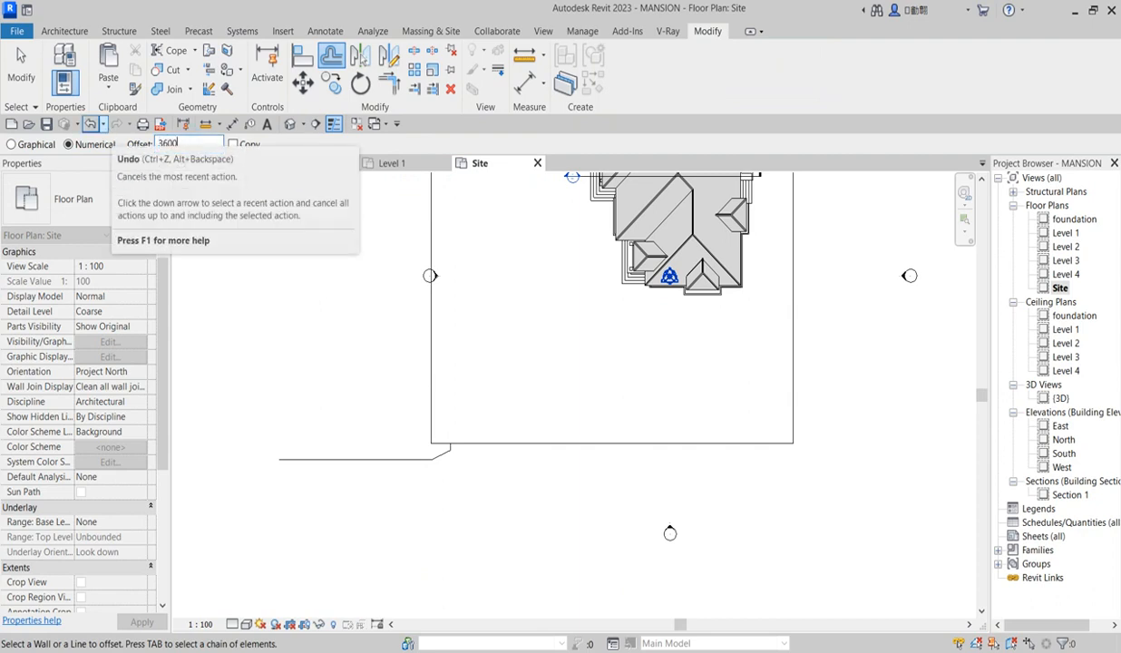
{"action": "scroll", "coordinate": [449, 440], "scroll_direction": "up", "scroll_amount": 5}
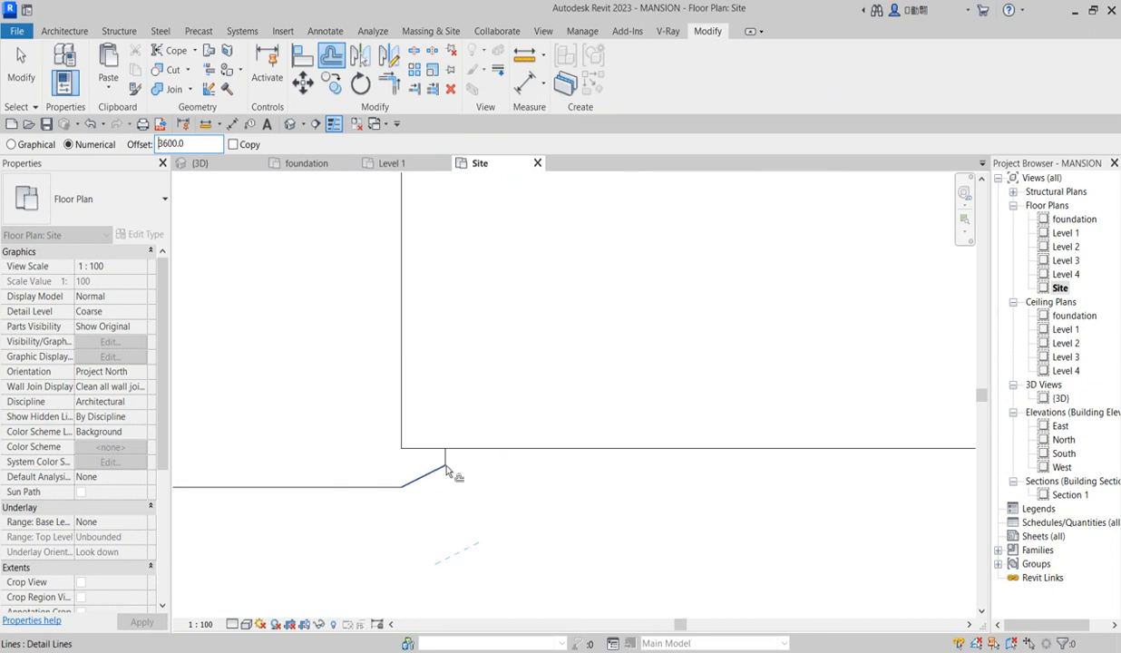
{"action": "left_click", "coordinate": [449, 458]}
{"action": "scroll", "coordinate": [599, 399], "scroll_direction": "down", "scroll_amount": 2}
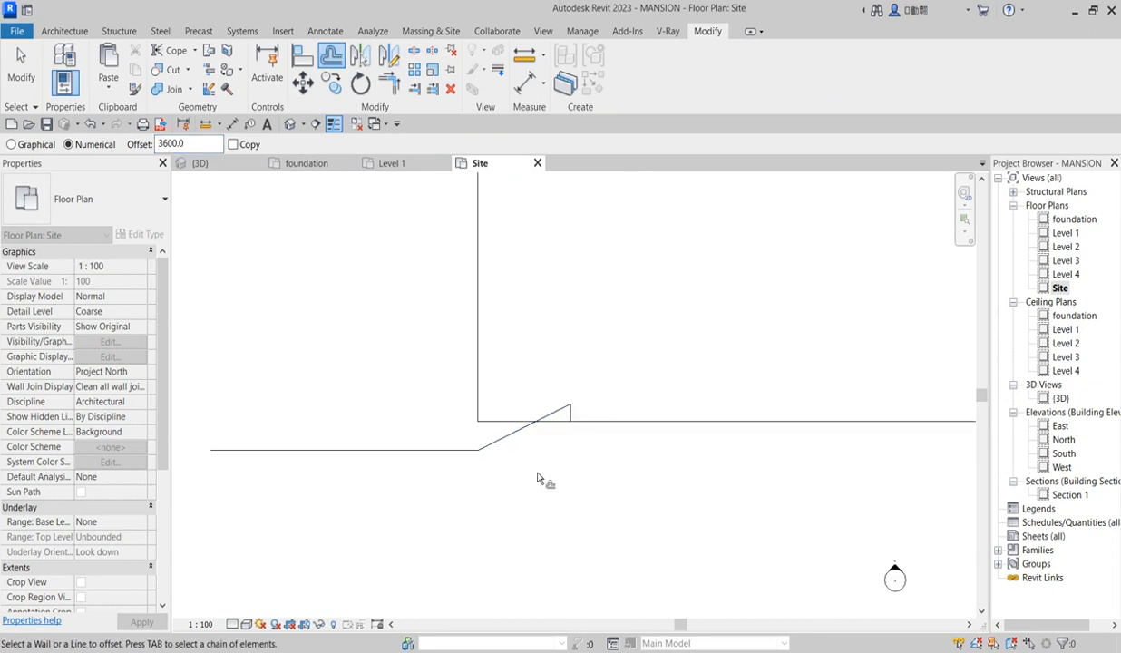
{"action": "key", "text": "ctrl+z"}
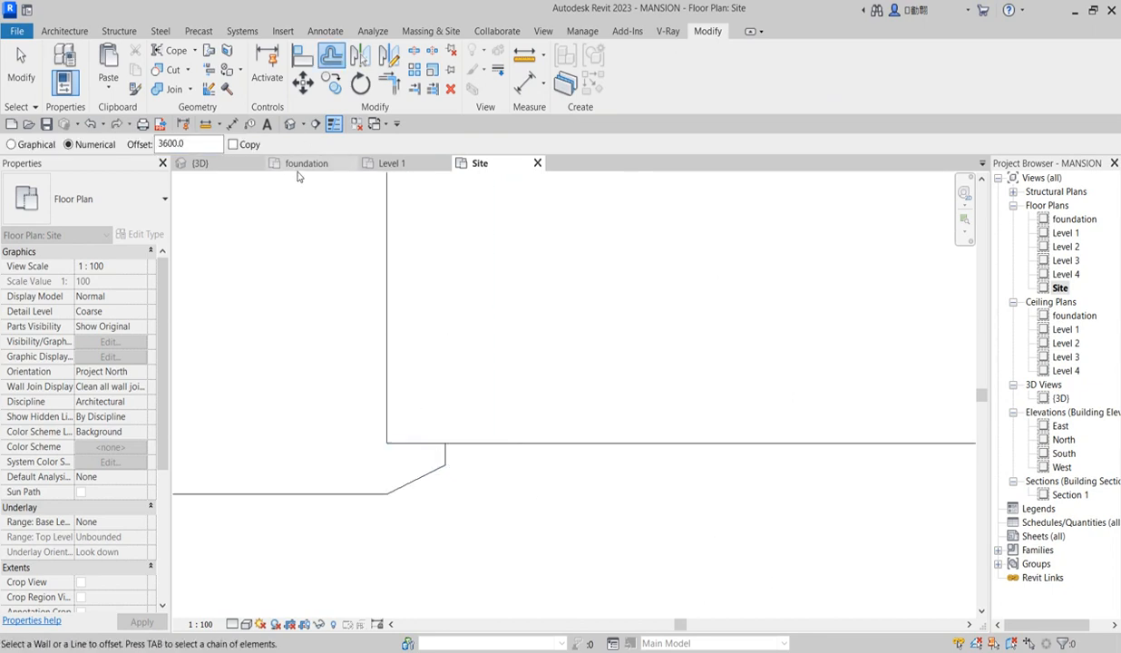
{"action": "left_click", "coordinate": [445, 458]}
{"action": "scroll", "coordinate": [521, 453], "scroll_direction": "down", "scroll_amount": 2}
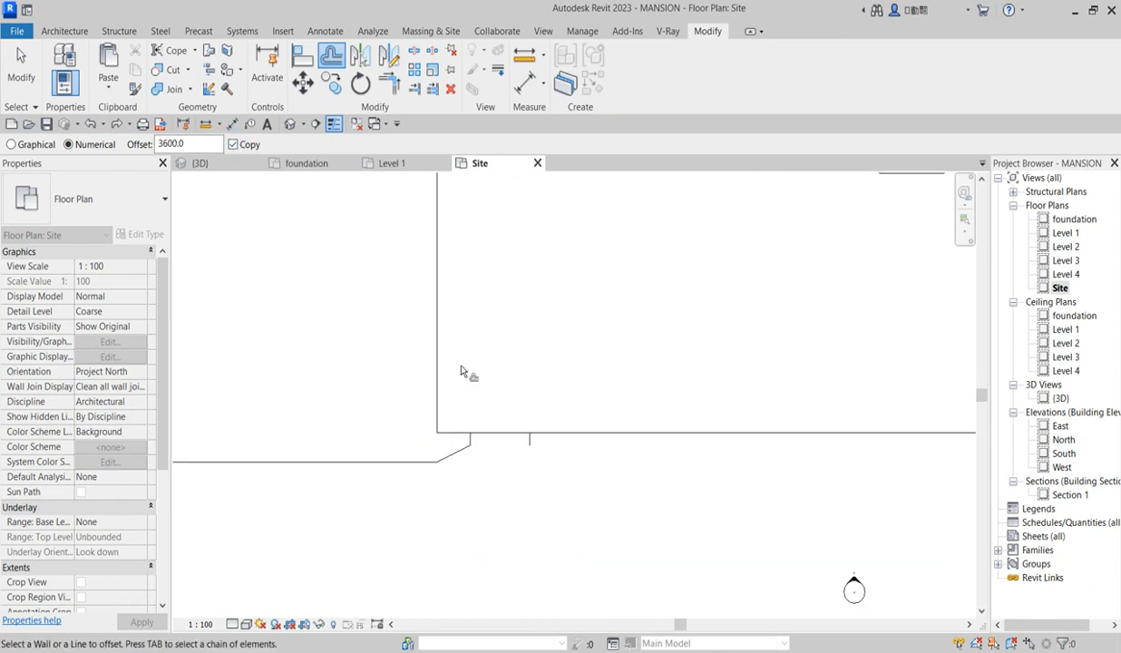
Mirror a copy of the entrance's short vertical and diagonal lines about a vertical axis drawn to their right
{"action": "key", "text": "Escape"}
{"action": "left_click_drag", "start_coordinate": [350, 388], "coordinate": [475, 514]}
{"action": "left_click", "coordinate": [388, 60]}
{"action": "left_click", "coordinate": [495, 431]}
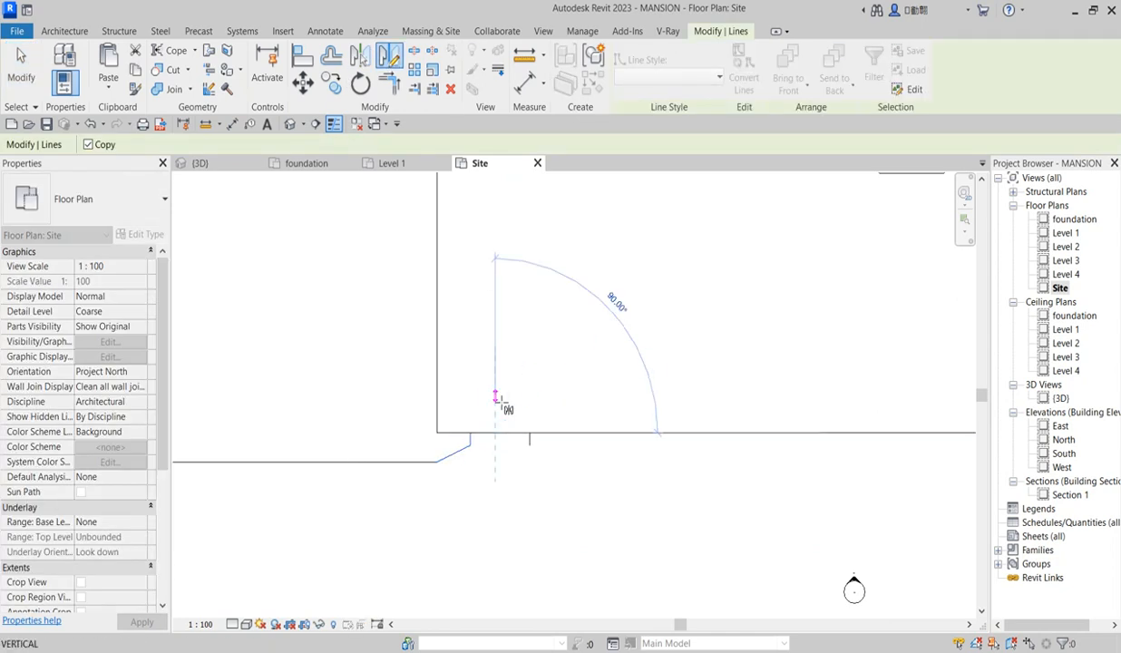
{"action": "left_click", "coordinate": [495, 399]}
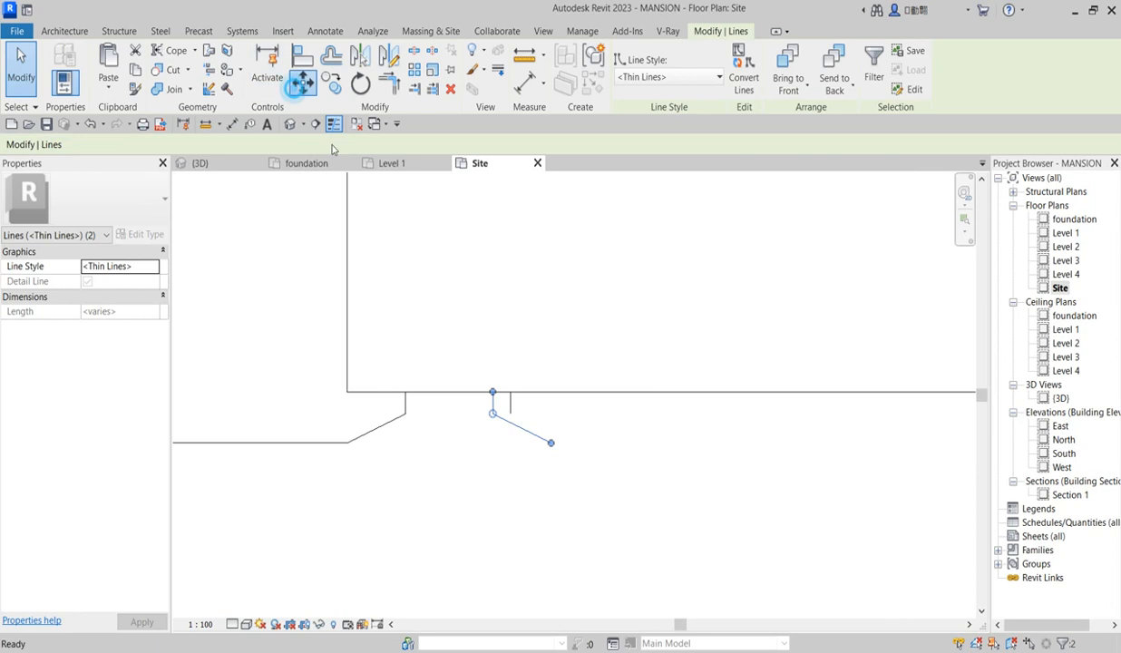
Move the mirrored pair of lines horizontally so its upper endpoint meets the offset line's endpoint on the plot boundary
{"action": "left_click", "coordinate": [296, 91]}
{"action": "scroll", "coordinate": [500, 392], "scroll_direction": "up", "scroll_amount": 3}
{"action": "left_click", "coordinate": [483, 409]}
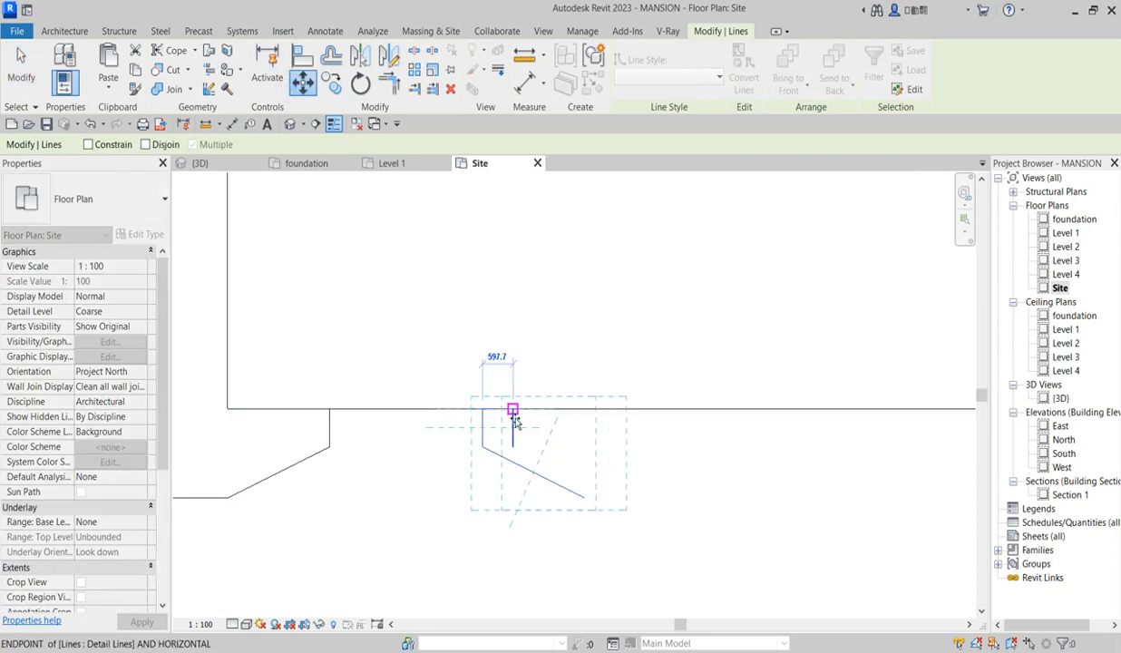
{"action": "left_click", "coordinate": [512, 411]}
{"action": "left_click", "coordinate": [547, 378]}
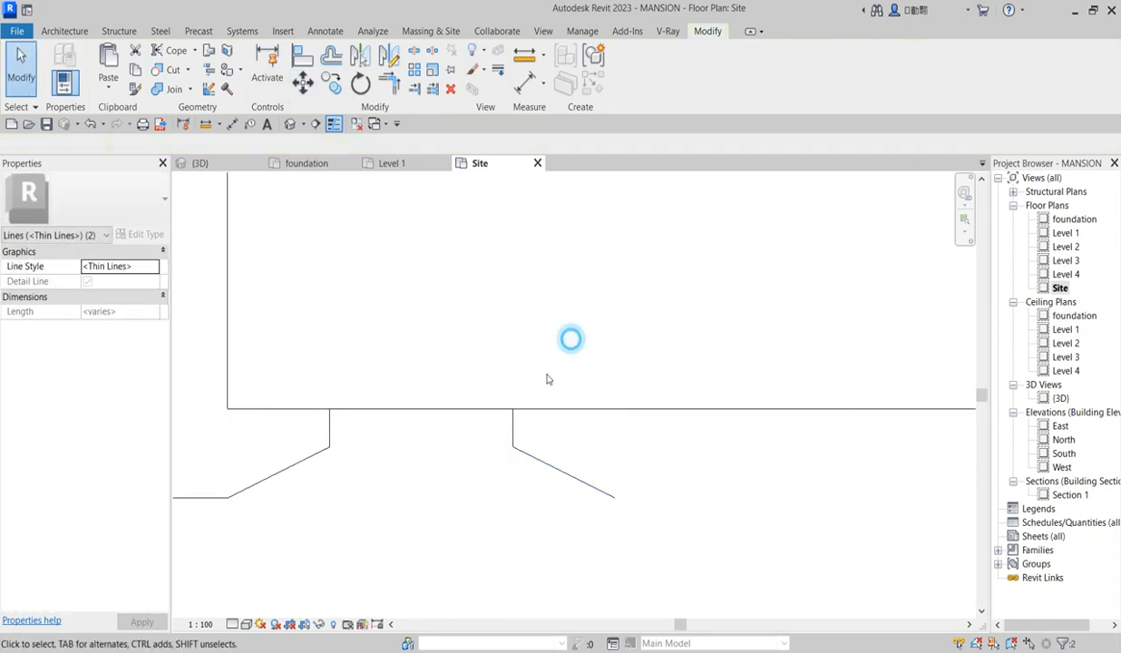
{"action": "left_click", "coordinate": [513, 426]}
{"action": "key", "text": "Escape"}
Draw a 37000 horizontal Thin Lines detail line rightward from the outer end of the mirrored diagonal
{"action": "scroll", "coordinate": [532, 446], "scroll_direction": "down", "scroll_amount": 3}
{"action": "scroll", "coordinate": [543, 450], "scroll_direction": "up", "scroll_amount": 1}
{"action": "left_click", "coordinate": [536, 443]}
{"action": "scroll", "coordinate": [533, 428], "scroll_direction": "down", "scroll_amount": 4}
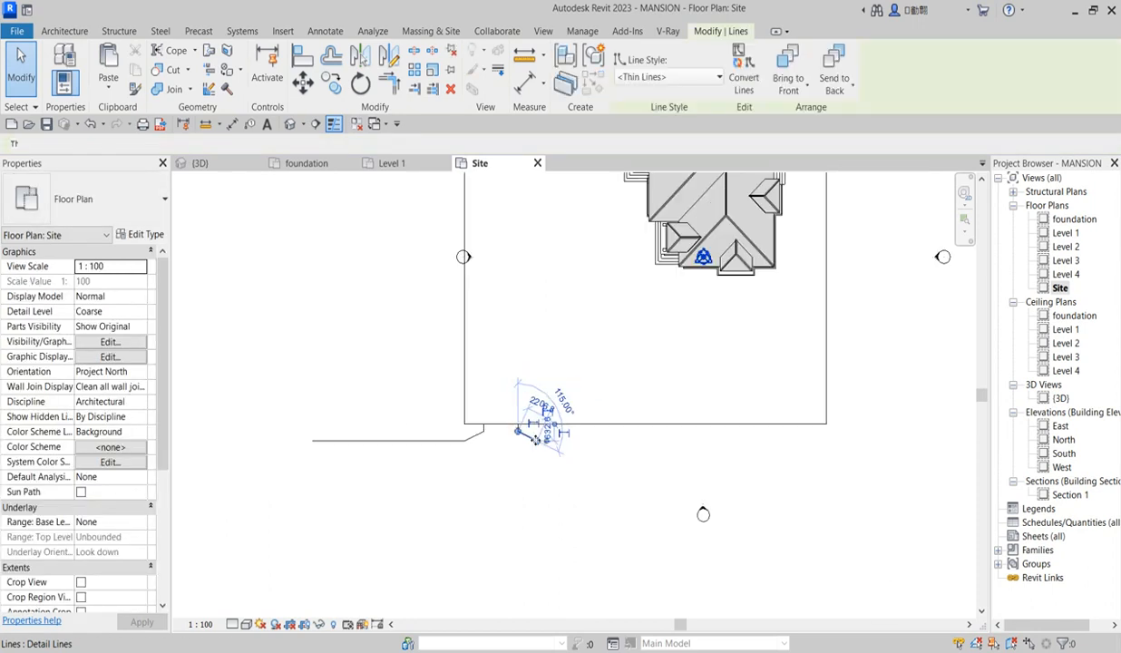
{"action": "left_click", "coordinate": [590, 87]}
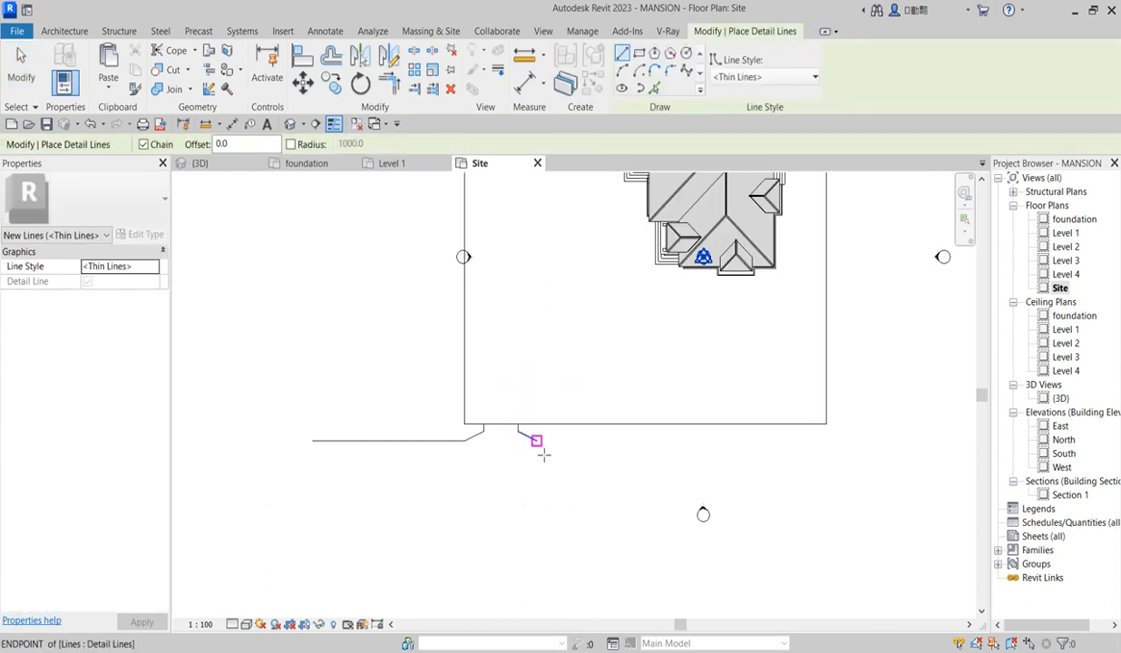
{"action": "left_click", "coordinate": [537, 441]}
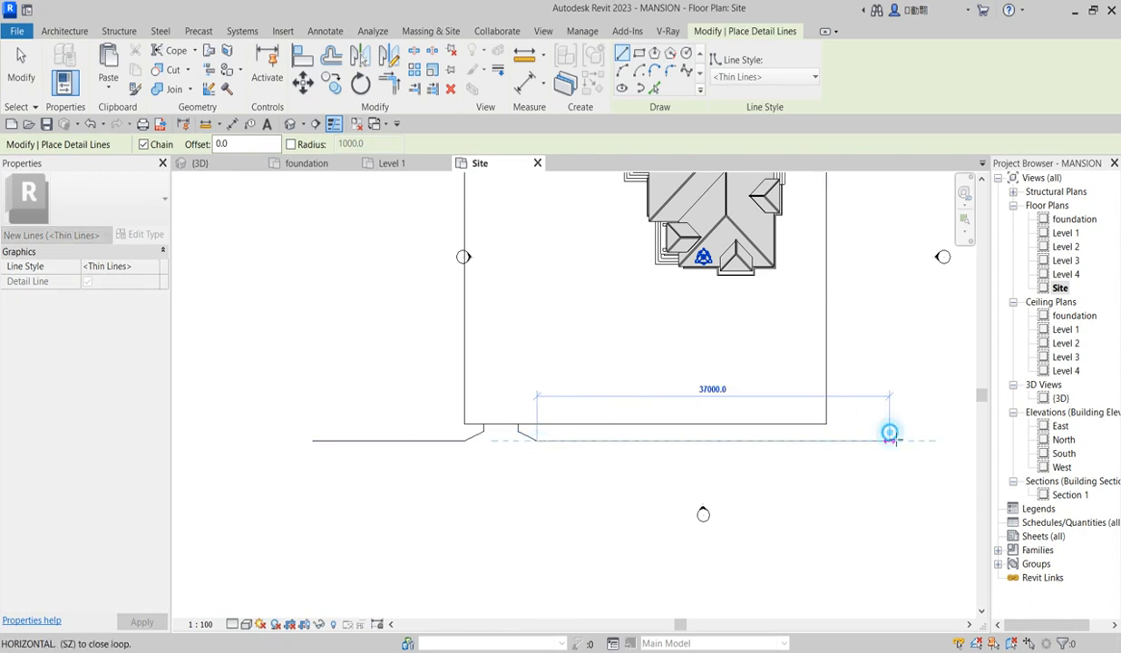
{"action": "left_click", "coordinate": [890, 436]}
{"action": "key", "text": "Escape"}
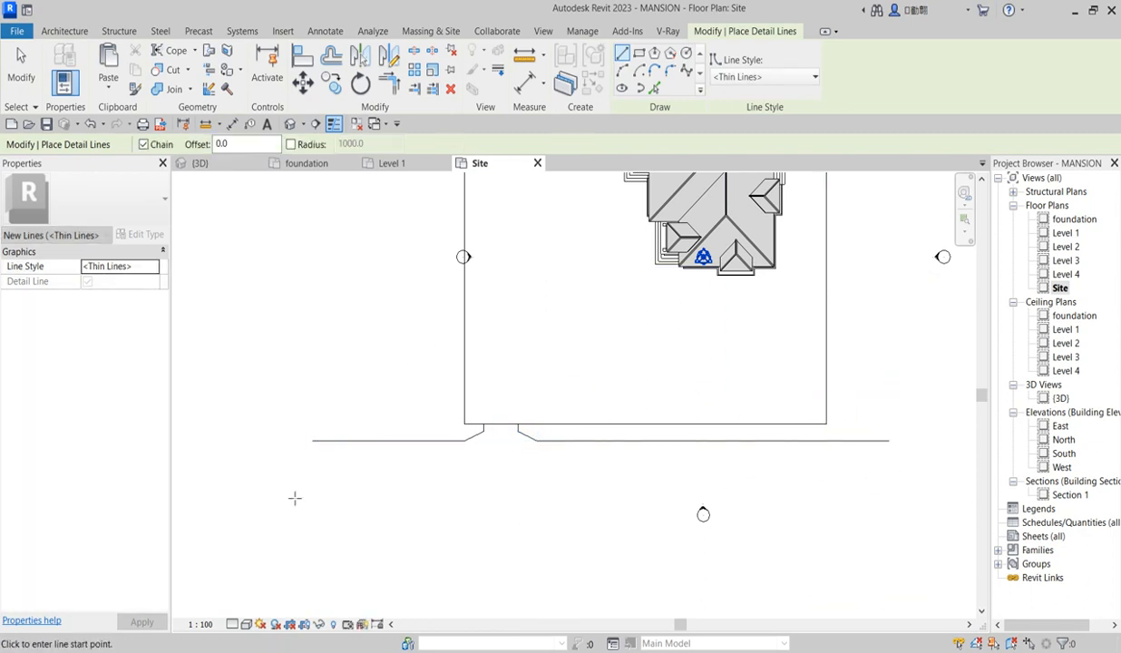
Draw a horizontal detail line about 60600 mm long below and parallel to the driveway-side road line as the road's opposite edge
{"action": "left_click", "coordinate": [312, 441]}
{"action": "left_click", "coordinate": [312, 481]}
{"action": "left_click", "coordinate": [890, 483]}
{"action": "key", "text": "Escape"}
{"action": "key", "text": "Escape"}
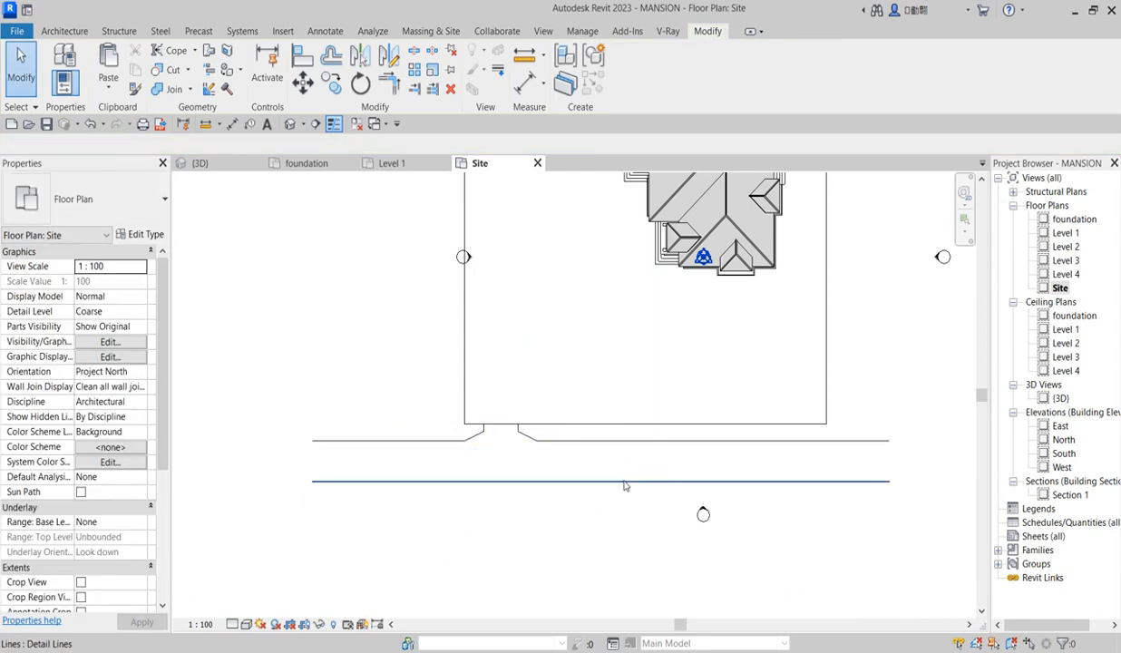
Set the lower road line's distance from the lot's front boundary to 6500 mm and make that dimension permanent
{"action": "left_click", "coordinate": [624, 482]}
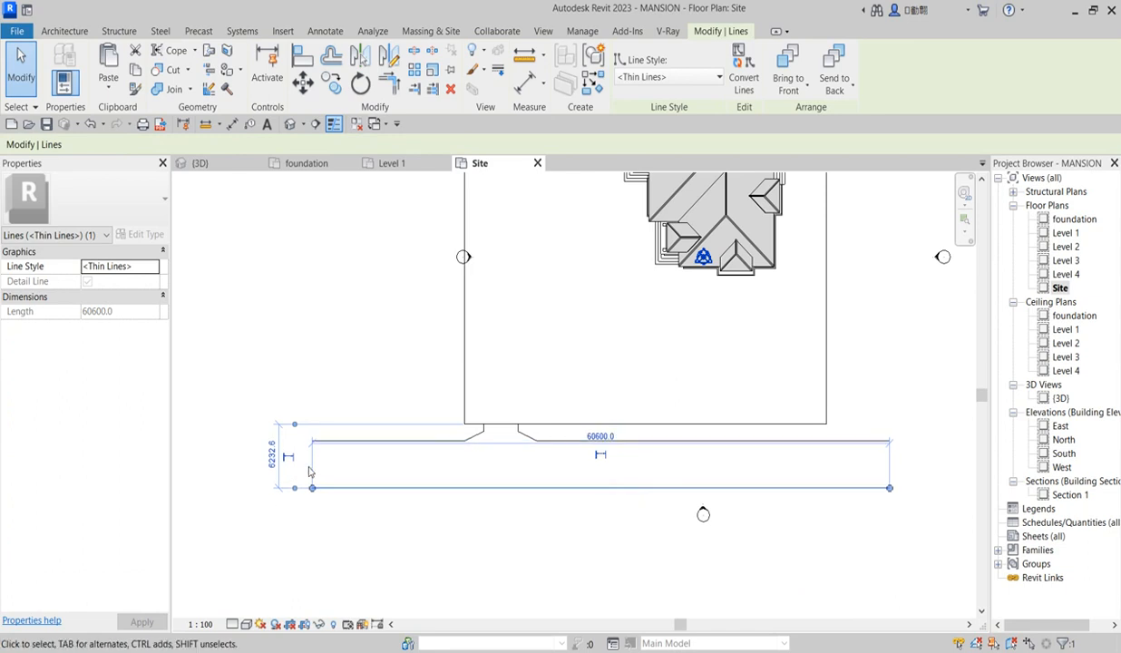
{"action": "key", "text": "Down"}
{"action": "left_click", "coordinate": [280, 465]}
{"action": "left_click", "coordinate": [275, 458]}
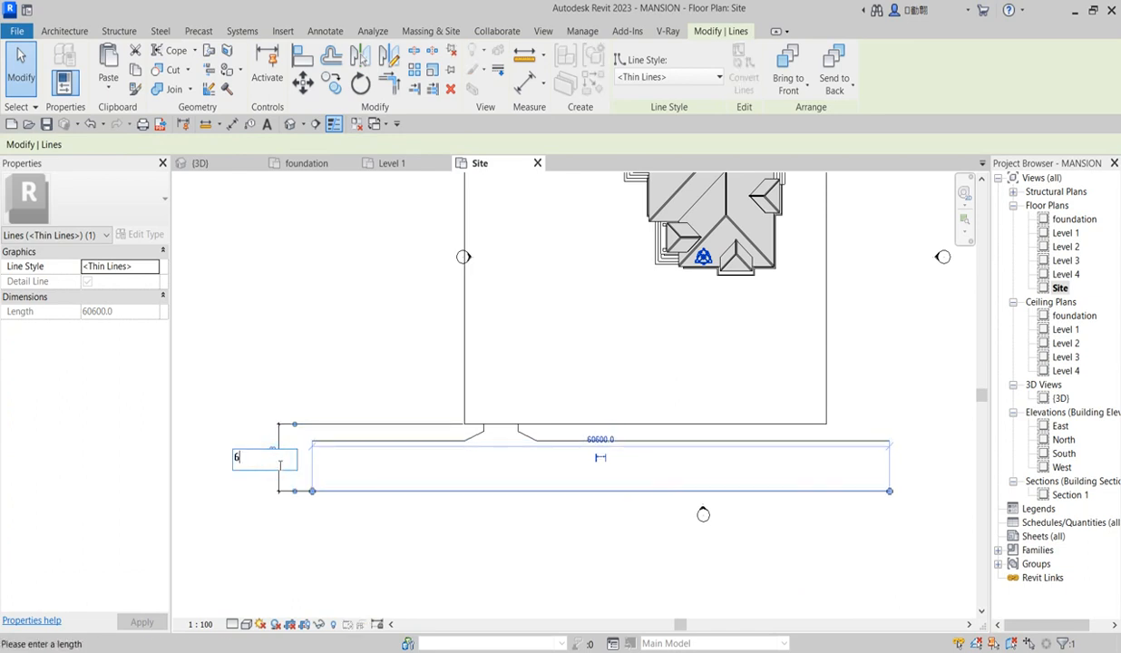
{"action": "key", "text": "Return"}
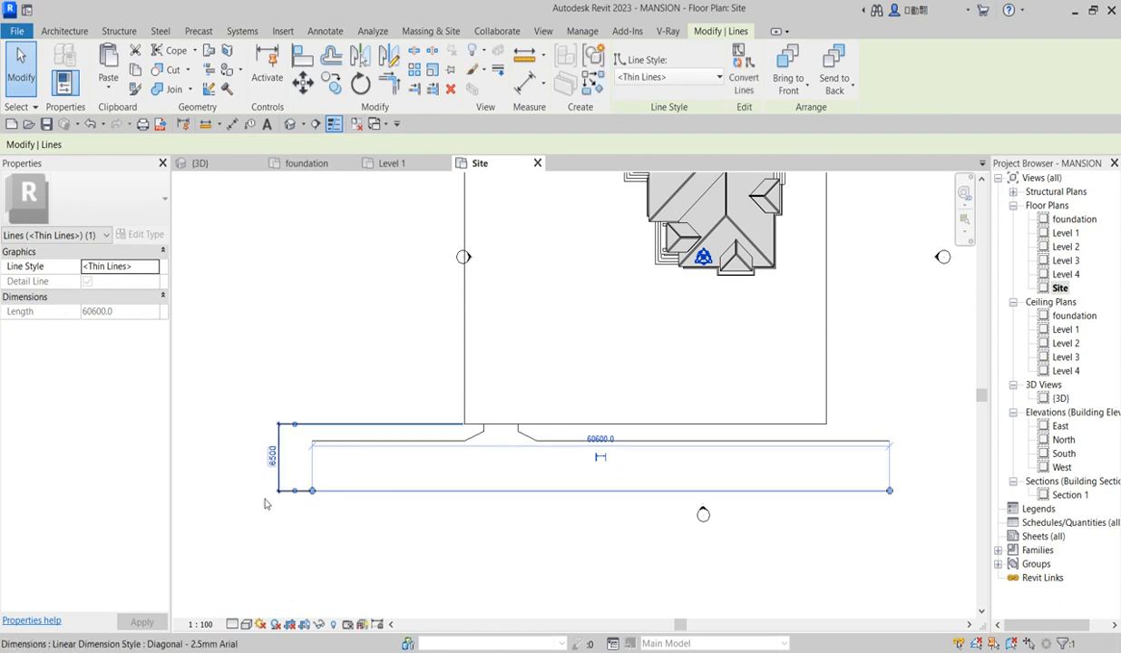
{"action": "scroll", "coordinate": [254, 471], "scroll_direction": "up", "scroll_amount": 3}
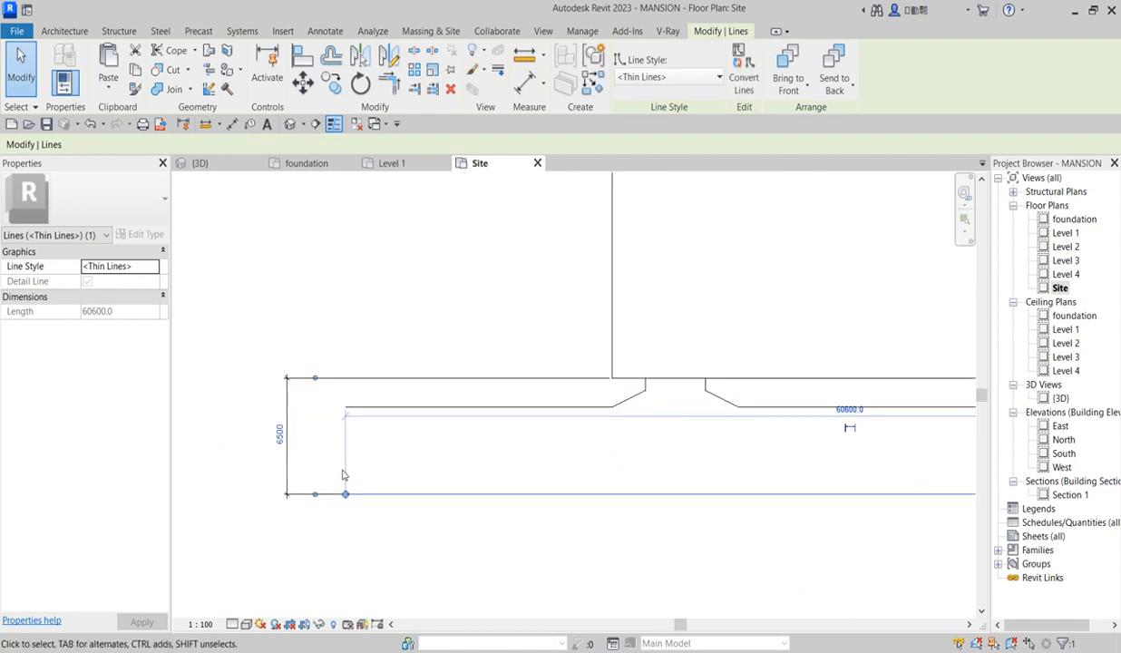
Delete the permanent dimension between the lot boundary and the lower road line
{"action": "left_click", "coordinate": [405, 538]}
{"action": "left_click", "coordinate": [290, 436]}
{"action": "key", "text": "Delete"}
Place an aligned dimension between the upper and lower road lines, to the left of the driveway opening
{"action": "left_click", "coordinate": [528, 83]}
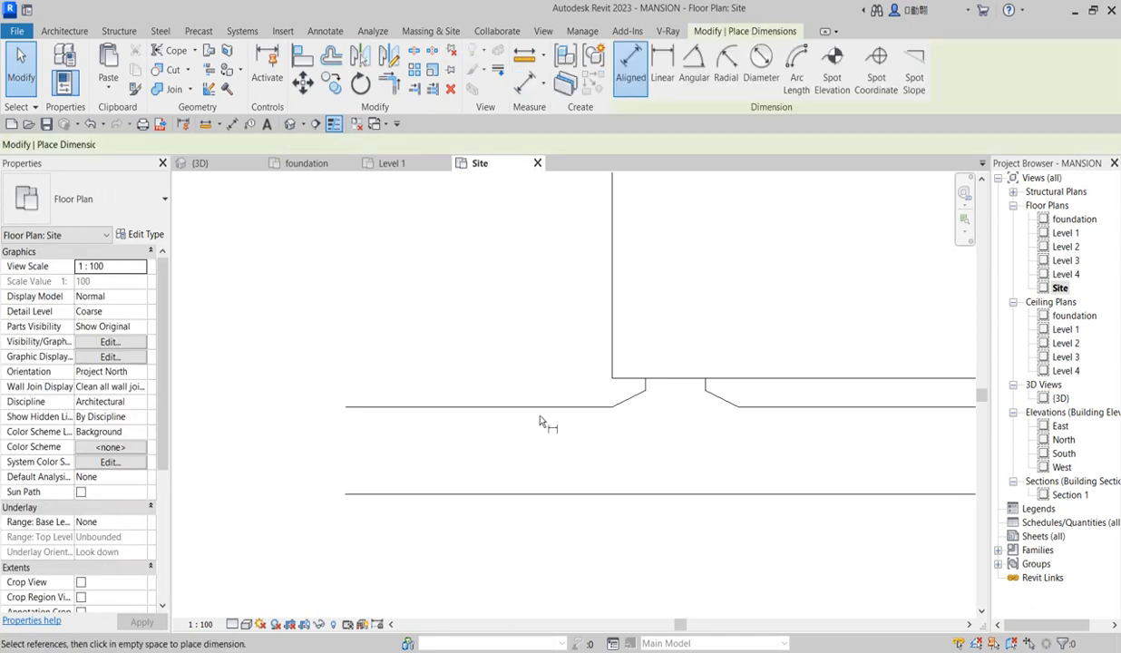
{"action": "left_click", "coordinate": [516, 406]}
{"action": "left_click", "coordinate": [520, 492]}
{"action": "left_click", "coordinate": [517, 453]}
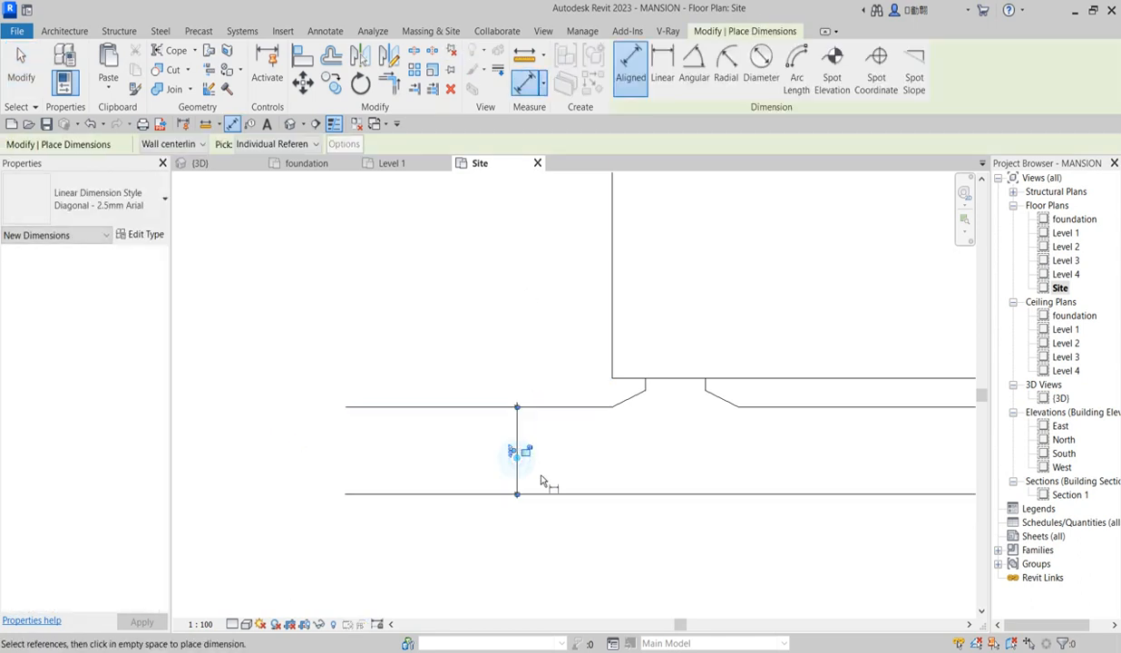
{"action": "scroll", "coordinate": [544, 507], "scroll_direction": "up", "scroll_amount": 3}
{"action": "right_click", "coordinate": [563, 508]}
{"action": "left_click", "coordinate": [615, 313]}
{"action": "right_click", "coordinate": [615, 310]}
{"action": "left_click", "coordinate": [627, 316]}
Set the road width to 6500 mm by repositioning the lower road line through the dimension between the two road lines
{"action": "left_click", "coordinate": [608, 474]}
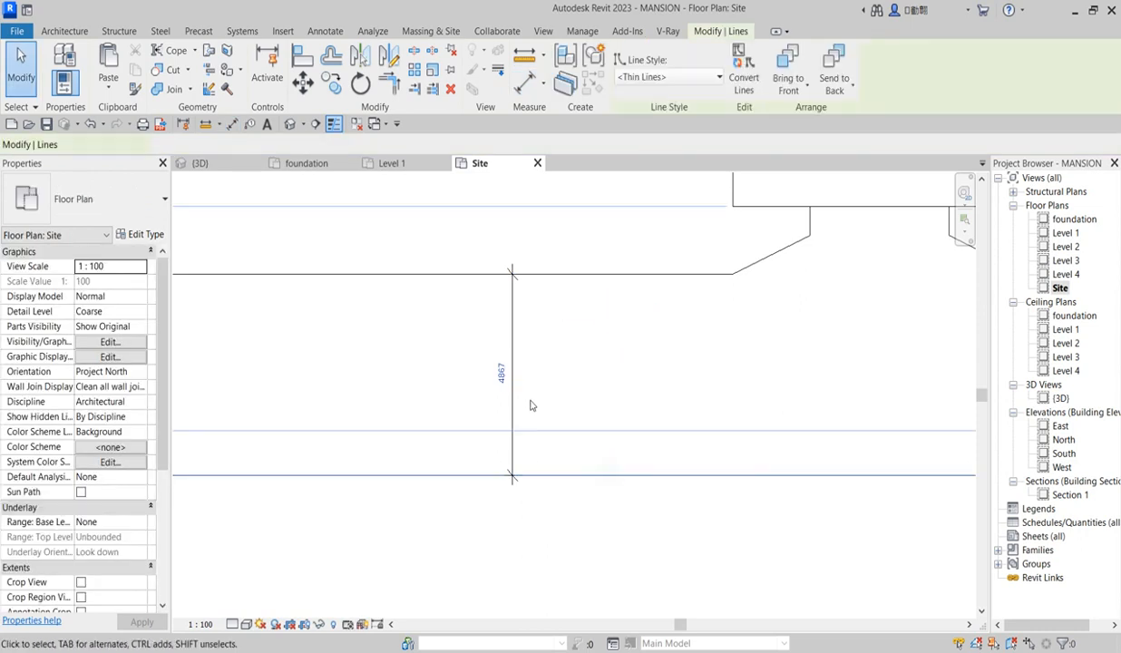
{"action": "left_click", "coordinate": [500, 379]}
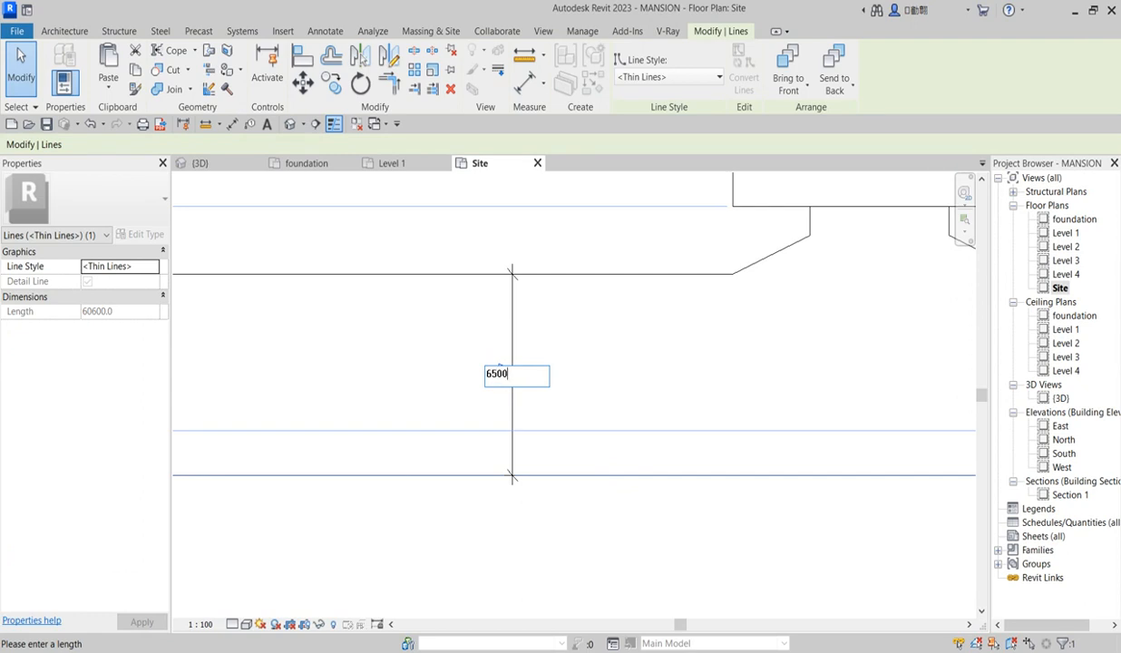
{"action": "type", "text": "6500"}
{"action": "key", "text": "Return"}
{"action": "scroll", "coordinate": [478, 496], "scroll_direction": "down", "scroll_amount": 2}
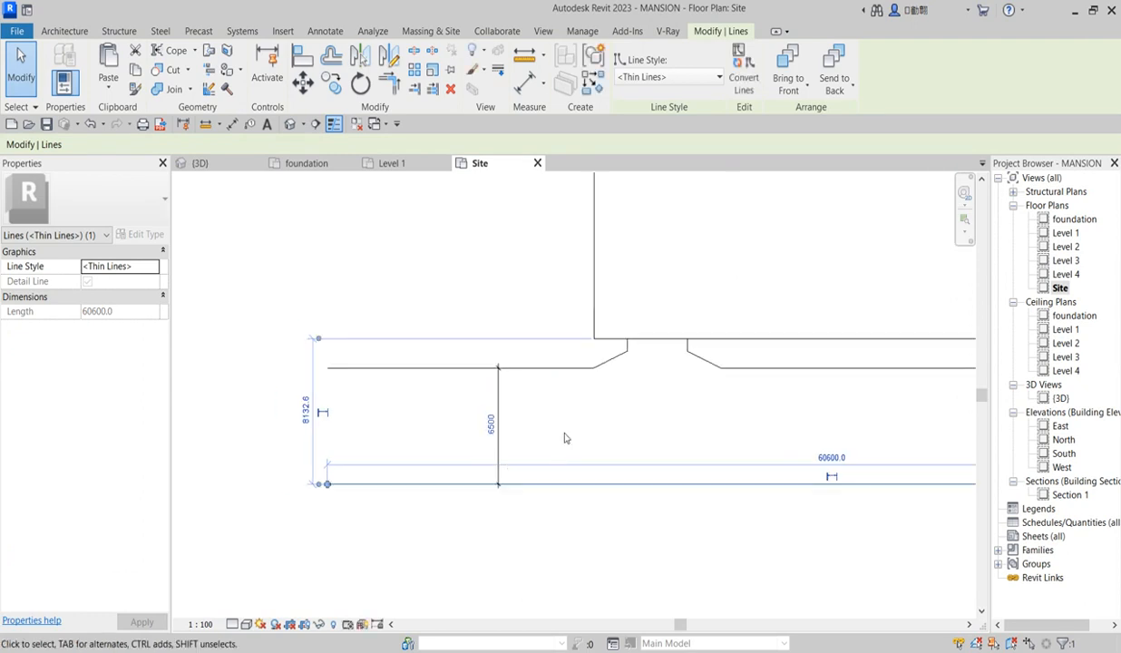
Remove the road width dimension placed between the two road lines
{"action": "key", "text": "Escape"}
{"action": "left_click", "coordinate": [497, 434]}
{"action": "key", "text": "Escape"}
{"action": "scroll", "coordinate": [498, 438], "scroll_direction": "down", "scroll_amount": 4}
{"action": "scroll", "coordinate": [585, 448], "scroll_direction": "up", "scroll_amount": 5}
{"action": "scroll", "coordinate": [641, 437], "scroll_direction": "down", "scroll_amount": 4}
Draw a five-segment zigzag break line in thin detail lines across both road lines at the road's left end
{"action": "left_click", "coordinate": [481, 417]}
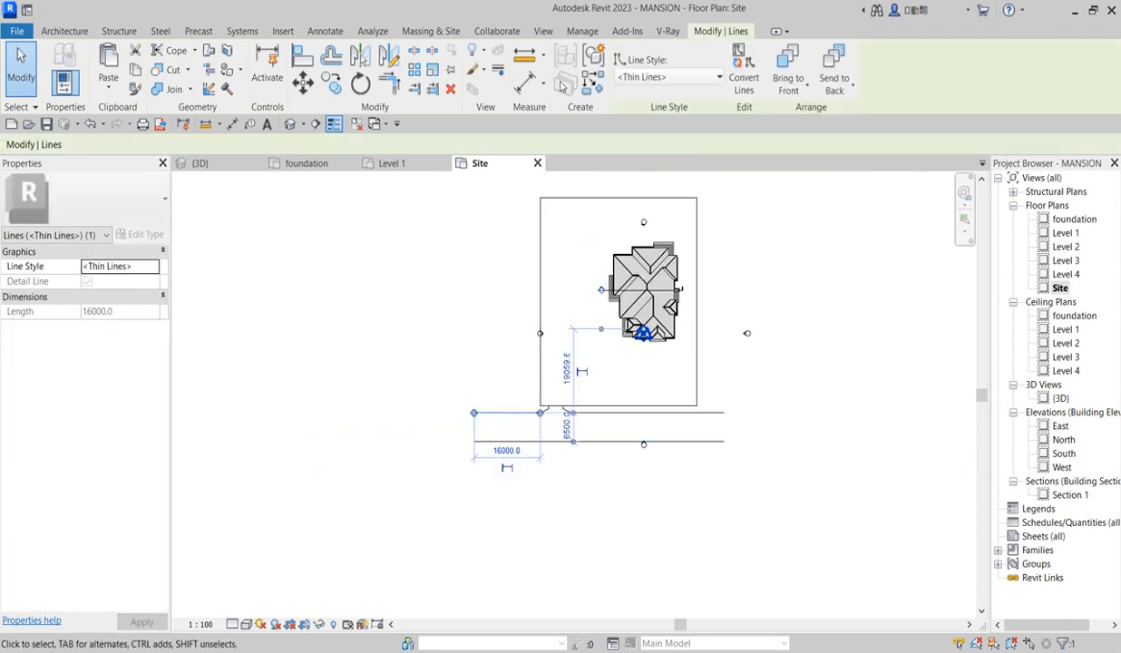
{"action": "left_click", "coordinate": [589, 82]}
{"action": "scroll", "coordinate": [475, 458], "scroll_direction": "up", "scroll_amount": 5}
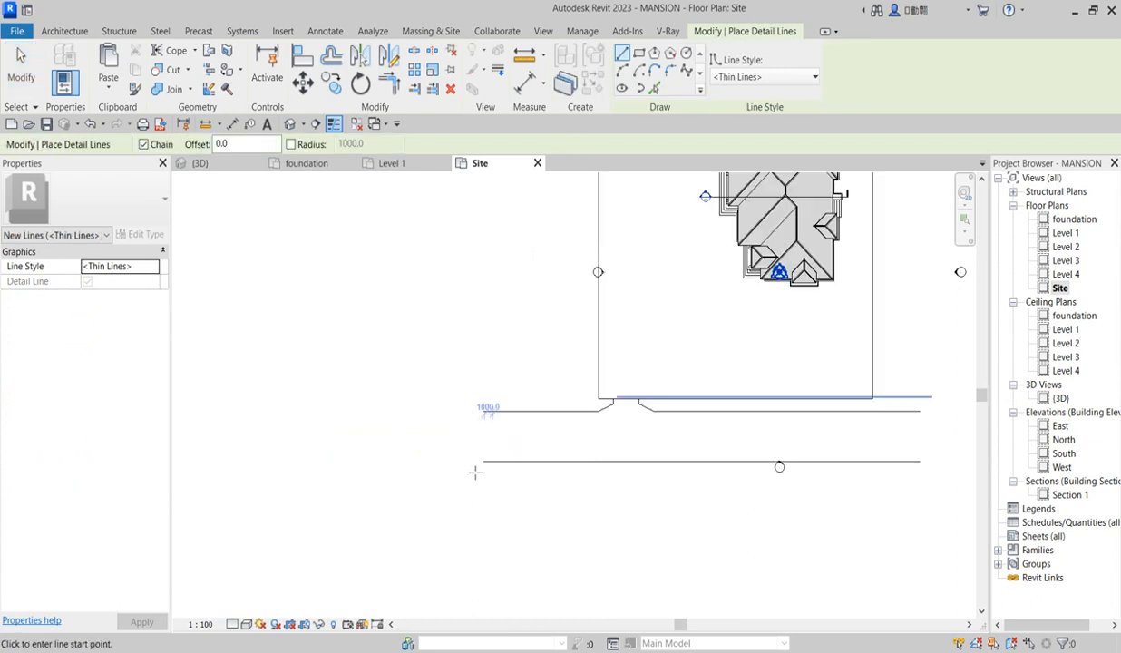
{"action": "left_click", "coordinate": [507, 374]}
{"action": "scroll", "coordinate": [504, 424], "scroll_direction": "up", "scroll_amount": 2}
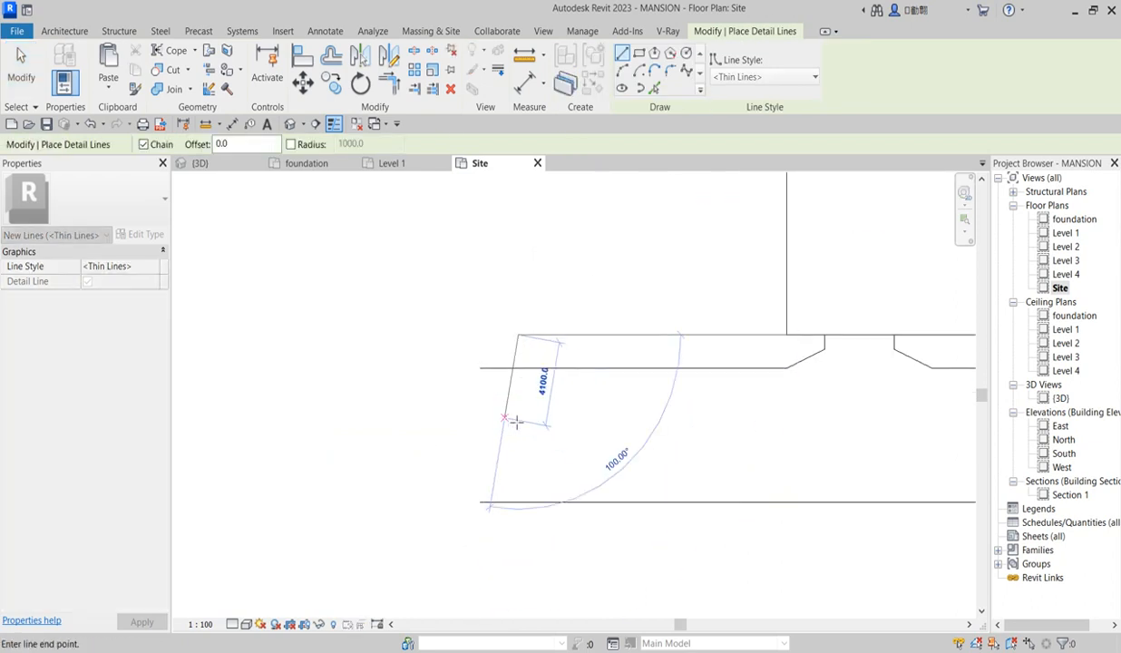
{"action": "left_click", "coordinate": [518, 415]}
{"action": "left_click", "coordinate": [482, 433]}
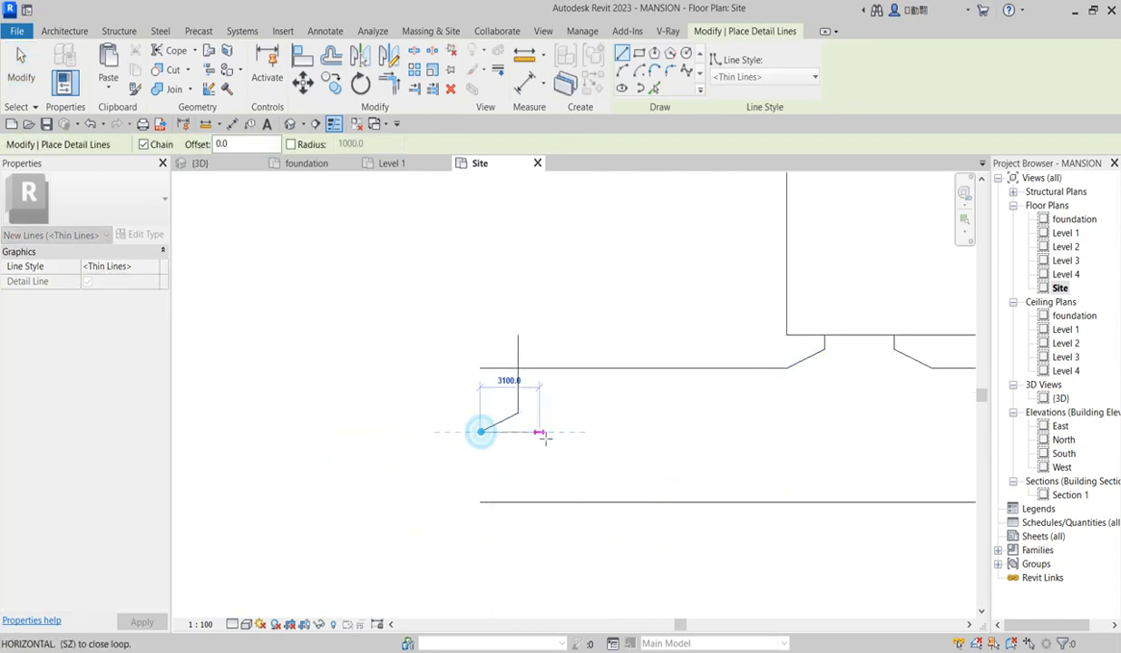
{"action": "left_click", "coordinate": [555, 432]}
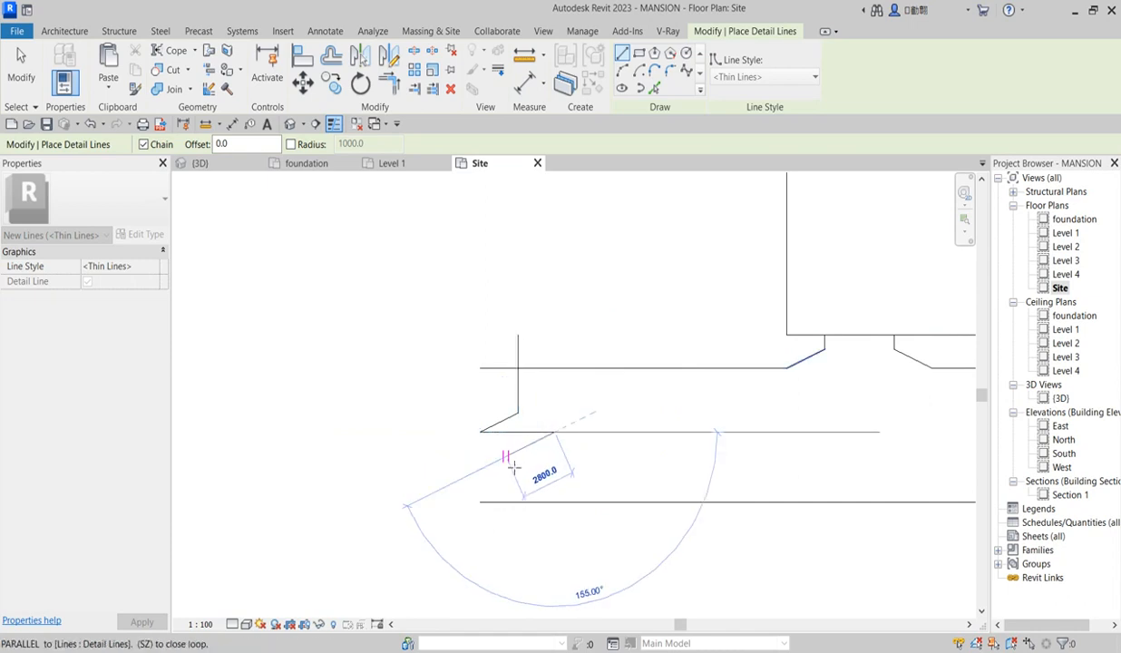
{"action": "left_click", "coordinate": [518, 450]}
{"action": "left_click", "coordinate": [518, 533]}
{"action": "scroll", "coordinate": [334, 315], "scroll_direction": "down", "scroll_amount": 3}
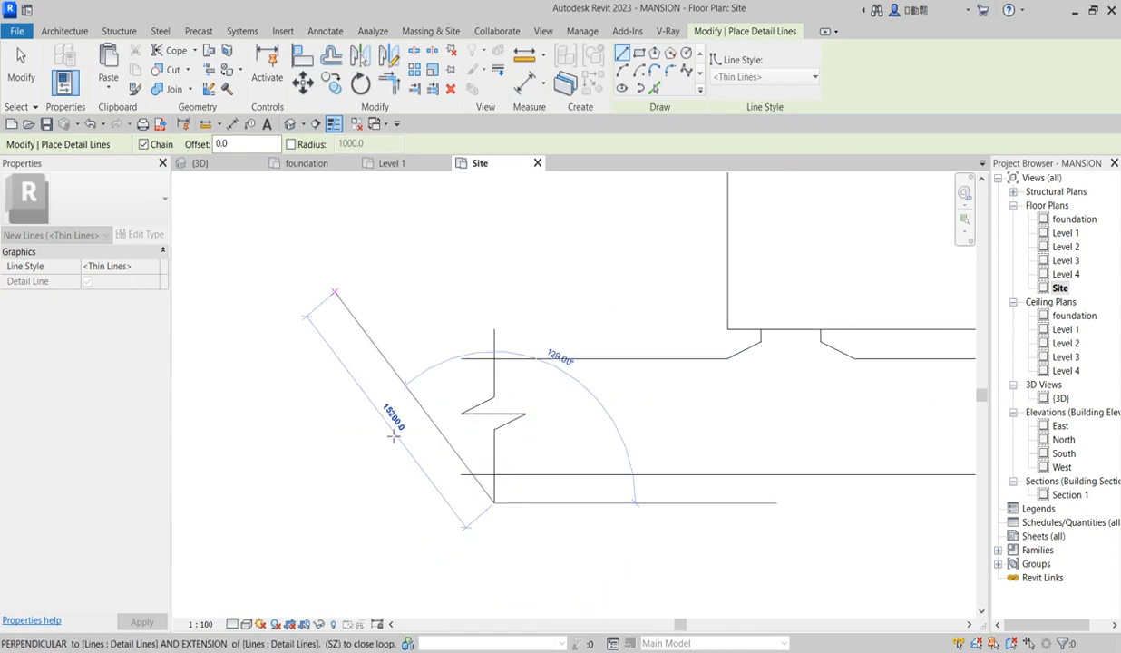
{"action": "key", "text": "Escape"}
{"action": "key", "text": "Escape"}
Copy the five break line segments from the road's left end to its right end
{"action": "left_click_drag", "start_coordinate": [358, 305], "coordinate": [446, 432]}
{"action": "left_click", "coordinate": [331, 83]}
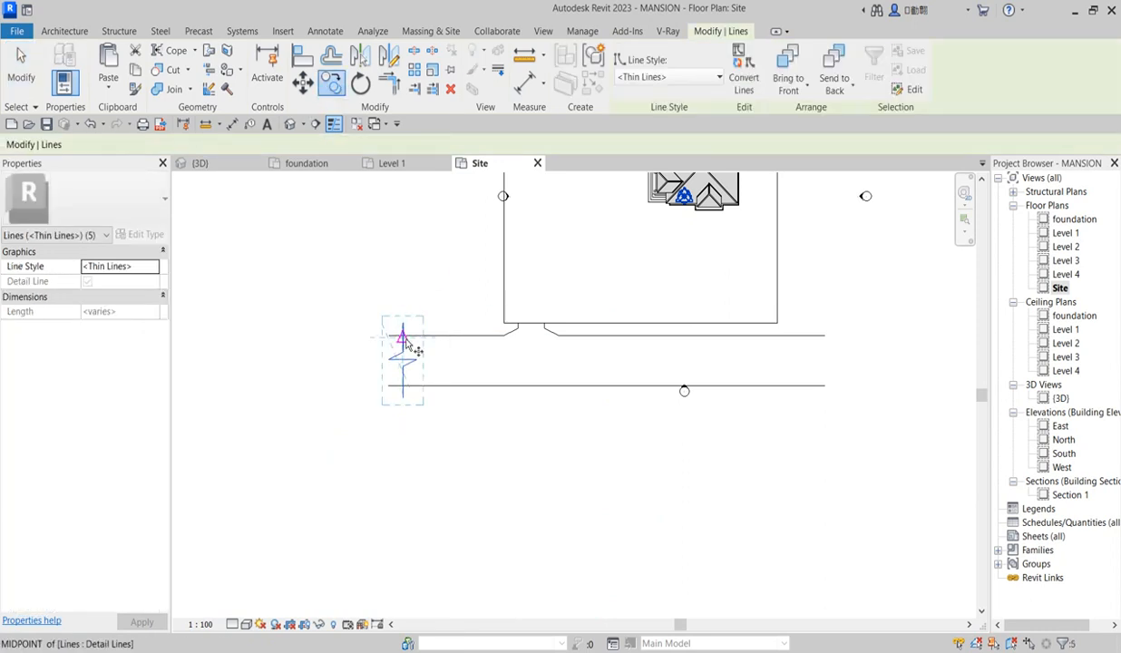
{"action": "left_click", "coordinate": [402, 336]}
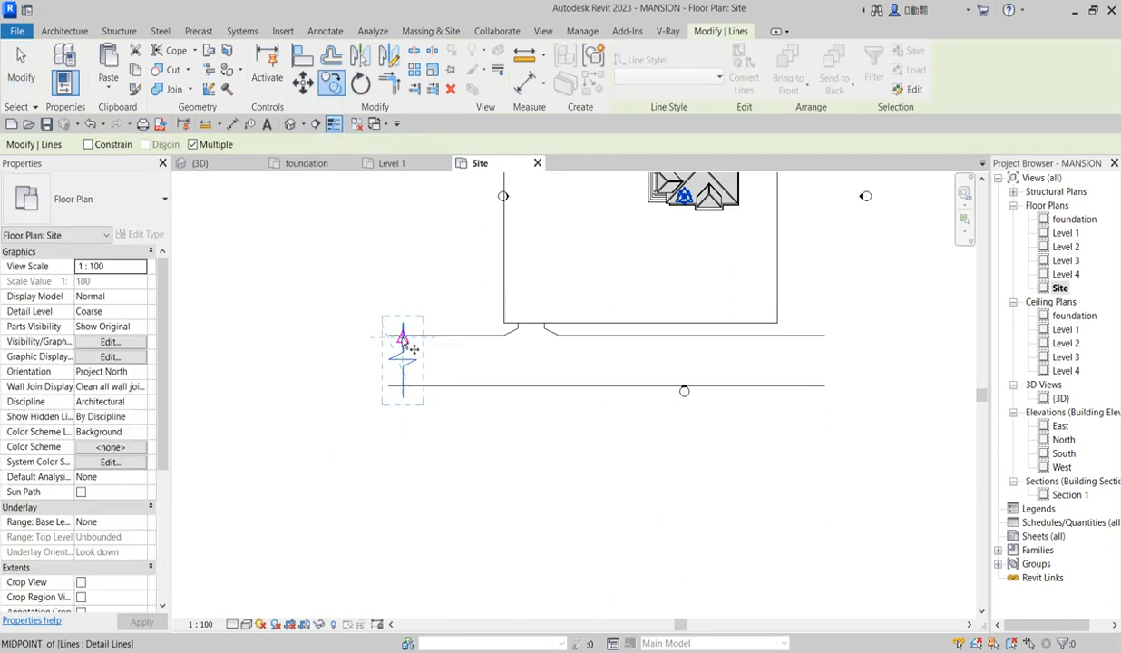
{"action": "left_click", "coordinate": [816, 346]}
{"action": "scroll", "coordinate": [816, 346], "scroll_direction": "up", "scroll_amount": 3}
{"action": "key", "text": "Escape"}
Split the lot's front boundary at the driveway and trim both parts to the driveway edges, leaving the entrance open
{"action": "scroll", "coordinate": [861, 379], "scroll_direction": "down", "scroll_amount": 3}
{"action": "scroll", "coordinate": [778, 305], "scroll_direction": "up", "scroll_amount": 2}
{"action": "scroll", "coordinate": [725, 344], "scroll_direction": "down", "scroll_amount": 2}
{"action": "scroll", "coordinate": [580, 265], "scroll_direction": "up", "scroll_amount": 4}
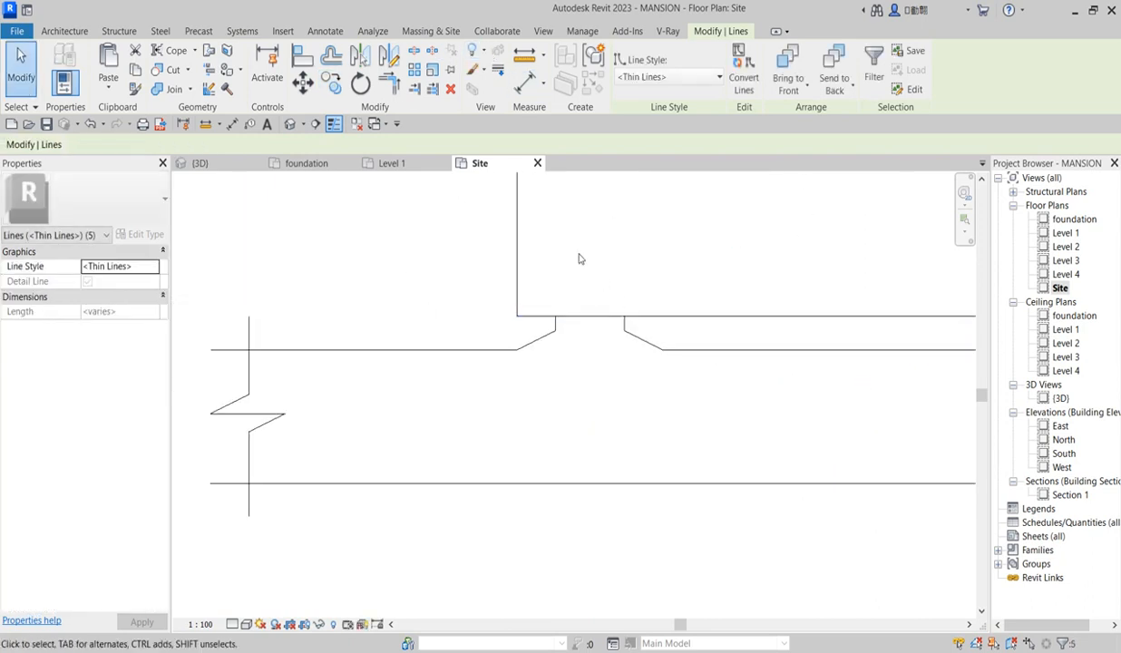
{"action": "left_click", "coordinate": [415, 51]}
{"action": "key", "text": "Escape"}
{"action": "left_click", "coordinate": [624, 326]}
{"action": "left_click", "coordinate": [636, 317]}
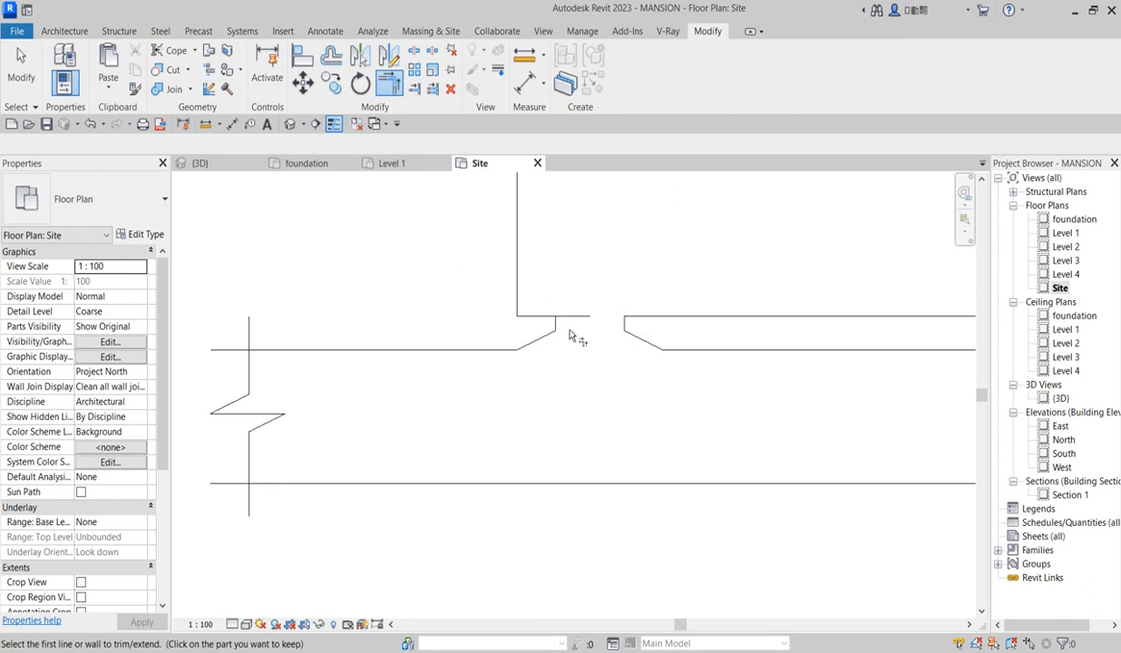
{"action": "scroll", "coordinate": [554, 326], "scroll_direction": "down", "scroll_amount": 5}
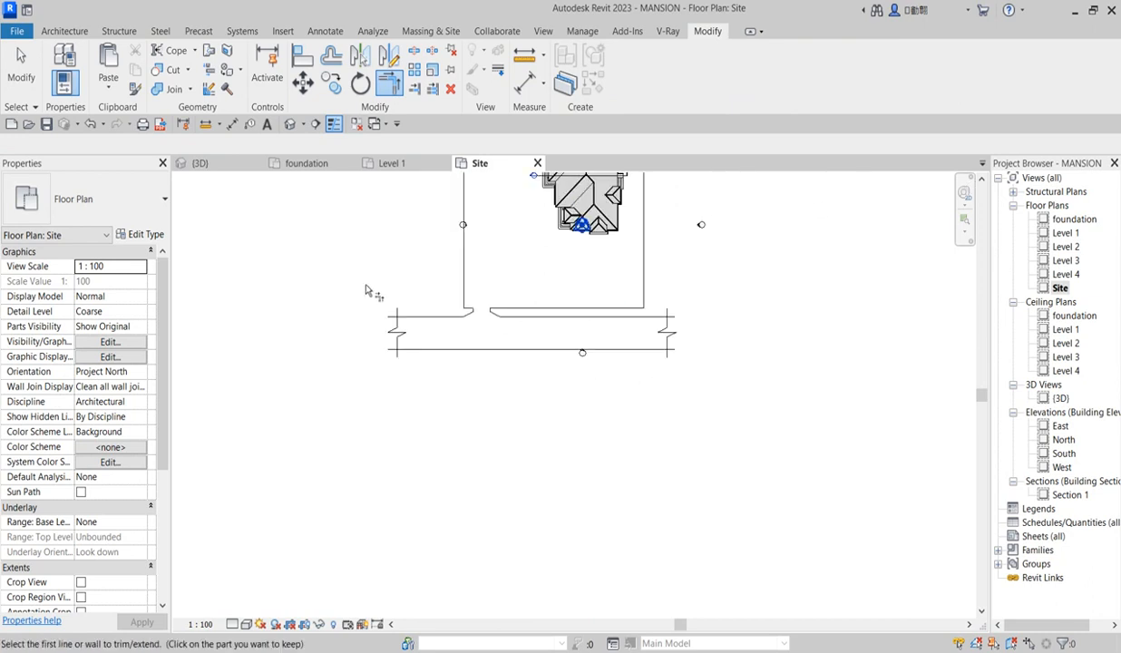
{"action": "scroll", "coordinate": [557, 412], "scroll_direction": "up", "scroll_amount": 2}
{"action": "right_click", "coordinate": [525, 336]}
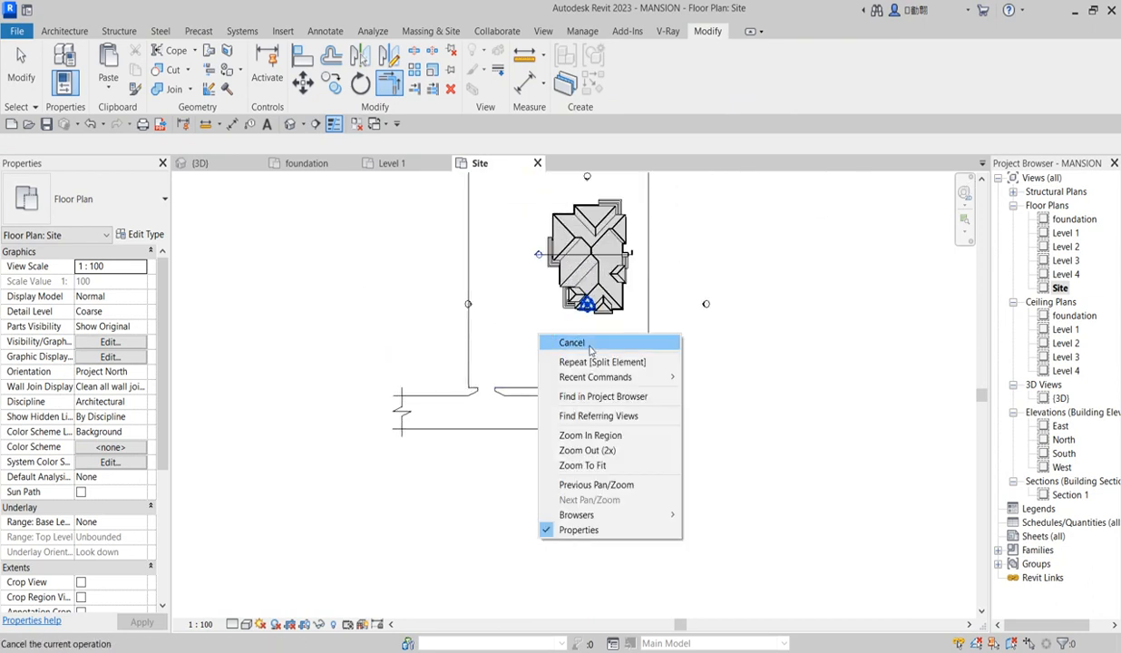
{"action": "left_click", "coordinate": [585, 344]}
{"action": "right_click", "coordinate": [525, 336]}
{"action": "left_click", "coordinate": [569, 346]}
Move the west and north elevation markers outside the lot boundary and the south marker below the road
{"action": "scroll", "coordinate": [453, 308], "scroll_direction": "down", "scroll_amount": 2}
{"action": "scroll", "coordinate": [449, 237], "scroll_direction": "up", "scroll_amount": 2}
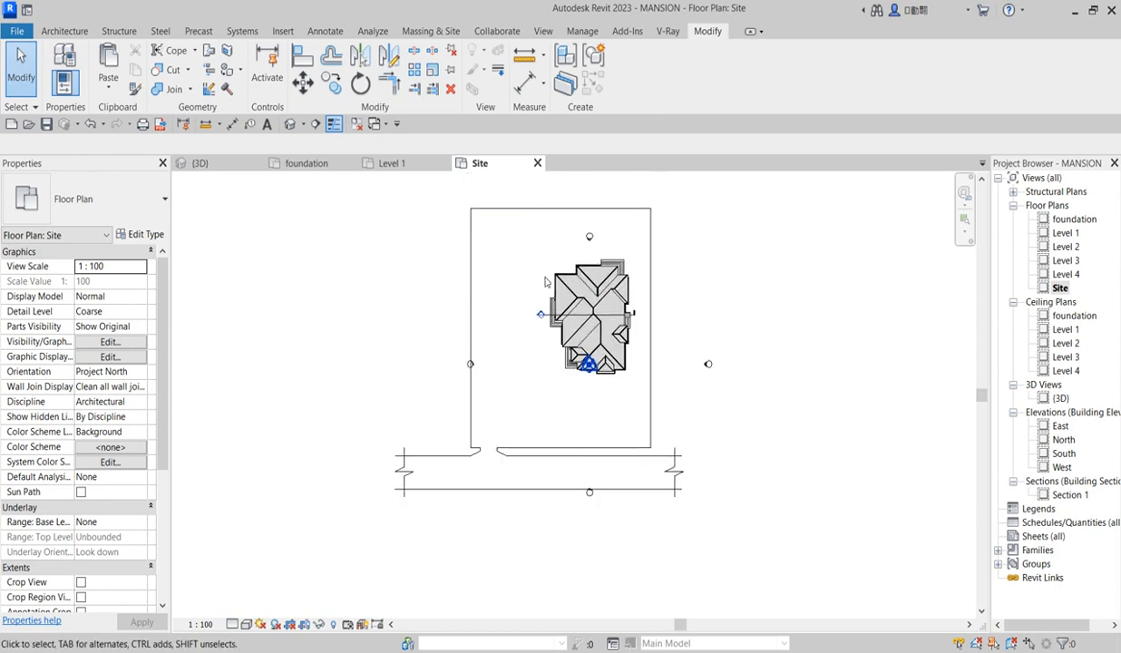
{"action": "scroll", "coordinate": [520, 223], "scroll_direction": "up", "scroll_amount": 4}
{"action": "scroll", "coordinate": [482, 310], "scroll_direction": "down", "scroll_amount": 4}
{"action": "scroll", "coordinate": [461, 347], "scroll_direction": "up", "scroll_amount": 1}
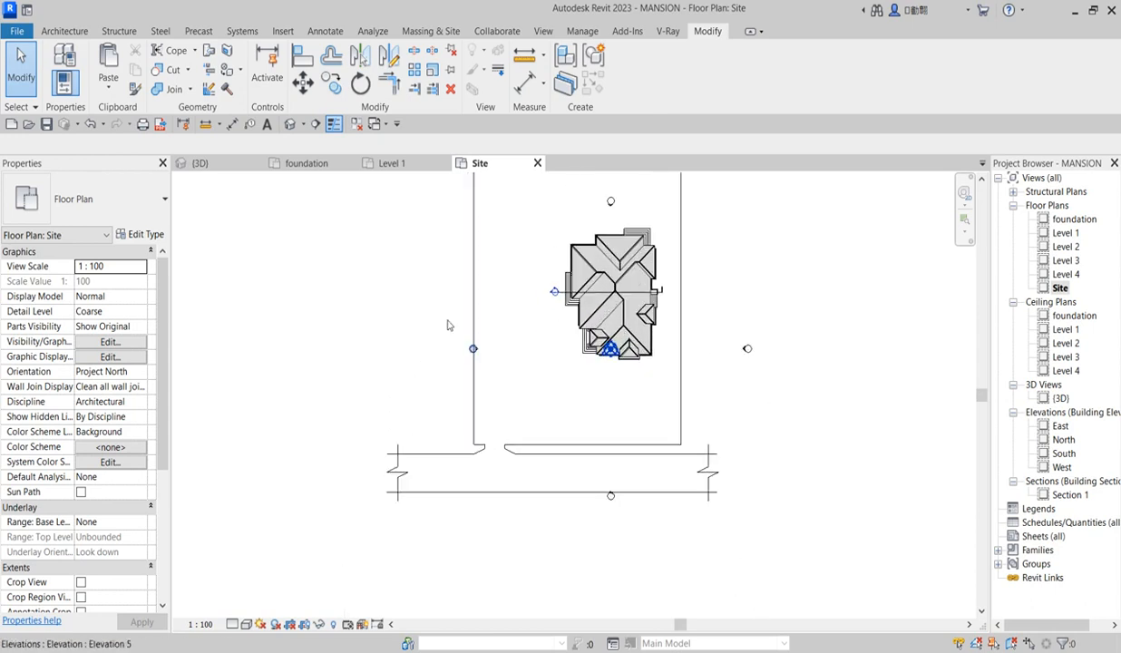
{"action": "left_click_drag", "start_coordinate": [388, 270], "coordinate": [500, 399]}
{"action": "left_click_drag", "start_coordinate": [478, 349], "coordinate": [439, 350]}
{"action": "mouse_move", "coordinate": [557, 447]}
{"action": "left_mouse_down"}
{"action": "mouse_move", "coordinate": [625, 530]}
{"action": "mouse_move", "coordinate": [608, 521]}
{"action": "mouse_move", "coordinate": [613, 535]}
{"action": "left_mouse_up"}
{"action": "scroll", "coordinate": [609, 363], "scroll_direction": "down", "scroll_amount": 3}
{"action": "left_click", "coordinate": [605, 357]}
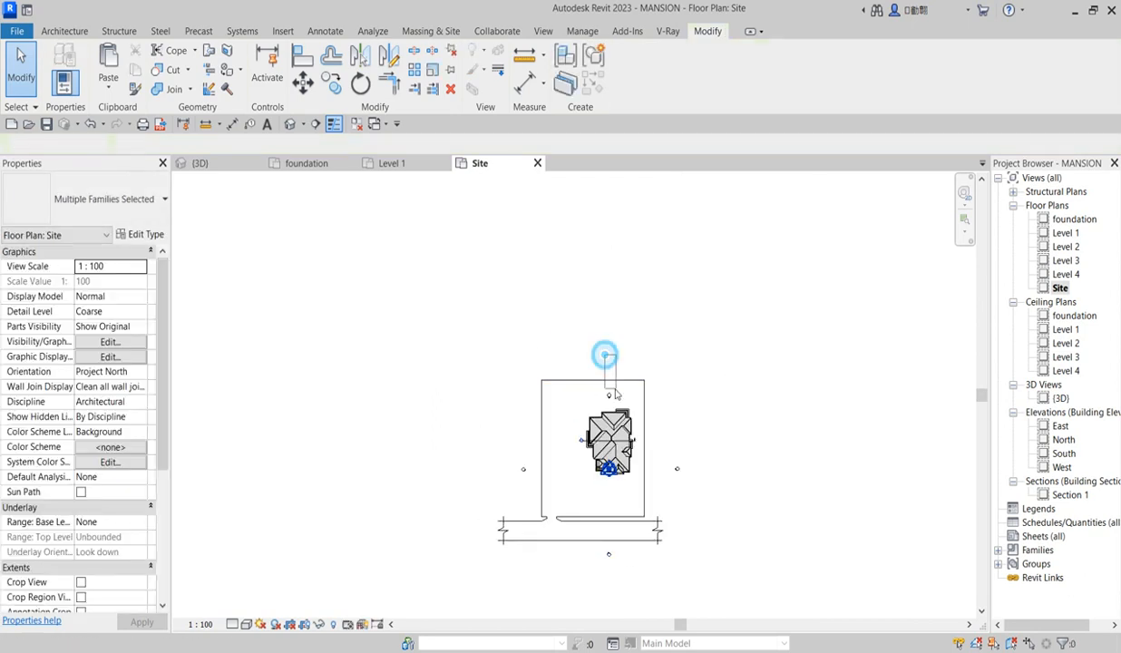
{"action": "mouse_move", "coordinate": [578, 331]}
{"action": "left_mouse_down"}
{"action": "mouse_move", "coordinate": [617, 405]}
{"action": "mouse_move", "coordinate": [608, 361]}
{"action": "left_mouse_up"}
{"action": "left_click", "coordinate": [680, 370]}
Hide the section line crossing the building's roof in the Site floor plan
{"action": "scroll", "coordinate": [642, 458], "scroll_direction": "up", "scroll_amount": 5}
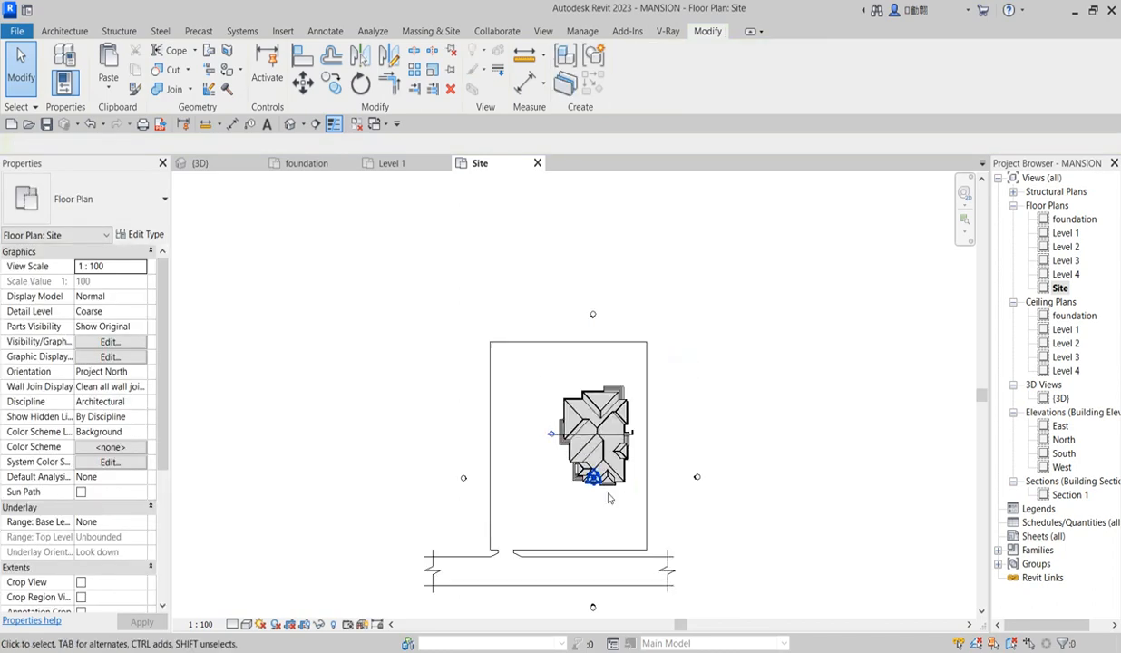
{"action": "scroll", "coordinate": [624, 507], "scroll_direction": "down", "scroll_amount": 3}
{"action": "scroll", "coordinate": [603, 431], "scroll_direction": "up", "scroll_amount": 3}
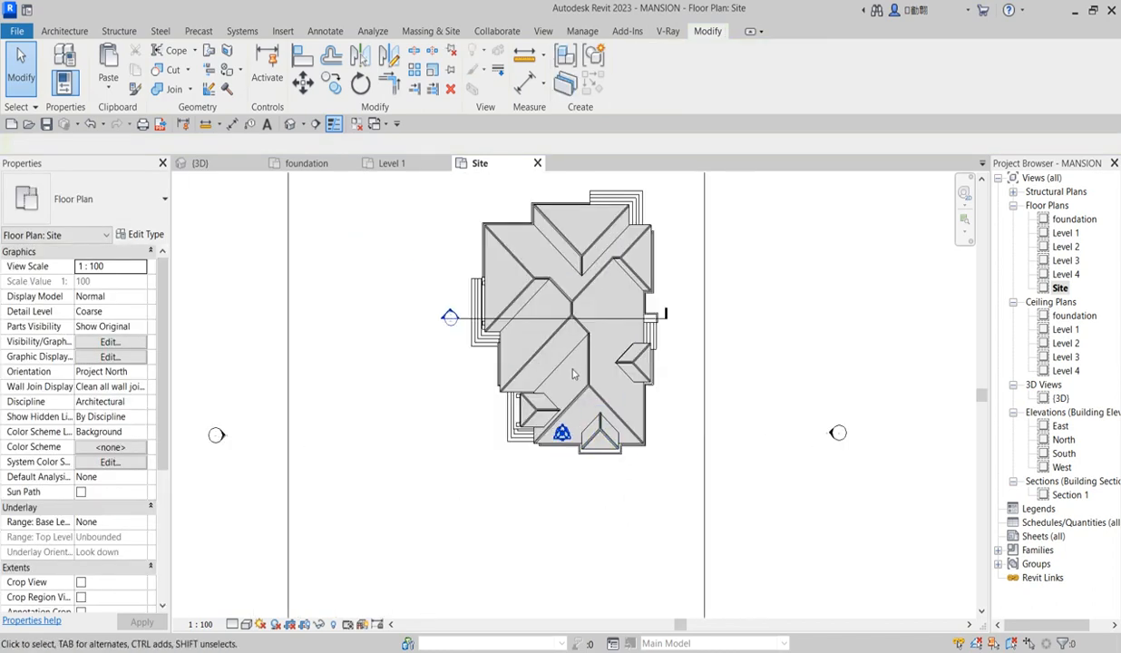
{"action": "scroll", "coordinate": [625, 308], "scroll_direction": "up", "scroll_amount": 3}
{"action": "left_click", "coordinate": [632, 335]}
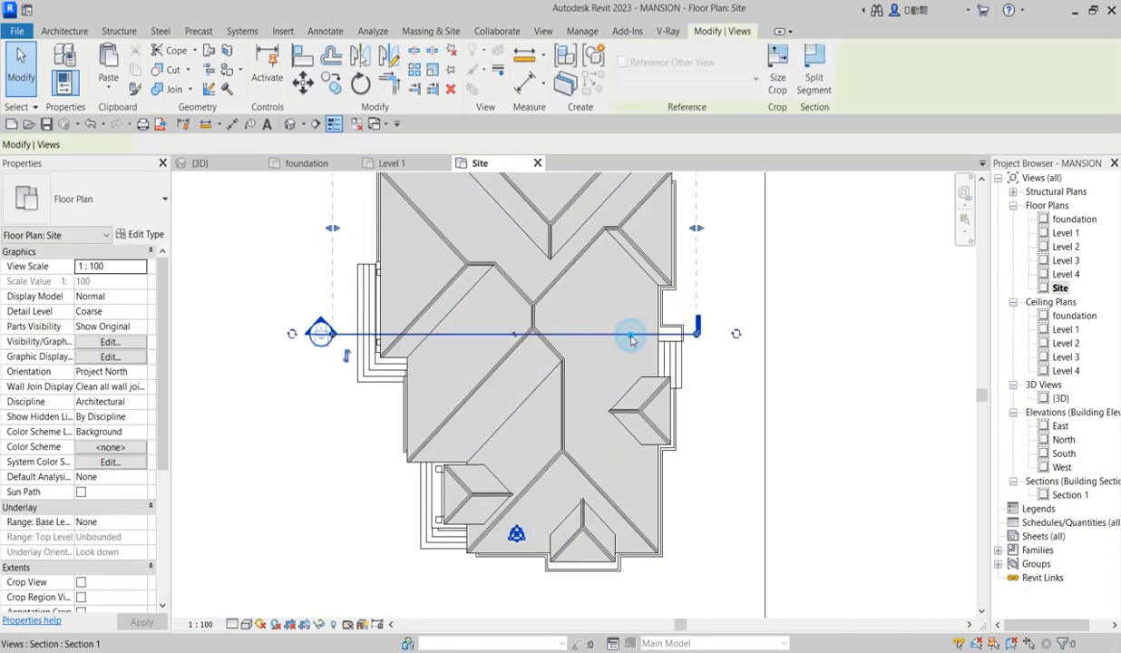
{"action": "right_click", "coordinate": [632, 334]}
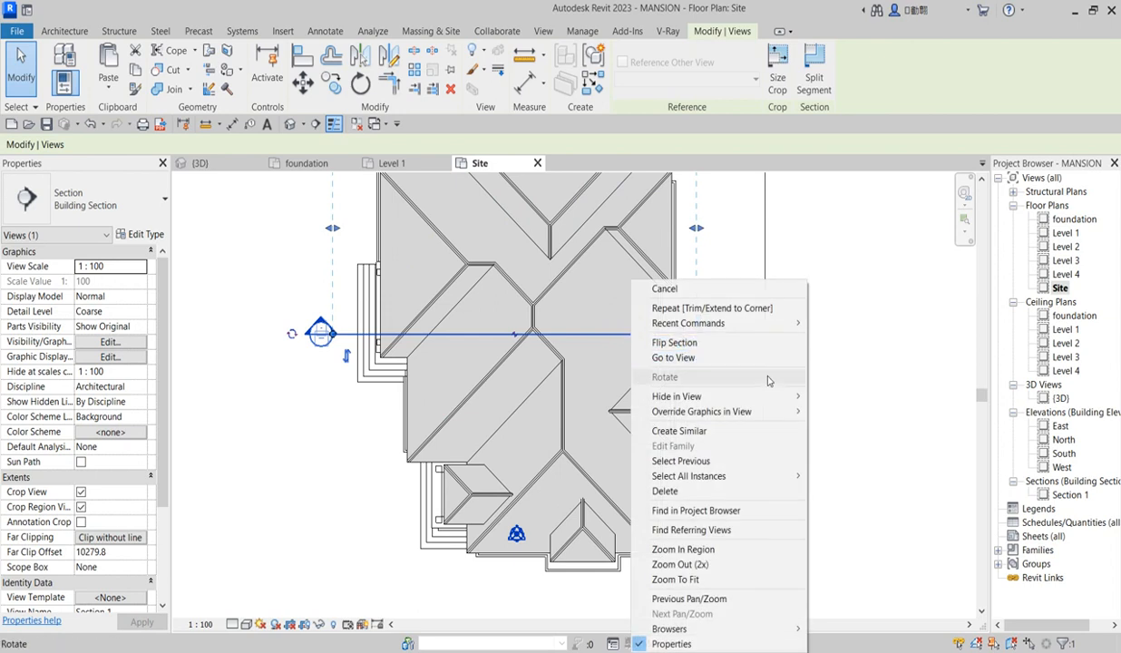
{"action": "mouse_move", "coordinate": [752, 396]}
{"action": "left_click", "coordinate": [841, 396]}
{"action": "scroll", "coordinate": [689, 392], "scroll_direction": "down", "scroll_amount": 4}
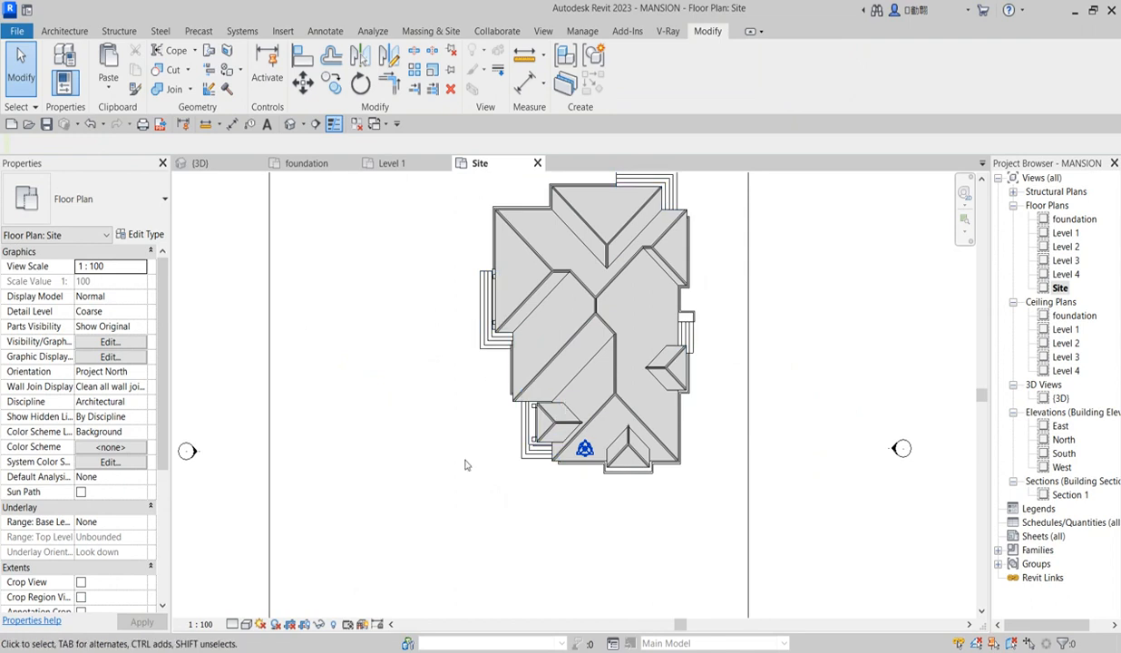
Set the Site plan's view range with both the bottom and view depth offsets at 3000 from the foundation level
{"action": "scroll", "coordinate": [399, 340], "scroll_direction": "down", "scroll_amount": 3}
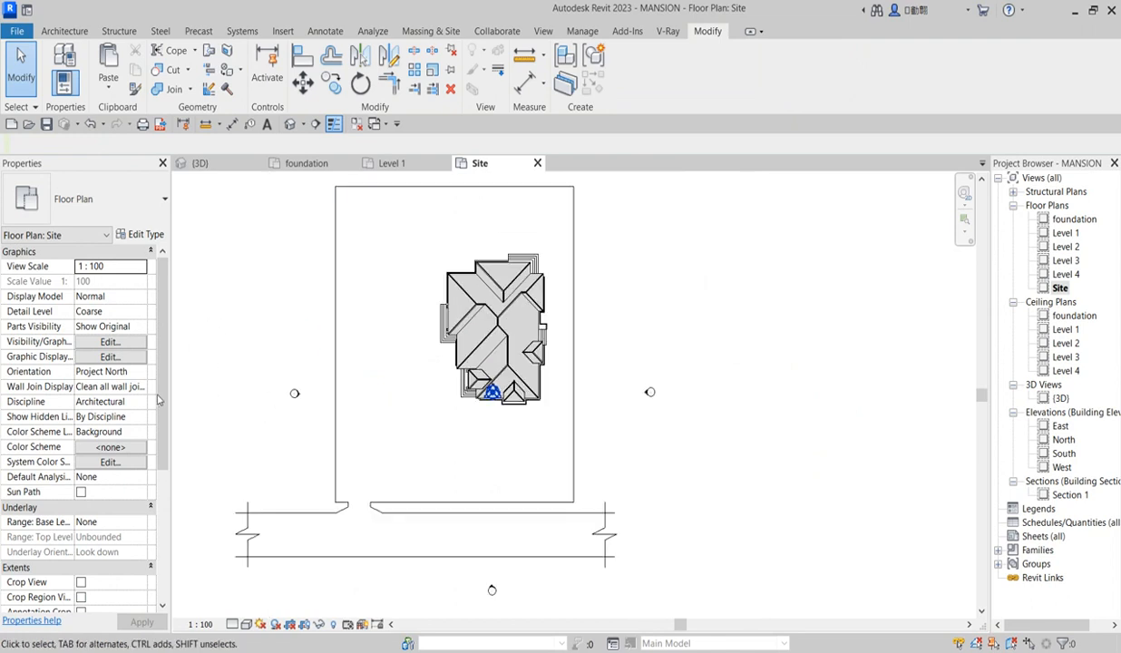
{"action": "scroll", "coordinate": [158, 385], "scroll_direction": "down", "scroll_amount": 5}
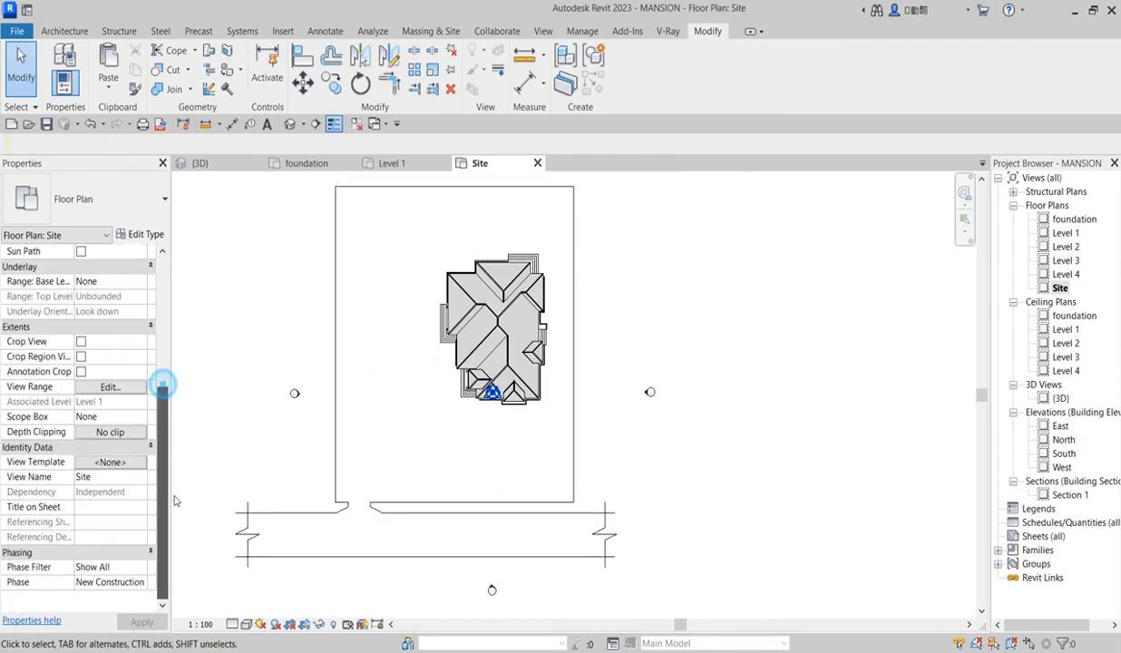
{"action": "left_click", "coordinate": [131, 392]}
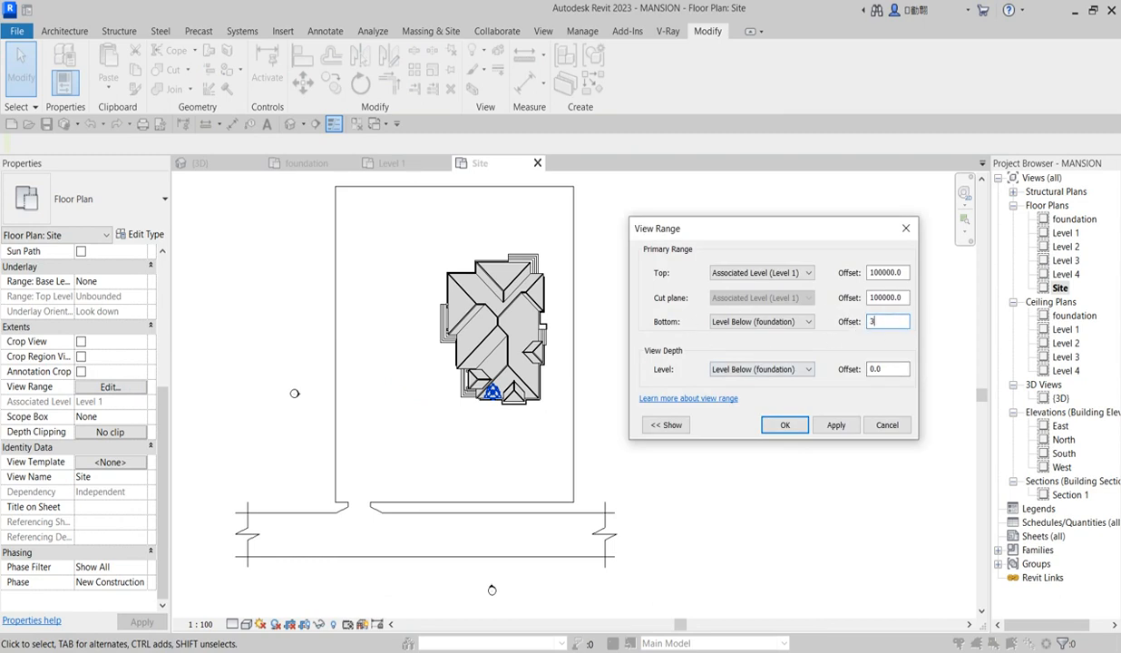
{"action": "left_click", "coordinate": [833, 427]}
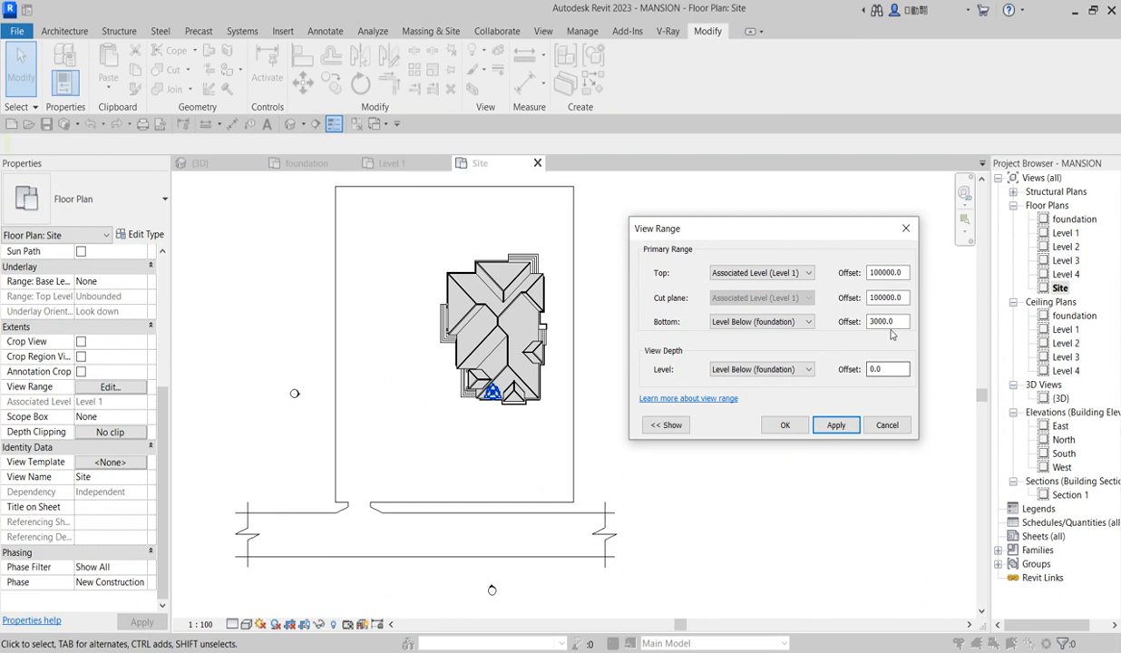
{"action": "left_click", "coordinate": [890, 369]}
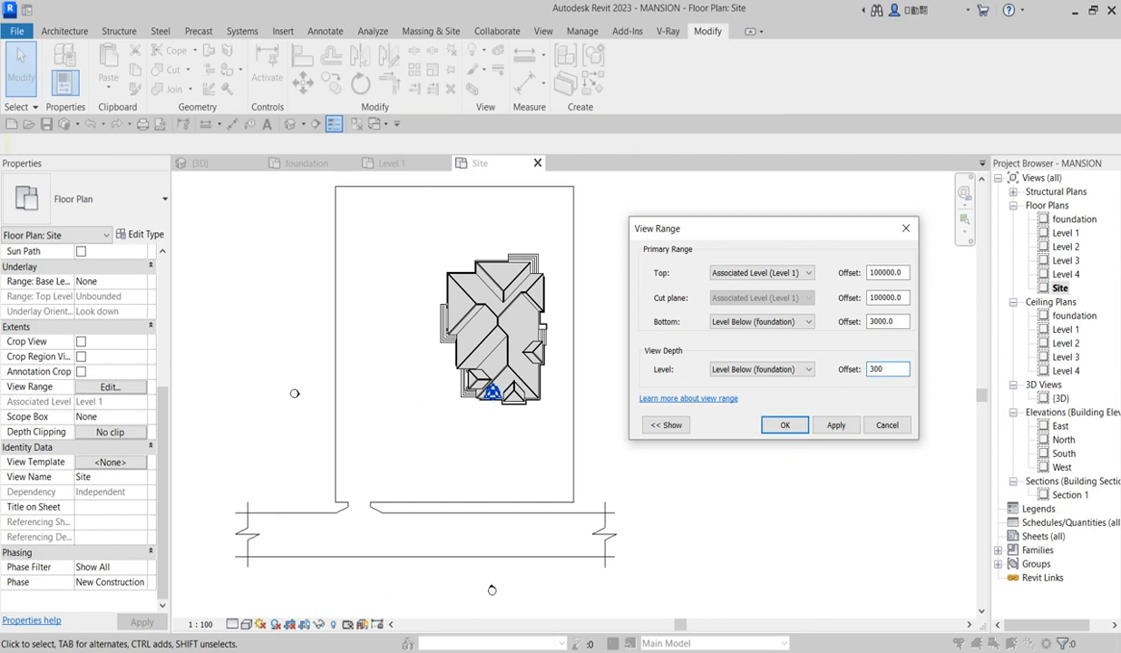
{"action": "left_click", "coordinate": [840, 425]}
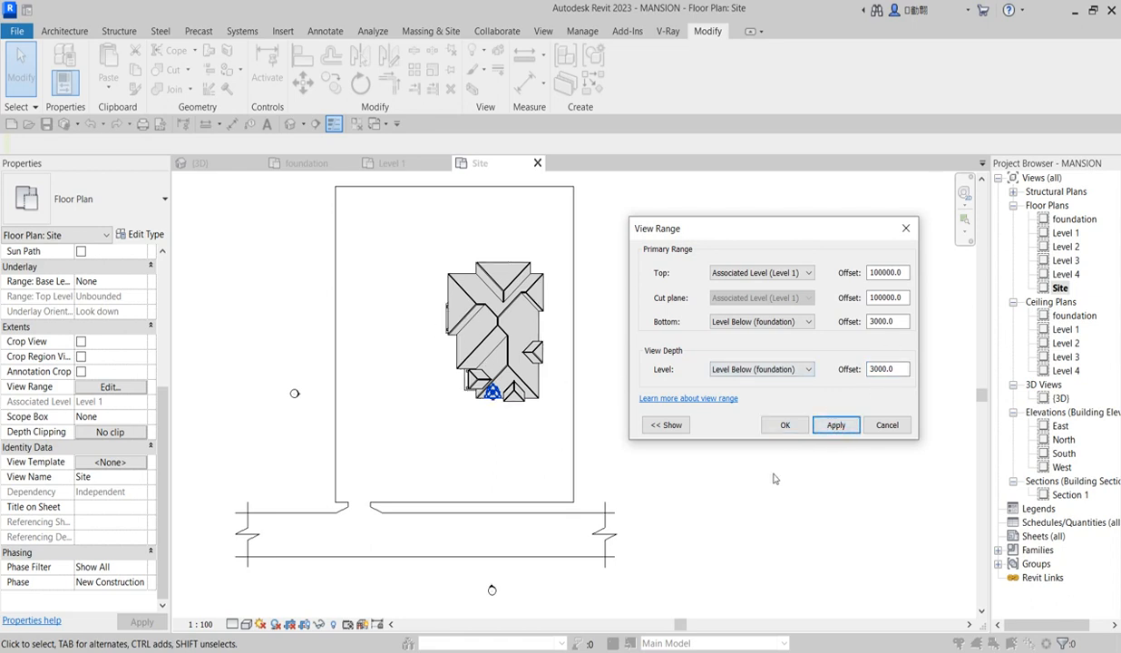
{"action": "left_click", "coordinate": [785, 425]}
Examine the building's roof outline, lot boundary and road in the Site plan after the view range change
{"action": "scroll", "coordinate": [470, 422], "scroll_direction": "up", "scroll_amount": 2}
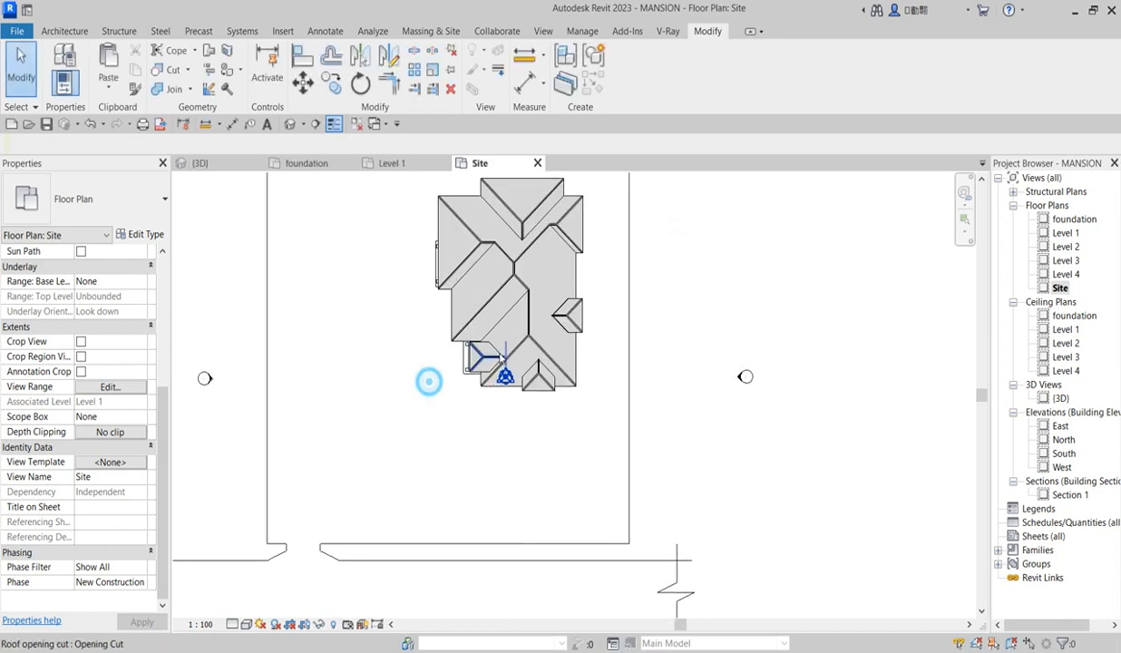
{"action": "scroll", "coordinate": [463, 376], "scroll_direction": "up", "scroll_amount": 3}
{"action": "scroll", "coordinate": [462, 375], "scroll_direction": "down", "scroll_amount": 3}
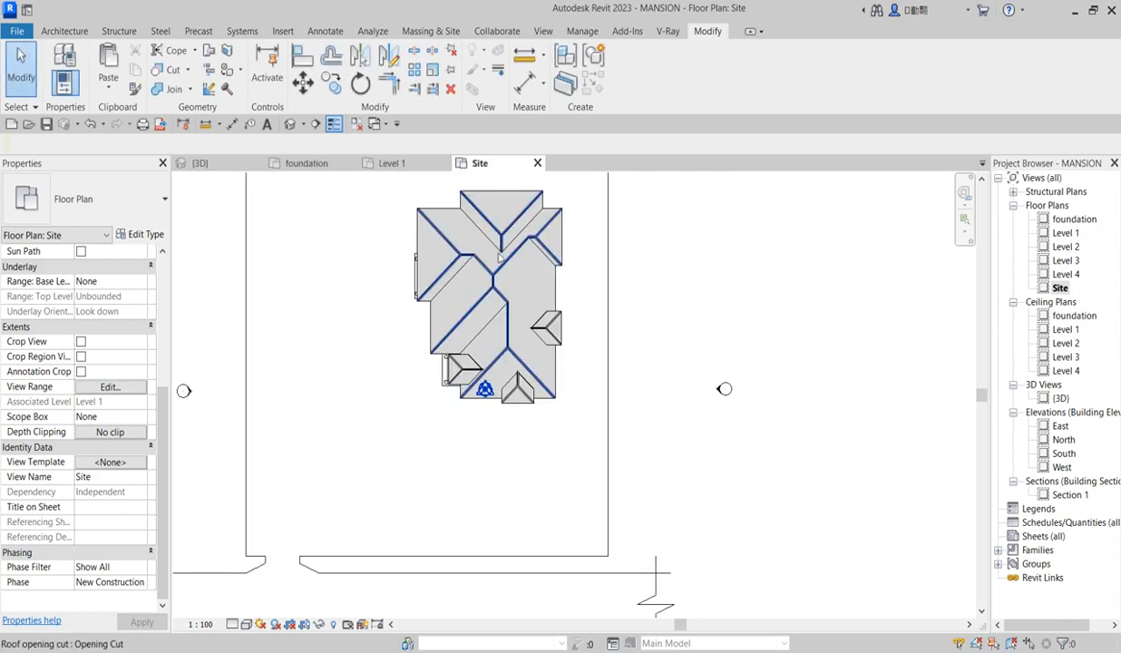
{"action": "scroll", "coordinate": [555, 413], "scroll_direction": "down", "scroll_amount": 3}
{"action": "scroll", "coordinate": [550, 330], "scroll_direction": "up", "scroll_amount": 2}
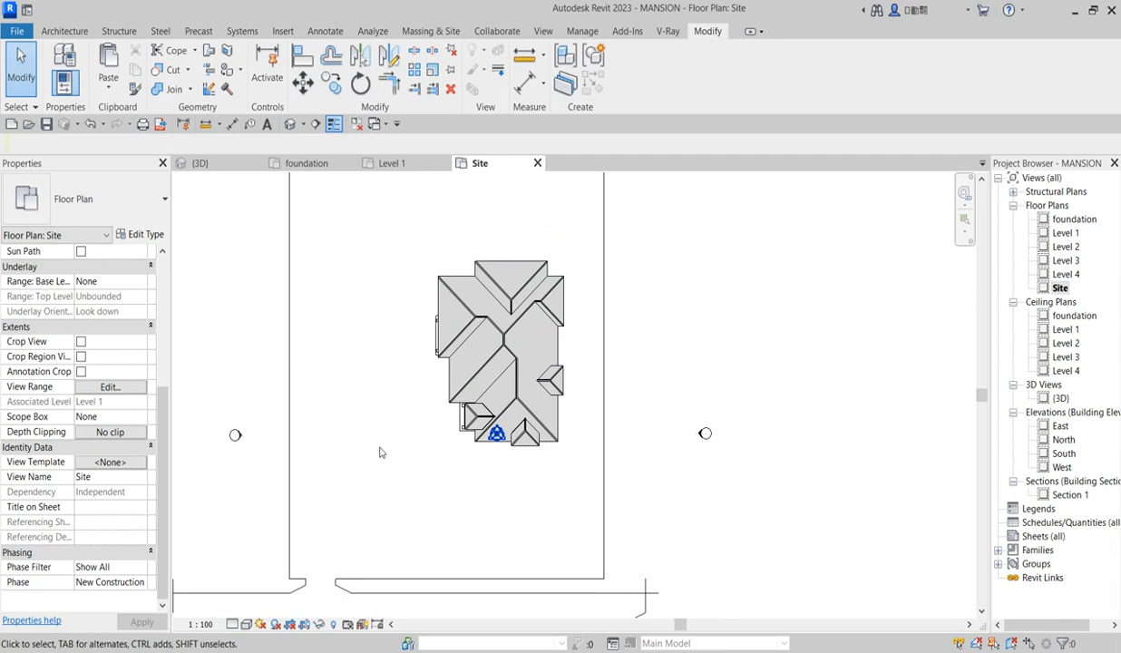
{"action": "scroll", "coordinate": [521, 434], "scroll_direction": "down", "scroll_amount": 3}
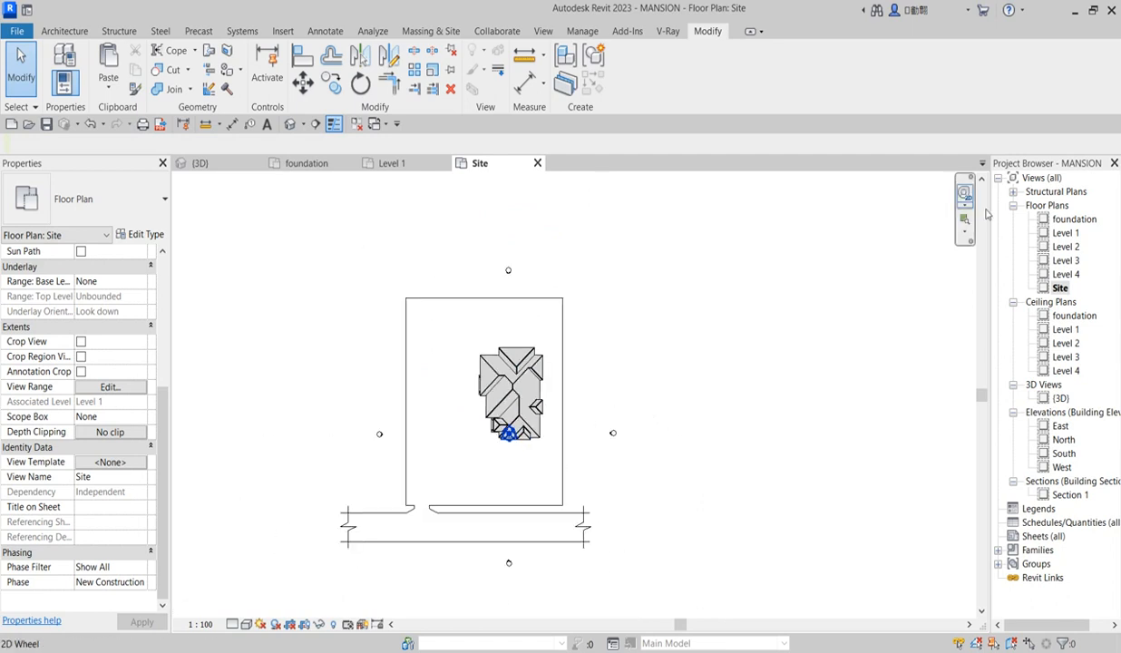
{"action": "scroll", "coordinate": [443, 488], "scroll_direction": "up", "scroll_amount": 2}
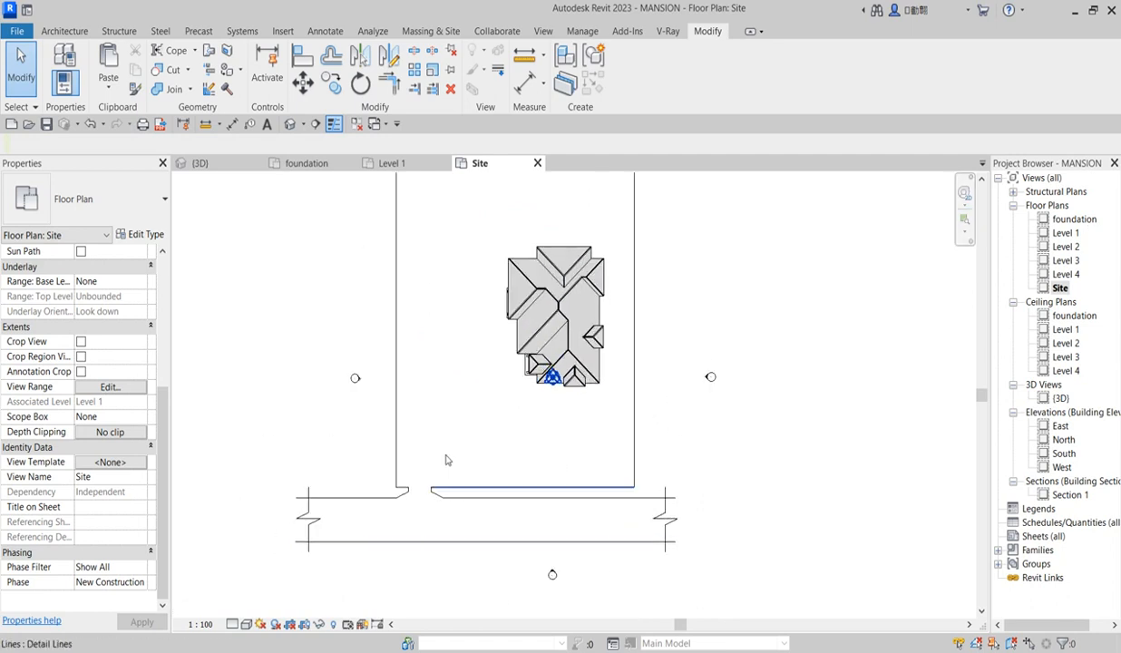
{"action": "scroll", "coordinate": [514, 505], "scroll_direction": "down", "scroll_amount": 2}
{"action": "scroll", "coordinate": [523, 499], "scroll_direction": "up", "scroll_amount": 2}
{"action": "scroll", "coordinate": [601, 447], "scroll_direction": "down", "scroll_amount": 3}
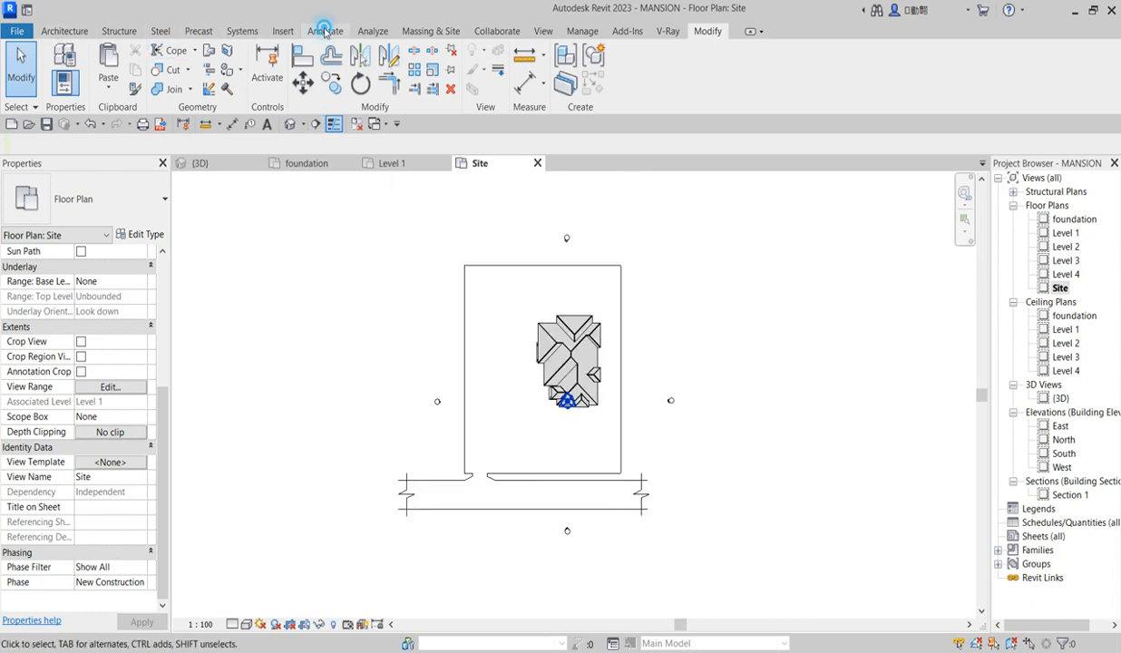
Add a thin detail line offset 225 mm inside the lot's north boundary by picking the boundary line
{"action": "left_click", "coordinate": [325, 32]}
{"action": "left_click", "coordinate": [330, 52]}
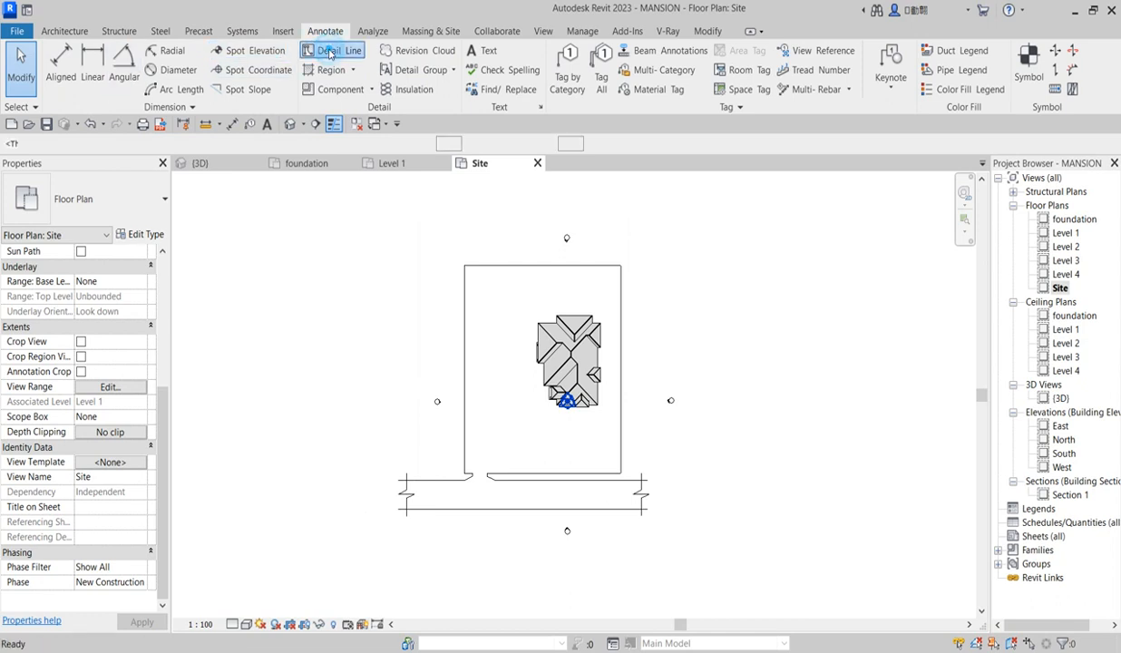
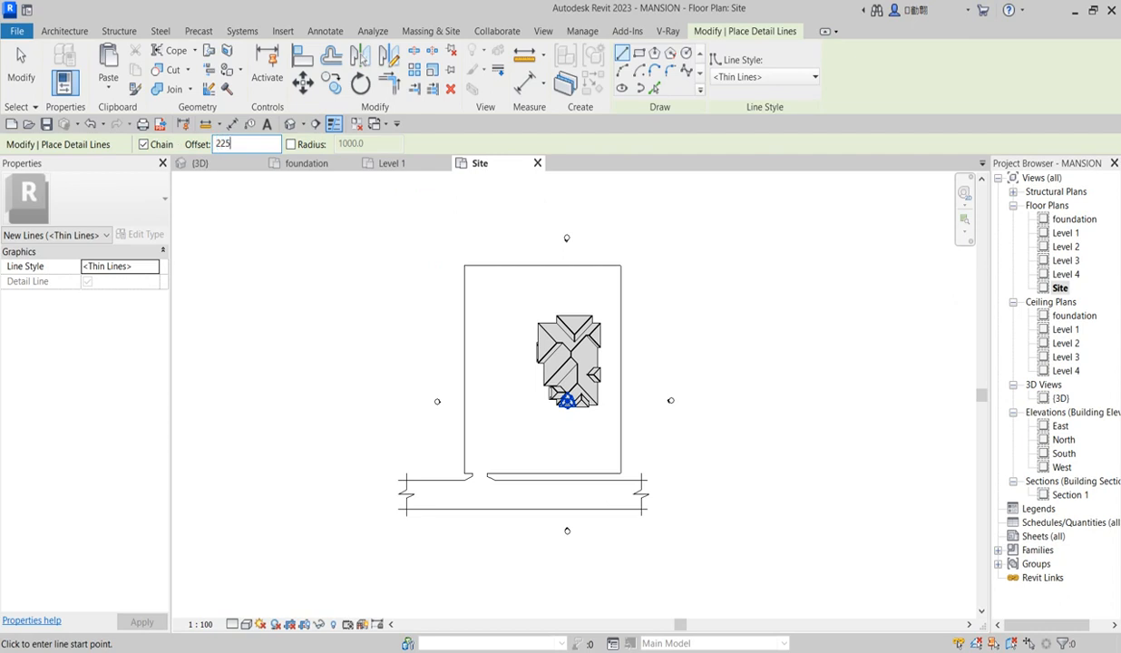
{"action": "key", "text": "Return"}
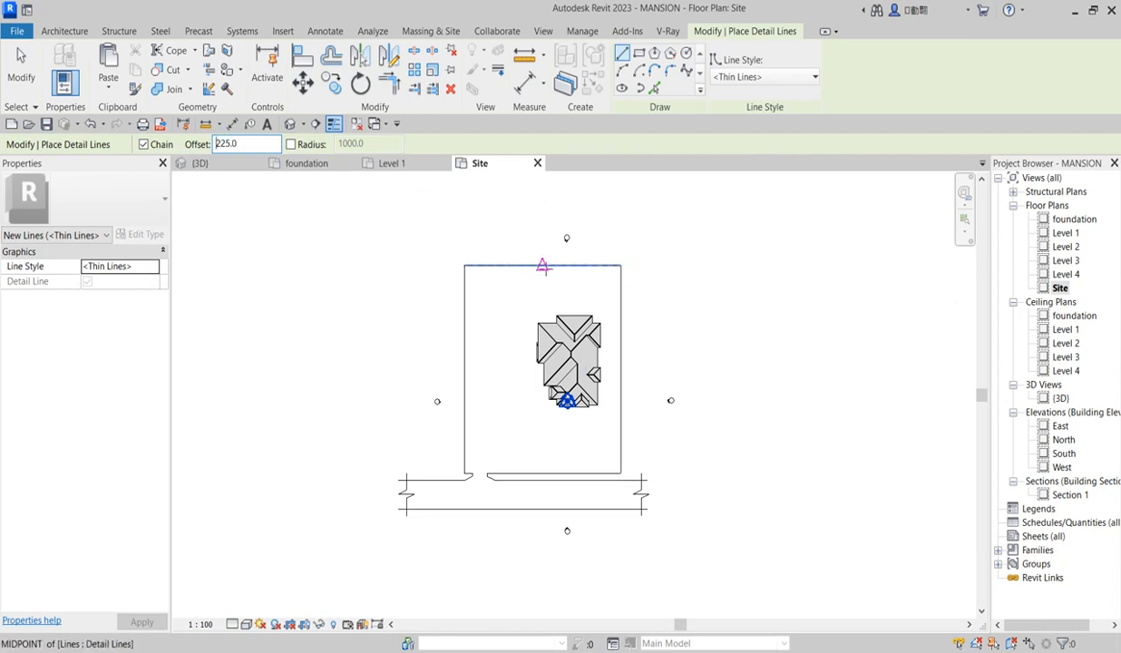
{"action": "left_click", "coordinate": [652, 88]}
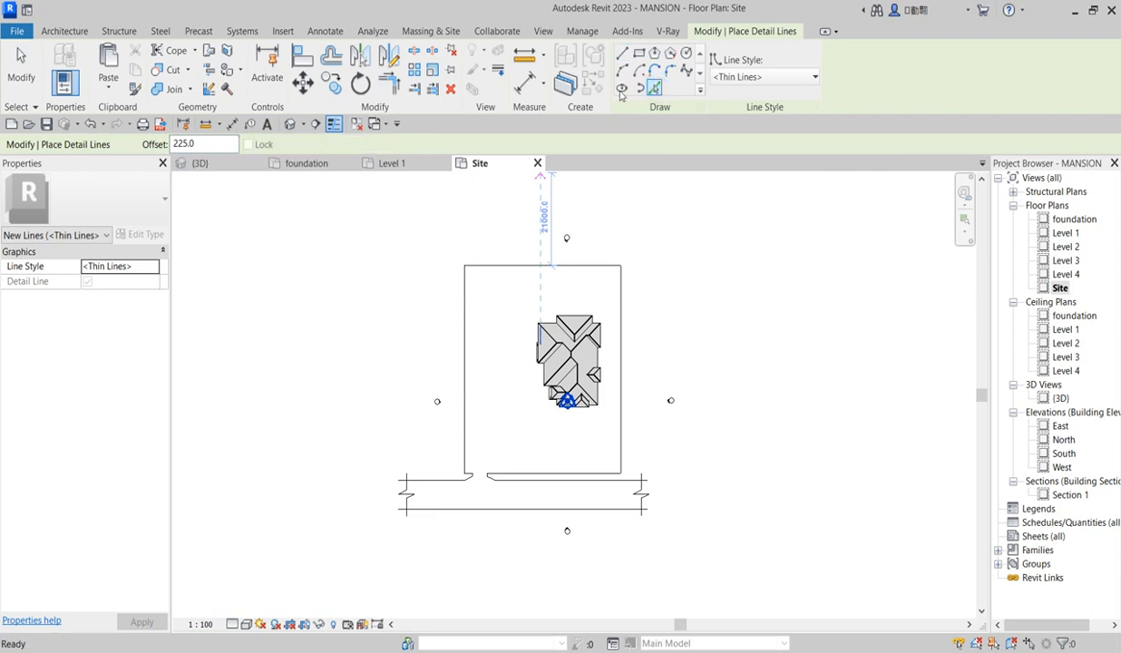
{"action": "scroll", "coordinate": [548, 287], "scroll_direction": "up", "scroll_amount": 1}
{"action": "scroll", "coordinate": [549, 288], "scroll_direction": "up", "scroll_amount": 2}
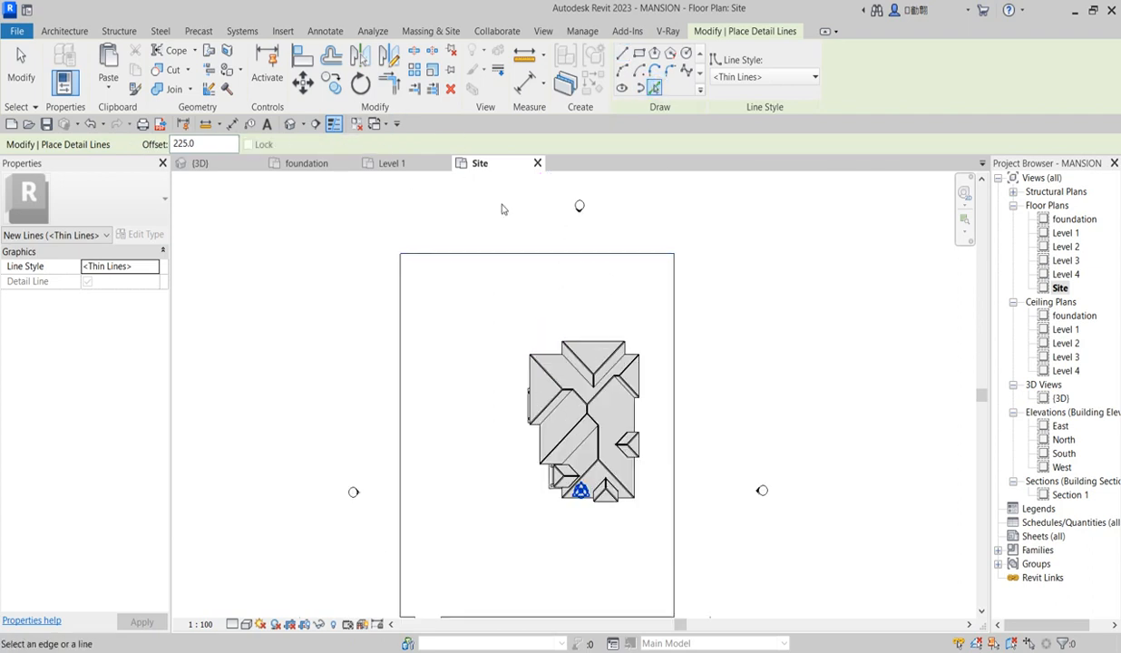
{"action": "left_click", "coordinate": [487, 254]}
{"action": "scroll", "coordinate": [412, 313], "scroll_direction": "up", "scroll_amount": 2}
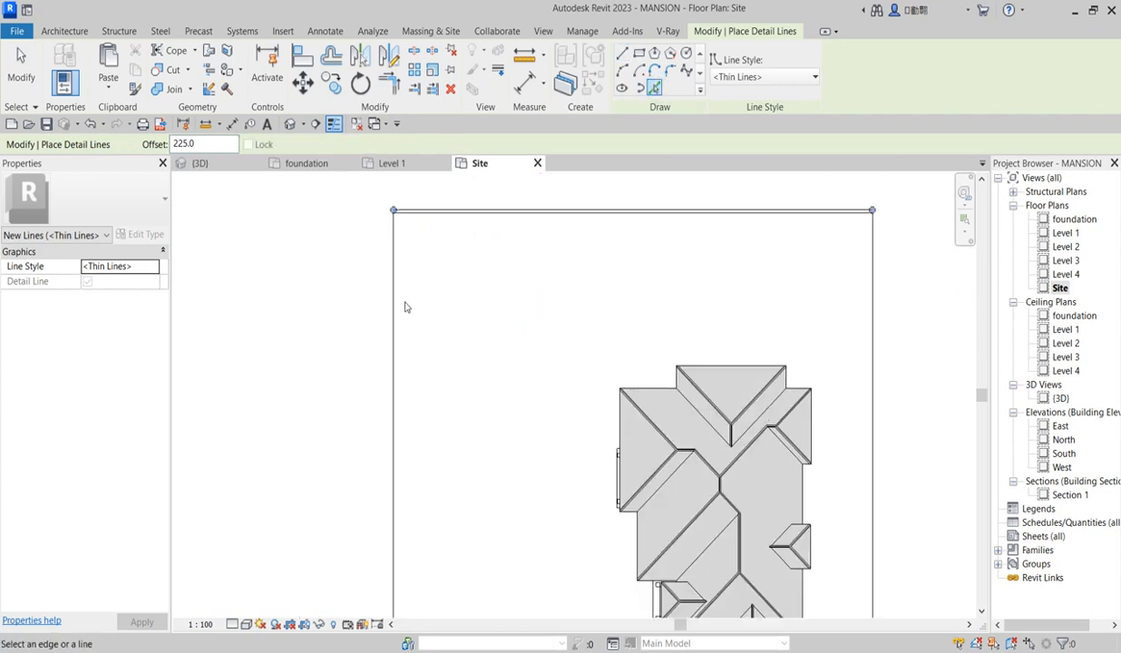
Offset detail lines 225 mm inside both side boundaries and the two front boundary parts beside the driveway
{"action": "left_click", "coordinate": [391, 288]}
{"action": "left_click", "coordinate": [875, 290]}
{"action": "scroll", "coordinate": [741, 243], "scroll_direction": "down", "scroll_amount": 3}
{"action": "scroll", "coordinate": [670, 487], "scroll_direction": "up", "scroll_amount": 3}
{"action": "left_click", "coordinate": [679, 470]}
{"action": "scroll", "coordinate": [571, 464], "scroll_direction": "up", "scroll_amount": 3}
{"action": "scroll", "coordinate": [576, 380], "scroll_direction": "down", "scroll_amount": 5}
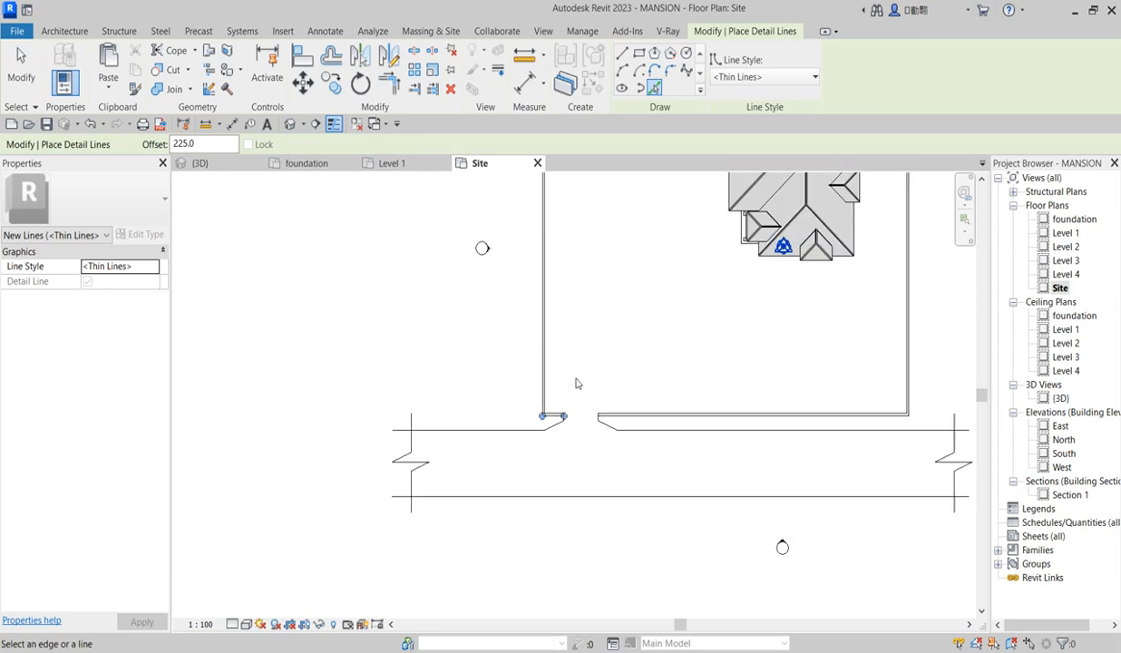
{"action": "right_click", "coordinate": [645, 360]}
{"action": "left_click", "coordinate": [679, 370]}
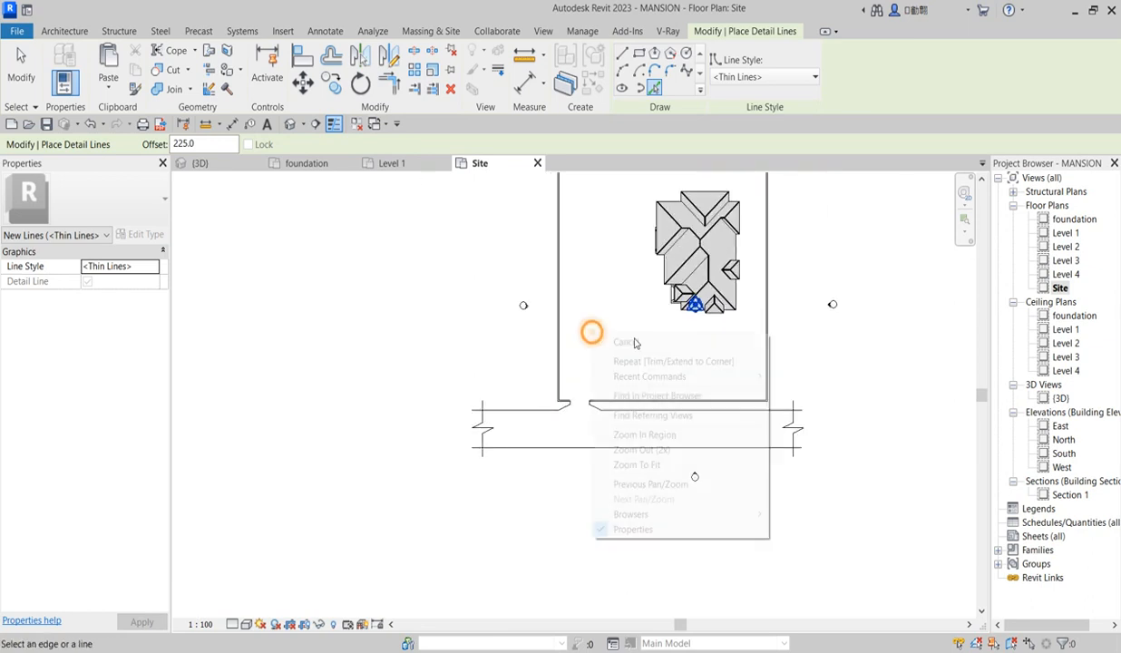
{"action": "right_click", "coordinate": [592, 330]}
{"action": "left_click", "coordinate": [645, 337]}
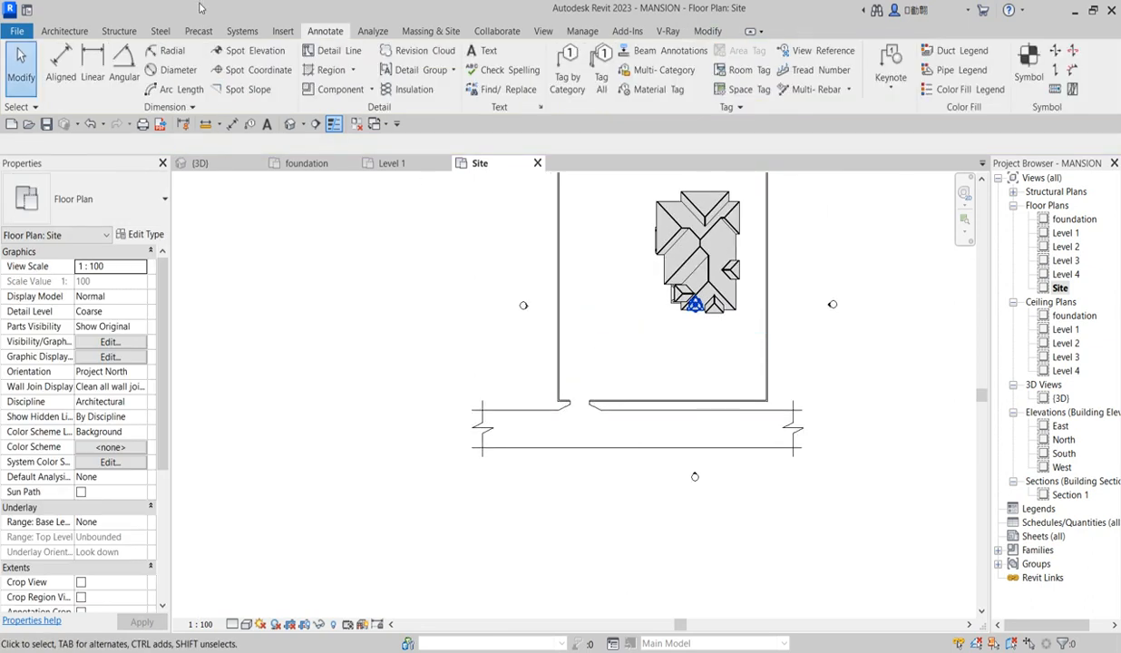
Start a filled region and sketch a small rectangle about 1100 mm high around the boundary wall's northwest corner
{"action": "left_click", "coordinate": [334, 70]}
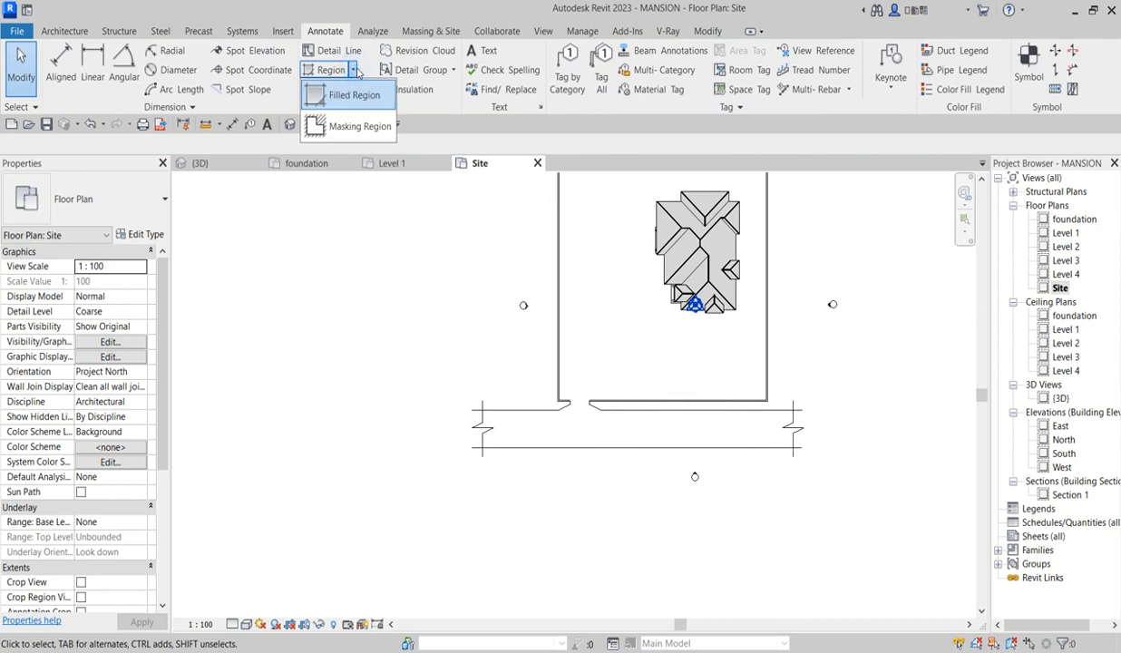
{"action": "left_click", "coordinate": [348, 98]}
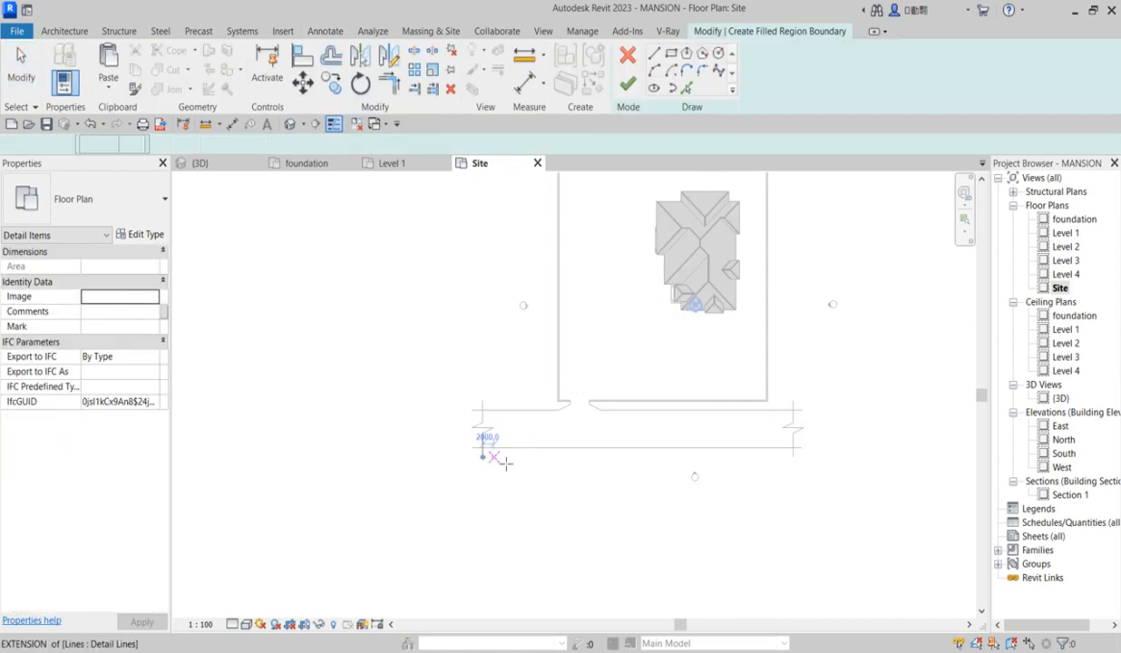
{"action": "scroll", "coordinate": [494, 449], "scroll_direction": "down", "scroll_amount": 3}
{"action": "left_click", "coordinate": [670, 53]}
{"action": "scroll", "coordinate": [543, 236], "scroll_direction": "up", "scroll_amount": 5}
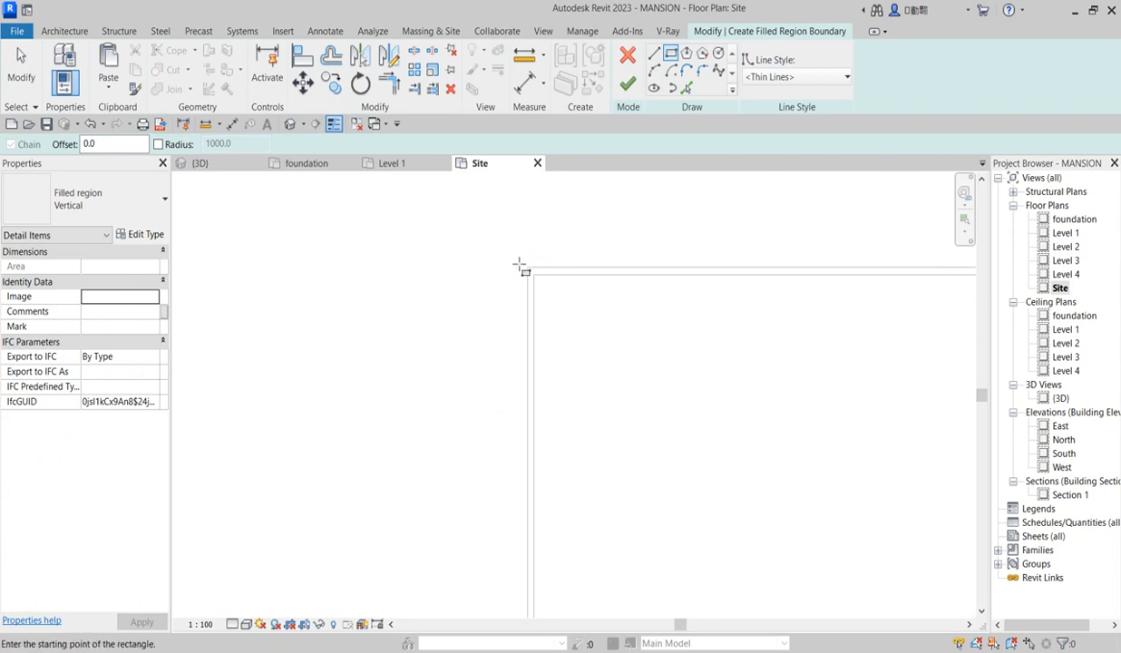
{"action": "left_click", "coordinate": [514, 255]}
{"action": "left_click", "coordinate": [544, 288]}
{"action": "scroll", "coordinate": [435, 210], "scroll_direction": "down", "scroll_amount": 5}
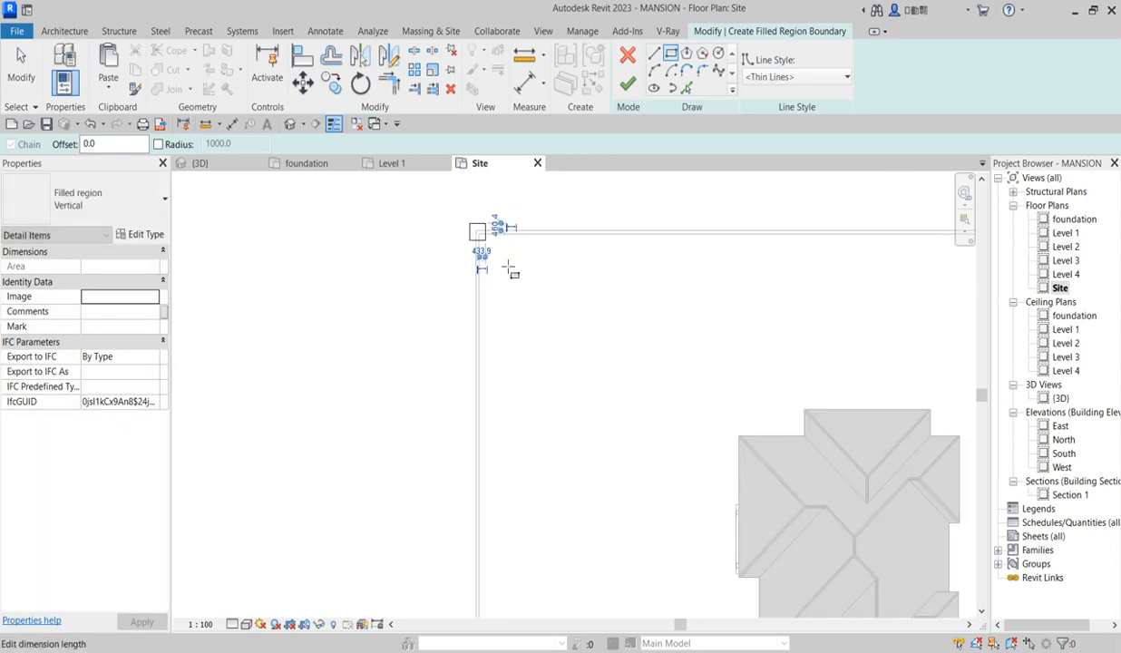
{"action": "right_click", "coordinate": [527, 268]}
{"action": "left_click", "coordinate": [574, 275]}
{"action": "right_click", "coordinate": [418, 193]}
{"action": "left_click", "coordinate": [453, 201]}
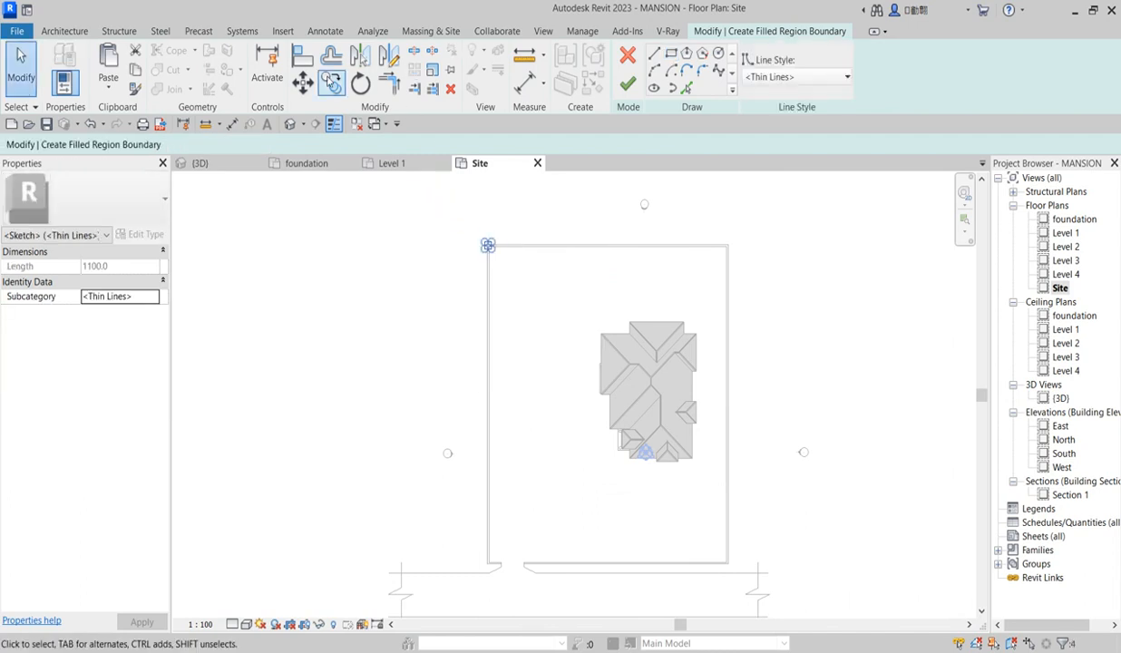
Copy the rectangle from the boundary wall's northwest corner to its northeast corner, with multiple copies enabled
{"action": "left_click", "coordinate": [331, 82]}
{"action": "scroll", "coordinate": [488, 245], "scroll_direction": "up", "scroll_amount": 6}
{"action": "left_click", "coordinate": [489, 270]}
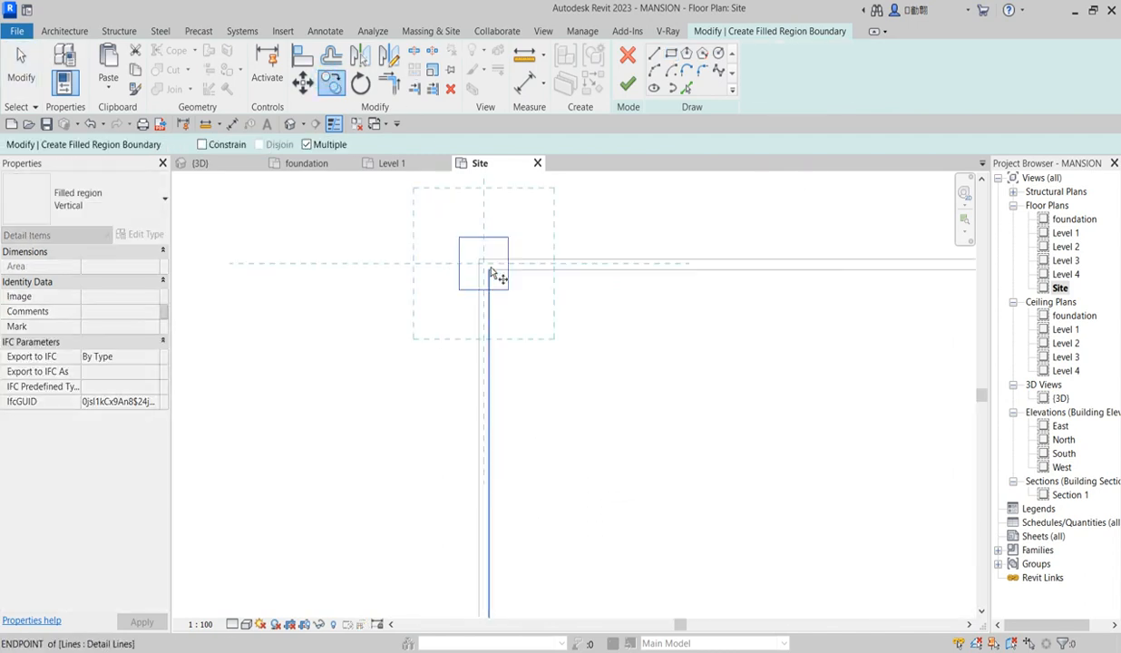
{"action": "scroll", "coordinate": [504, 250], "scroll_direction": "up", "scroll_amount": 3}
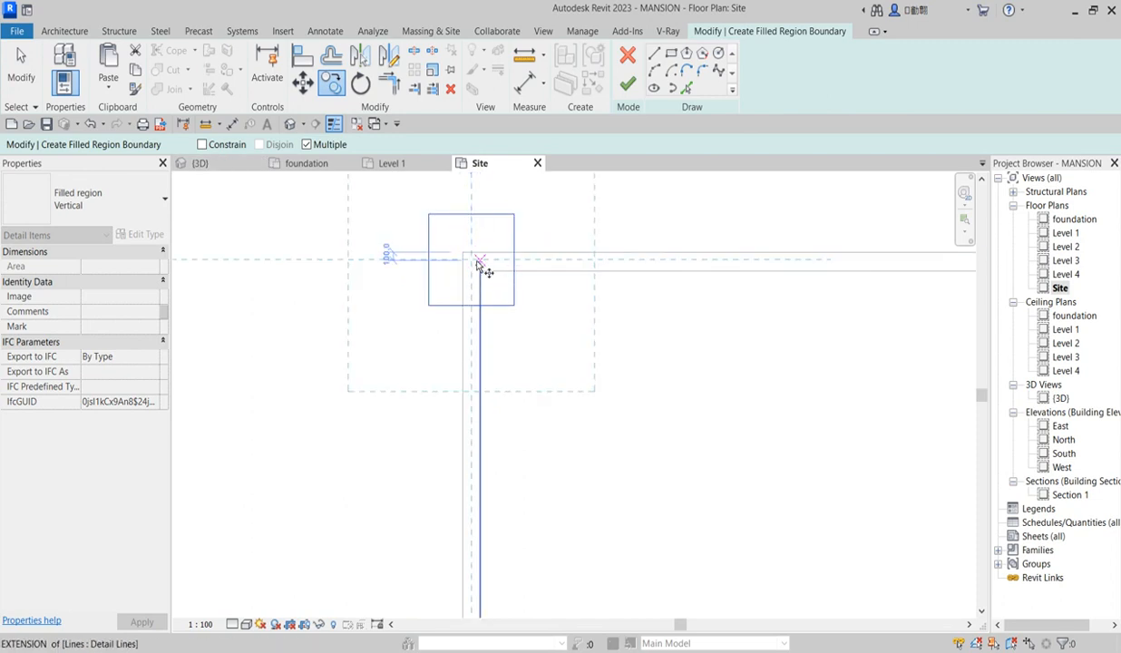
{"action": "scroll", "coordinate": [472, 264], "scroll_direction": "up", "scroll_amount": 3}
{"action": "scroll", "coordinate": [473, 264], "scroll_direction": "up", "scroll_amount": 1}
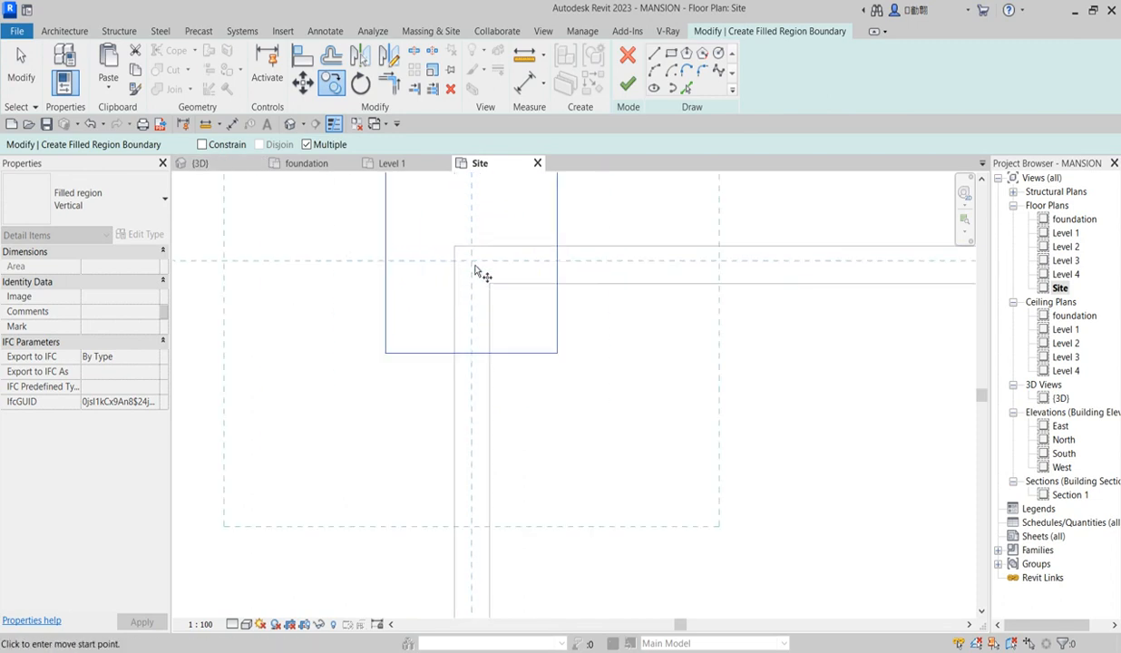
{"action": "scroll", "coordinate": [438, 259], "scroll_direction": "down", "scroll_amount": 5}
{"action": "scroll", "coordinate": [399, 325], "scroll_direction": "down", "scroll_amount": 5}
{"action": "scroll", "coordinate": [658, 327], "scroll_direction": "up", "scroll_amount": 5}
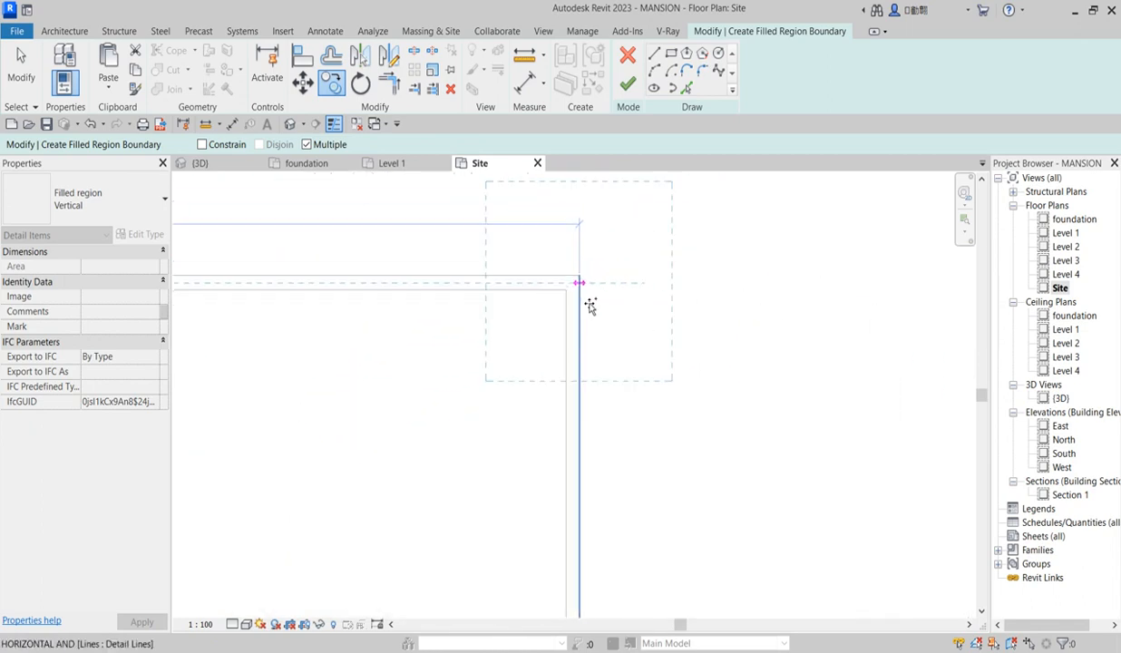
{"action": "scroll", "coordinate": [707, 218], "scroll_direction": "down", "scroll_amount": 5}
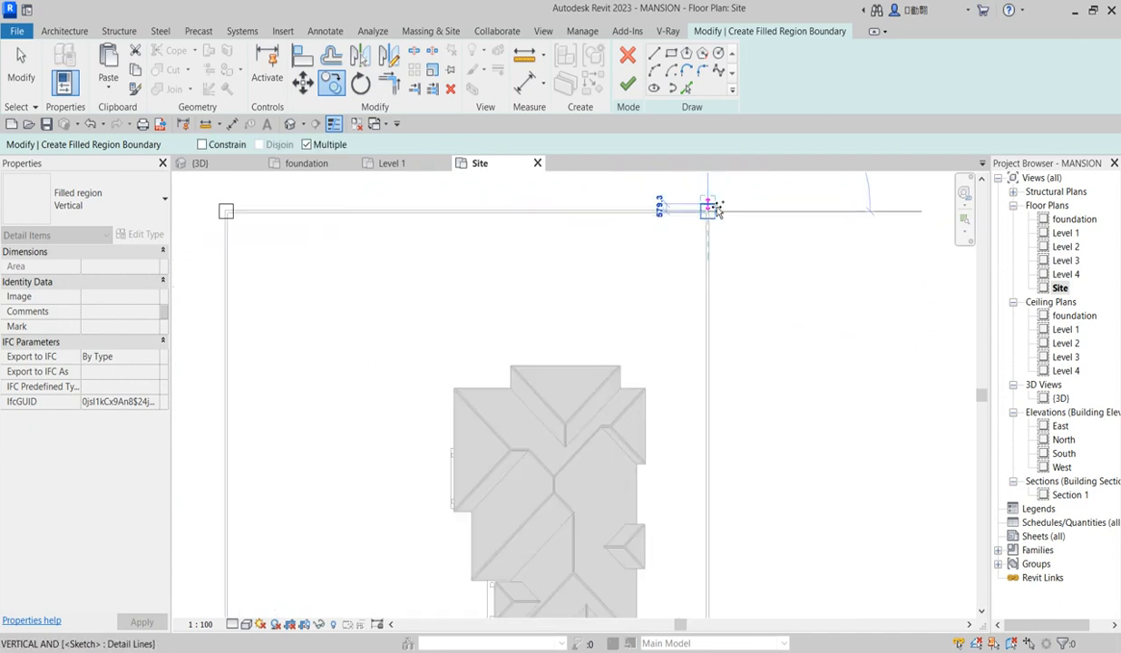
Place further copies of the rectangle at the boundary wall's southeast and southwest corners
{"action": "scroll", "coordinate": [716, 208], "scroll_direction": "down", "scroll_amount": 5}
{"action": "scroll", "coordinate": [730, 409], "scroll_direction": "up", "scroll_amount": 4}
{"action": "scroll", "coordinate": [689, 451], "scroll_direction": "up", "scroll_amount": 5}
{"action": "left_click", "coordinate": [715, 409]}
{"action": "scroll", "coordinate": [809, 312], "scroll_direction": "down", "scroll_amount": 8}
{"action": "scroll", "coordinate": [843, 360], "scroll_direction": "down", "scroll_amount": 3}
{"action": "scroll", "coordinate": [575, 389], "scroll_direction": "up", "scroll_amount": 3}
{"action": "scroll", "coordinate": [819, 328], "scroll_direction": "up", "scroll_amount": 6}
{"action": "scroll", "coordinate": [865, 281], "scroll_direction": "up", "scroll_amount": 2}
{"action": "left_click", "coordinate": [833, 231]}
{"action": "scroll", "coordinate": [694, 286], "scroll_direction": "down", "scroll_amount": 5}
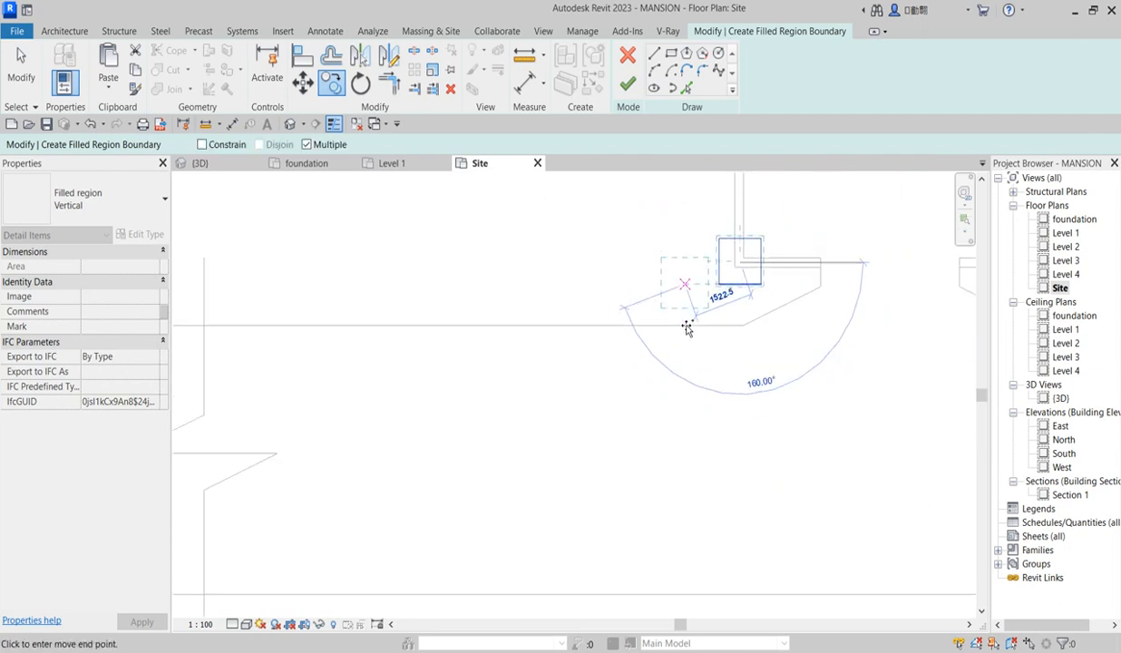
{"action": "key", "text": "Escape"}
{"action": "scroll", "coordinate": [662, 370], "scroll_direction": "down", "scroll_amount": 5}
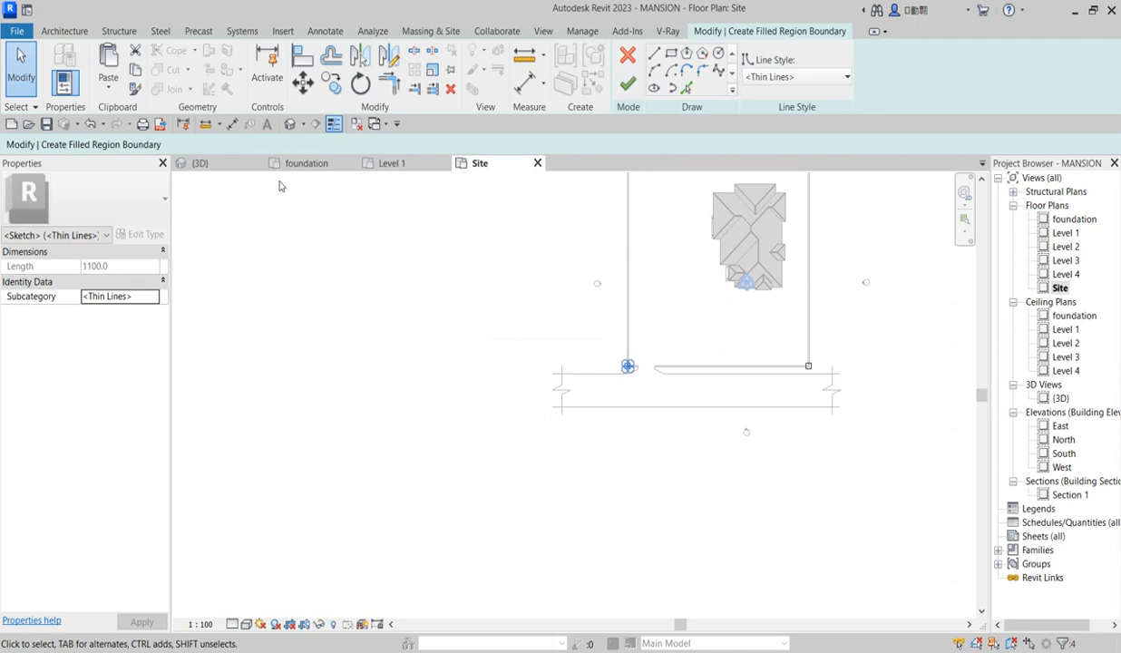
Finish the sketch of the four corner rectangles and set the filled region's type to Solid Black
{"action": "left_click", "coordinate": [629, 84]}
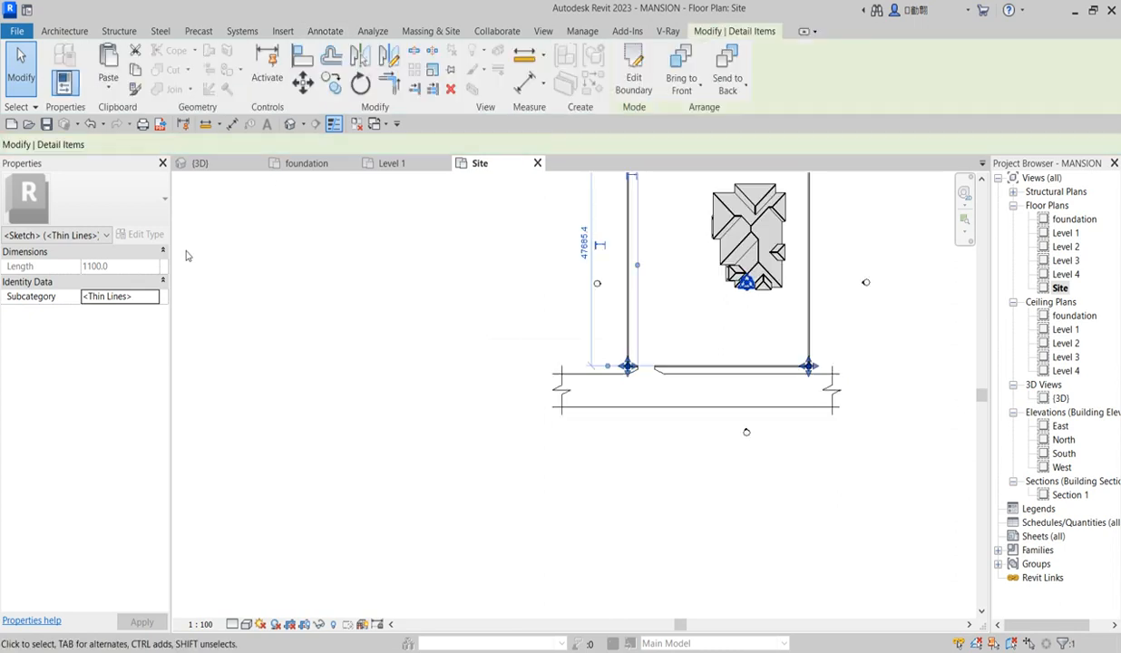
{"action": "left_click", "coordinate": [145, 211]}
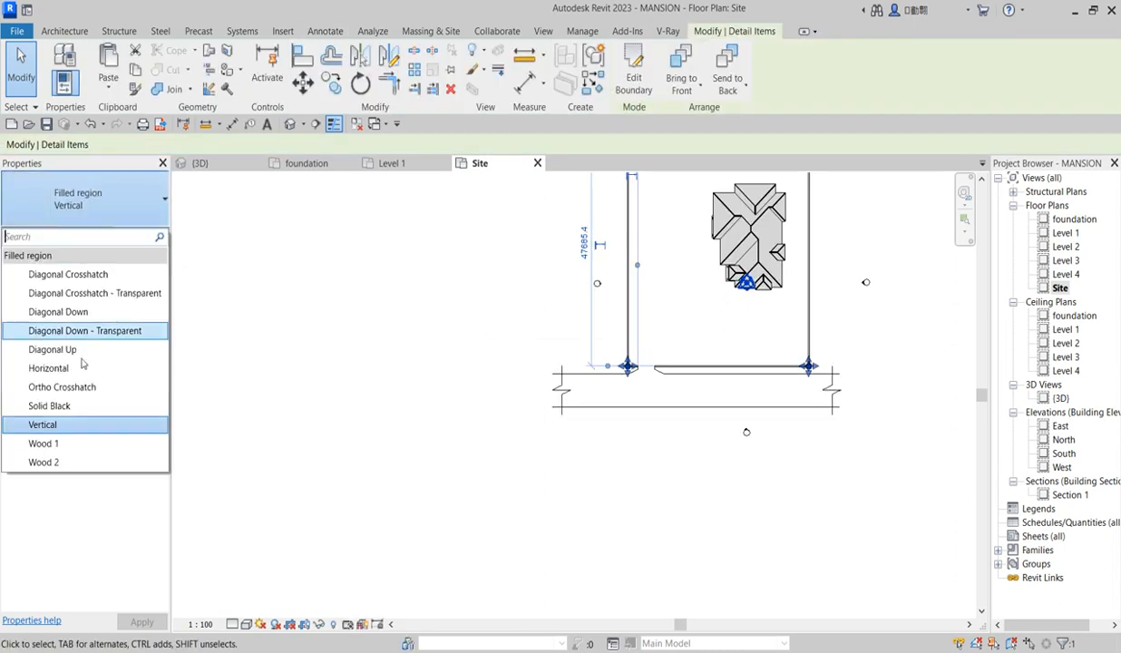
{"action": "left_click", "coordinate": [50, 405]}
{"action": "left_click", "coordinate": [681, 442]}
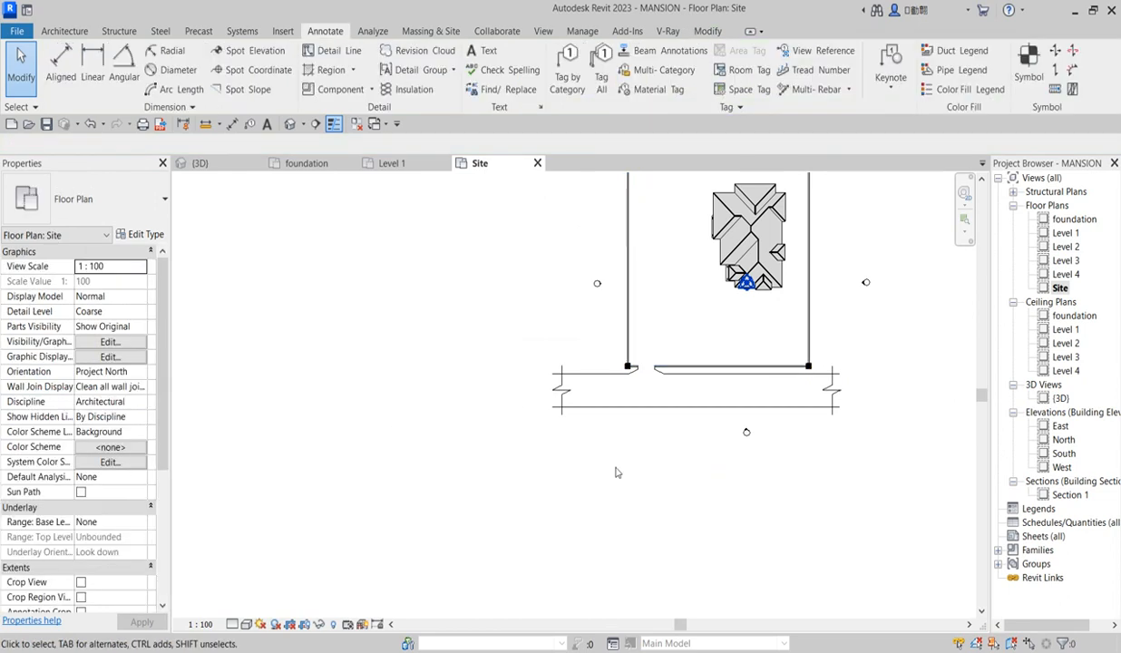
Examine the site plan's boundary wall, filled corner columns, driveway opening and road around the mansion
{"action": "scroll", "coordinate": [475, 458], "scroll_direction": "down", "scroll_amount": 2}
{"action": "scroll", "coordinate": [754, 189], "scroll_direction": "up", "scroll_amount": 6}
{"action": "scroll", "coordinate": [713, 252], "scroll_direction": "up", "scroll_amount": 1}
{"action": "scroll", "coordinate": [696, 253], "scroll_direction": "down", "scroll_amount": 1}
{"action": "scroll", "coordinate": [689, 295], "scroll_direction": "down", "scroll_amount": 4}
{"action": "scroll", "coordinate": [566, 312], "scroll_direction": "up", "scroll_amount": 4}
{"action": "scroll", "coordinate": [582, 319], "scroll_direction": "down", "scroll_amount": 3}
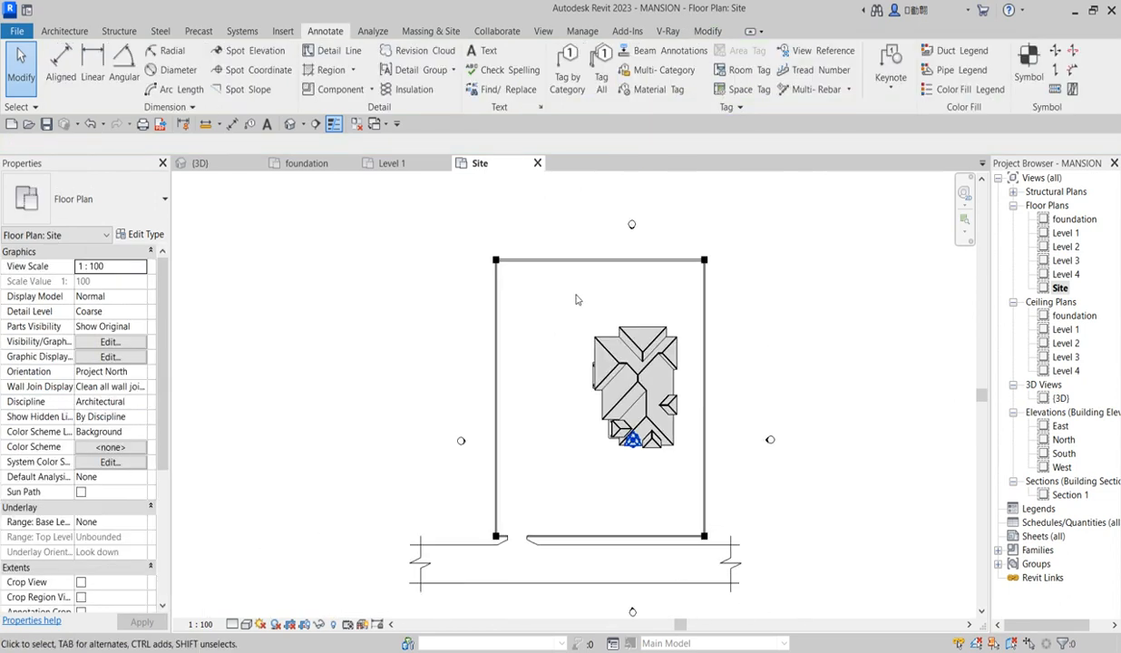
{"action": "scroll", "coordinate": [537, 415], "scroll_direction": "up", "scroll_amount": 1}
{"action": "scroll", "coordinate": [542, 380], "scroll_direction": "up", "scroll_amount": 3}
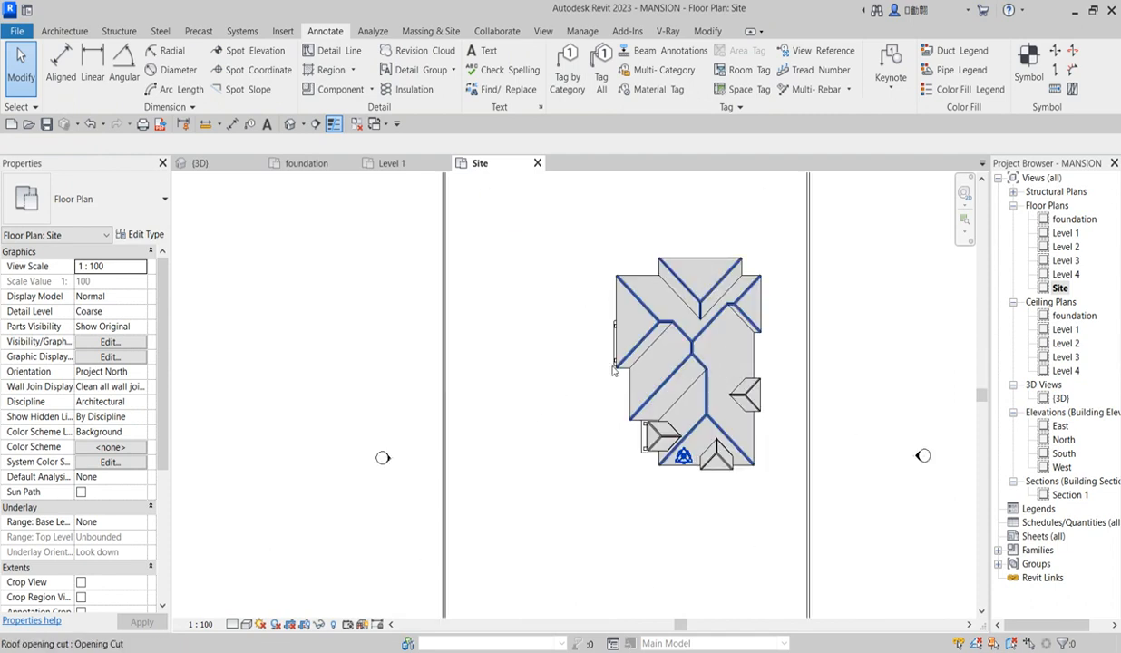
{"action": "scroll", "coordinate": [515, 288], "scroll_direction": "down", "scroll_amount": 3}
{"action": "scroll", "coordinate": [510, 366], "scroll_direction": "up", "scroll_amount": 1}
{"action": "scroll", "coordinate": [544, 327], "scroll_direction": "up", "scroll_amount": 2}
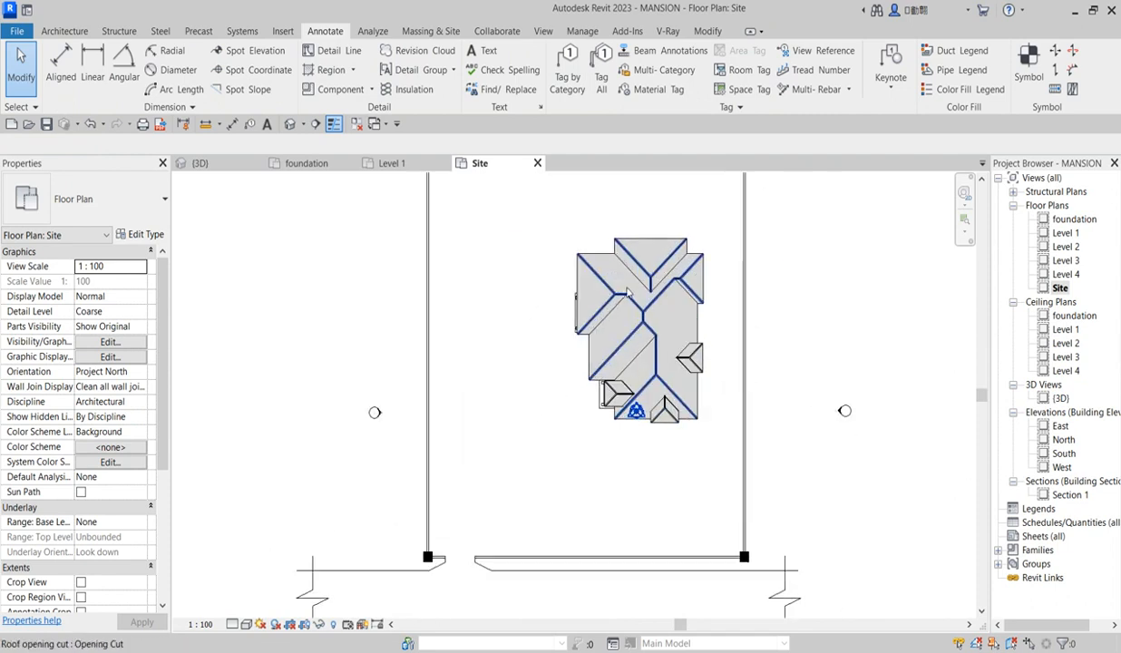
{"action": "scroll", "coordinate": [580, 380], "scroll_direction": "down", "scroll_amount": 3}
{"action": "scroll", "coordinate": [580, 426], "scroll_direction": "up", "scroll_amount": 2}
{"action": "scroll", "coordinate": [550, 408], "scroll_direction": "down", "scroll_amount": 1}
{"action": "scroll", "coordinate": [553, 395], "scroll_direction": "up", "scroll_amount": 2}
{"action": "scroll", "coordinate": [553, 395], "scroll_direction": "down", "scroll_amount": 3}
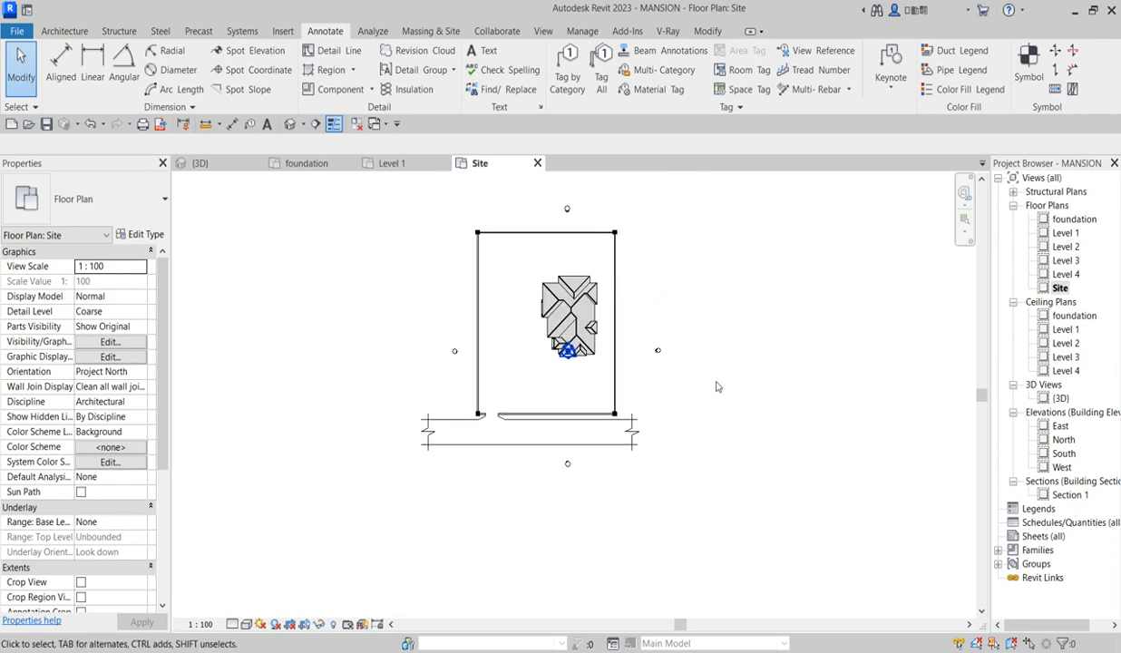
{"action": "scroll", "coordinate": [588, 385], "scroll_direction": "down", "scroll_amount": 2}
{"action": "scroll", "coordinate": [640, 301], "scroll_direction": "up", "scroll_amount": 2}
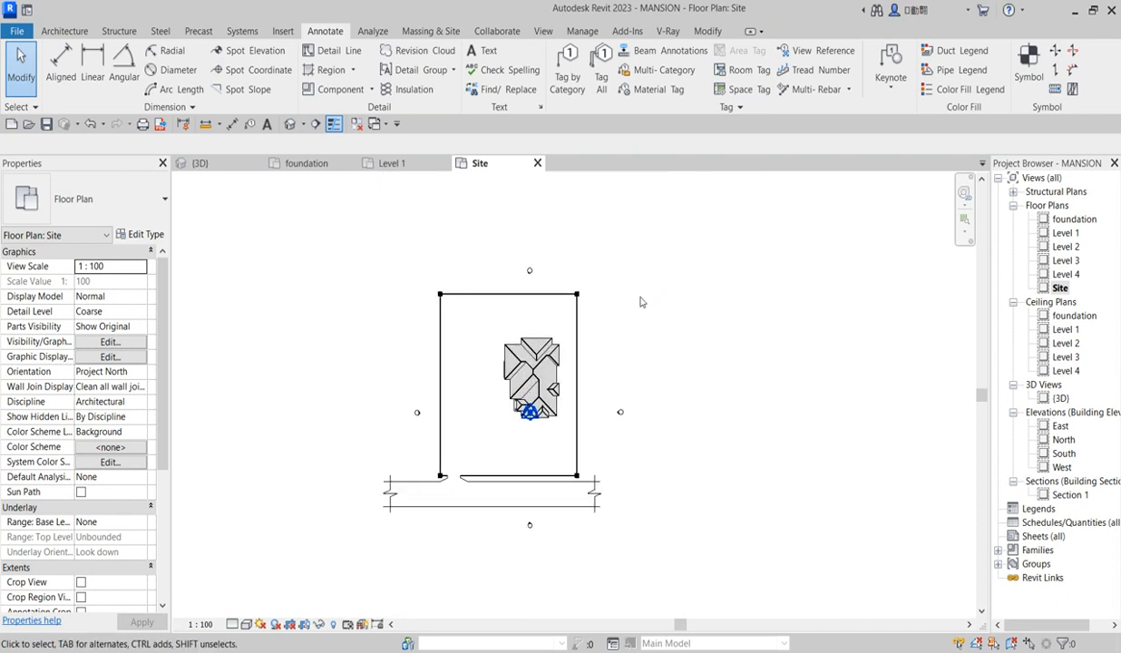
{"action": "scroll", "coordinate": [515, 382], "scroll_direction": "up", "scroll_amount": 2}
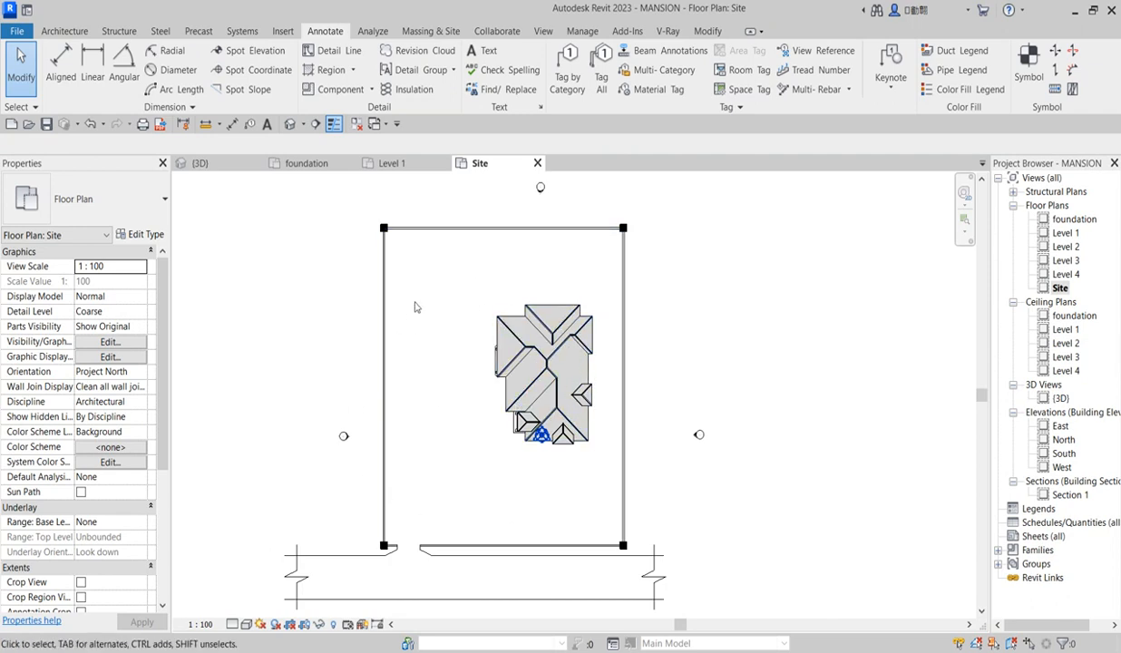
{"action": "scroll", "coordinate": [686, 298], "scroll_direction": "down", "scroll_amount": 3}
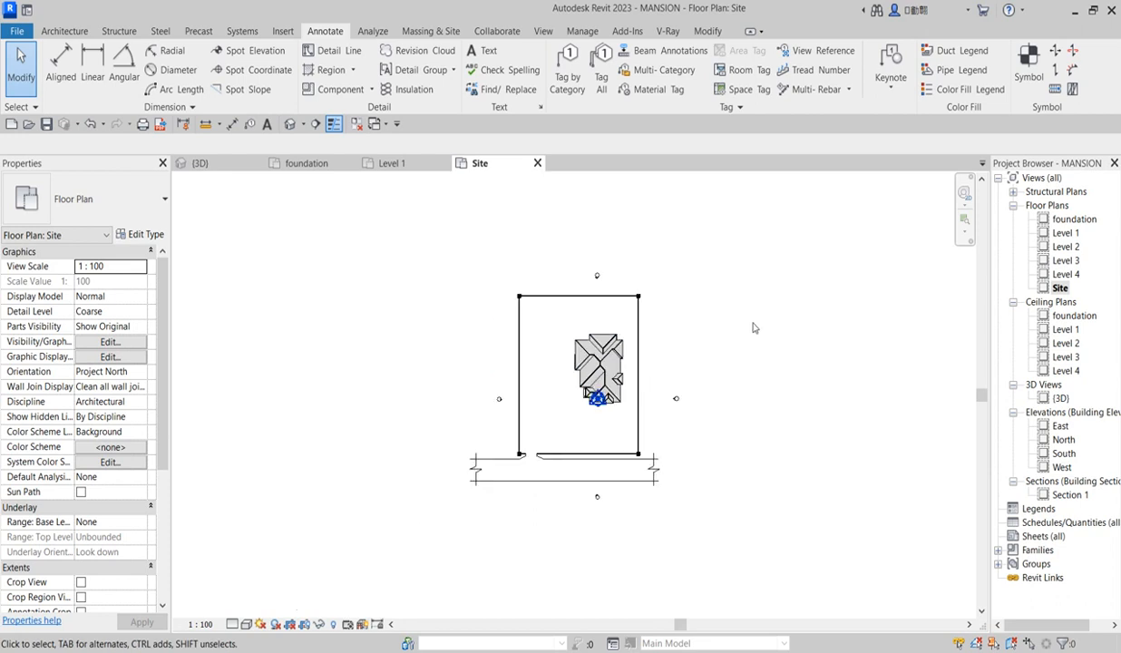
{"action": "scroll", "coordinate": [573, 466], "scroll_direction": "up", "scroll_amount": 4}
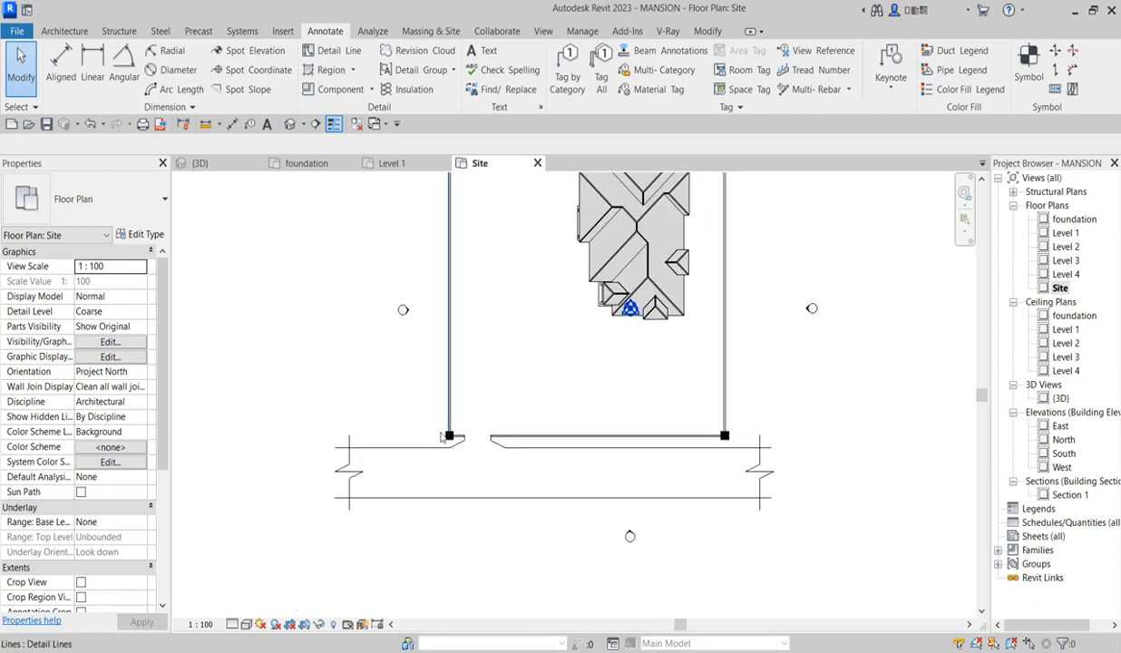
{"action": "scroll", "coordinate": [466, 438], "scroll_direction": "down", "scroll_amount": 3}
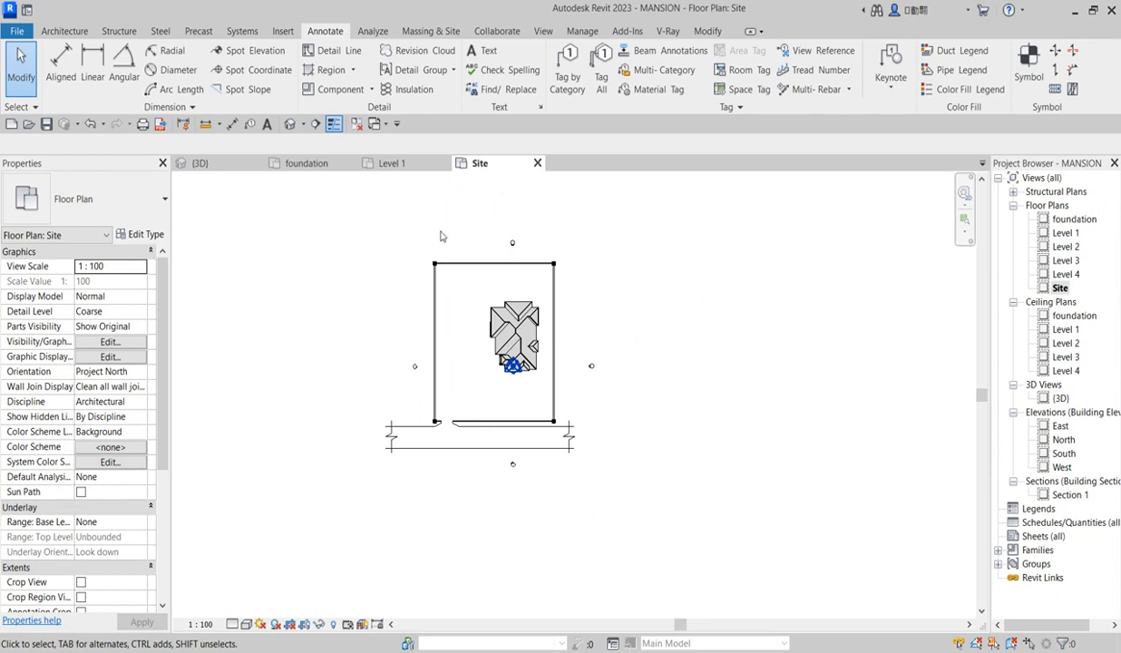
{"action": "scroll", "coordinate": [426, 385], "scroll_direction": "up", "scroll_amount": 3}
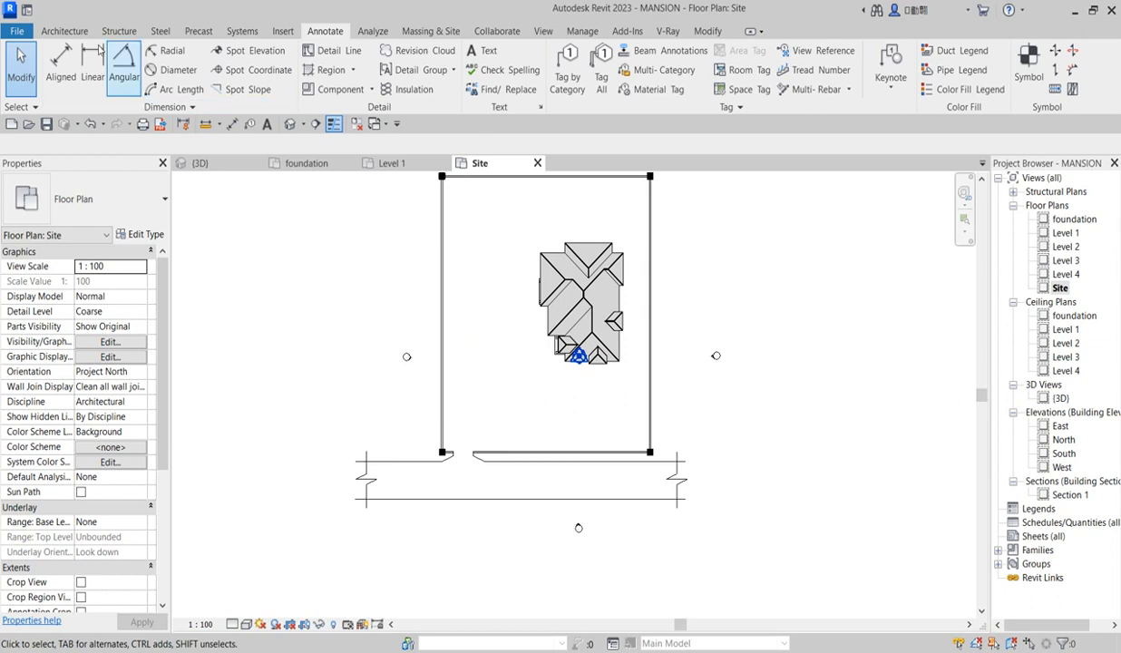
Start a Generic - 200mm wall with its base constraint at foundation and an unconnected height of 2500 mm
{"action": "left_click", "coordinate": [65, 32]}
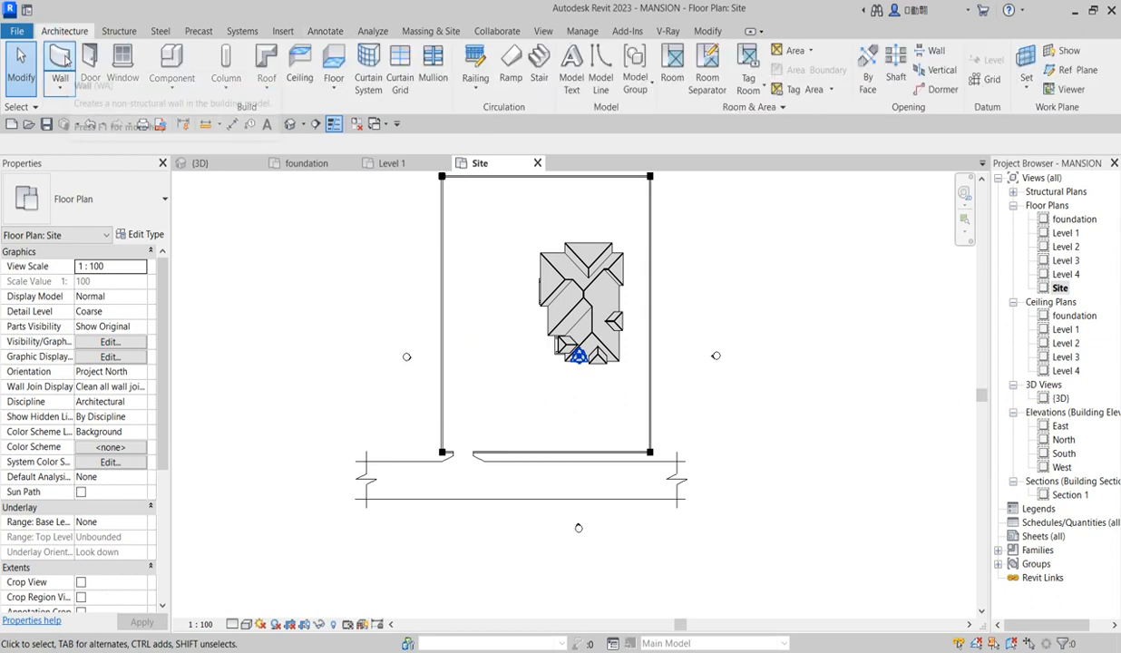
{"action": "left_click", "coordinate": [63, 62]}
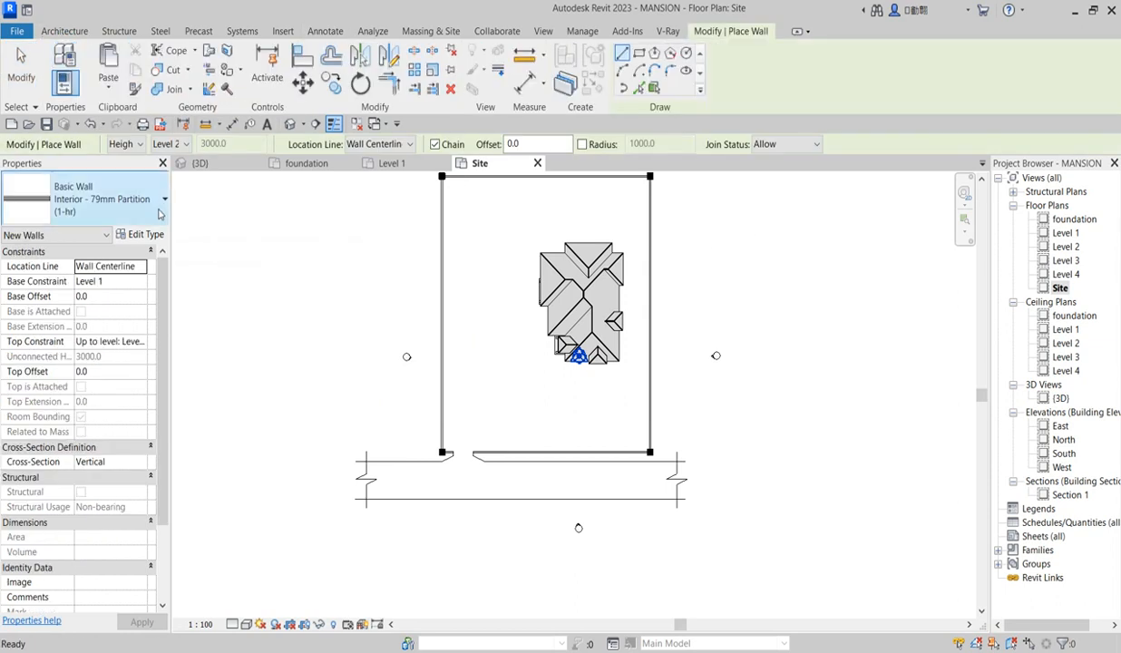
{"action": "left_click", "coordinate": [159, 200]}
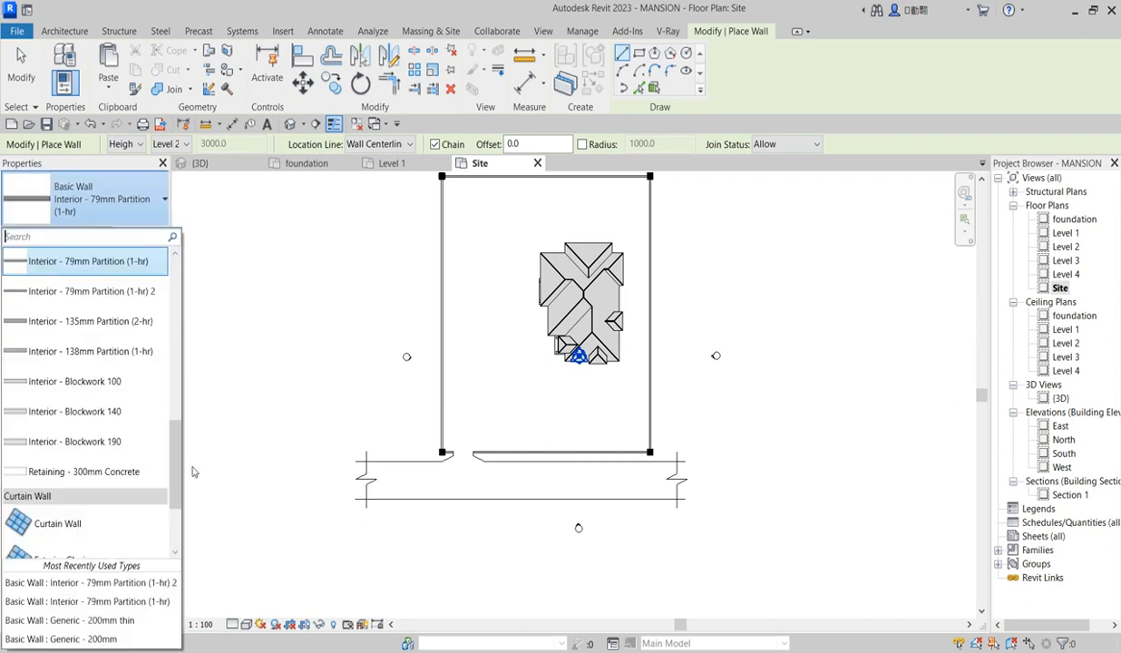
{"action": "left_click", "coordinate": [120, 638]}
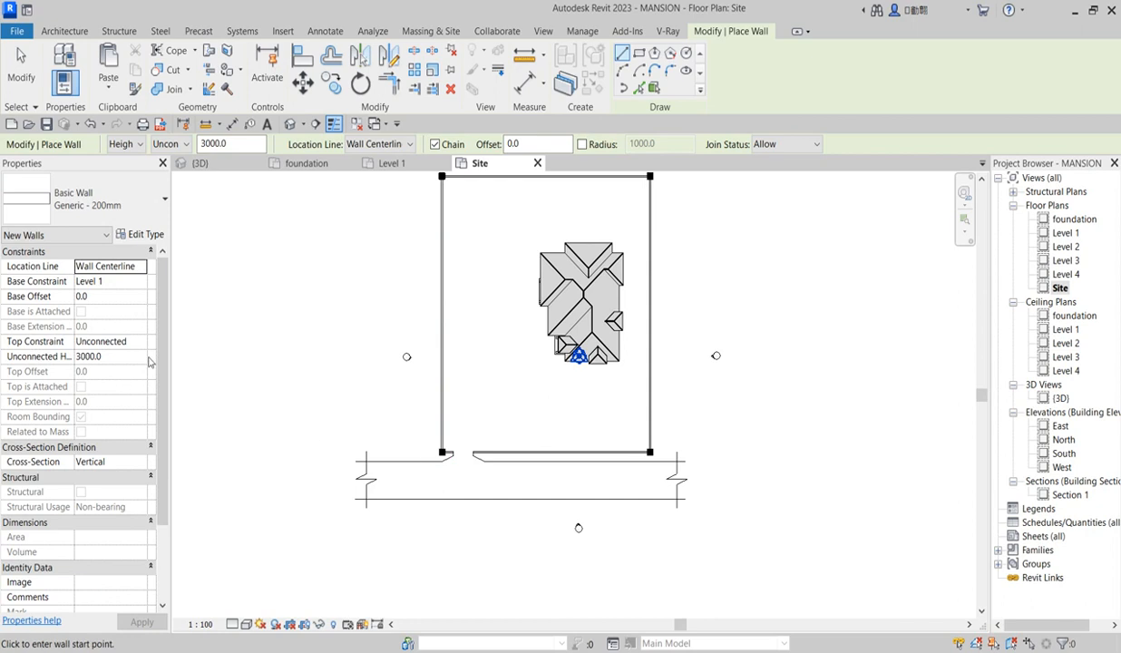
{"action": "left_click", "coordinate": [140, 283]}
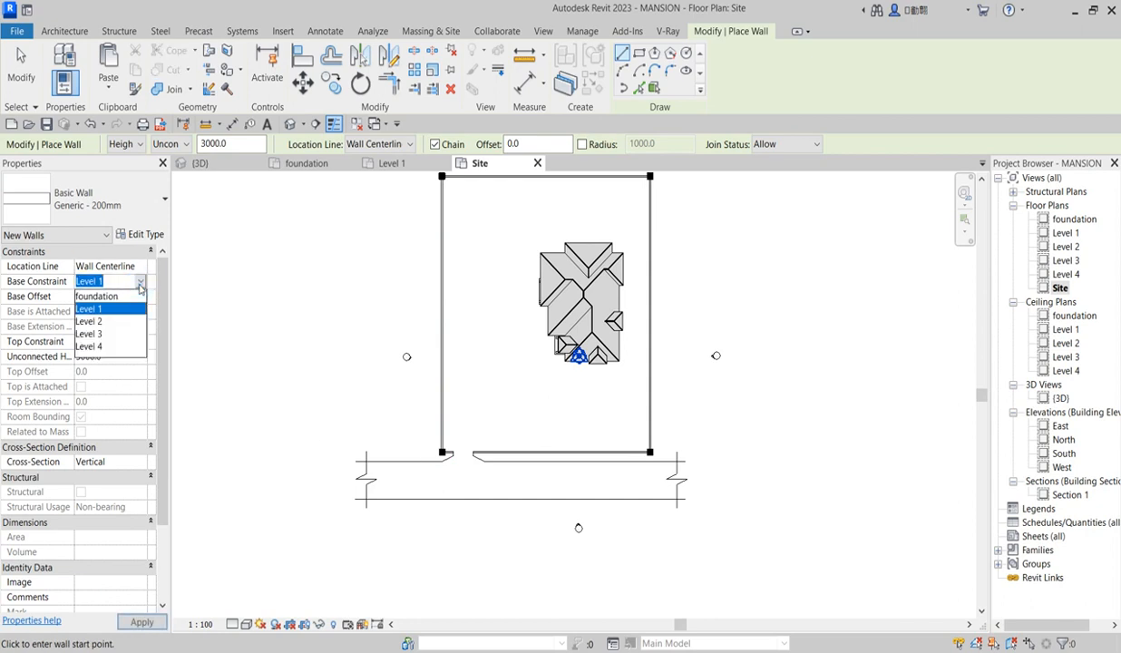
{"action": "left_click", "coordinate": [103, 298]}
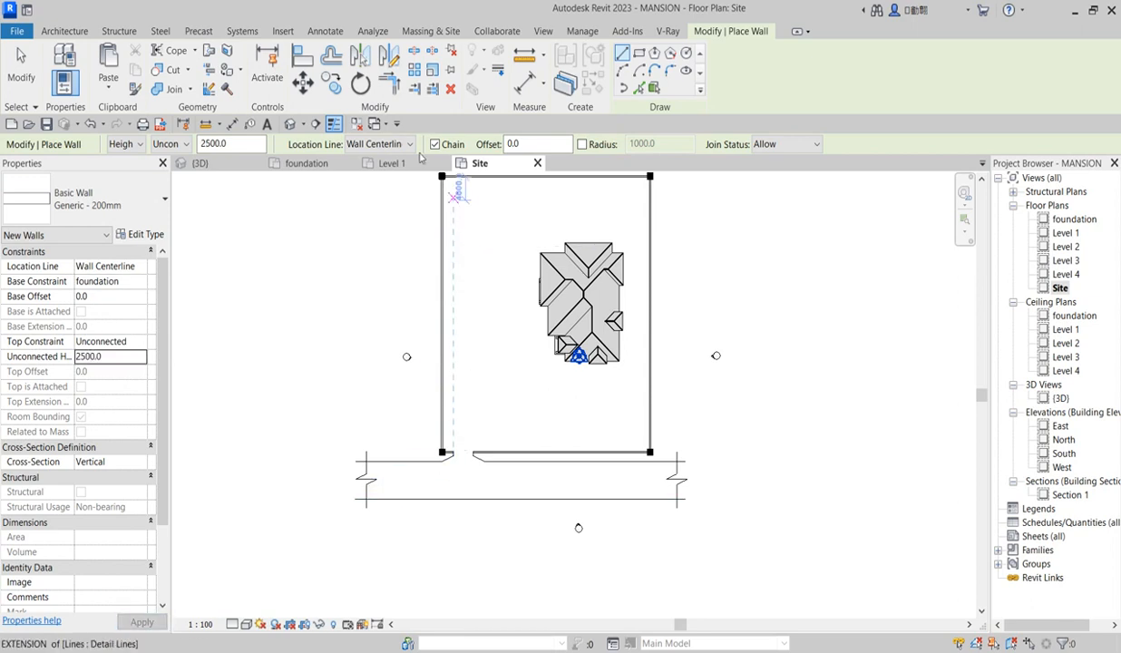
Create walls from the existing detail lines along the site's west and north boundaries using Pick Lines
{"action": "scroll", "coordinate": [442, 453], "scroll_direction": "up", "scroll_amount": 5}
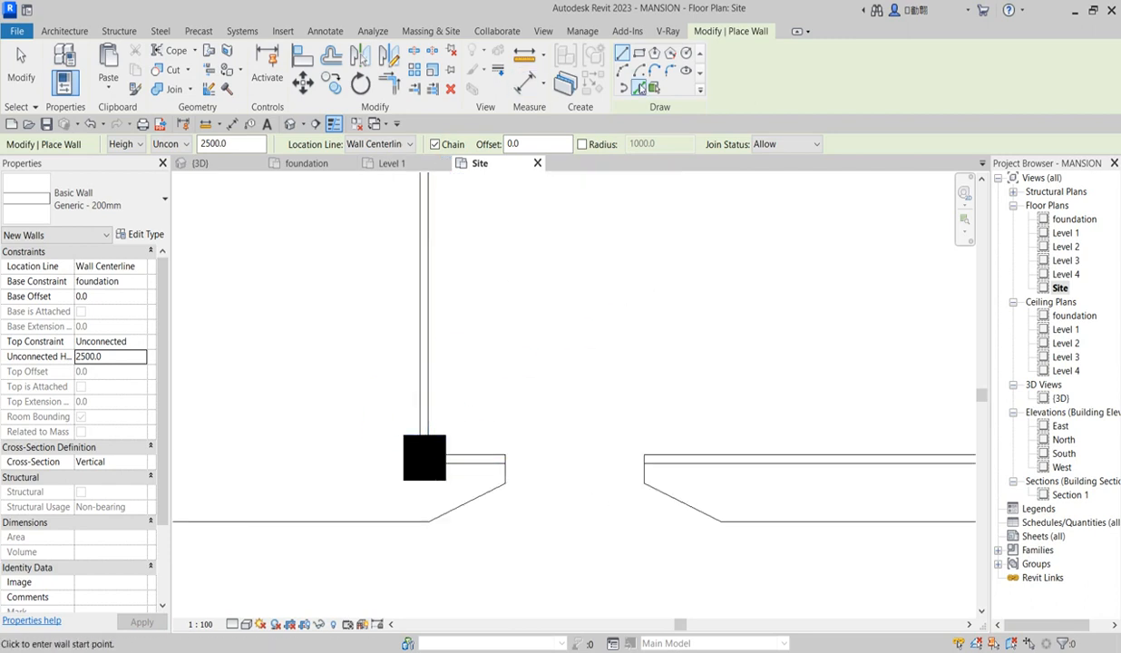
{"action": "left_click", "coordinate": [640, 88]}
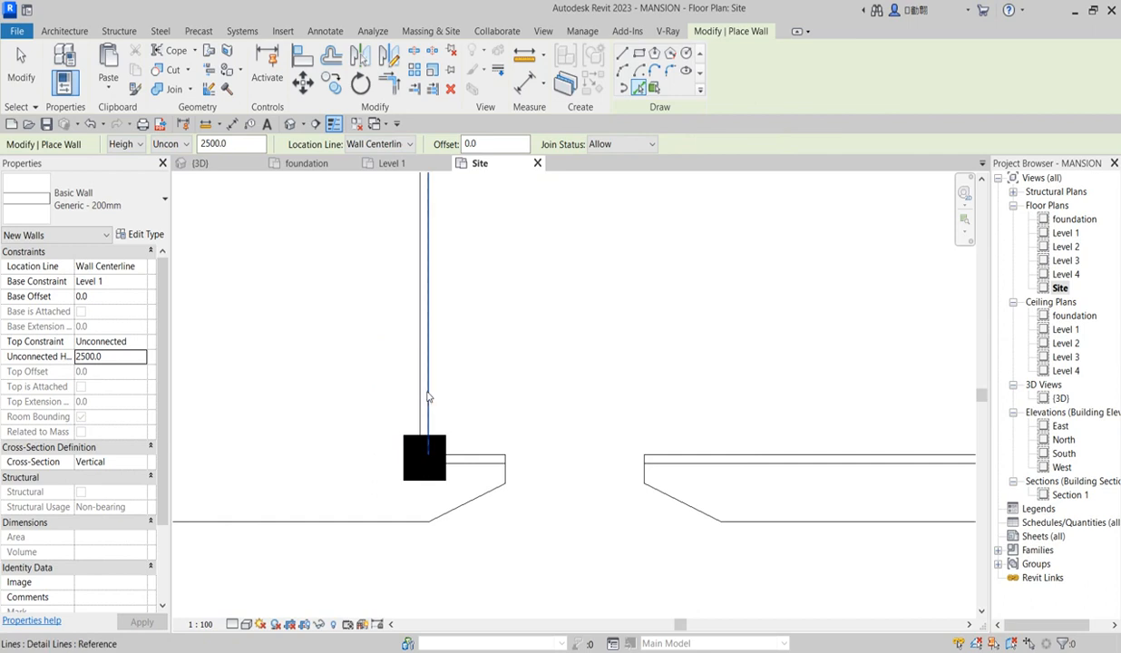
{"action": "left_click", "coordinate": [422, 390]}
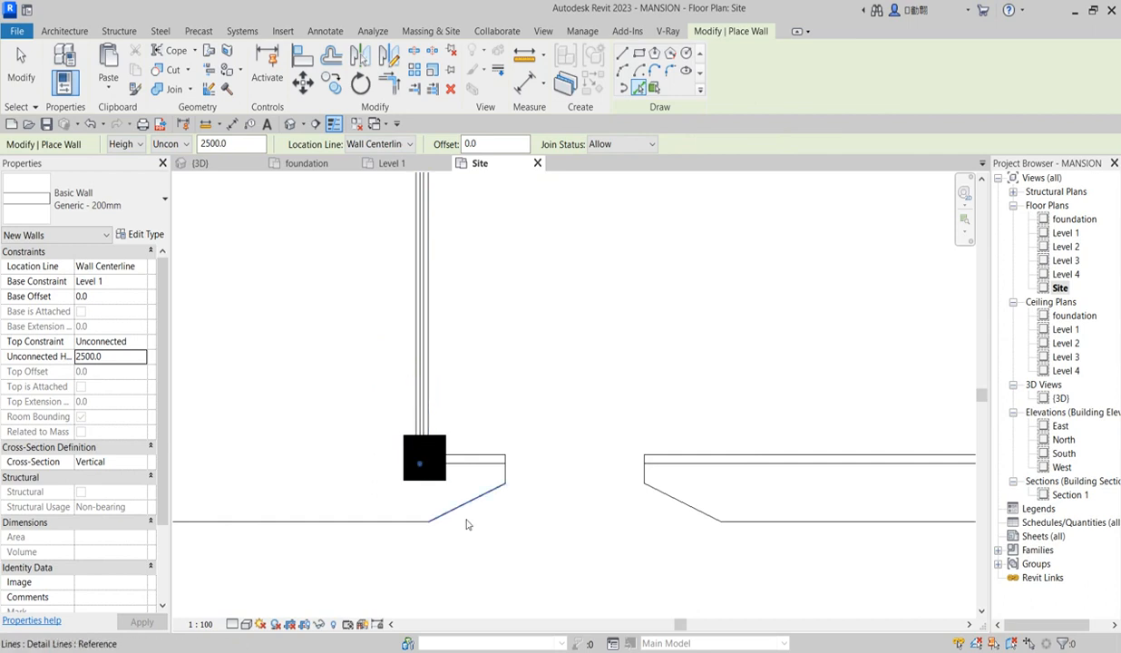
{"action": "scroll", "coordinate": [446, 504], "scroll_direction": "down", "scroll_amount": 3}
{"action": "scroll", "coordinate": [415, 537], "scroll_direction": "down", "scroll_amount": 4}
{"action": "scroll", "coordinate": [482, 228], "scroll_direction": "up", "scroll_amount": 5}
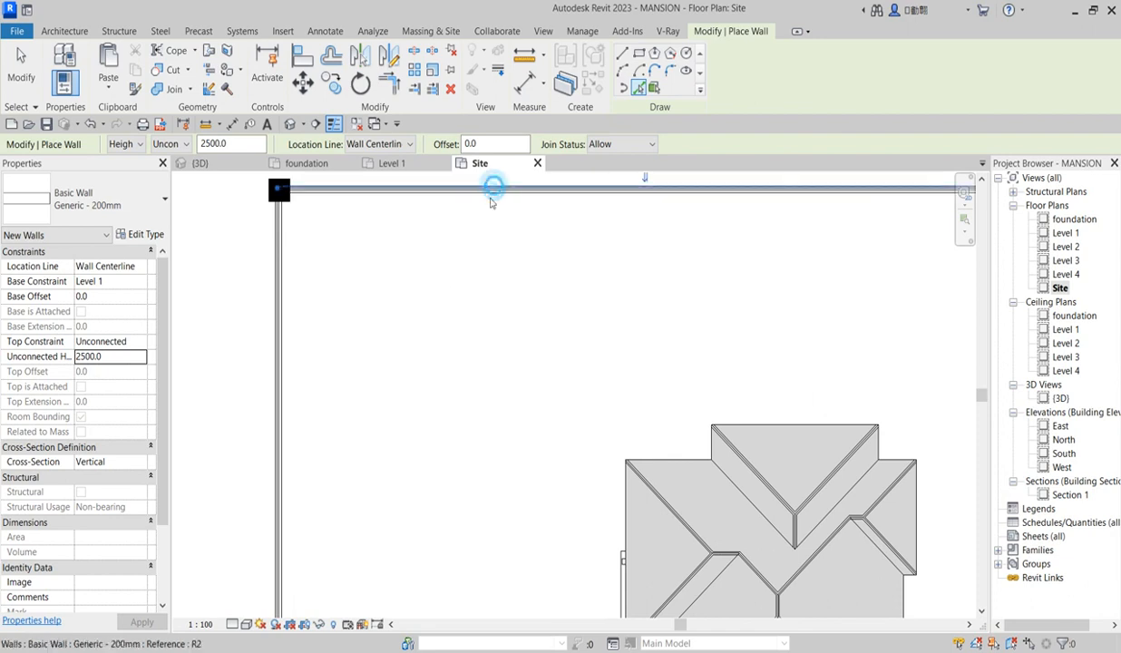
{"action": "left_click", "coordinate": [493, 189]}
Create walls from the detail lines along the east boundary and the long front part east of the driveway
{"action": "scroll", "coordinate": [452, 293], "scroll_direction": "down", "scroll_amount": 4}
{"action": "scroll", "coordinate": [599, 324], "scroll_direction": "up", "scroll_amount": 5}
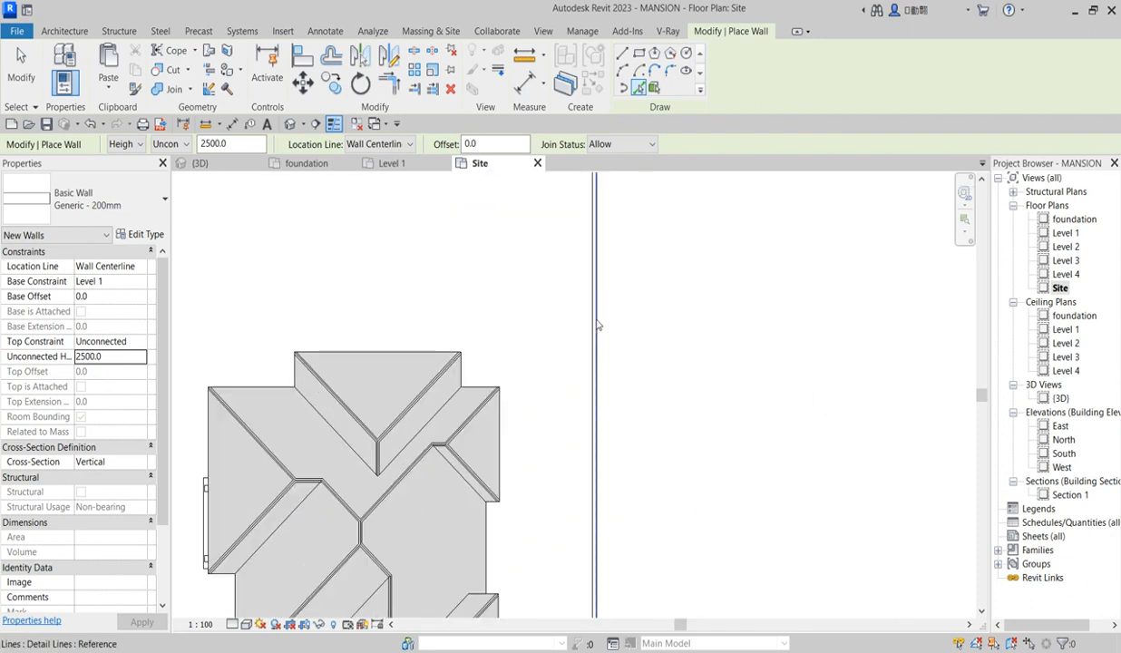
{"action": "left_click", "coordinate": [596, 317]}
{"action": "scroll", "coordinate": [606, 301], "scroll_direction": "down", "scroll_amount": 3}
{"action": "scroll", "coordinate": [565, 538], "scroll_direction": "down", "scroll_amount": 3}
{"action": "scroll", "coordinate": [566, 495], "scroll_direction": "up", "scroll_amount": 5}
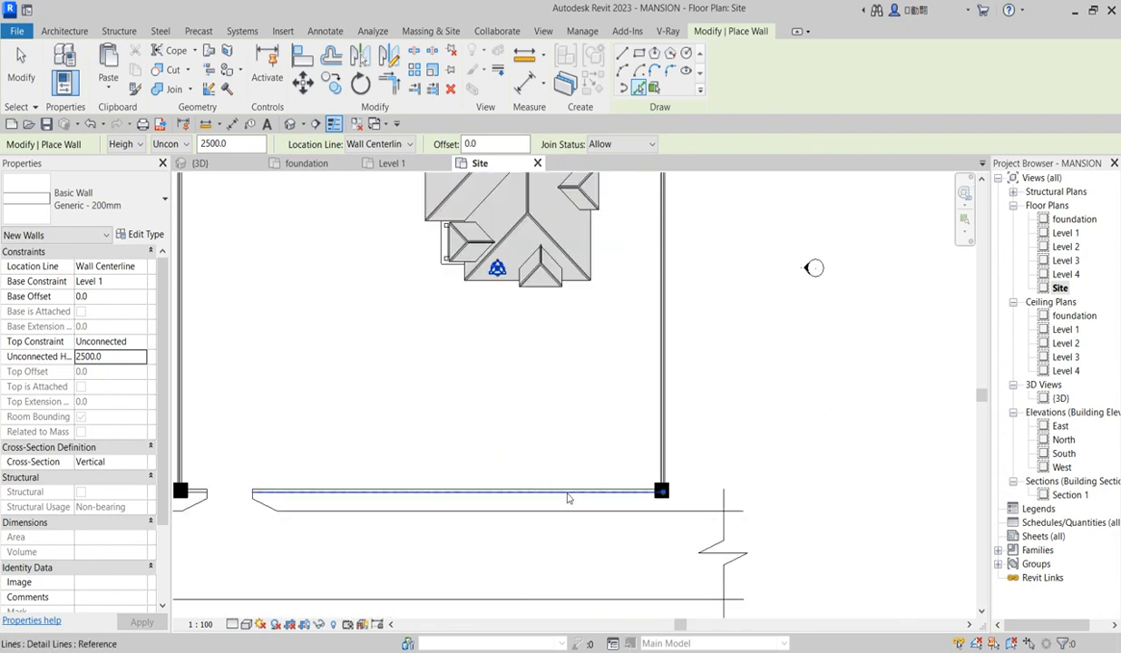
{"action": "left_click", "coordinate": [566, 491]}
Create a wall from the detail line along the short front boundary part west of the driveway opening
{"action": "scroll", "coordinate": [636, 437], "scroll_direction": "down", "scroll_amount": 5}
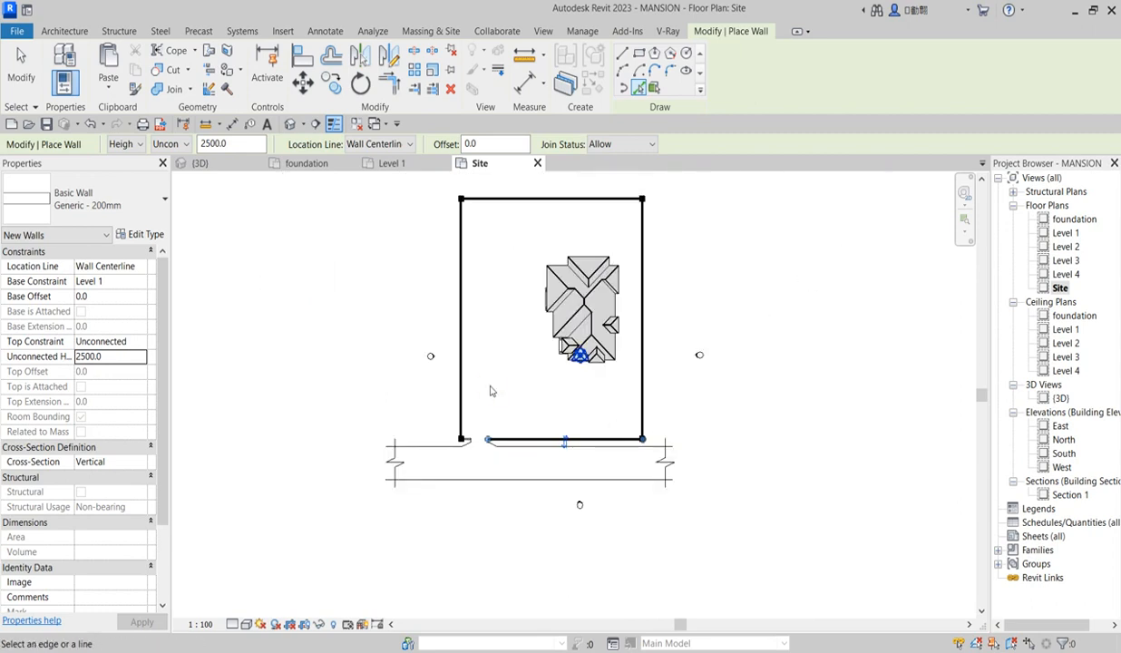
{"action": "right_click", "coordinate": [490, 389]}
{"action": "left_click", "coordinate": [524, 397]}
{"action": "scroll", "coordinate": [508, 444], "scroll_direction": "up", "scroll_amount": 8}
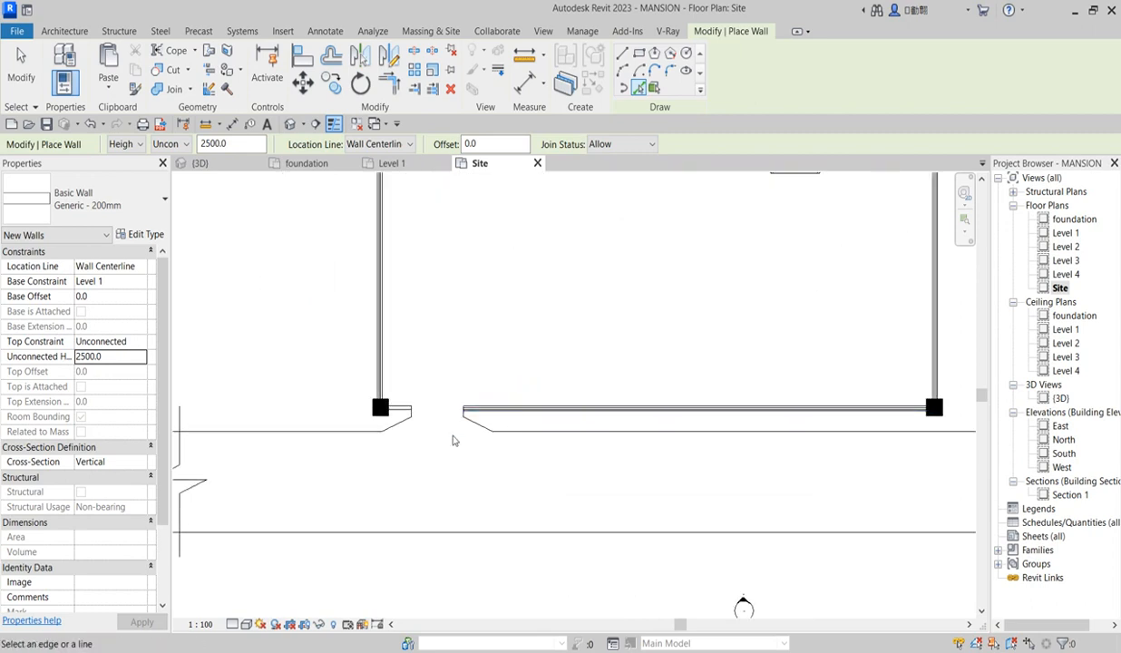
{"action": "scroll", "coordinate": [553, 408], "scroll_direction": "down", "scroll_amount": 6}
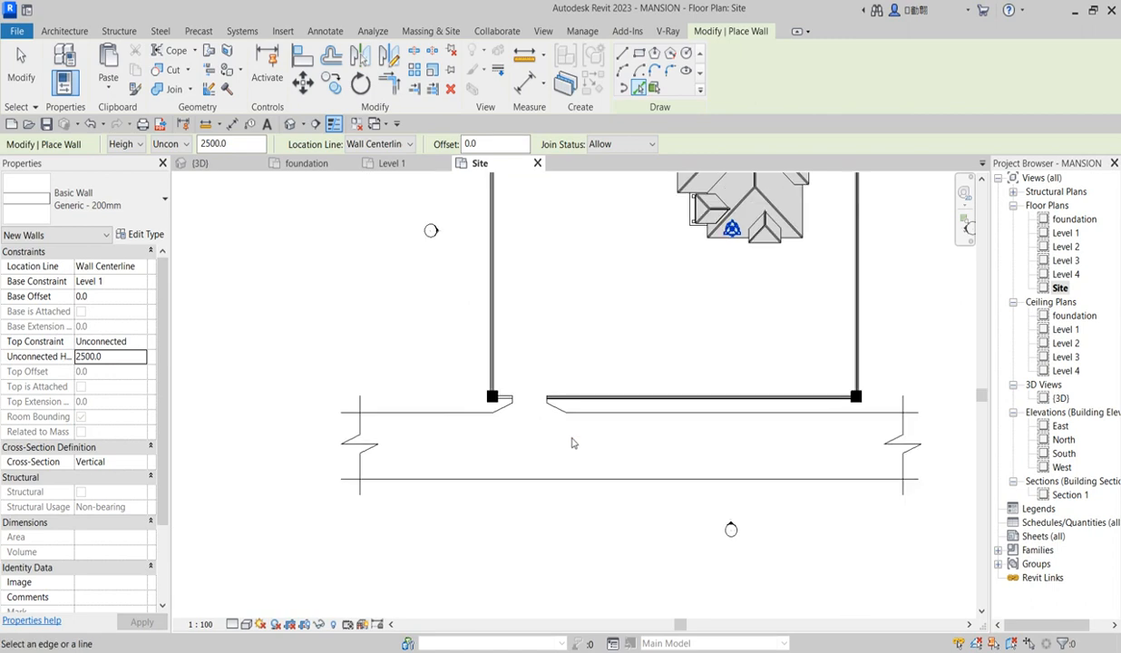
{"action": "scroll", "coordinate": [523, 435], "scroll_direction": "up", "scroll_amount": 4}
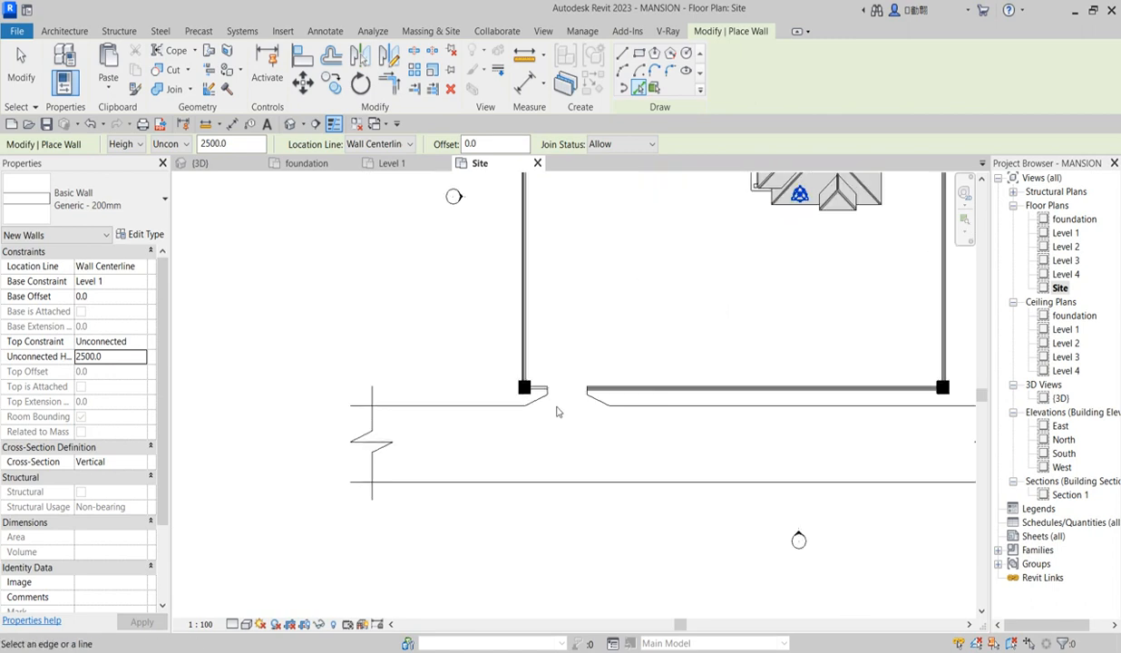
{"action": "scroll", "coordinate": [504, 381], "scroll_direction": "down", "scroll_amount": 3}
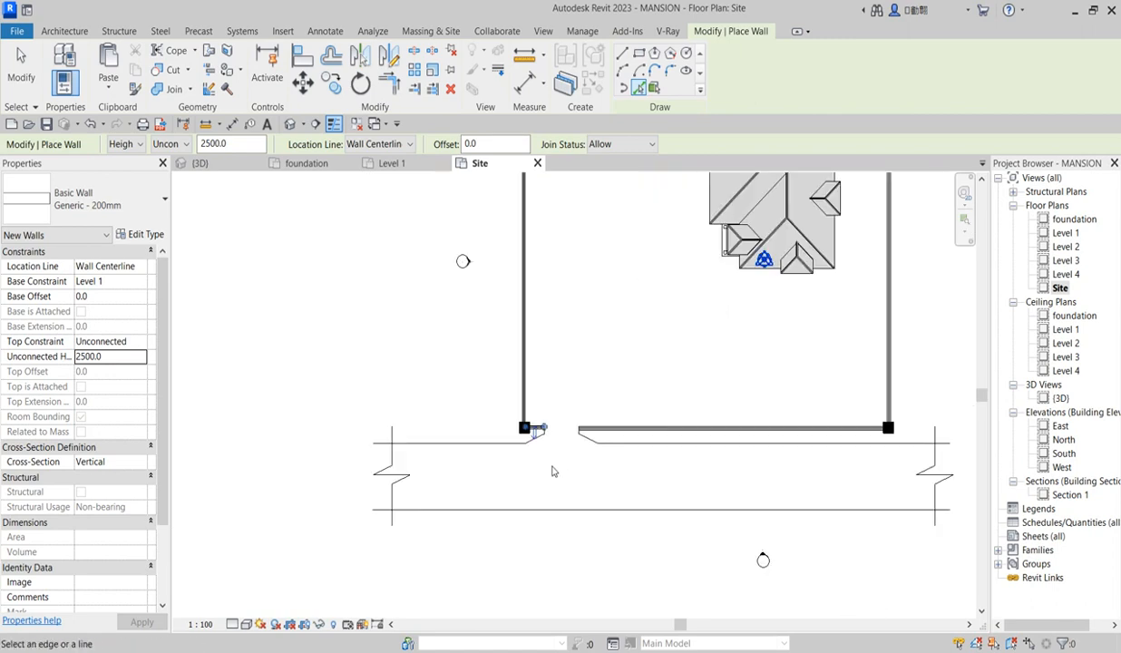
Open the {3D} view and inspect the boundary walls around the mansion
{"action": "double_click", "coordinate": [1060, 398]}
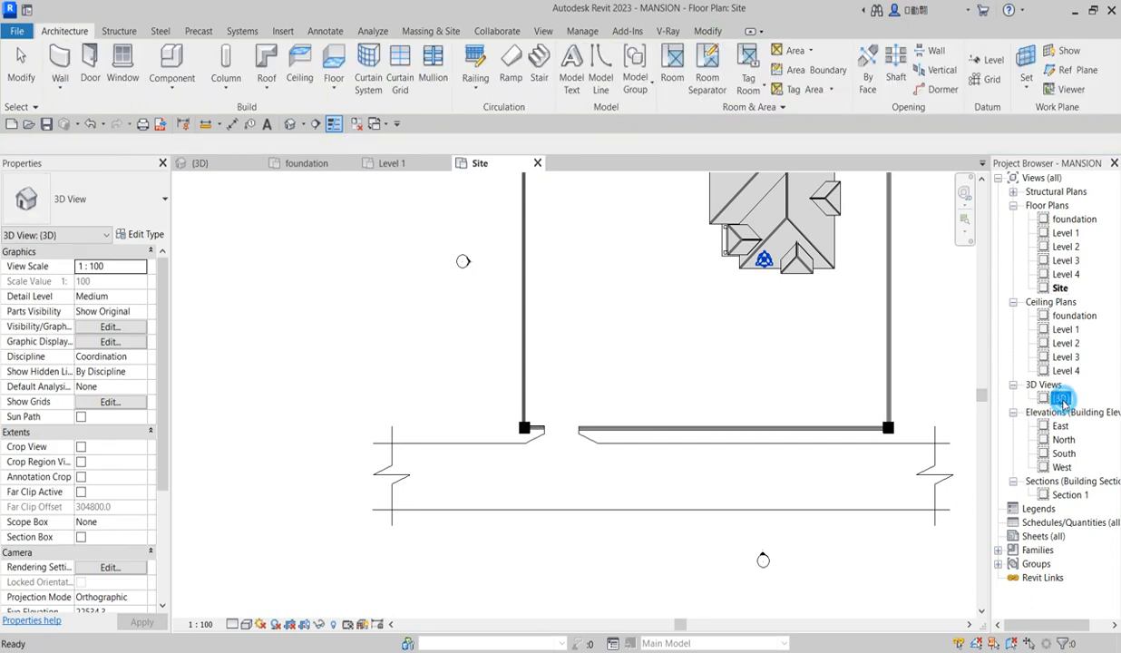
{"action": "scroll", "coordinate": [809, 408], "scroll_direction": "down", "scroll_amount": 3}
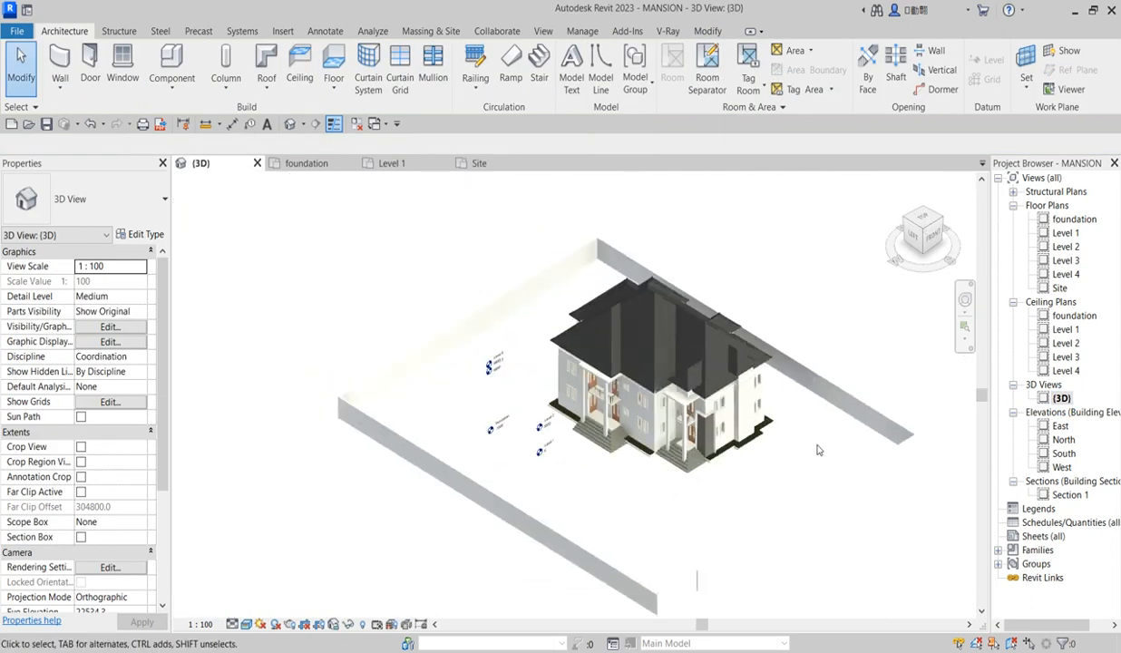
{"action": "scroll", "coordinate": [843, 451], "scroll_direction": "down", "scroll_amount": 2}
{"action": "scroll", "coordinate": [589, 490], "scroll_direction": "down", "scroll_amount": 2}
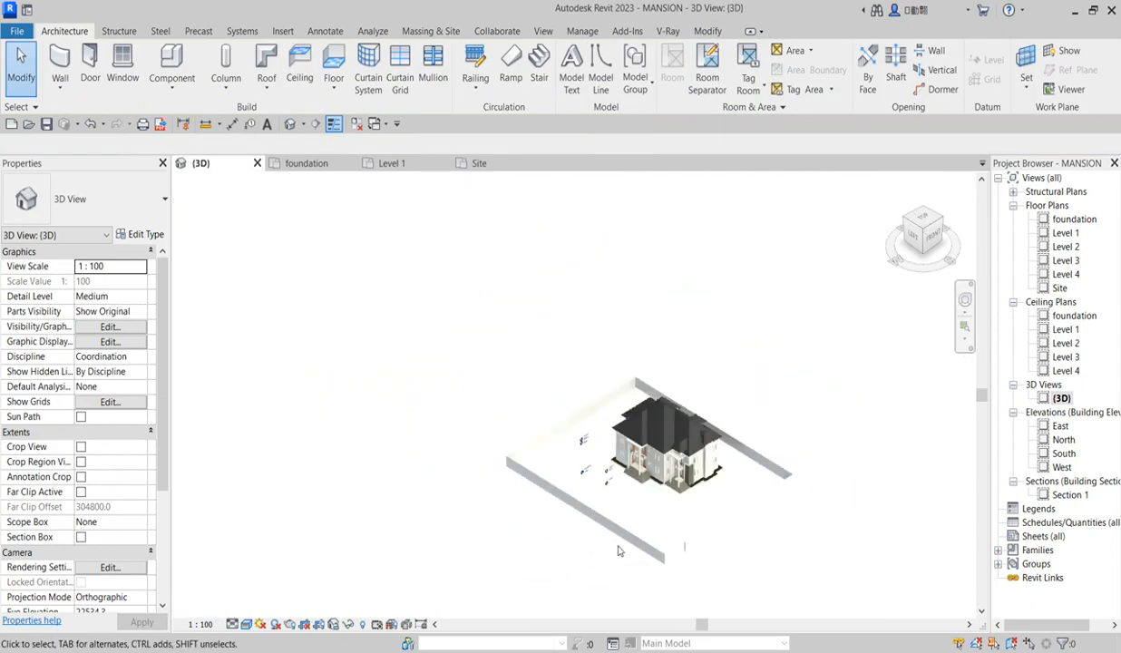
{"action": "scroll", "coordinate": [547, 487], "scroll_direction": "up", "scroll_amount": 3}
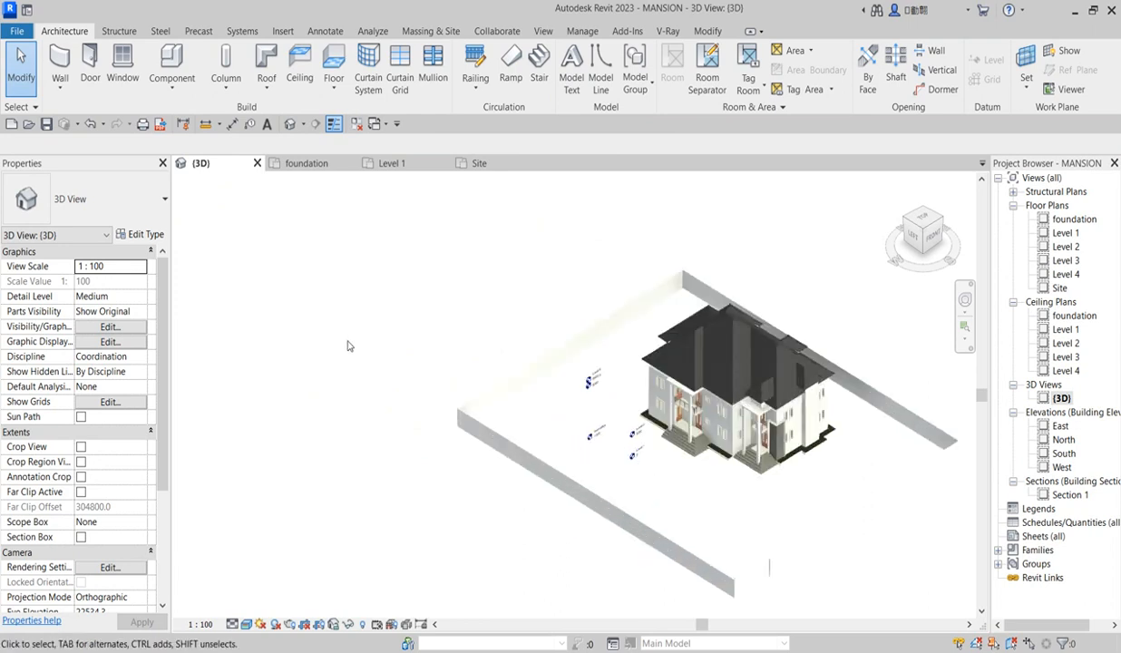
{"action": "scroll", "coordinate": [347, 345], "scroll_direction": "down", "scroll_amount": 3}
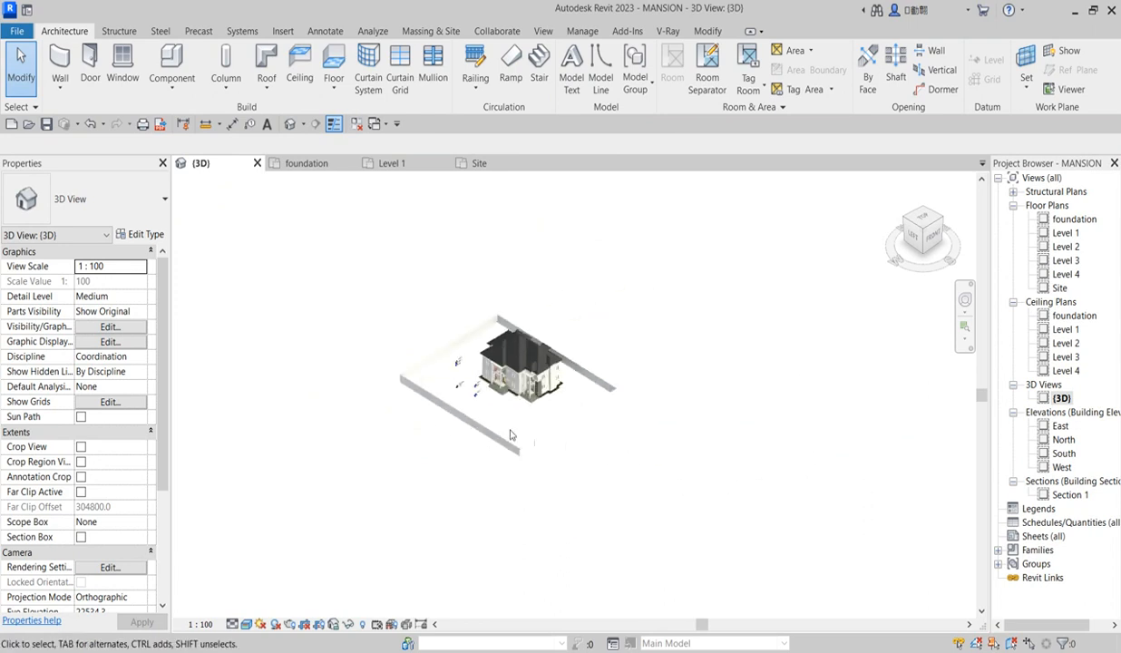
Create a toposurface around the whole site in the Site plan, with its points at an absolute elevation of -1000
{"action": "double_click", "coordinate": [1059, 288]}
{"action": "scroll", "coordinate": [617, 512], "scroll_direction": "down", "scroll_amount": 5}
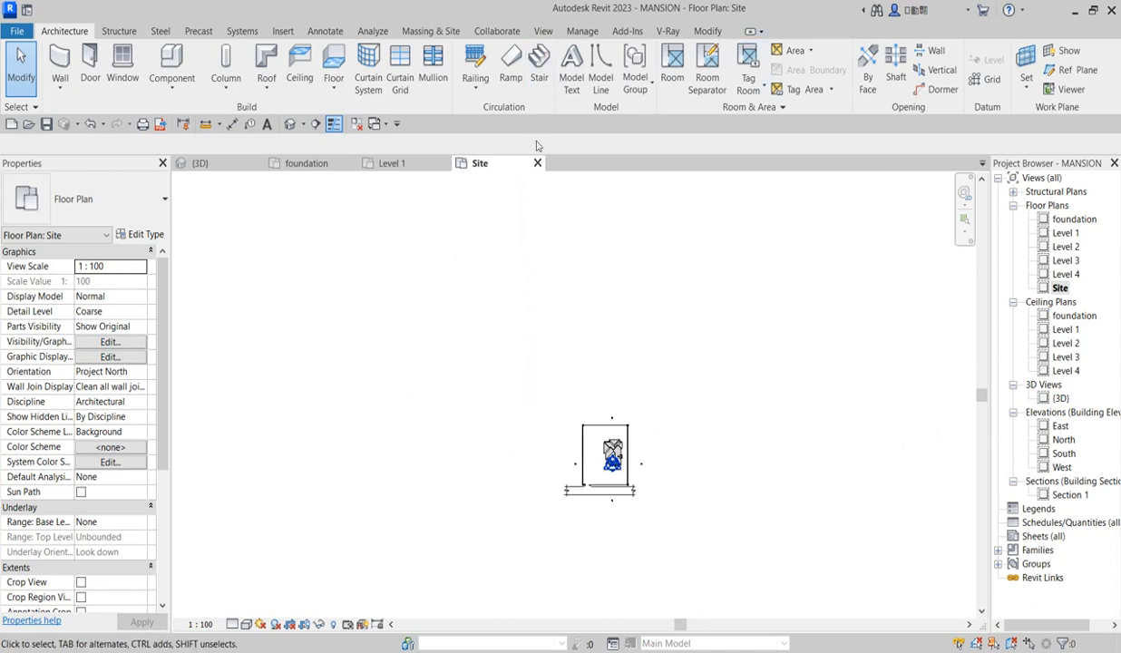
{"action": "left_click", "coordinate": [426, 32]}
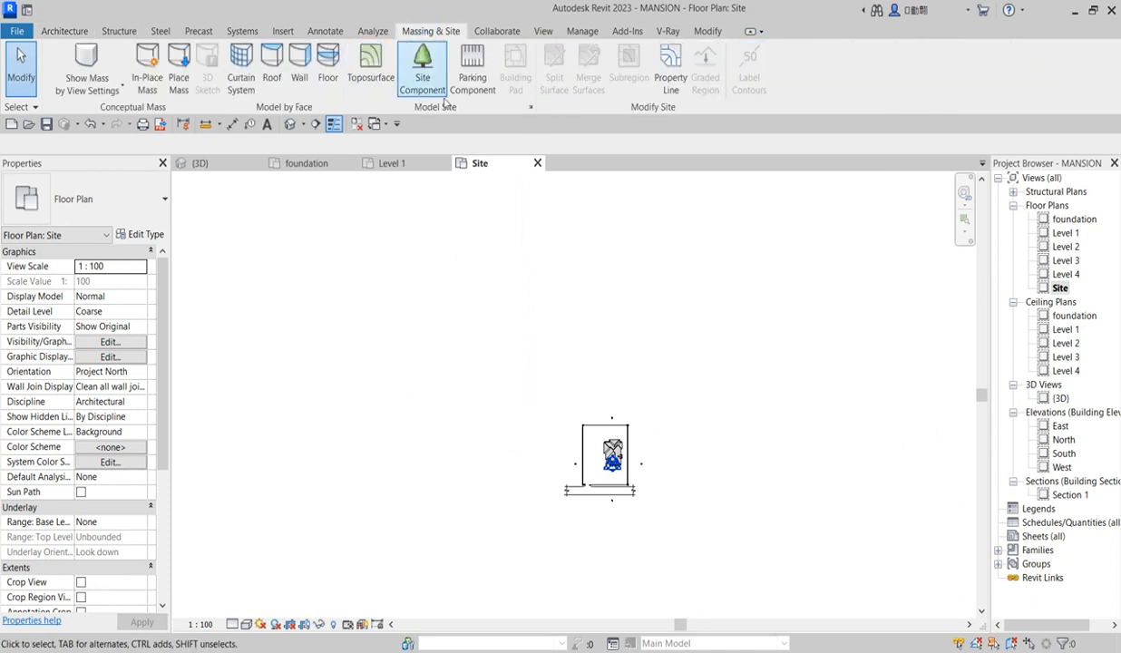
{"action": "left_click", "coordinate": [369, 78]}
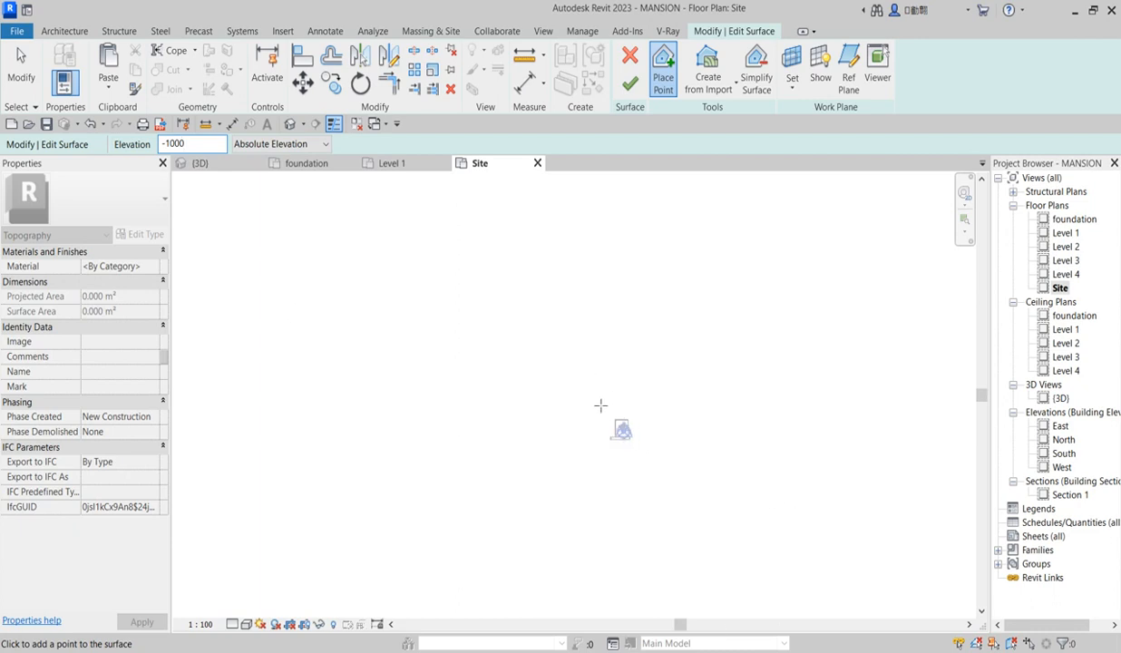
{"action": "scroll", "coordinate": [589, 435], "scroll_direction": "up", "scroll_amount": 3}
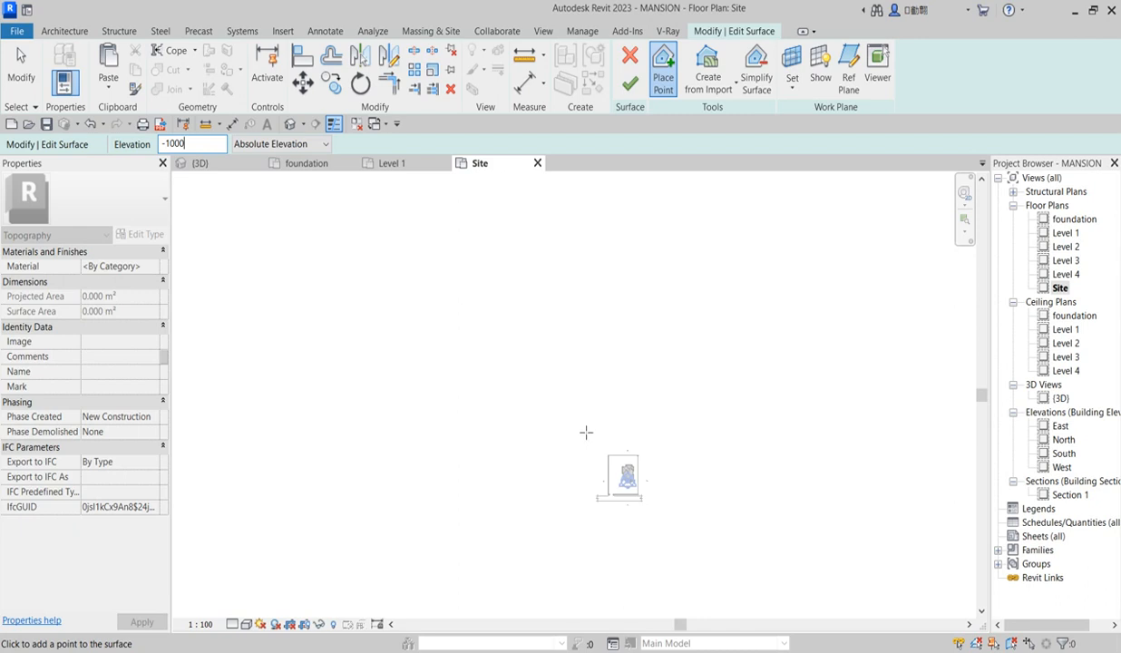
{"action": "key", "text": "Return"}
{"action": "scroll", "coordinate": [697, 405], "scroll_direction": "down", "scroll_amount": 3}
{"action": "left_click", "coordinate": [725, 496]}
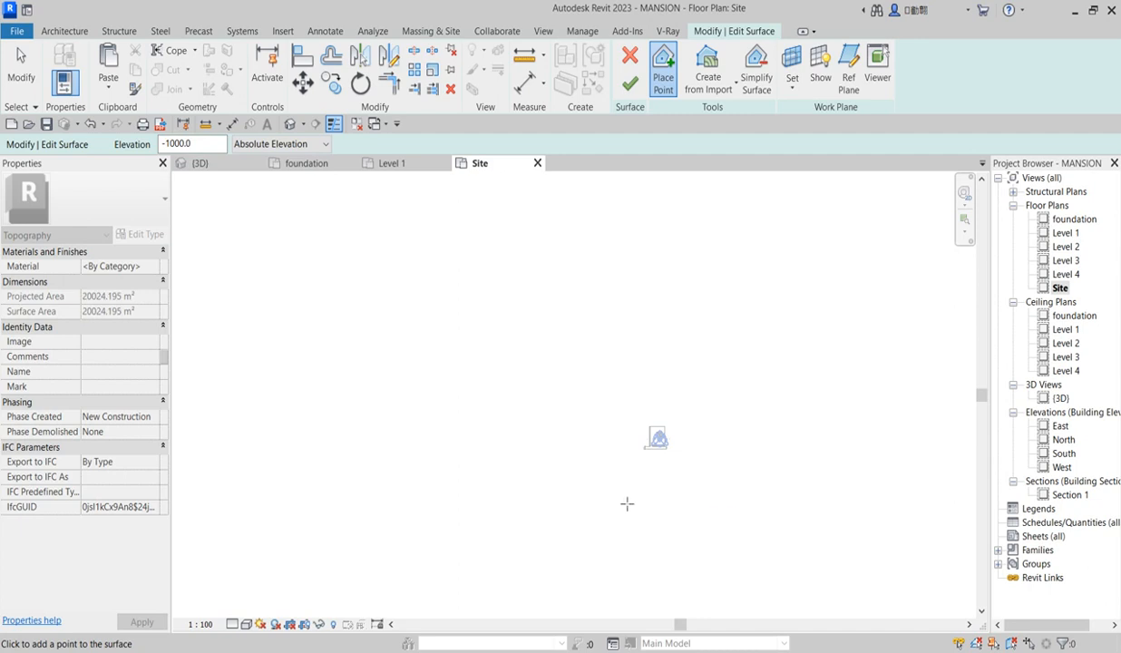
{"action": "left_click", "coordinate": [629, 85]}
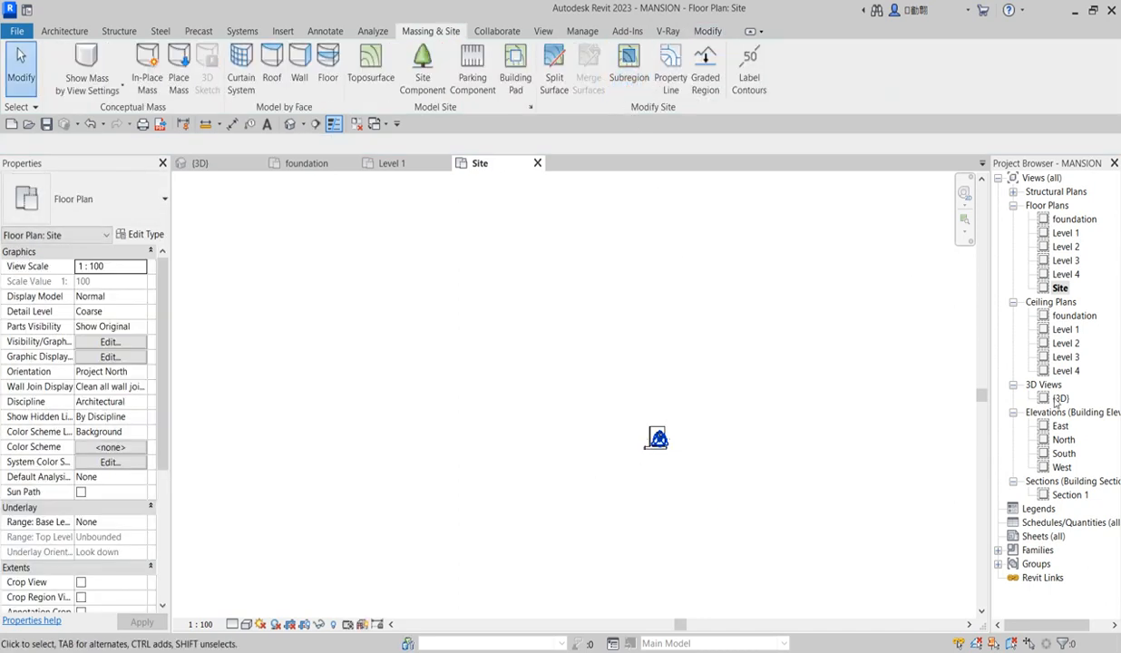
Open the {3D} view and inspect the toposurface around the mansion and boundary walls
{"action": "double_click", "coordinate": [1059, 399]}
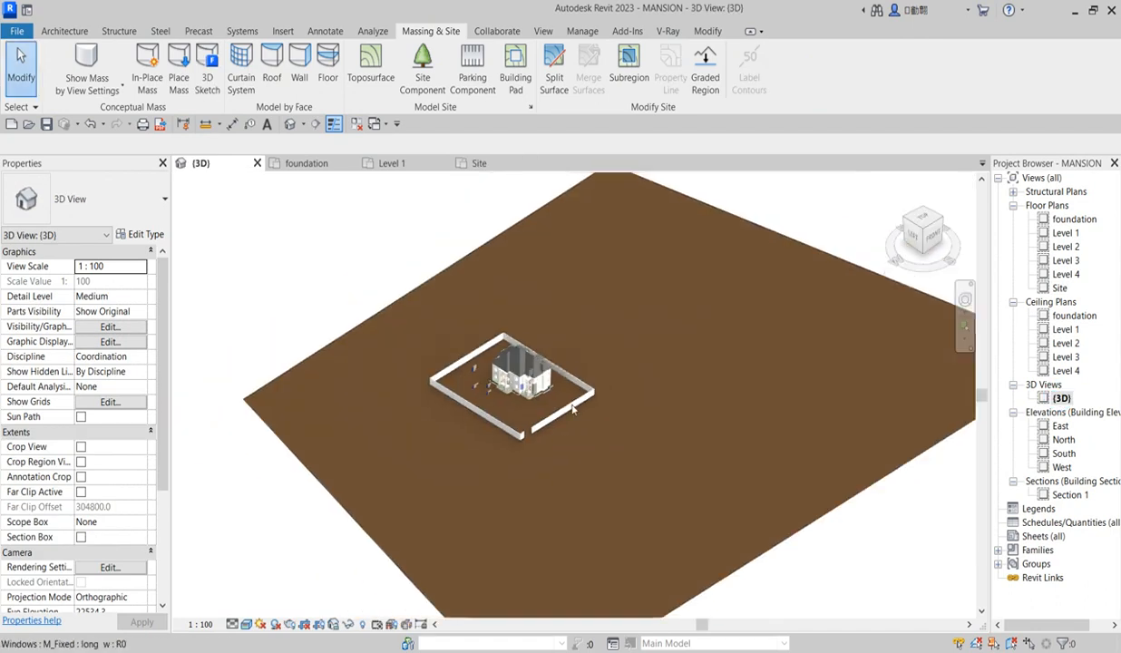
{"action": "left_click", "coordinate": [847, 312]}
{"action": "scroll", "coordinate": [691, 313], "scroll_direction": "down", "scroll_amount": 2}
{"action": "scroll", "coordinate": [588, 419], "scroll_direction": "up", "scroll_amount": 3}
{"action": "scroll", "coordinate": [588, 419], "scroll_direction": "up", "scroll_amount": 2}
{"action": "key", "text": "Escape"}
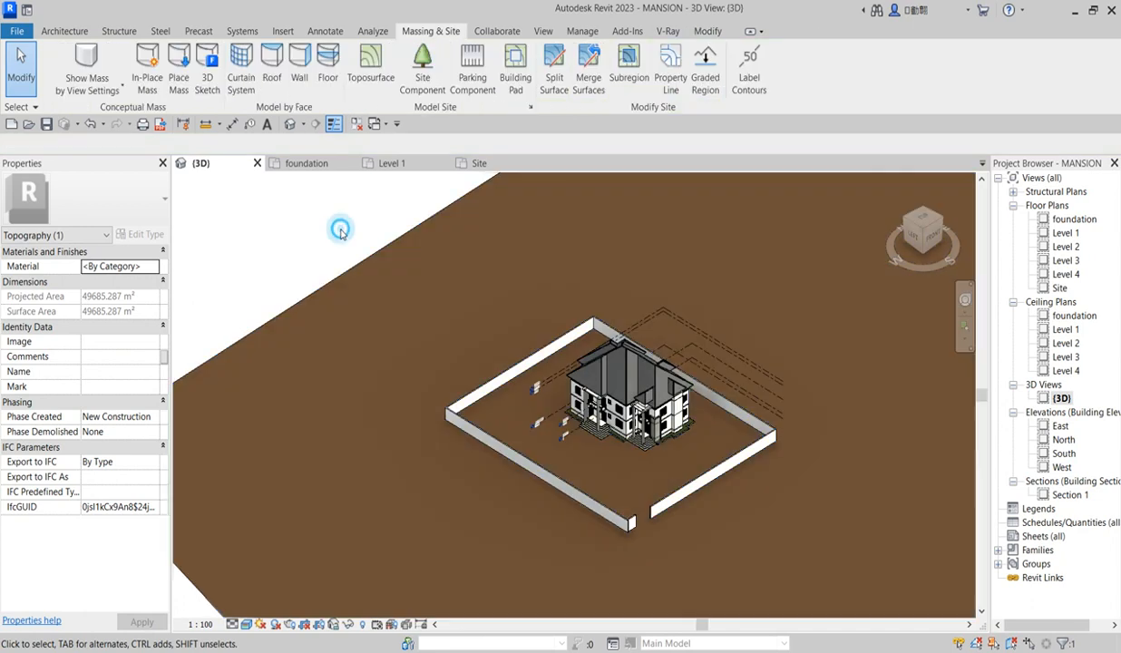
{"action": "scroll", "coordinate": [519, 475], "scroll_direction": "down", "scroll_amount": 2}
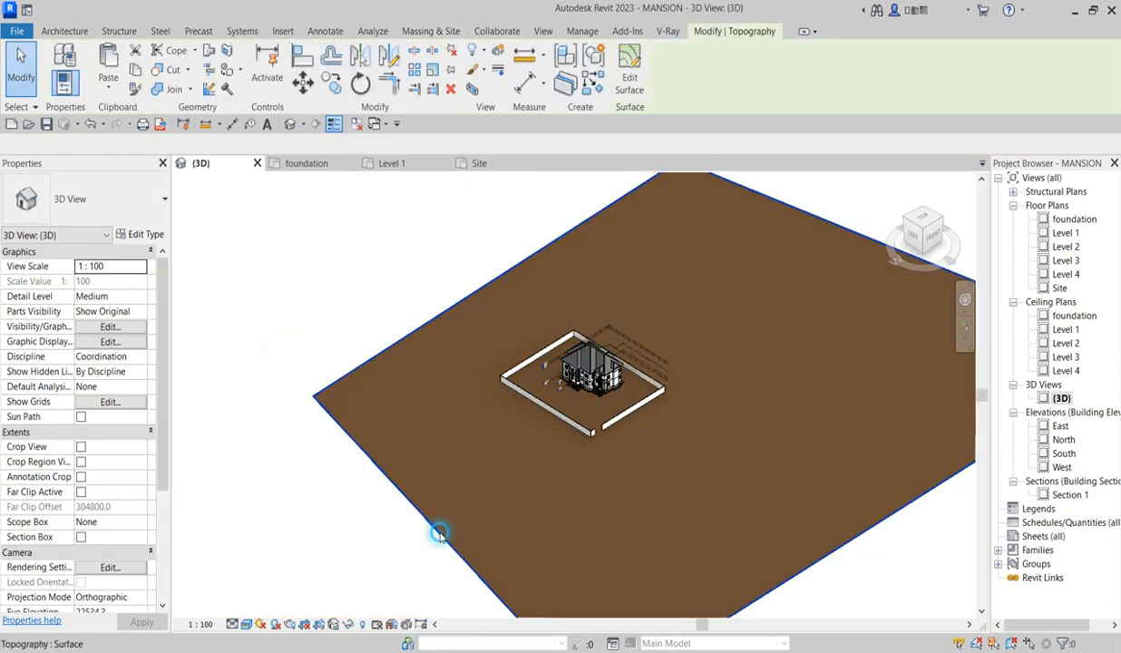
Select the toposurface and choose Aluminum(1) as its material
{"action": "left_click", "coordinate": [439, 533]}
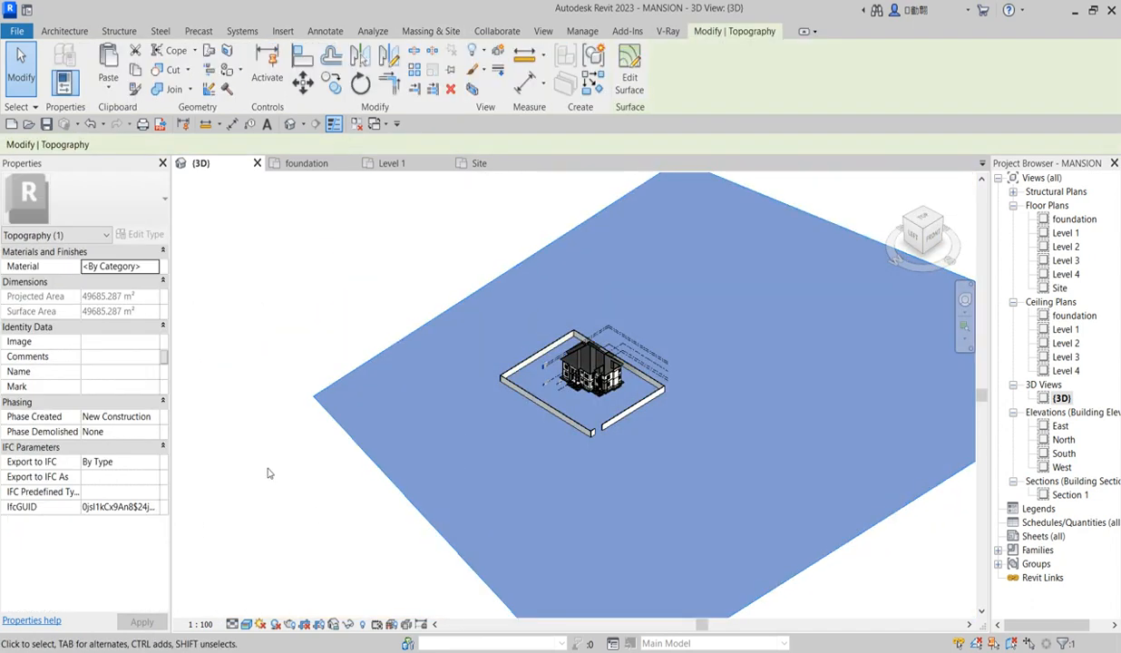
{"action": "left_click", "coordinate": [155, 266]}
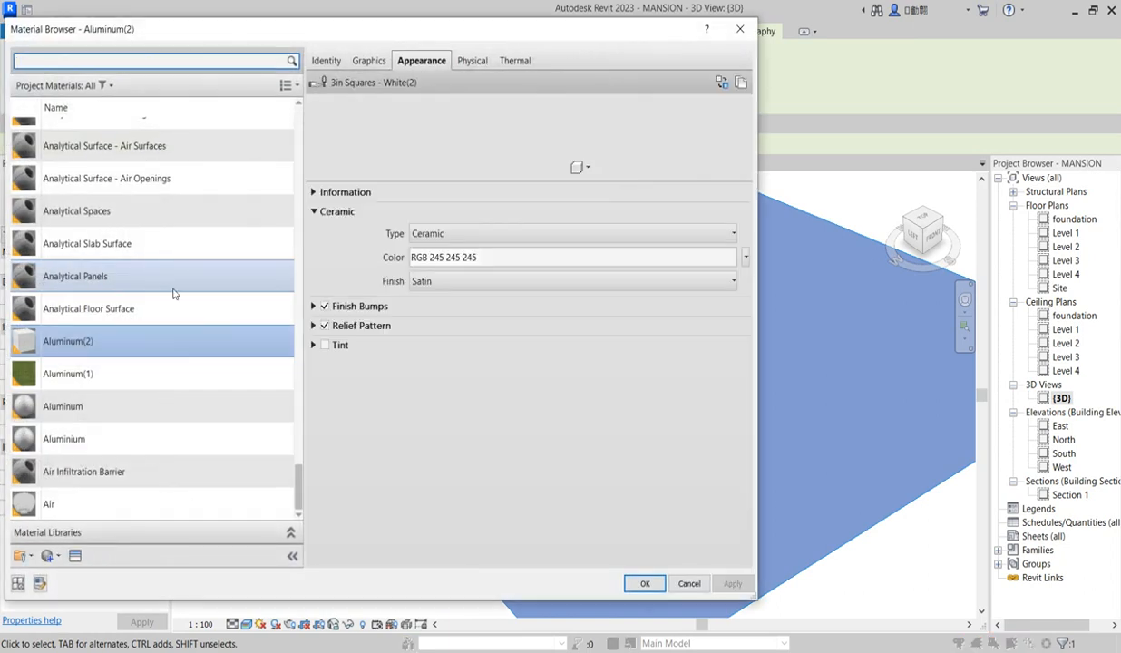
{"action": "left_click", "coordinate": [99, 373]}
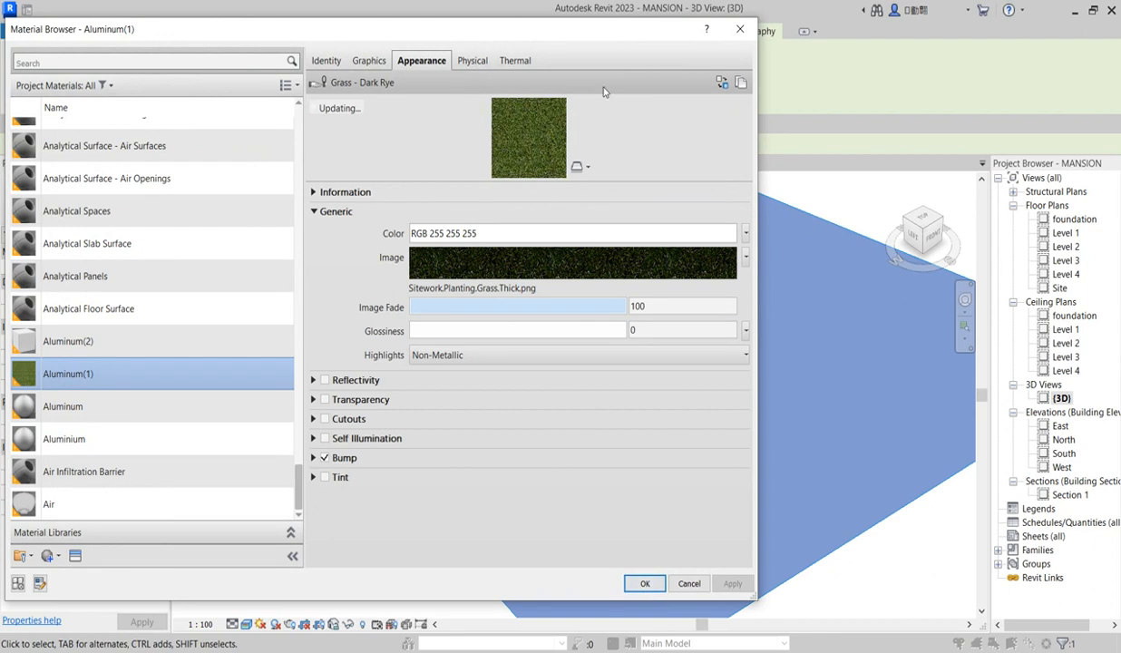
Open the Asset Browser for the material's appearance and browse the Sitework category of Autodesk Physical Assets
{"action": "left_click", "coordinate": [721, 82]}
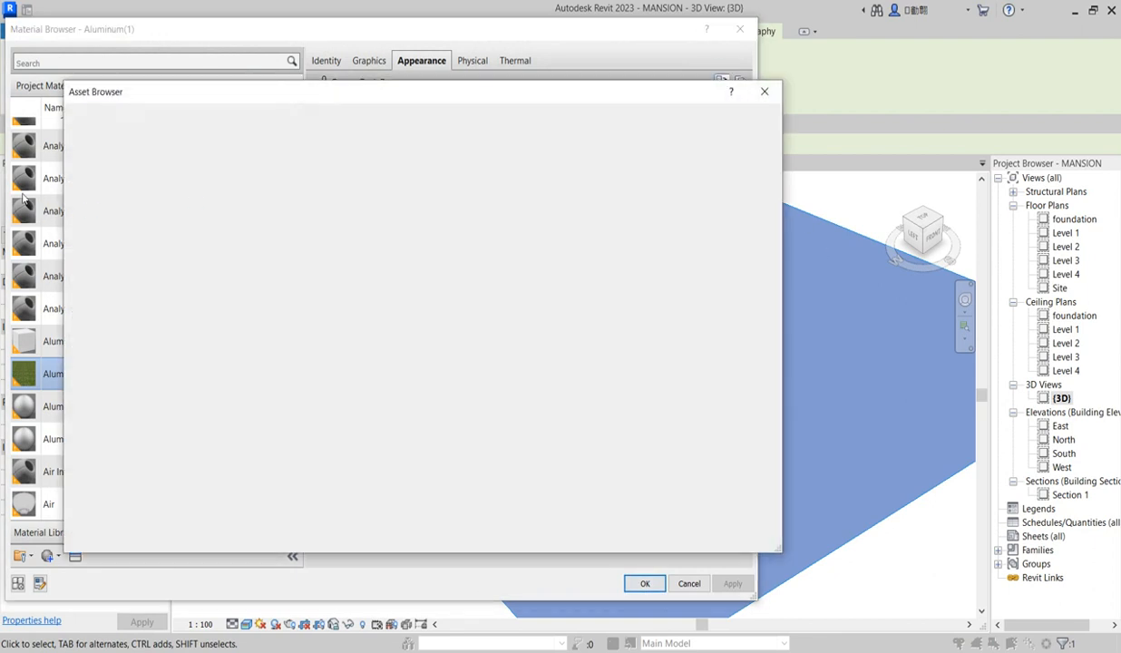
{"action": "left_click", "coordinate": [68, 202]}
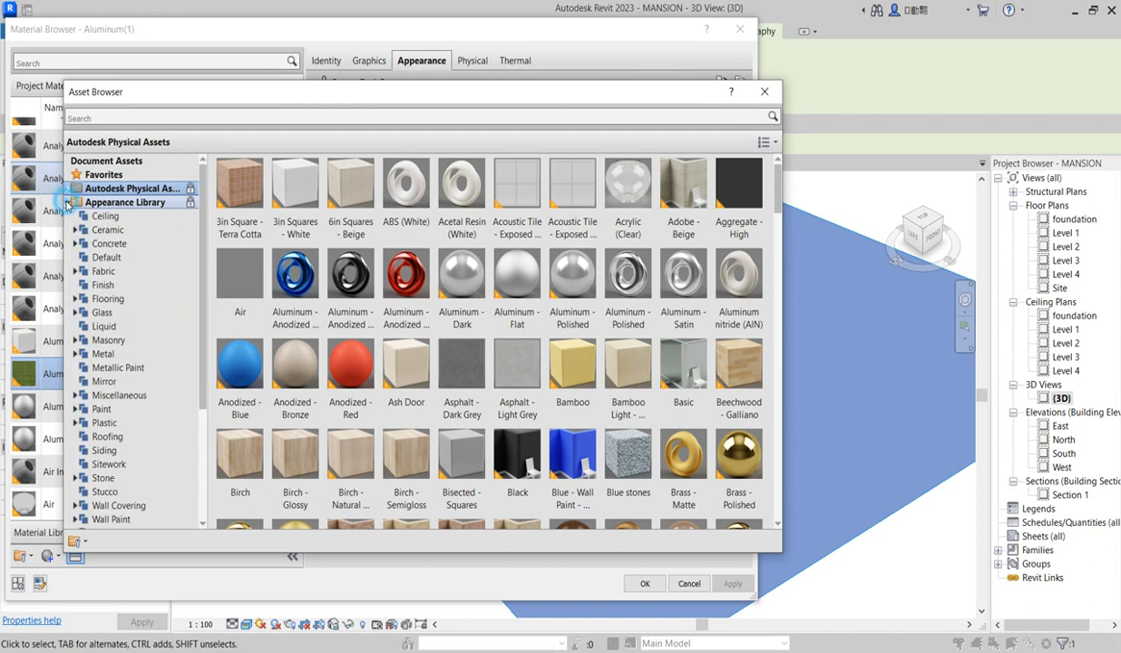
{"action": "left_click", "coordinate": [71, 188]}
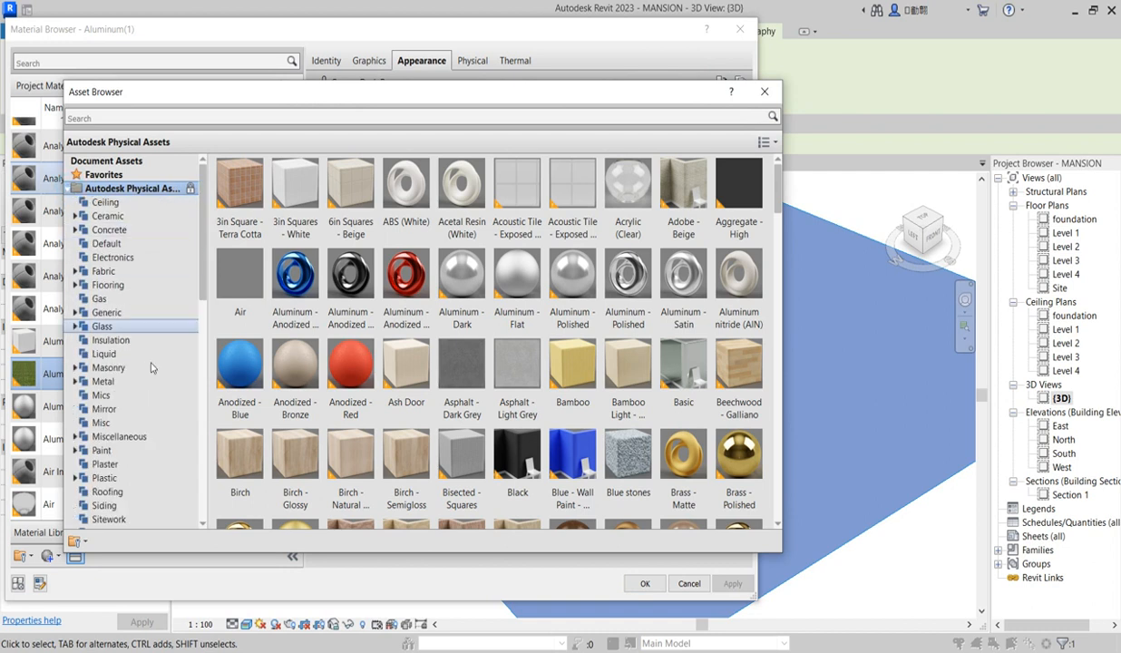
{"action": "scroll", "coordinate": [136, 399], "scroll_direction": "down", "scroll_amount": 2}
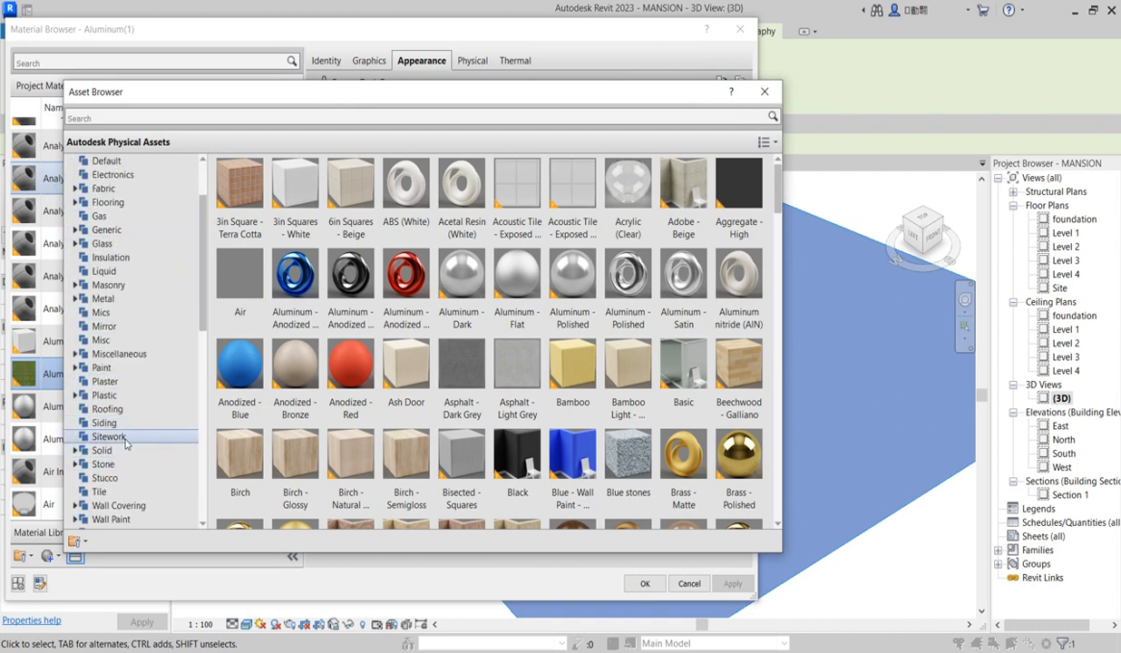
{"action": "left_click", "coordinate": [125, 438]}
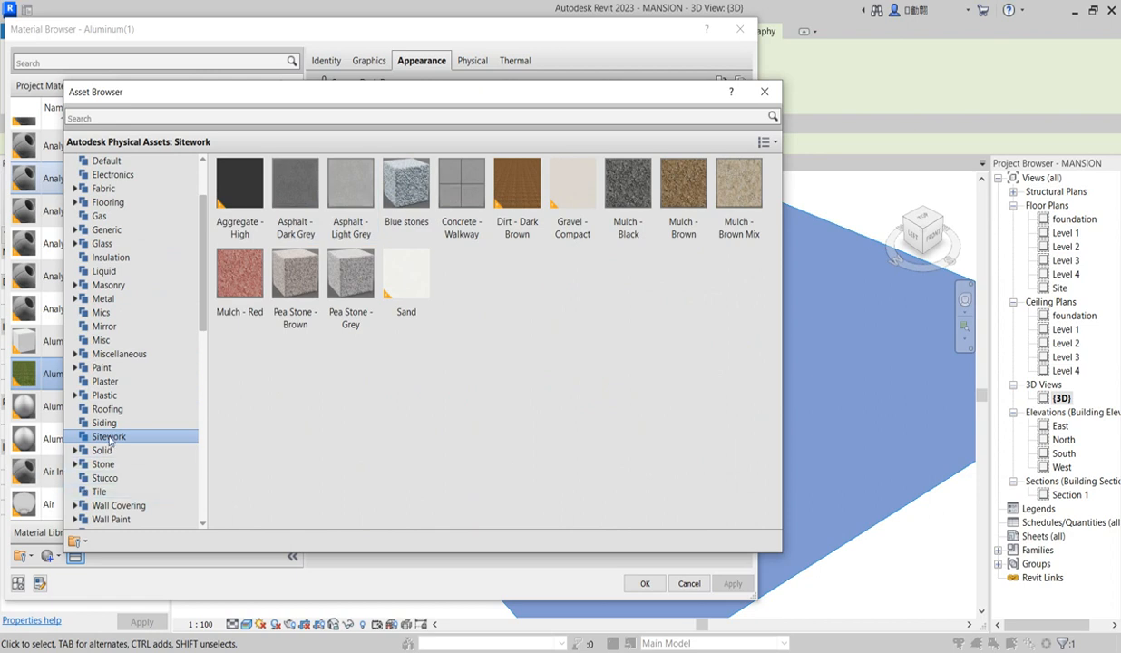
Replace the material's appearance with Grass - High Quality from the Appearance Library's Sitework category and apply the material to the toposurface
{"action": "left_click_drag", "start_coordinate": [201, 257], "coordinate": [211, 207]}
{"action": "left_click", "coordinate": [69, 188]}
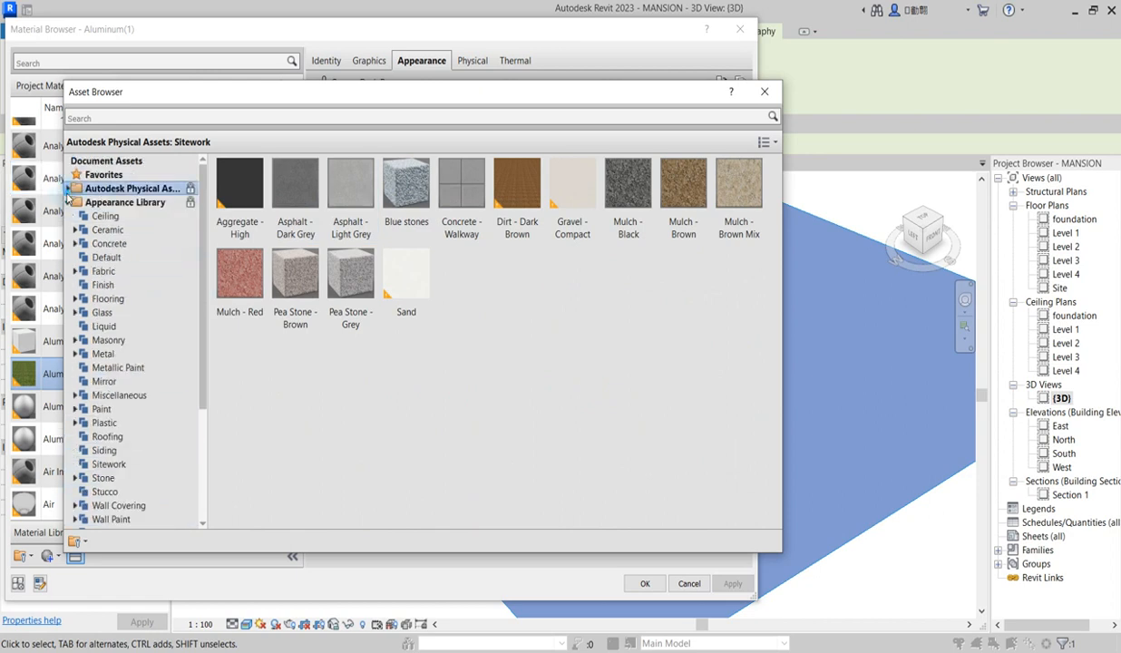
{"action": "scroll", "coordinate": [104, 462], "scroll_direction": "down", "scroll_amount": 2}
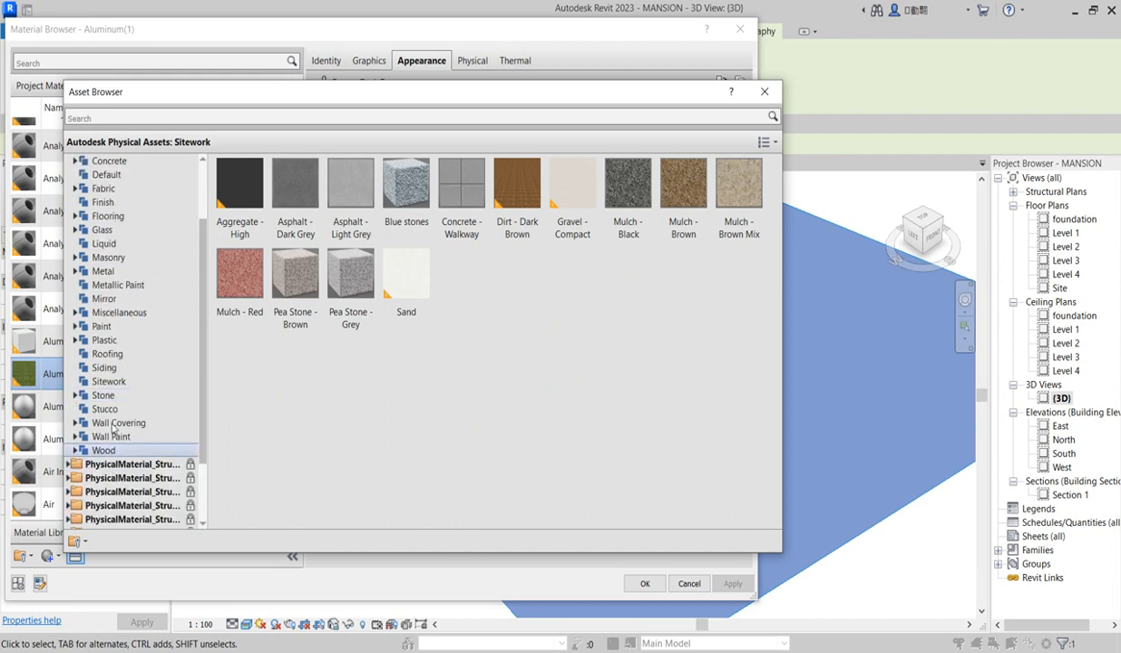
{"action": "left_click", "coordinate": [108, 381]}
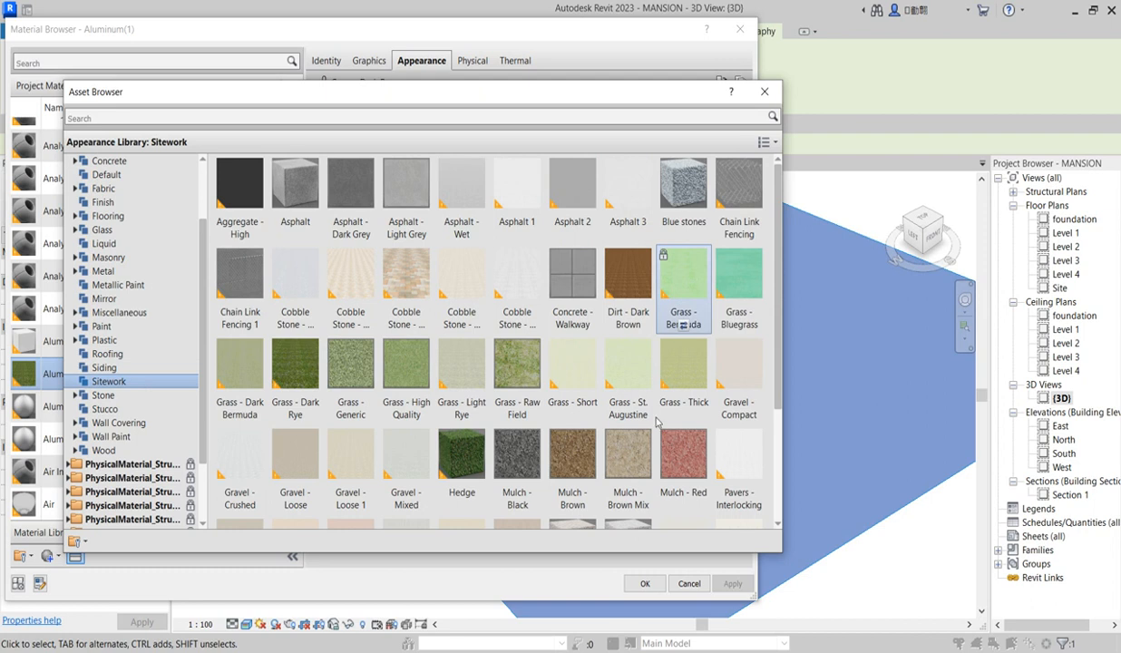
{"action": "scroll", "coordinate": [413, 383], "scroll_direction": "down", "scroll_amount": 3}
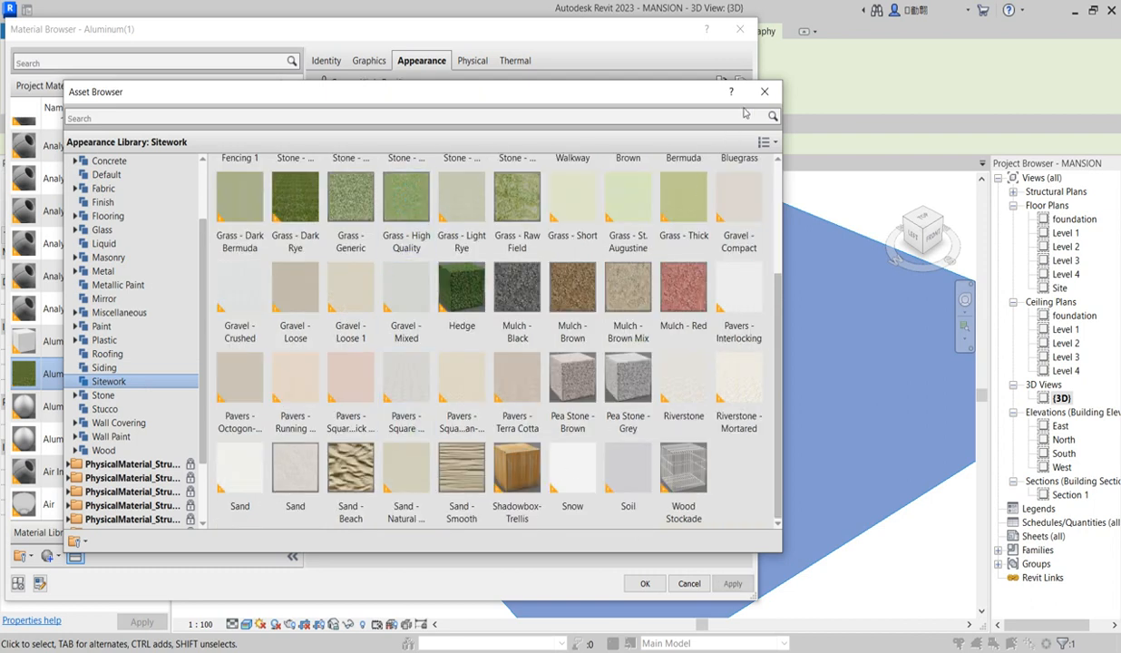
{"action": "left_click", "coordinate": [770, 88]}
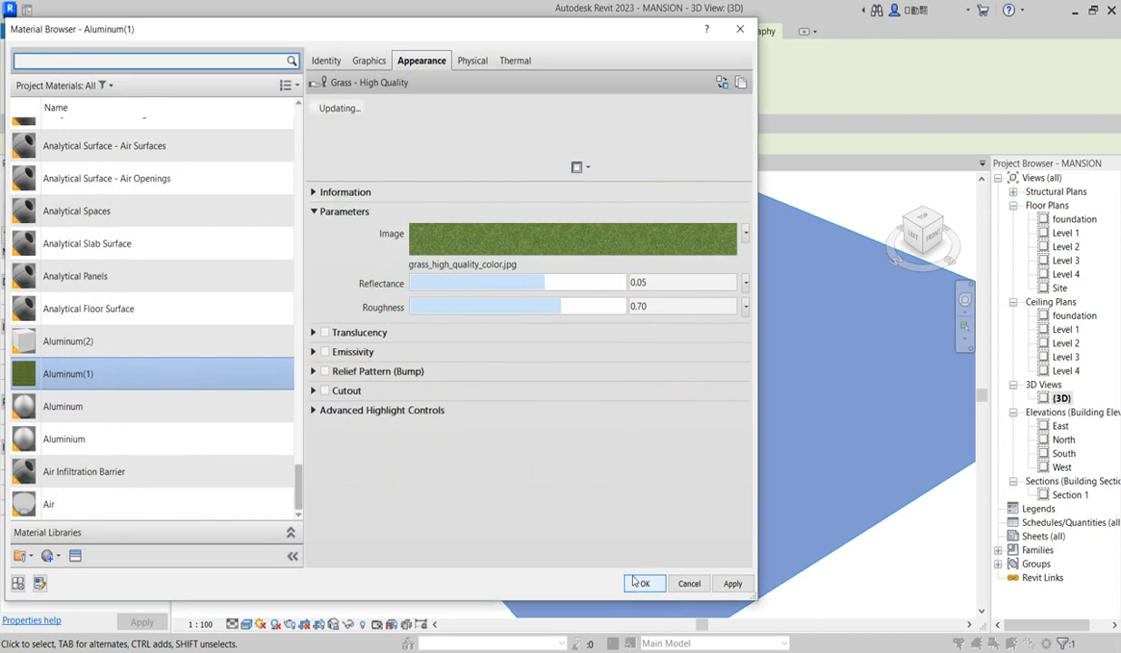
{"action": "left_click", "coordinate": [642, 583]}
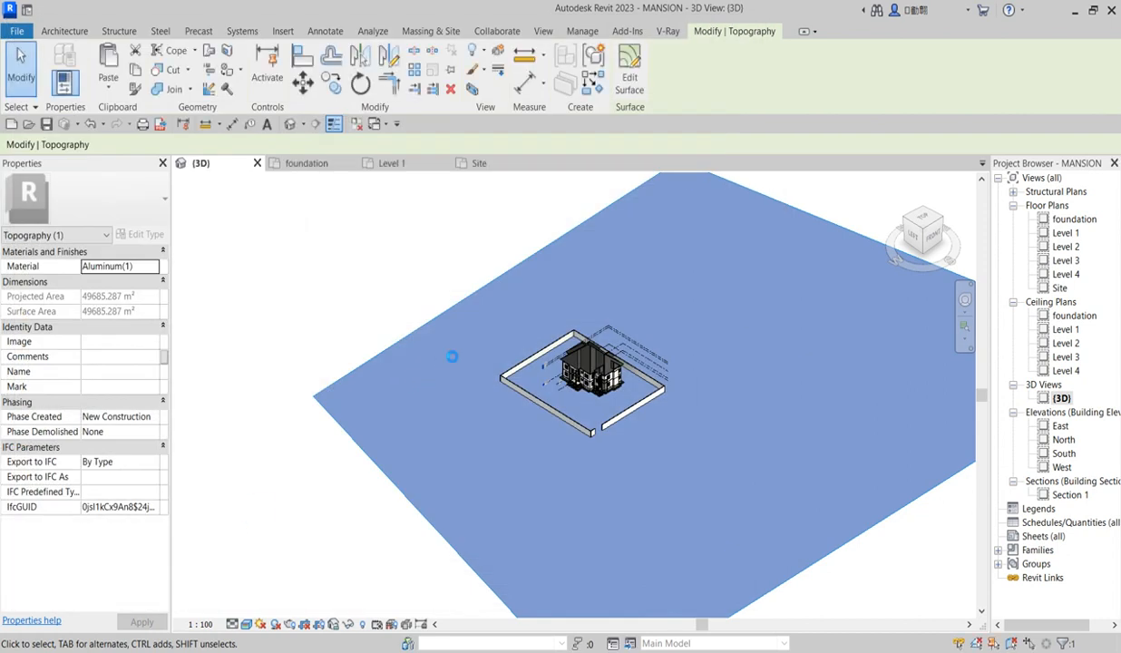
Deselect the toposurface and inspect the grass ground and the boundary walls up to the driveway opening
{"action": "key", "text": "Escape"}
{"action": "scroll", "coordinate": [643, 480], "scroll_direction": "down", "scroll_amount": 1}
{"action": "scroll", "coordinate": [963, 599], "scroll_direction": "up", "scroll_amount": 1}
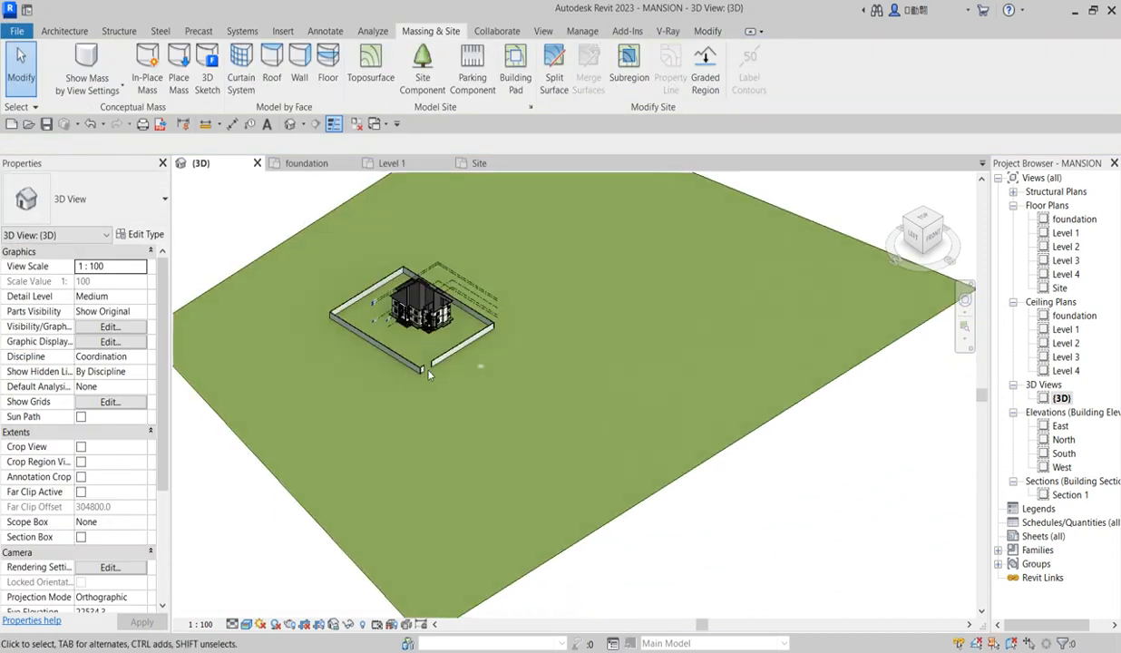
{"action": "scroll", "coordinate": [408, 345], "scroll_direction": "up", "scroll_amount": 5}
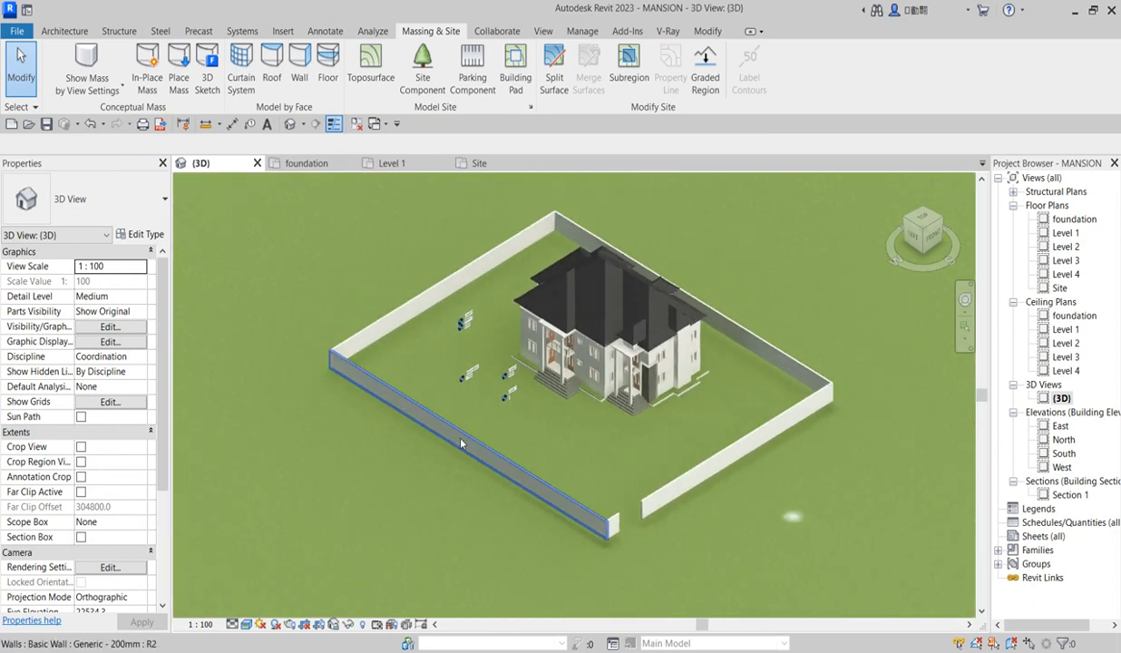
{"action": "scroll", "coordinate": [461, 444], "scroll_direction": "up", "scroll_amount": 4}
{"action": "scroll", "coordinate": [557, 442], "scroll_direction": "down", "scroll_amount": 5}
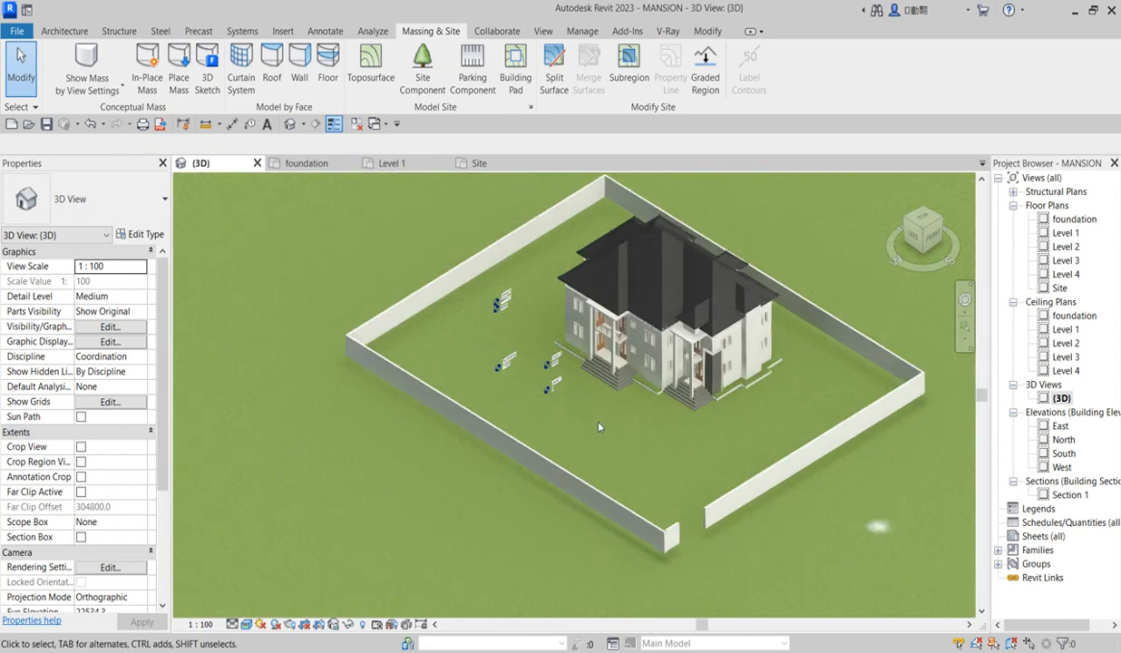
{"action": "scroll", "coordinate": [653, 516], "scroll_direction": "up", "scroll_amount": 6}
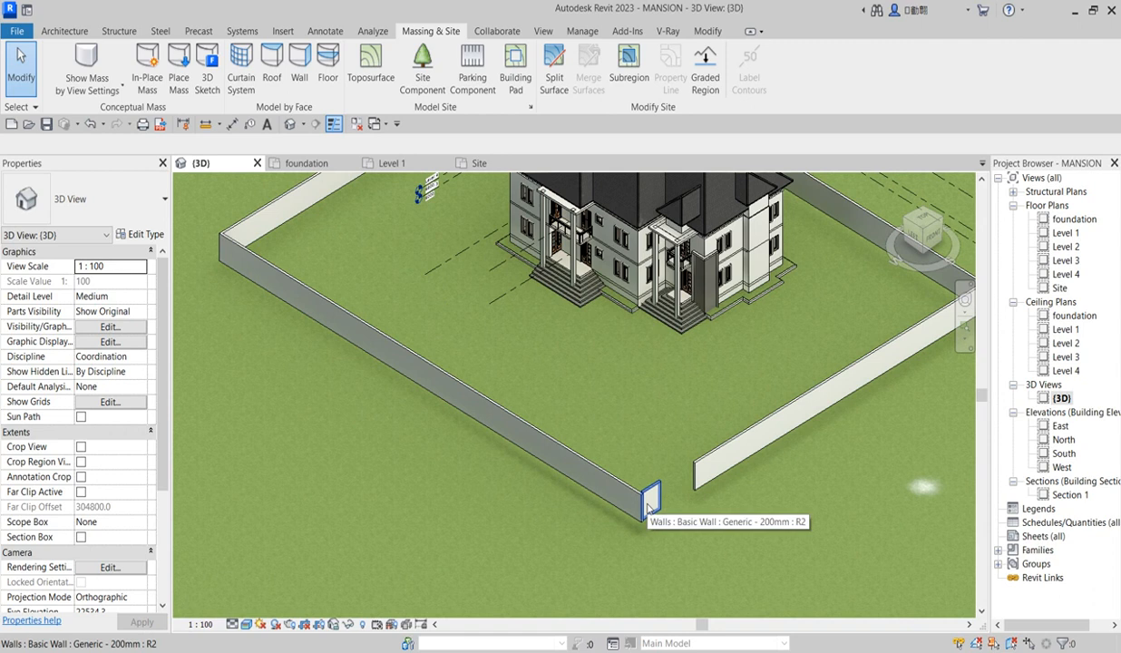
Select the short front boundary wall, check its position in the Site plan and return to the {3D} view
{"action": "left_click", "coordinate": [649, 505]}
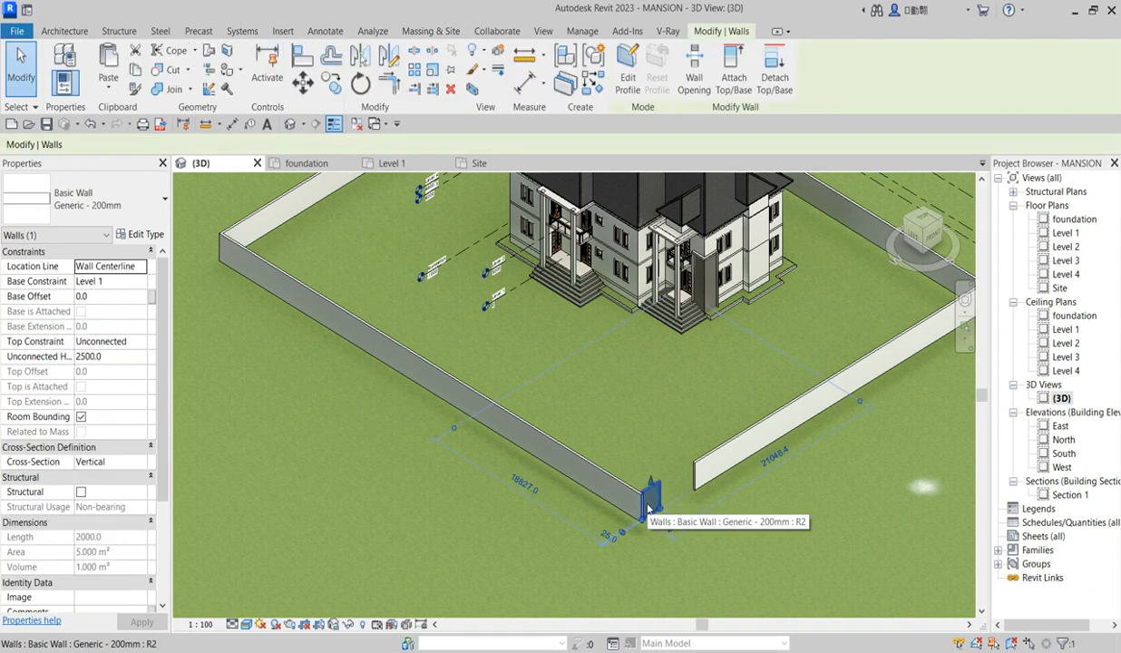
{"action": "double_click", "coordinate": [1059, 288]}
{"action": "scroll", "coordinate": [653, 458], "scroll_direction": "up", "scroll_amount": 6}
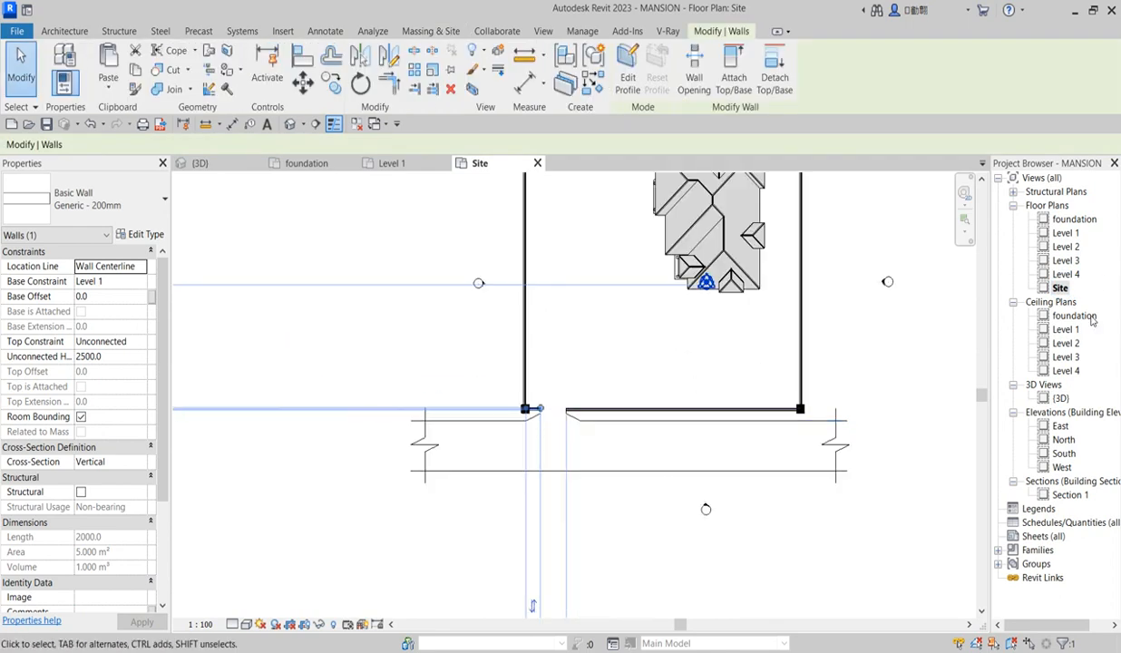
{"action": "double_click", "coordinate": [1060, 398]}
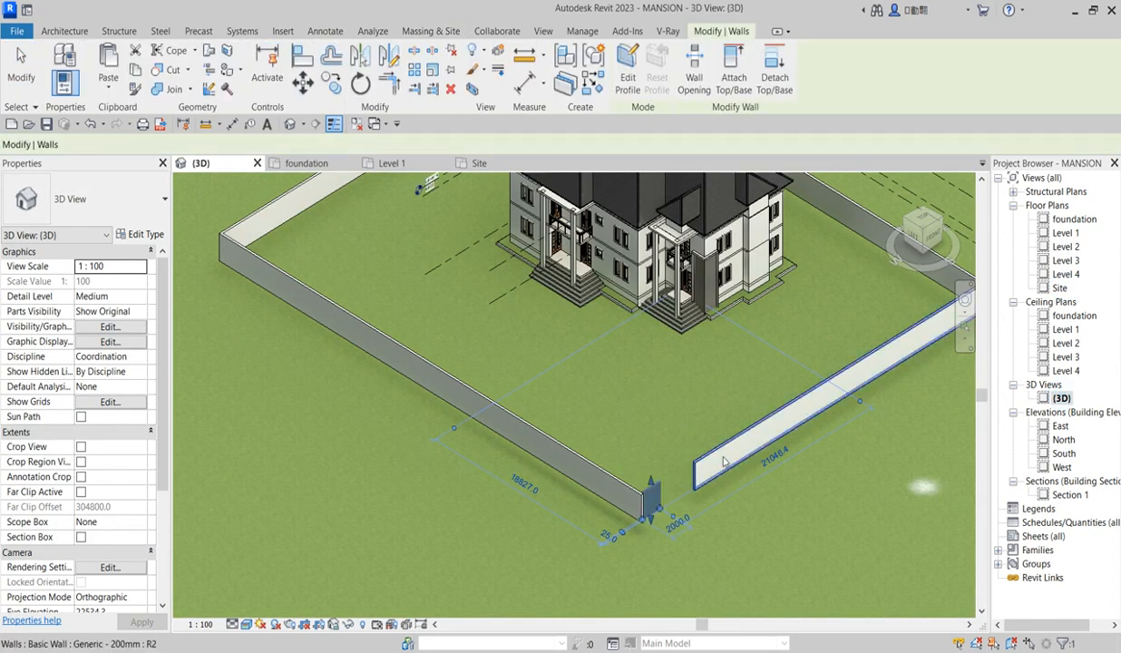
Select all five boundary wall segments around the mansion and set their base constraint to foundation
{"action": "left_click", "coordinate": [720, 447]}
{"action": "scroll", "coordinate": [579, 491], "scroll_direction": "up", "scroll_amount": 4}
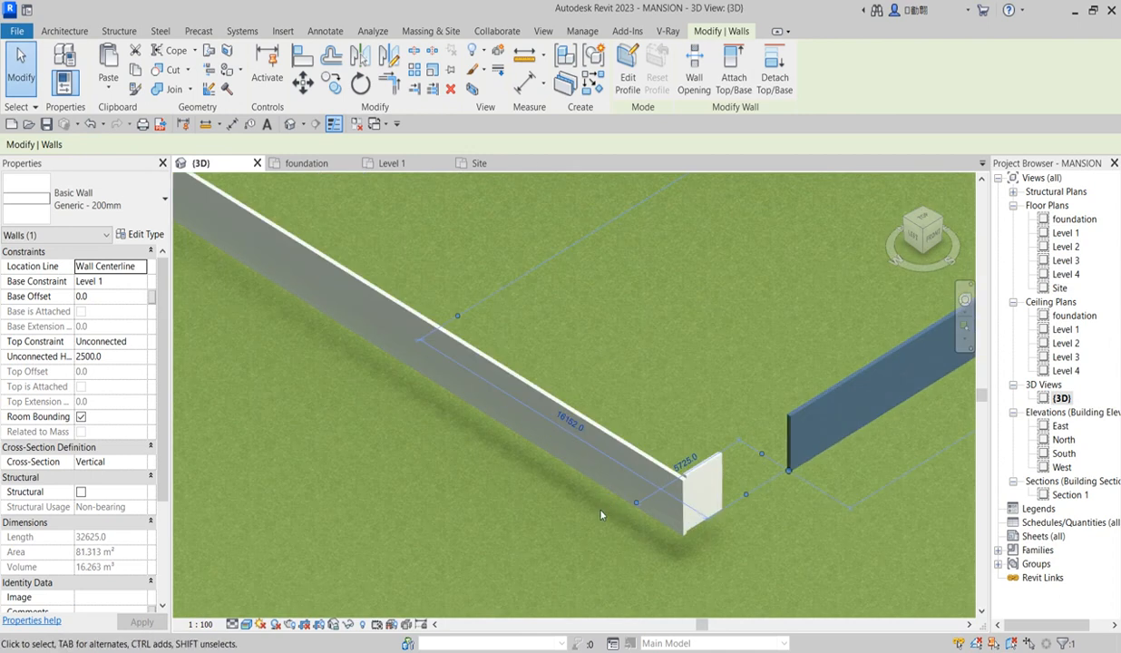
{"action": "left_click", "coordinate": [619, 446]}
{"action": "left_click", "coordinate": [710, 466]}
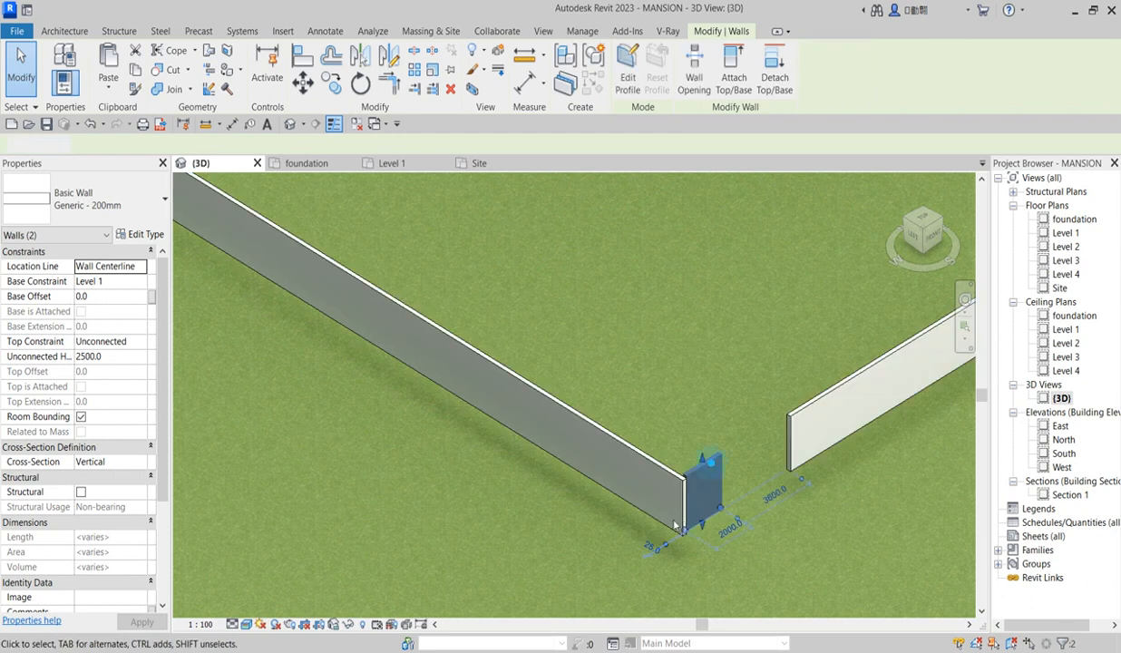
{"action": "scroll", "coordinate": [686, 528], "scroll_direction": "down", "scroll_amount": 5}
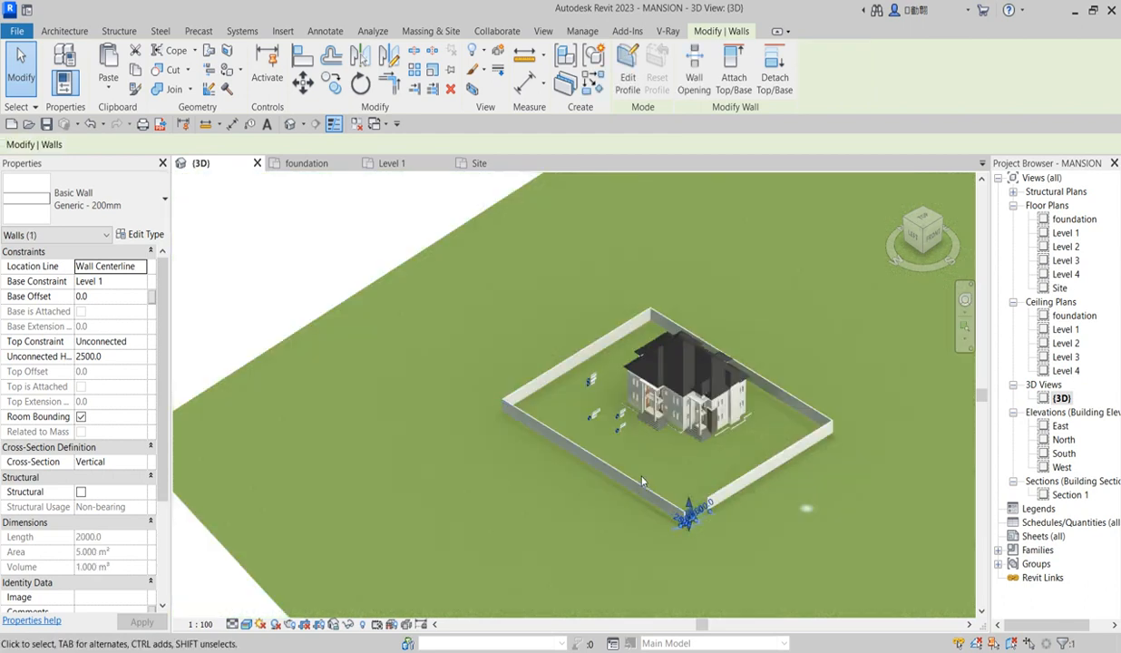
{"action": "left_click", "coordinate": [590, 460], "text": "ctrl"}
{"action": "left_click", "coordinate": [555, 369], "text": "ctrl"}
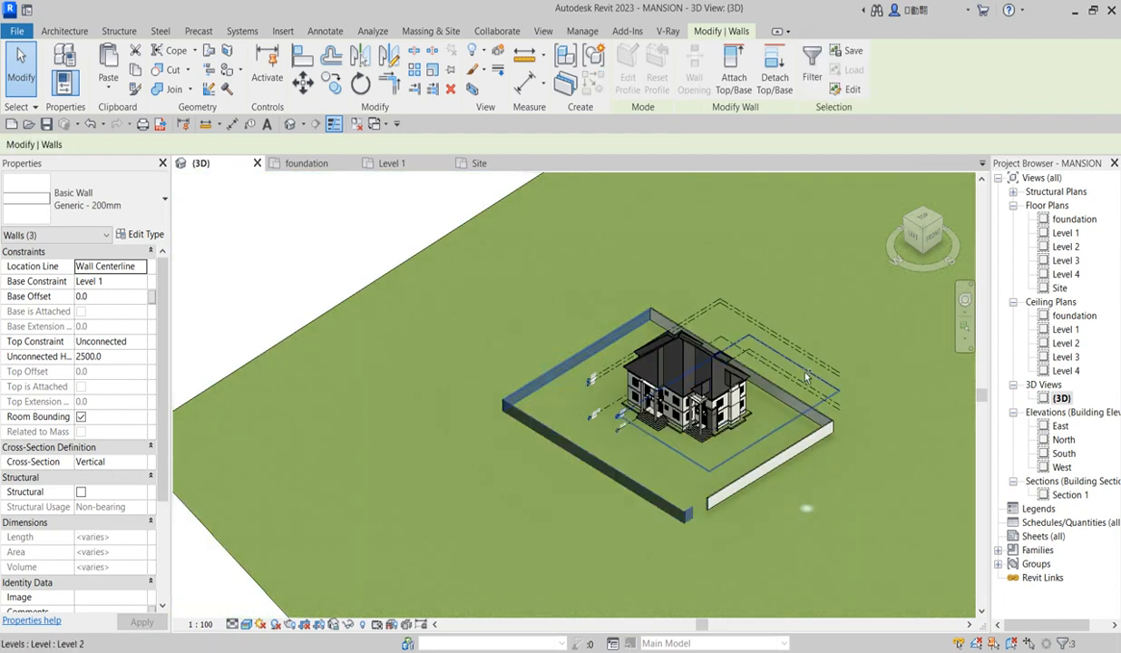
{"action": "left_click", "coordinate": [819, 426], "text": "ctrl"}
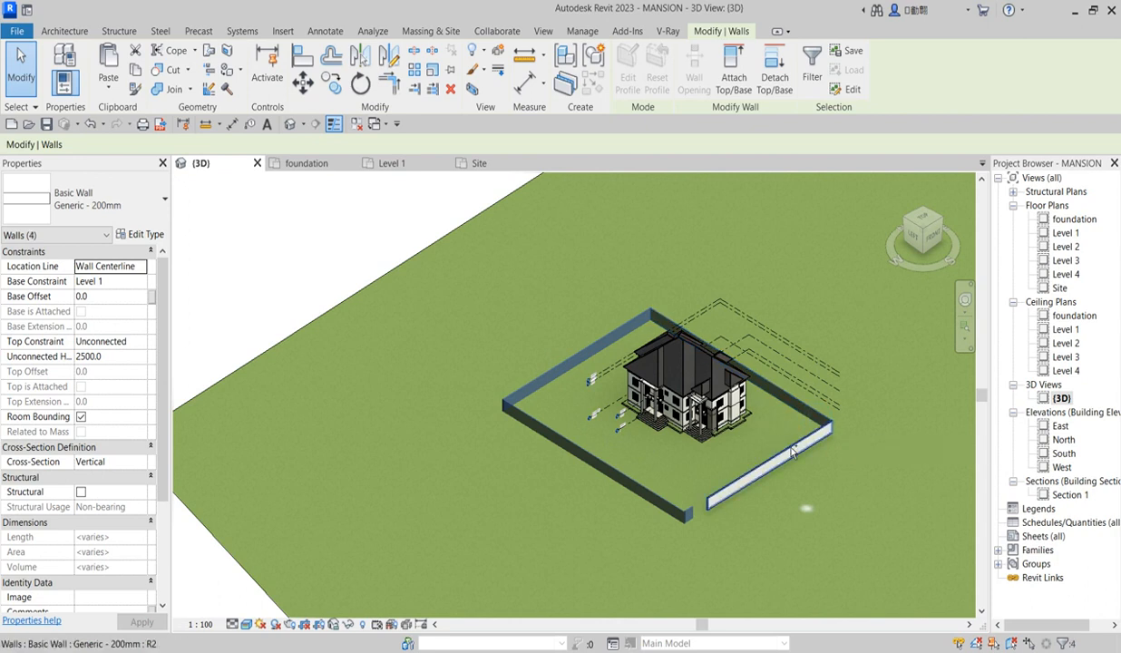
{"action": "left_click", "coordinate": [798, 481], "text": "ctrl"}
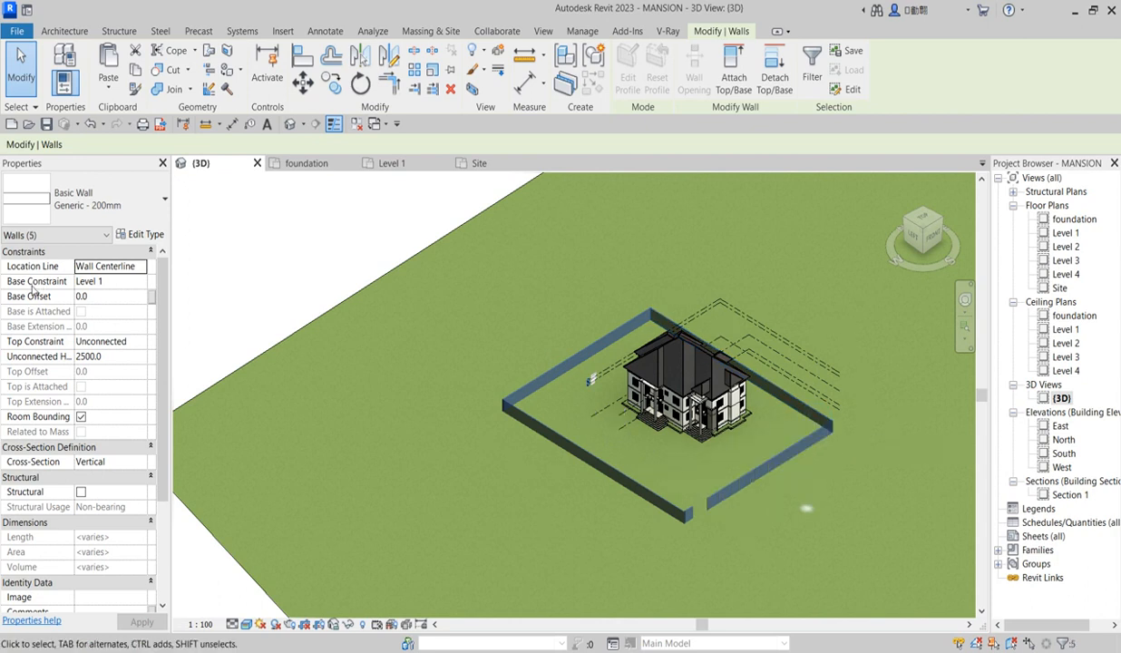
{"action": "left_click", "coordinate": [143, 282]}
{"action": "left_click", "coordinate": [101, 297]}
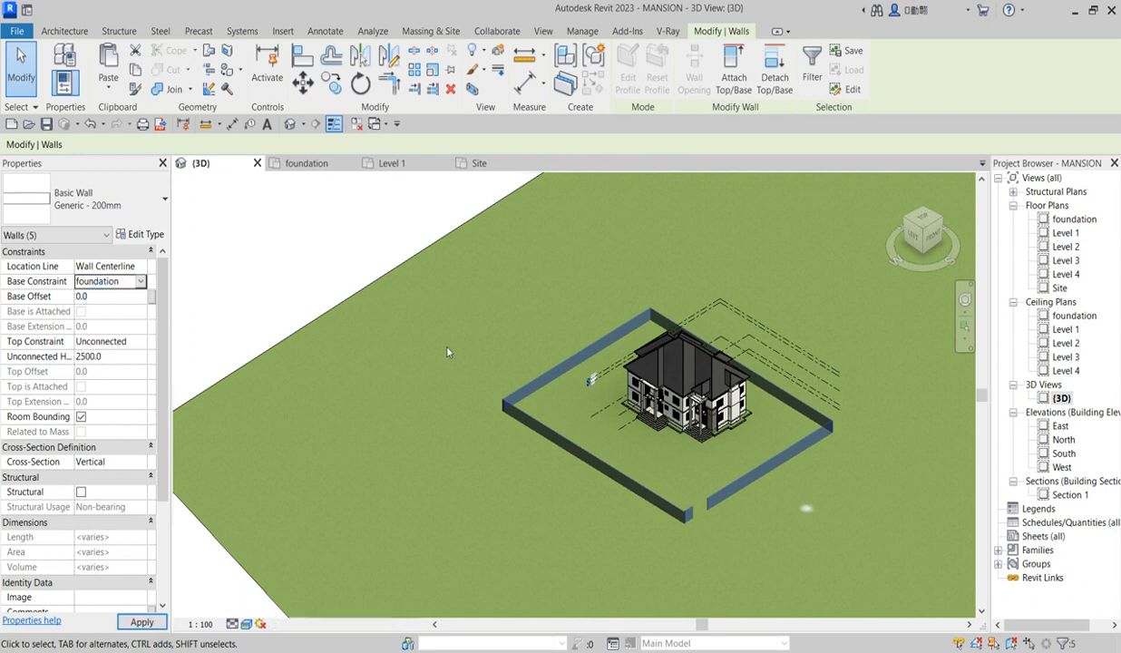
{"action": "scroll", "coordinate": [686, 521], "scroll_direction": "up", "scroll_amount": 6}
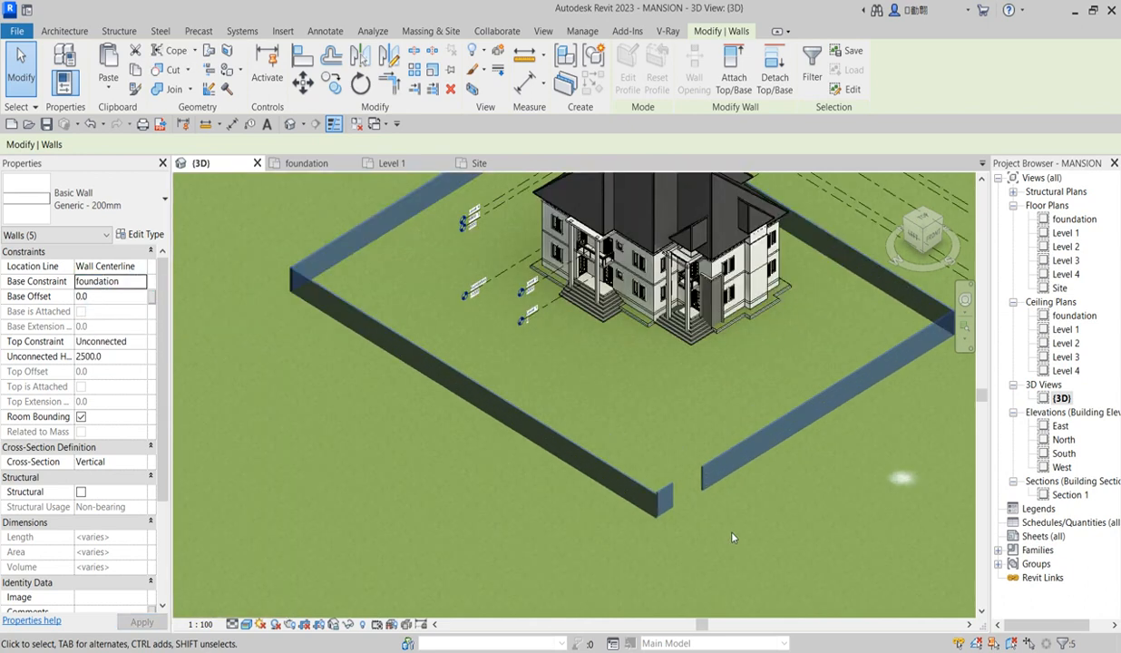
{"action": "key", "text": "Escape"}
Inspect how the boundary walls, entrance steps and building base meet the grass ground
{"action": "scroll", "coordinate": [699, 530], "scroll_direction": "up", "scroll_amount": 2}
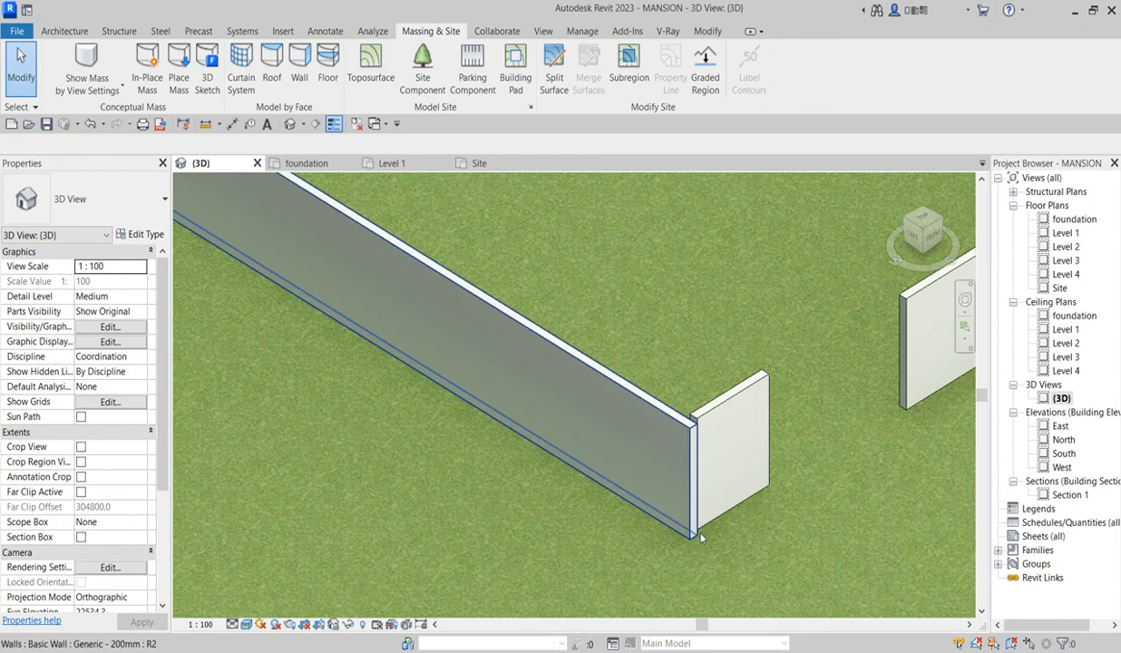
{"action": "scroll", "coordinate": [700, 531], "scroll_direction": "down", "scroll_amount": 4}
{"action": "scroll", "coordinate": [674, 510], "scroll_direction": "down", "scroll_amount": 5}
{"action": "scroll", "coordinate": [643, 411], "scroll_direction": "up", "scroll_amount": 4}
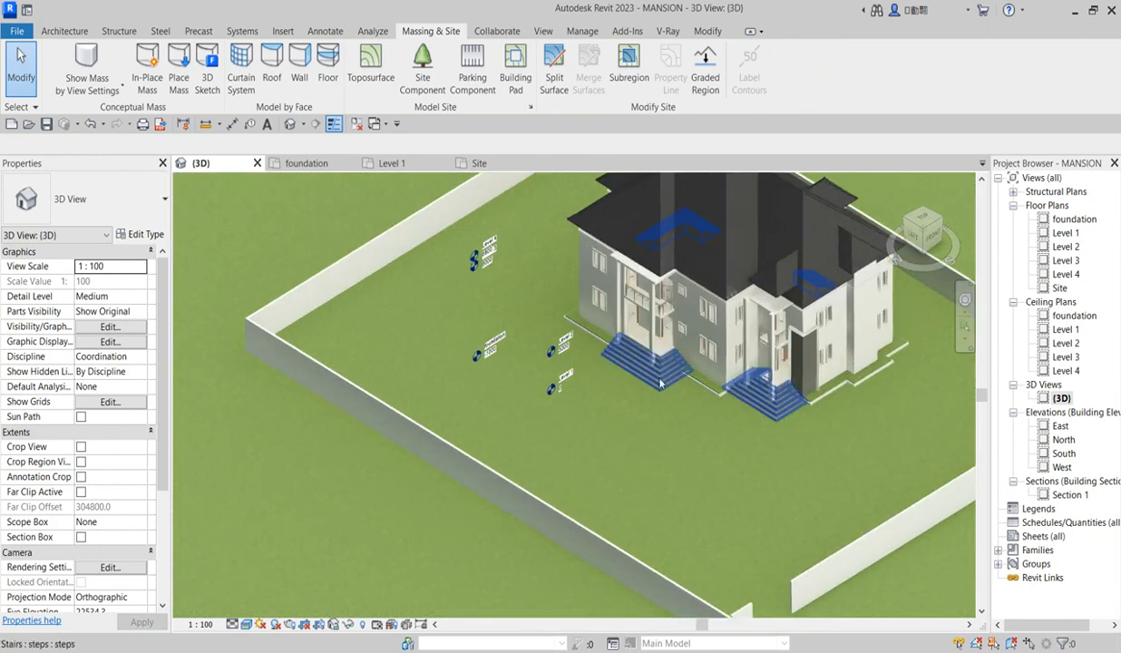
{"action": "scroll", "coordinate": [610, 381], "scroll_direction": "down", "scroll_amount": 4}
{"action": "scroll", "coordinate": [530, 310], "scroll_direction": "up", "scroll_amount": 3}
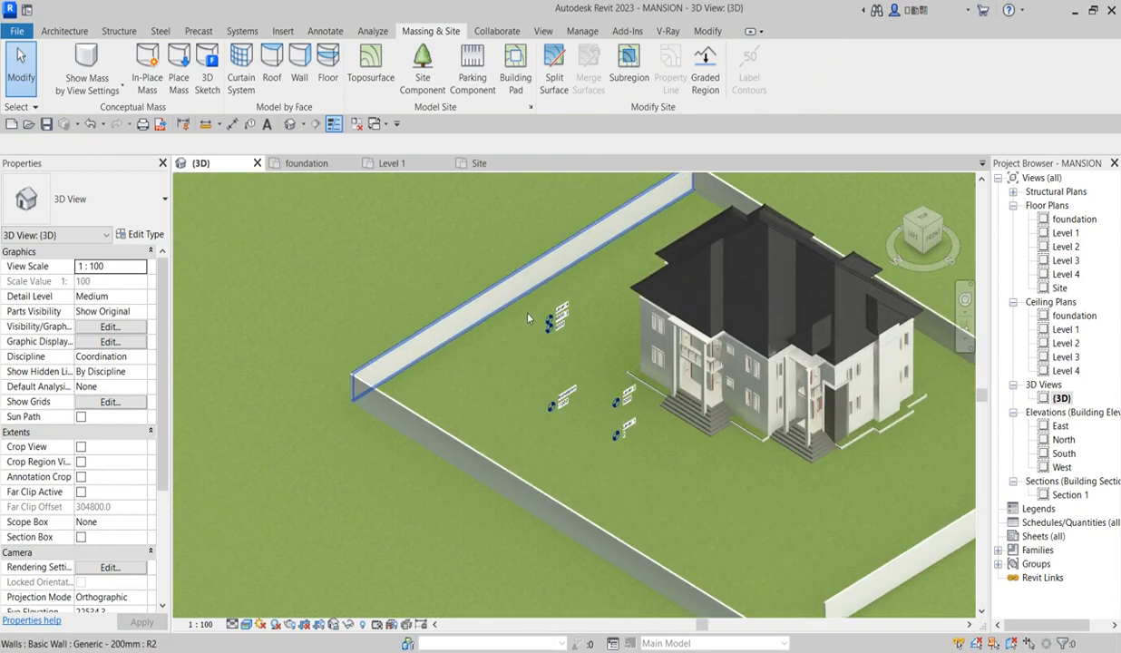
{"action": "scroll", "coordinate": [834, 505], "scroll_direction": "up", "scroll_amount": 5}
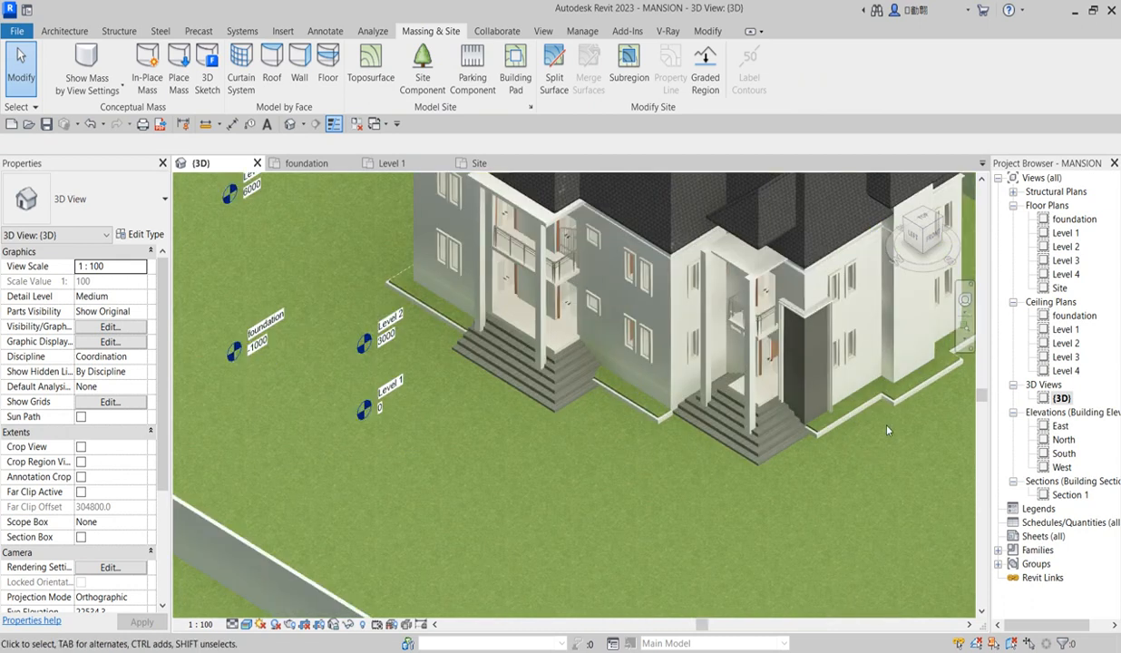
{"action": "scroll", "coordinate": [727, 487], "scroll_direction": "up", "scroll_amount": 2}
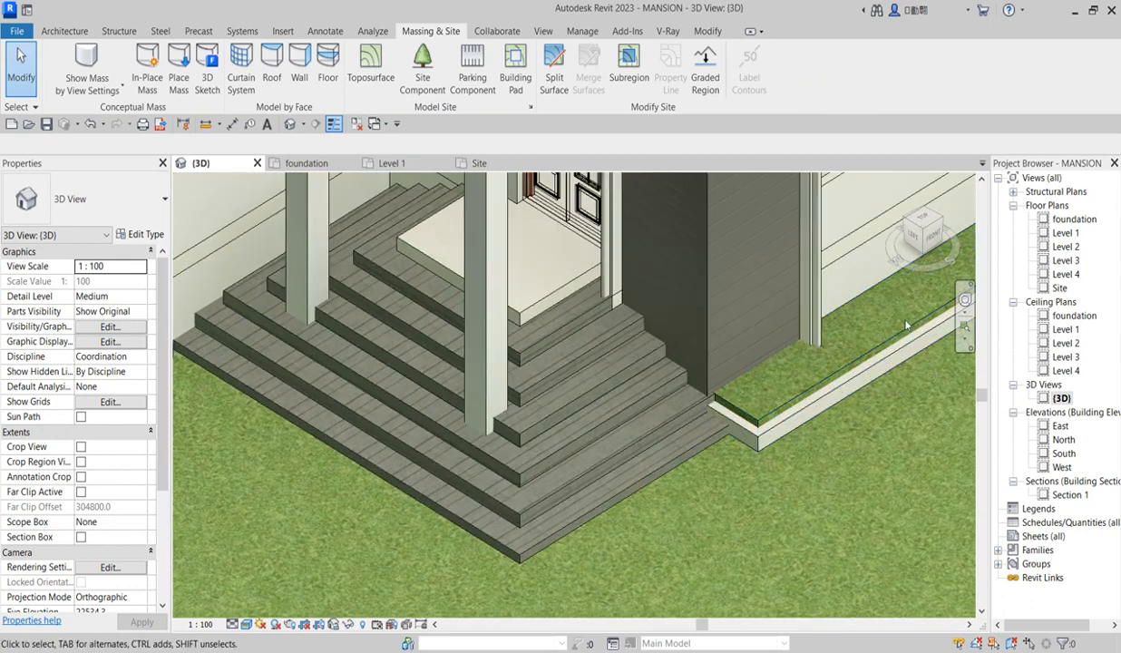
{"action": "scroll", "coordinate": [825, 357], "scroll_direction": "down", "scroll_amount": 5}
{"action": "scroll", "coordinate": [826, 356], "scroll_direction": "down", "scroll_amount": 4}
{"action": "scroll", "coordinate": [813, 287], "scroll_direction": "up", "scroll_amount": 4}
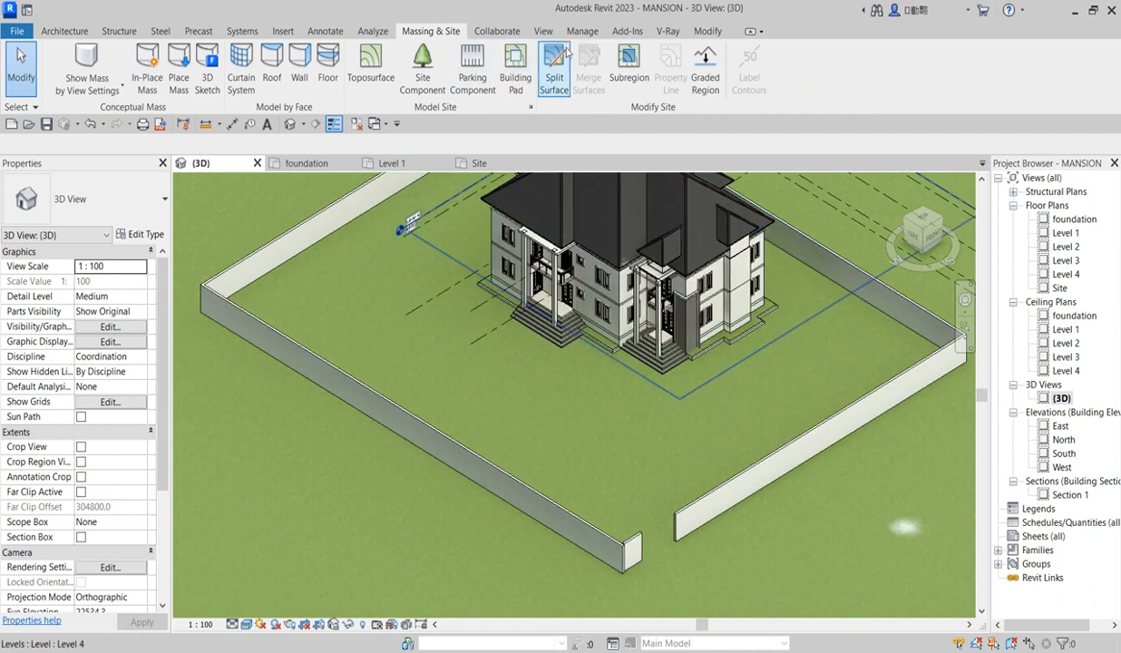
Create a building pad on the foundation level in the Site plan, with a rectangular boundary between diagonally opposite corners of the boundary walls
{"action": "left_click", "coordinate": [524, 94]}
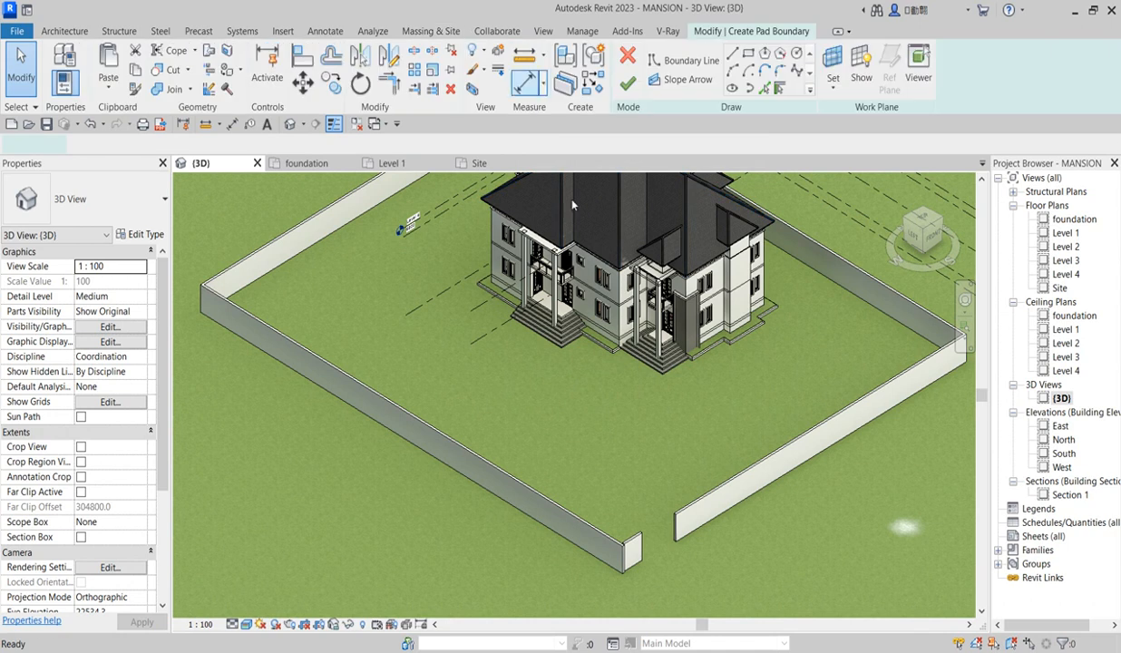
{"action": "double_click", "coordinate": [1059, 288]}
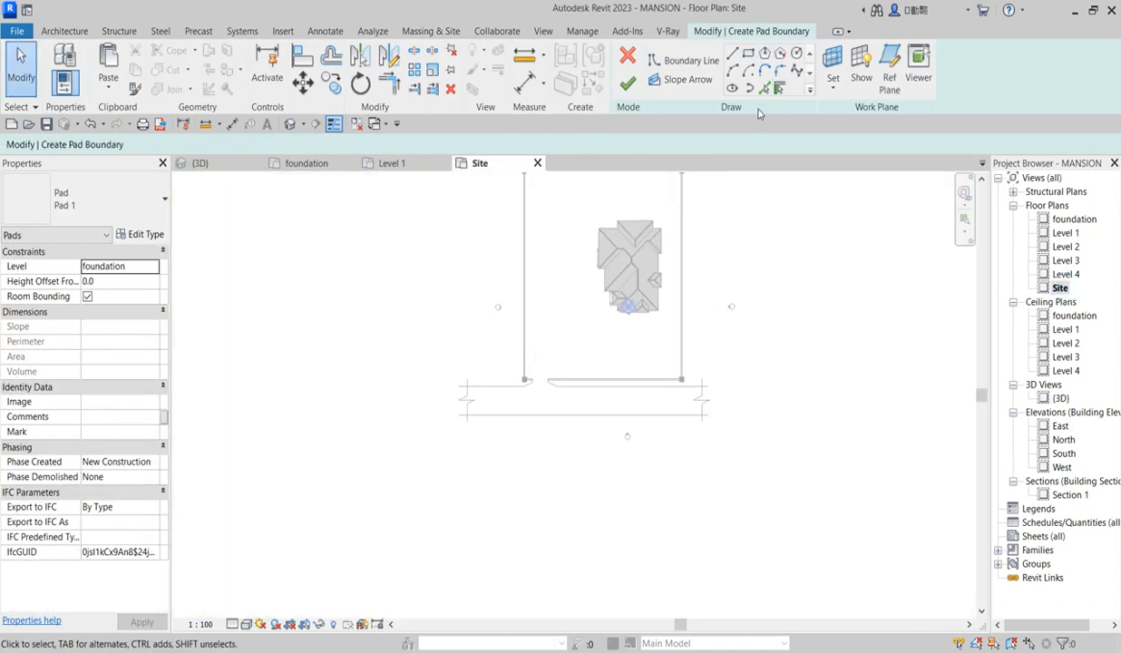
{"action": "left_click", "coordinate": [747, 53]}
{"action": "scroll", "coordinate": [693, 163], "scroll_direction": "up", "scroll_amount": 2}
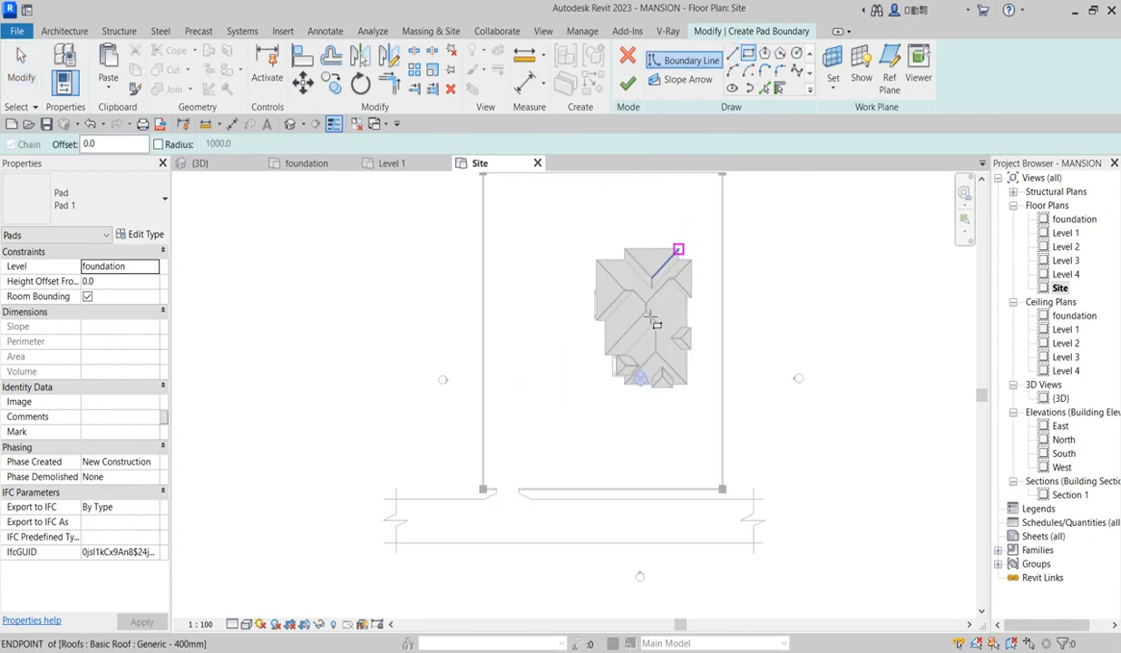
{"action": "scroll", "coordinate": [710, 228], "scroll_direction": "down", "scroll_amount": 1}
{"action": "scroll", "coordinate": [713, 213], "scroll_direction": "up", "scroll_amount": 2}
{"action": "scroll", "coordinate": [713, 213], "scroll_direction": "up", "scroll_amount": 3}
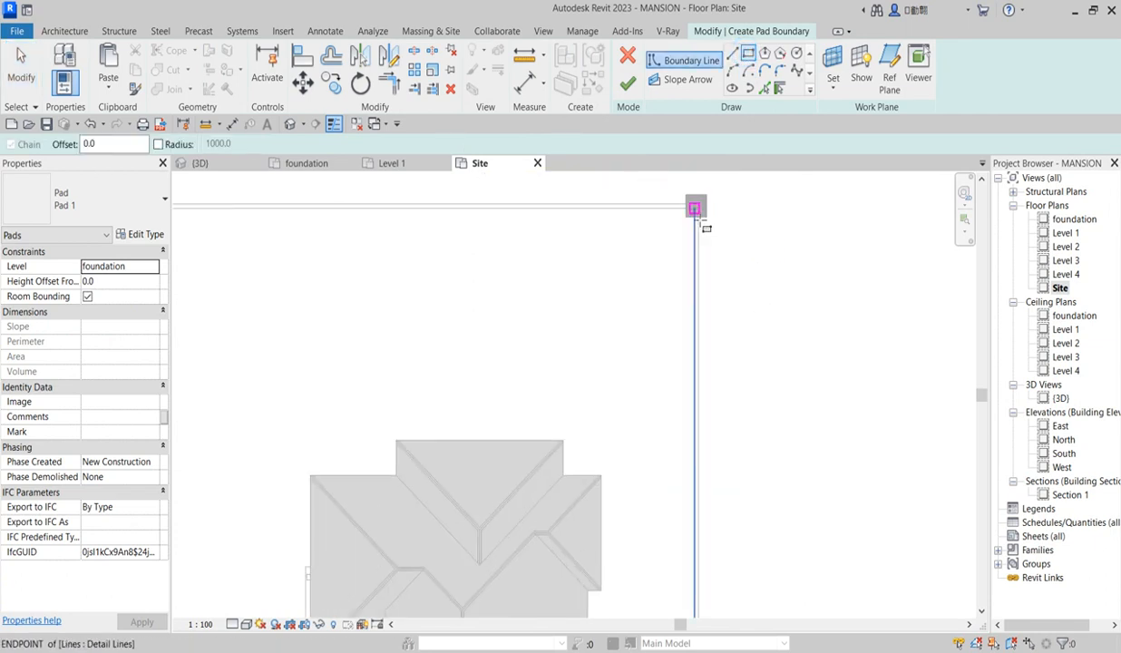
{"action": "left_click", "coordinate": [691, 208]}
{"action": "scroll", "coordinate": [635, 308], "scroll_direction": "down", "scroll_amount": 4}
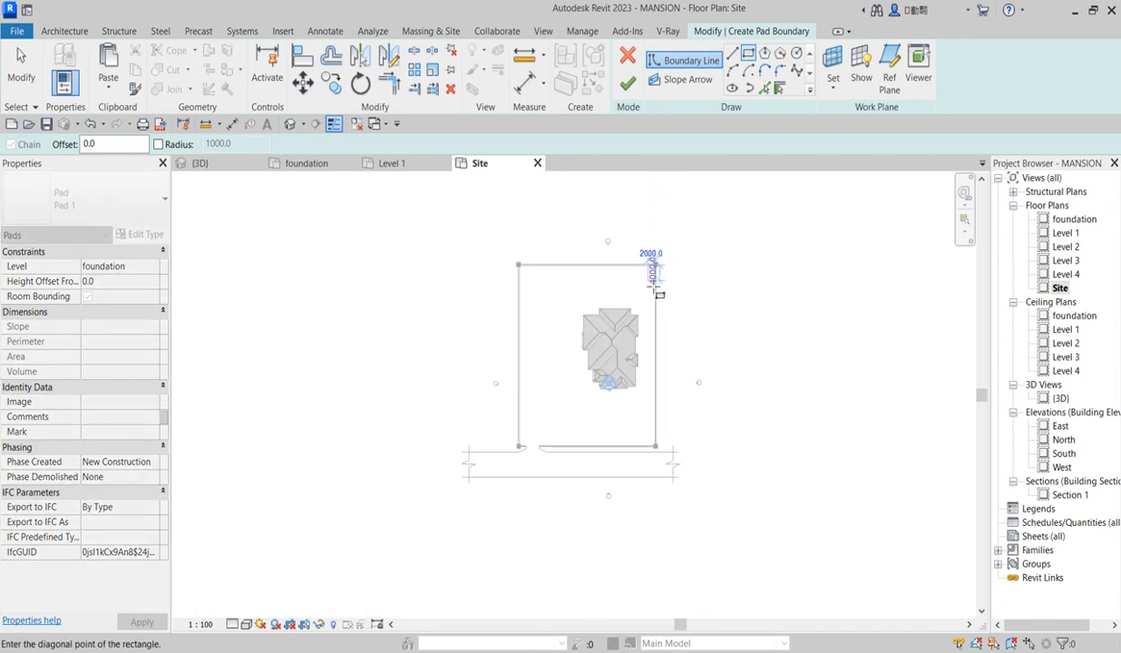
{"action": "scroll", "coordinate": [481, 463], "scroll_direction": "up", "scroll_amount": 2}
{"action": "scroll", "coordinate": [481, 464], "scroll_direction": "up", "scroll_amount": 3}
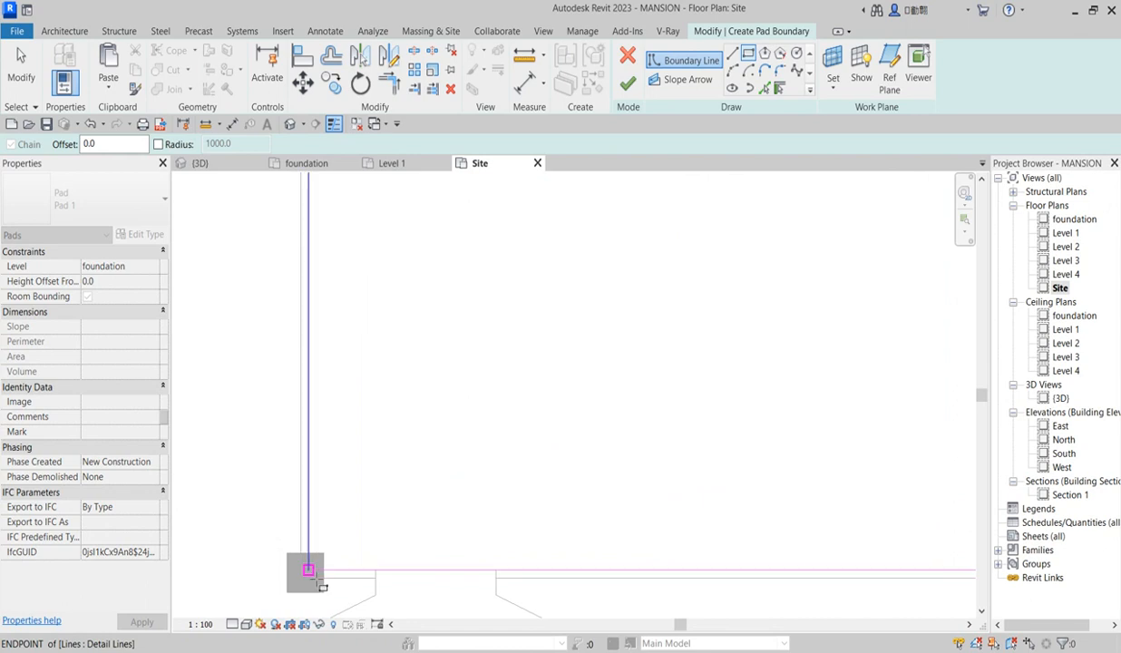
{"action": "left_click", "coordinate": [308, 569]}
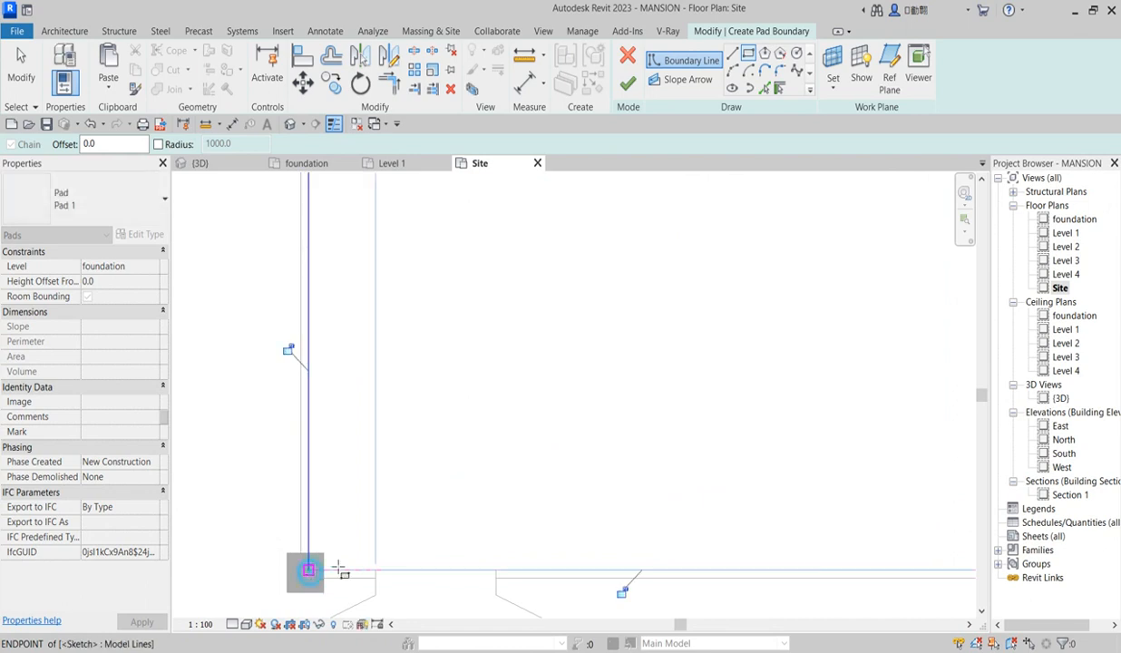
{"action": "left_click", "coordinate": [630, 85]}
Return to the {3D} view and select the new pad at the driveway opening
{"action": "scroll", "coordinate": [435, 326], "scroll_direction": "down", "scroll_amount": 2}
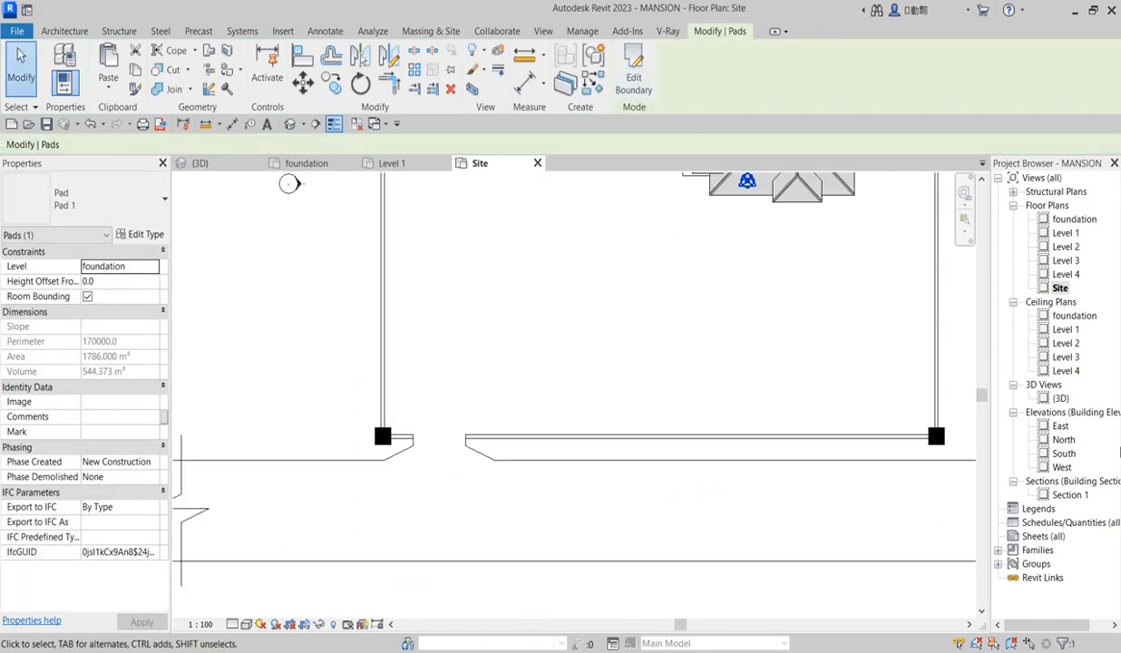
{"action": "double_click", "coordinate": [1061, 399]}
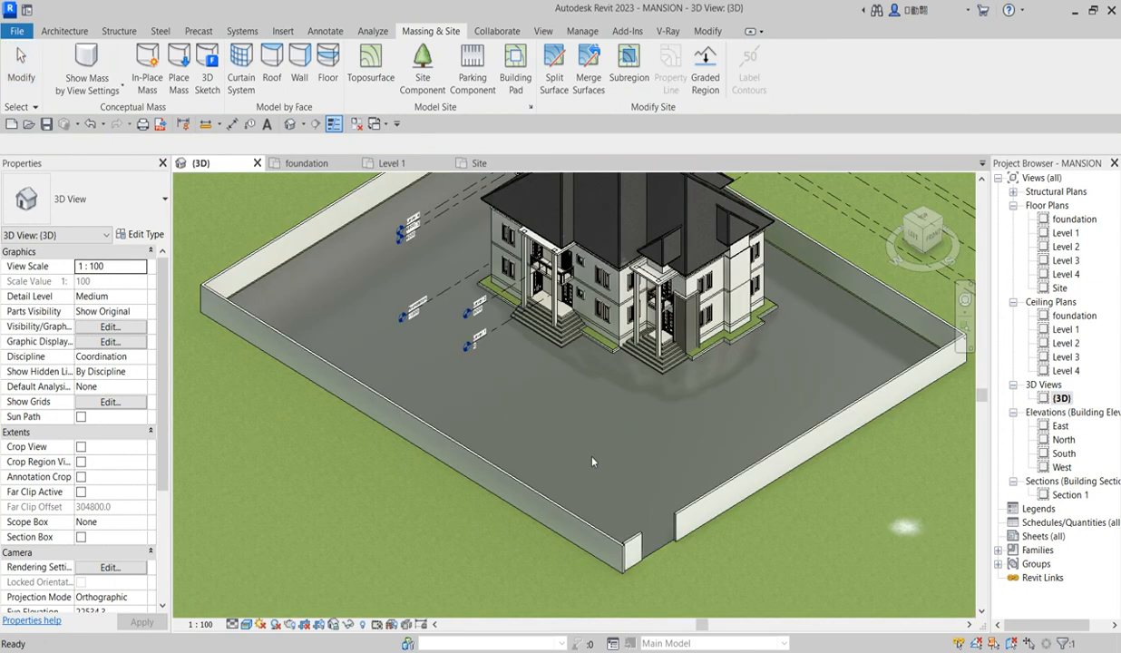
{"action": "left_click", "coordinate": [571, 440]}
{"action": "left_click", "coordinate": [388, 518]}
{"action": "scroll", "coordinate": [653, 548], "scroll_direction": "up", "scroll_amount": 3}
{"action": "left_click", "coordinate": [653, 542]}
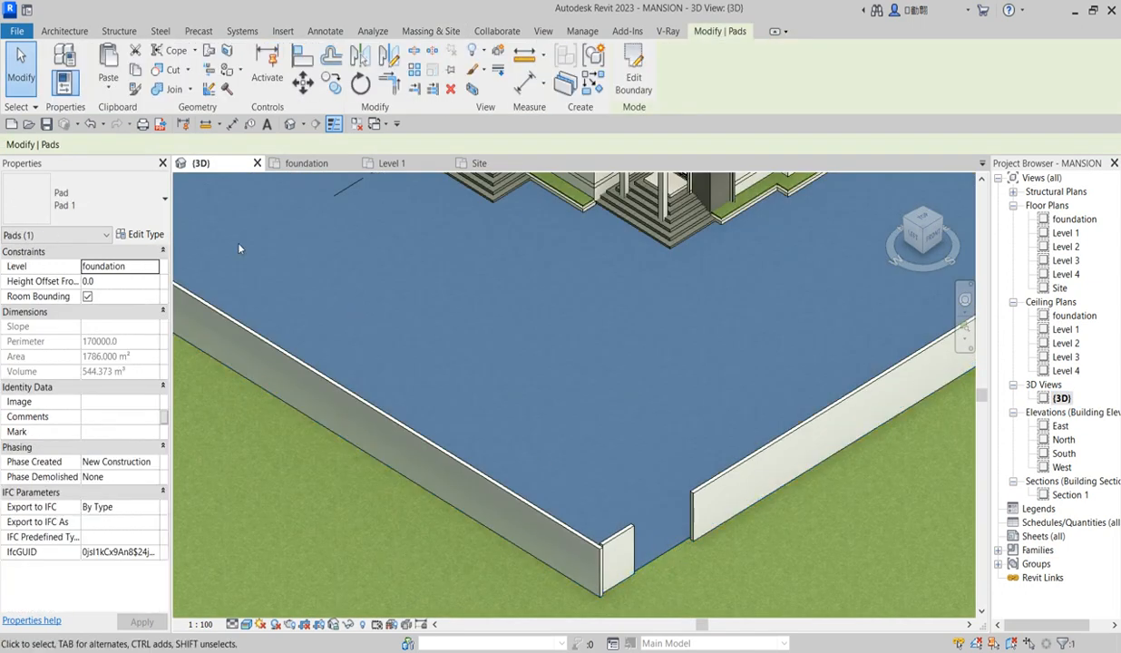
Edit the pad type's structure and duplicate the Aluminum(1) material with its assets as INTERLOCK for the structure layer
{"action": "left_click", "coordinate": [147, 234]}
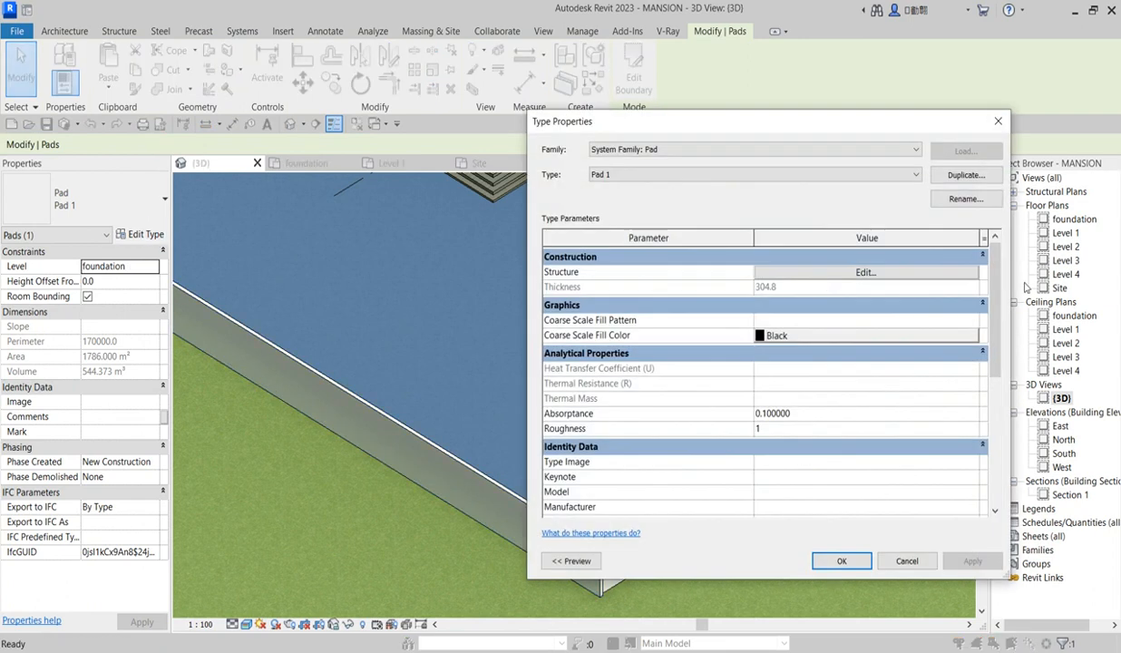
{"action": "left_click", "coordinate": [917, 276]}
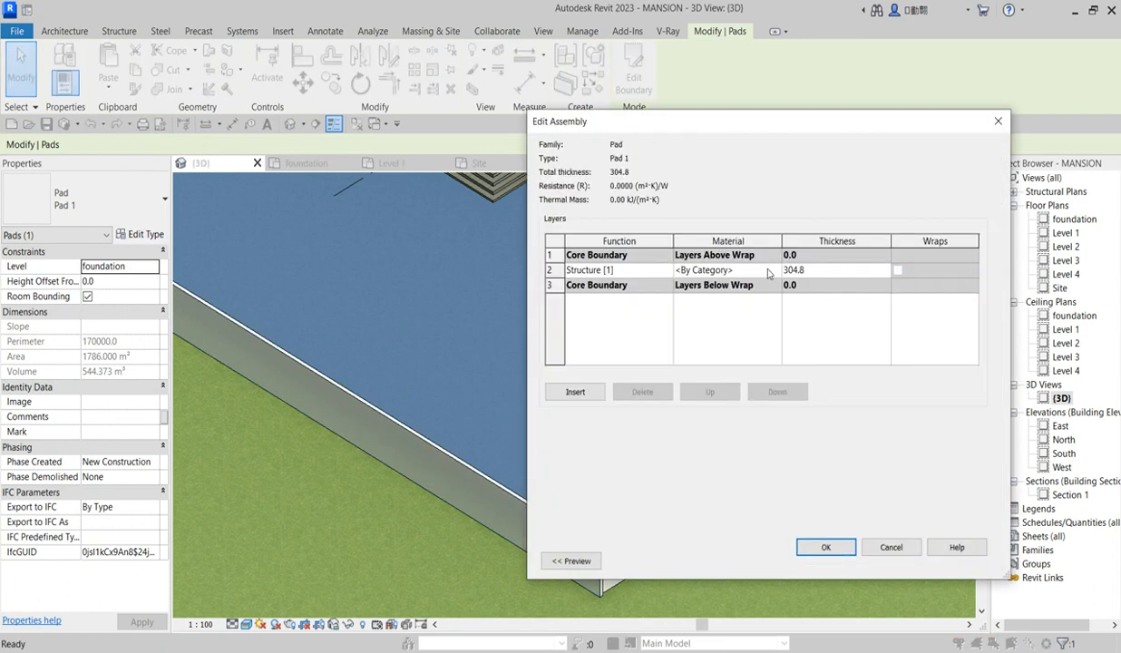
{"action": "left_click", "coordinate": [777, 270]}
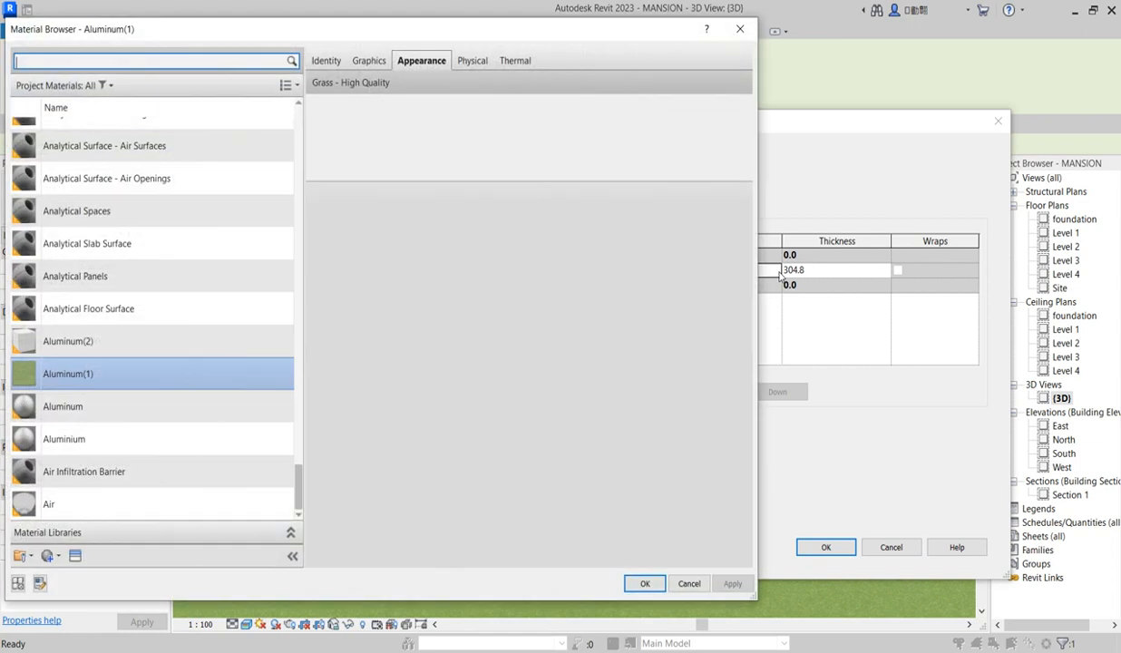
{"action": "right_click", "coordinate": [108, 380]}
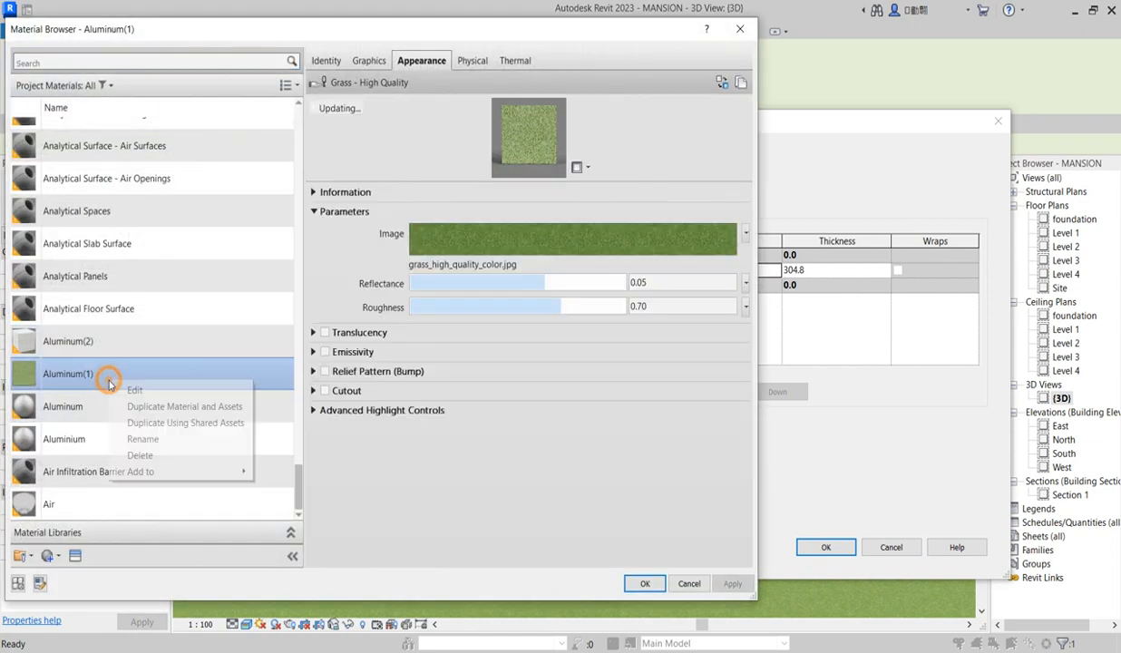
{"action": "left_click", "coordinate": [186, 408]}
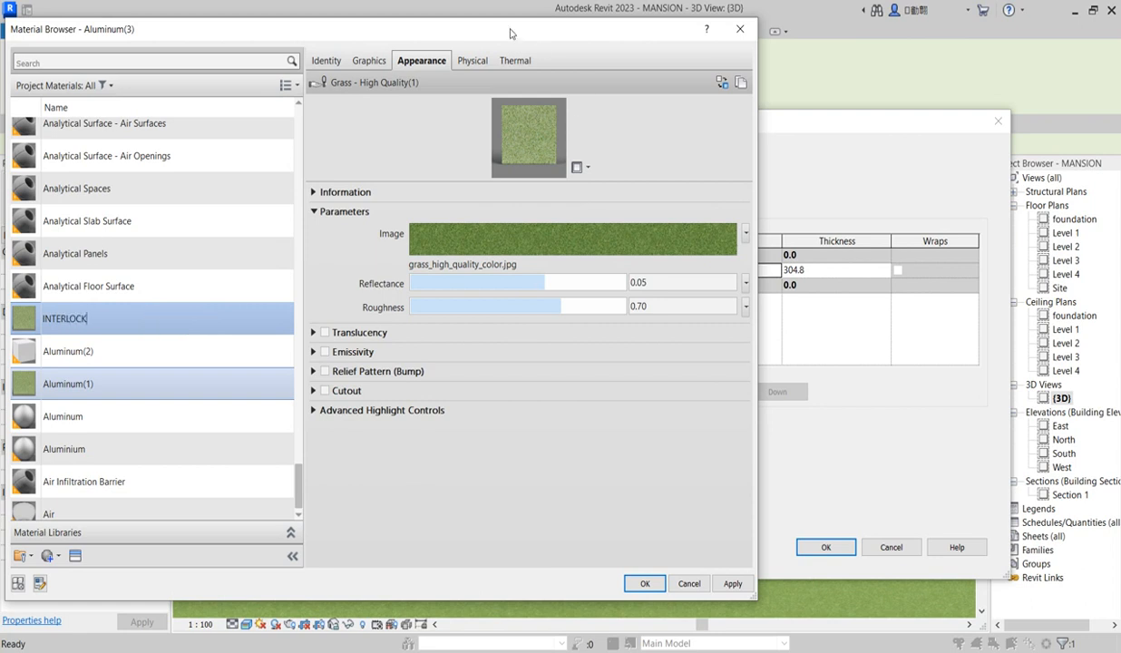
Replace the INTERLOCK material's appearance asset with Concrete - Walkway from the Sitework category of the Appearance Library
{"action": "left_click", "coordinate": [366, 62]}
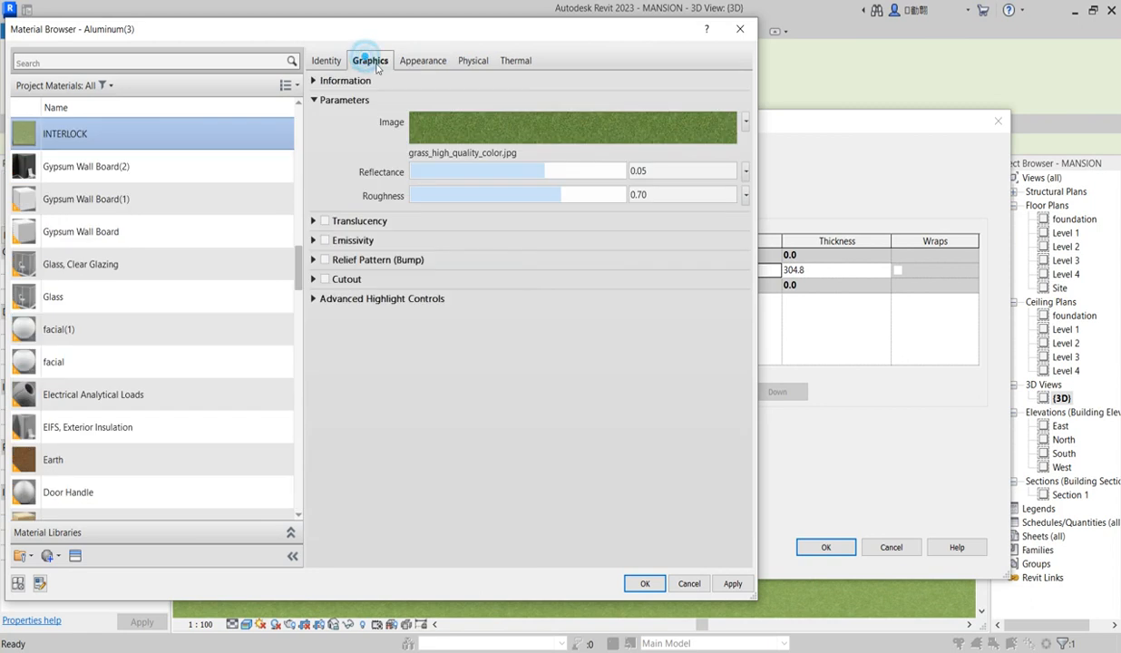
{"action": "left_click", "coordinate": [413, 64]}
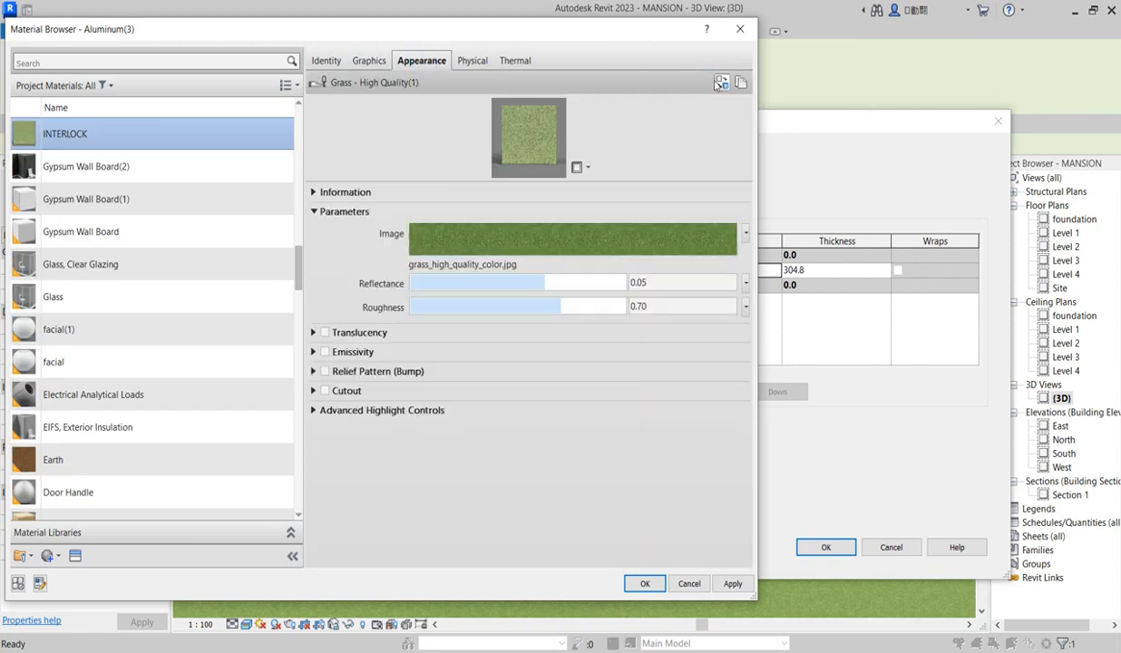
{"action": "left_click", "coordinate": [721, 82]}
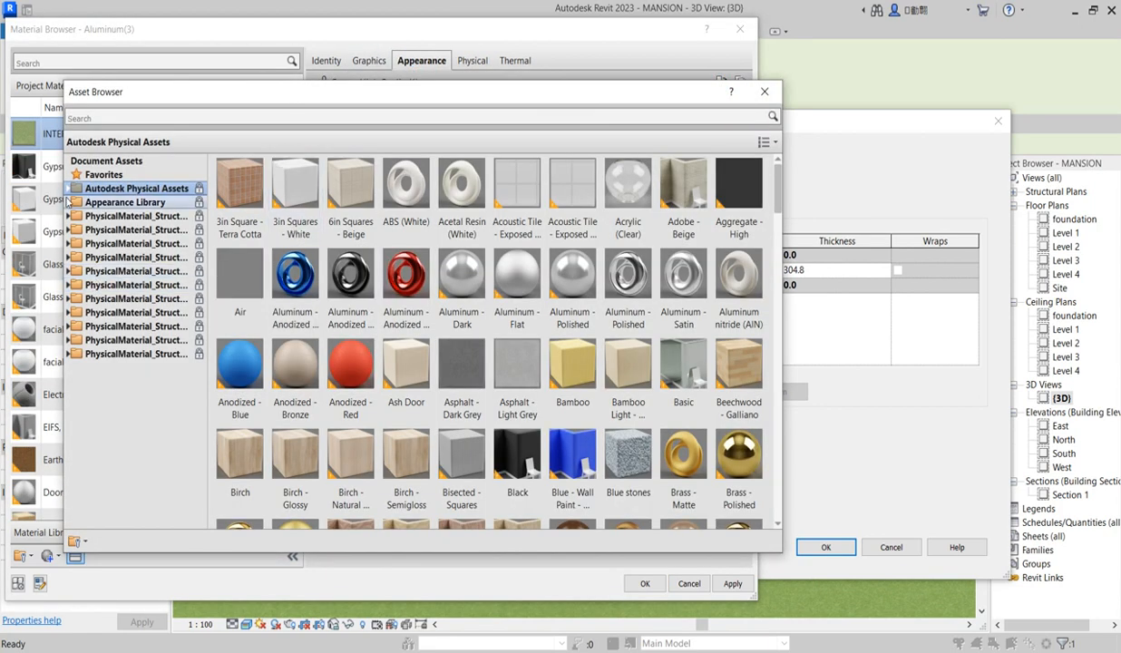
{"action": "left_click", "coordinate": [69, 202]}
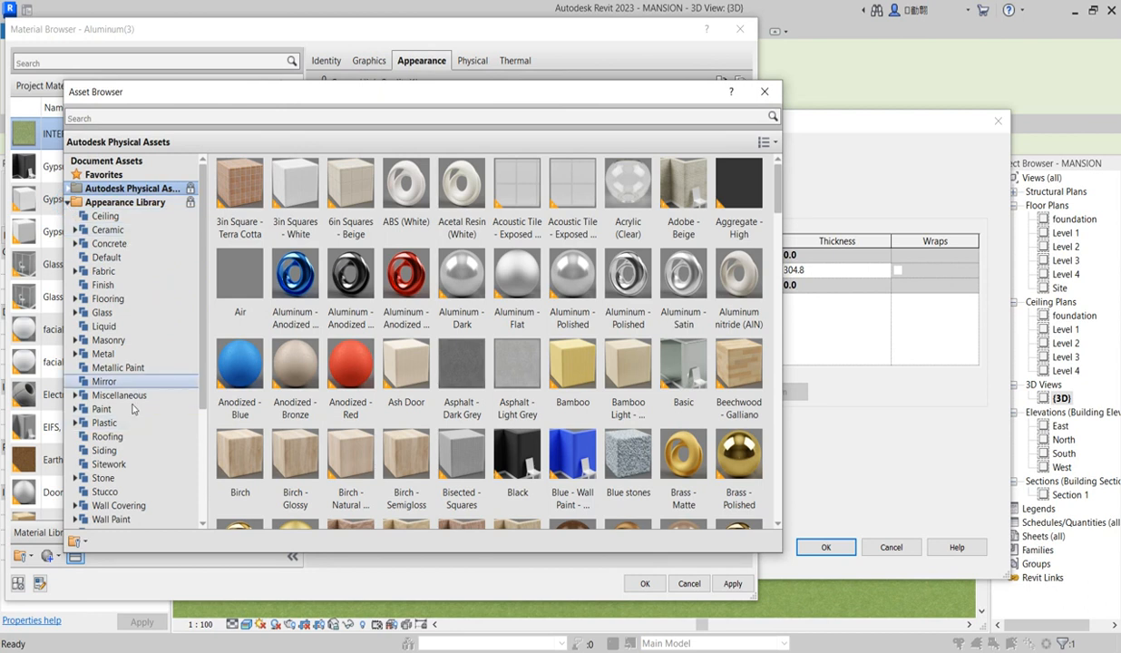
{"action": "left_click", "coordinate": [109, 465]}
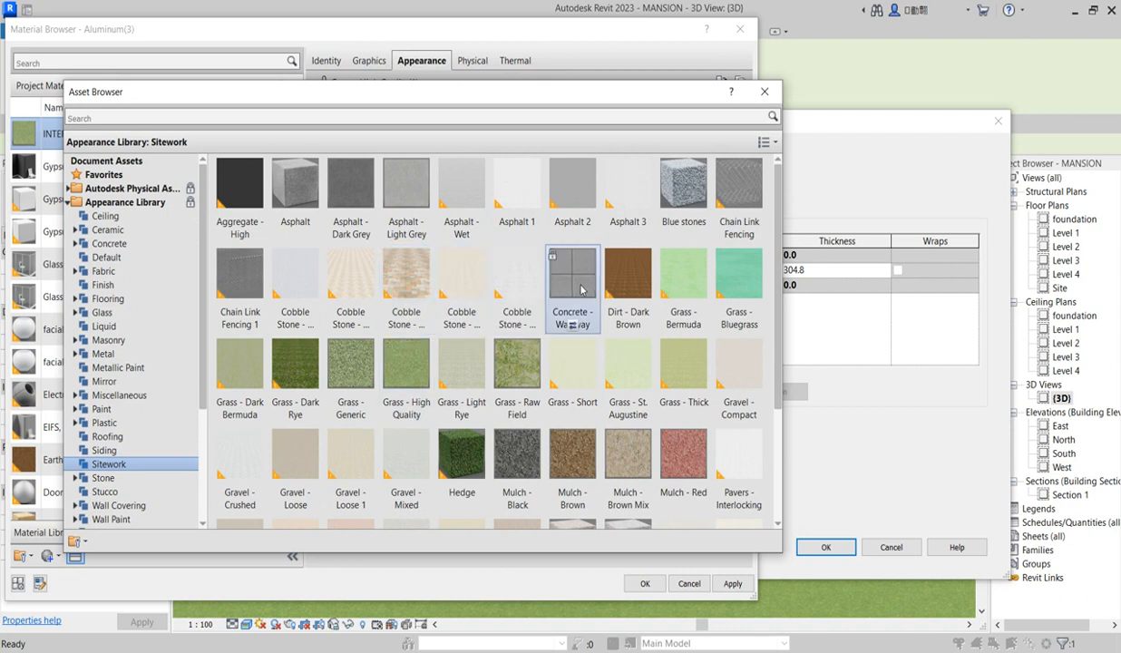
{"action": "scroll", "coordinate": [576, 308], "scroll_direction": "down", "scroll_amount": 2}
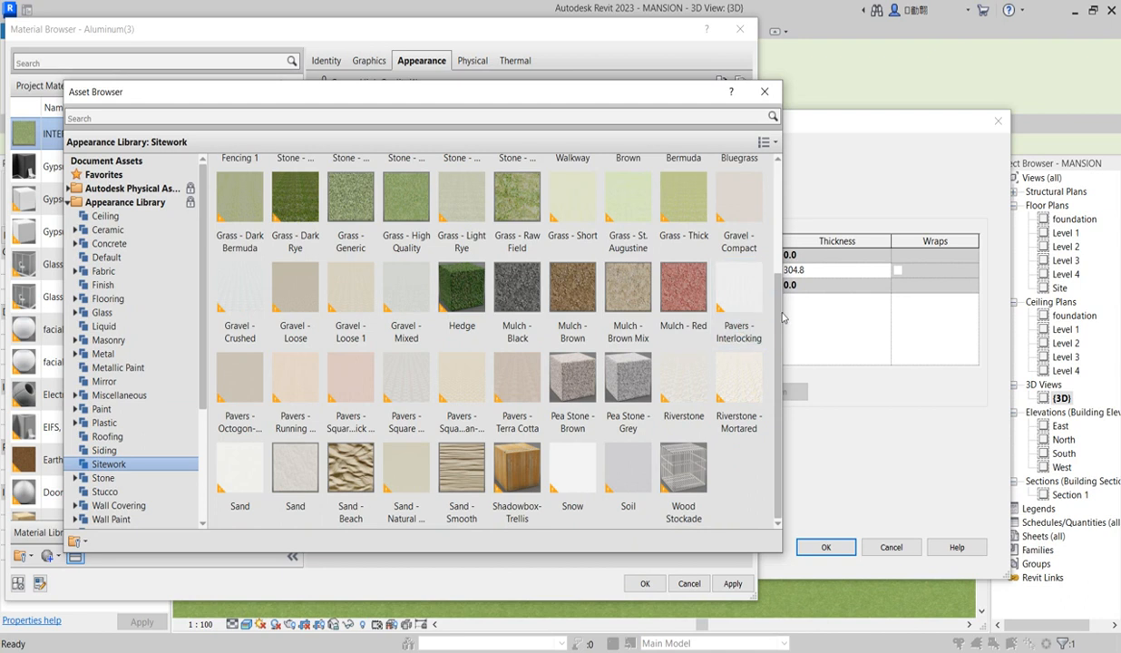
{"action": "left_click_drag", "start_coordinate": [778, 297], "coordinate": [780, 271]}
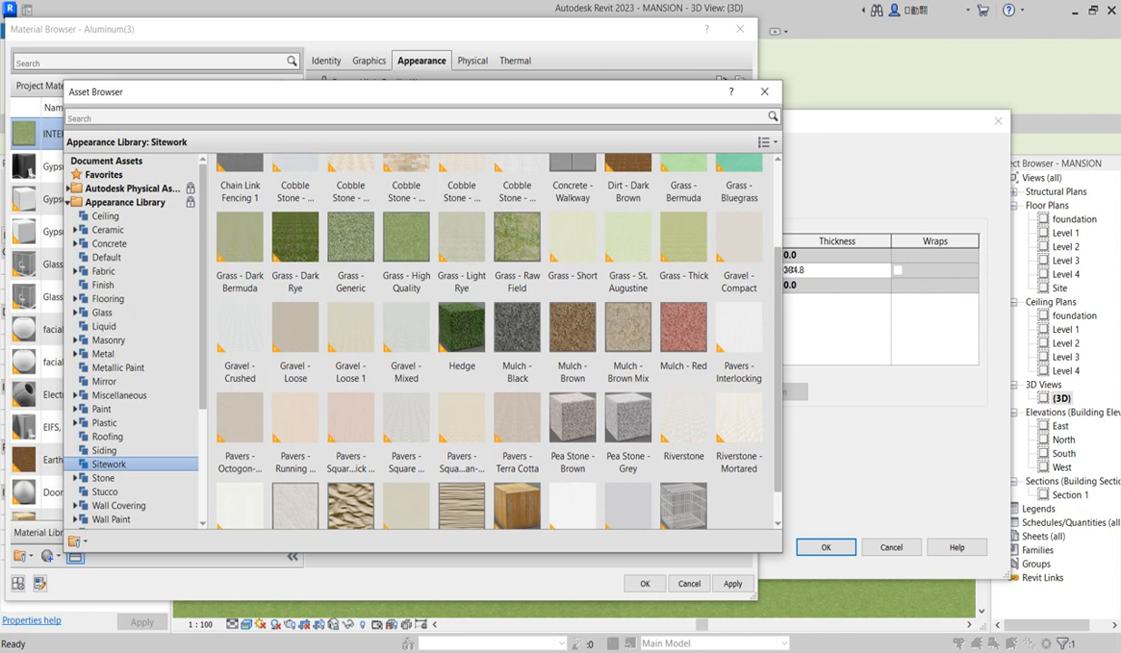
{"action": "left_click_drag", "start_coordinate": [790, 187], "coordinate": [802, 191]}
{"action": "left_click_drag", "start_coordinate": [797, 258], "coordinate": [797, 165]}
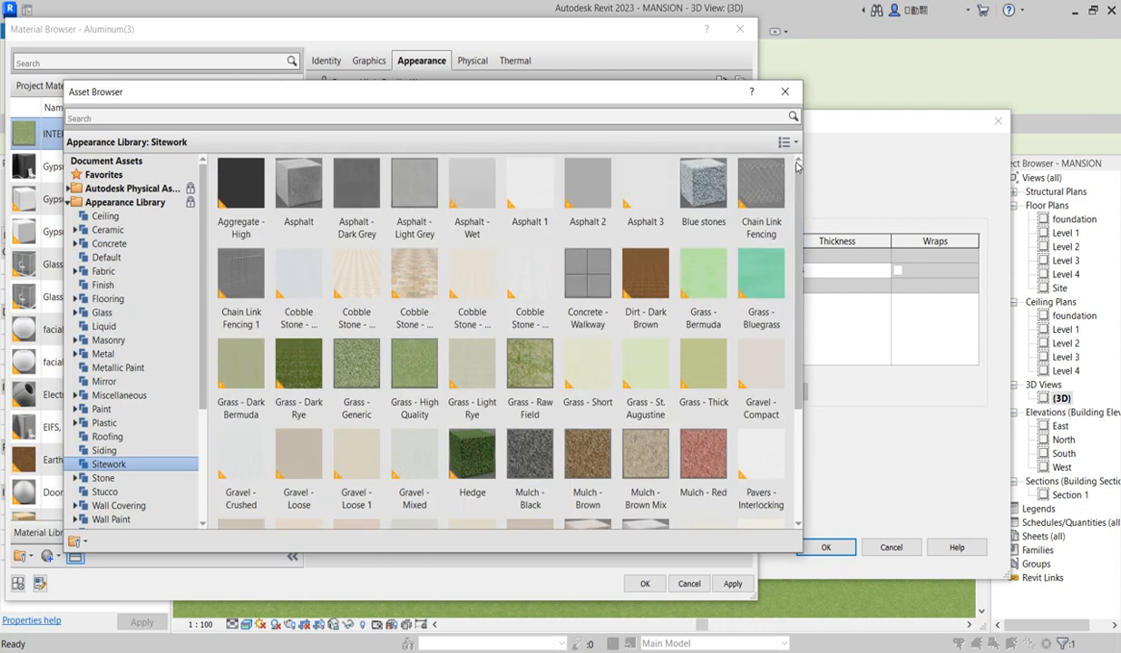
{"action": "left_click", "coordinate": [571, 277]}
{"action": "scroll", "coordinate": [589, 426], "scroll_direction": "down", "scroll_amount": 1}
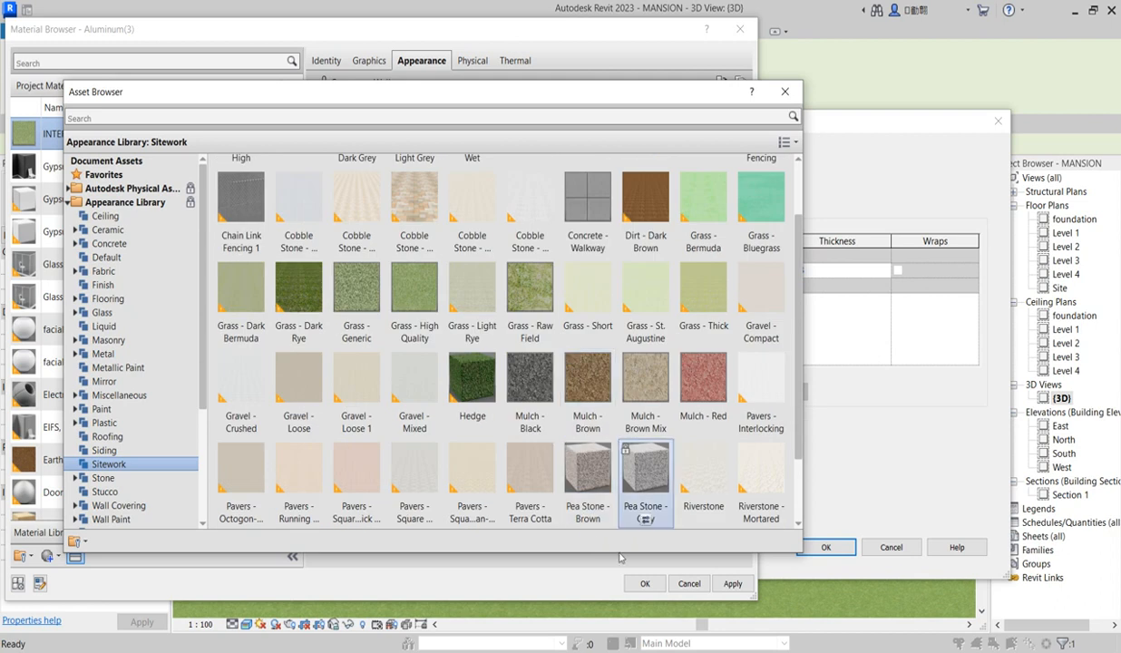
{"action": "scroll", "coordinate": [698, 236], "scroll_direction": "up", "scroll_amount": 1}
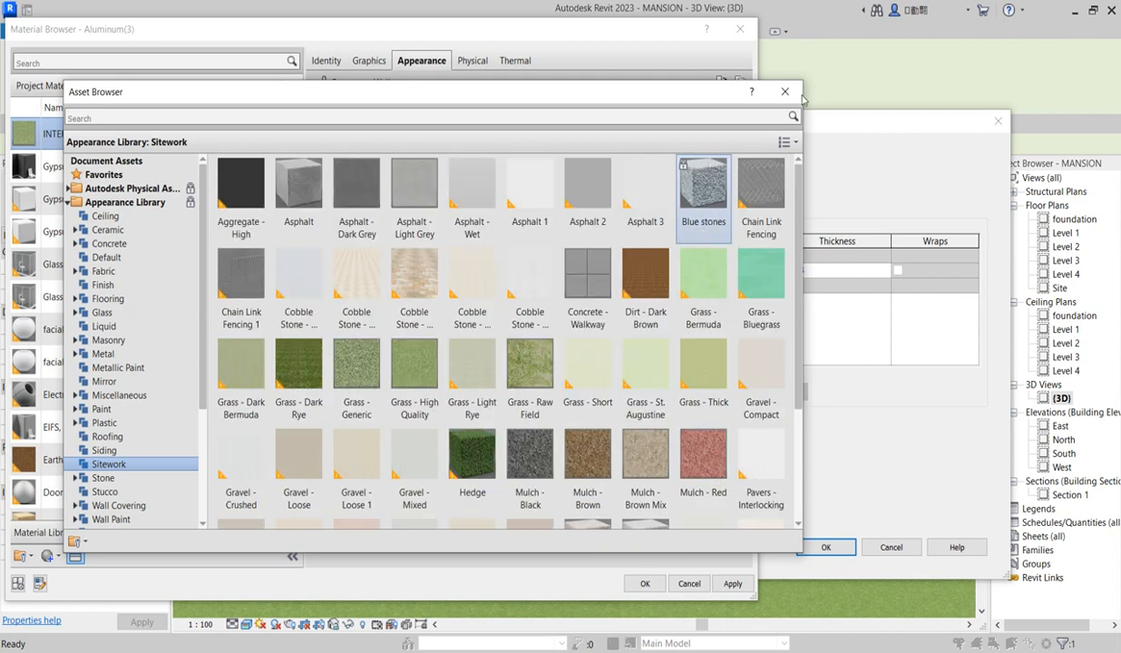
{"action": "left_click", "coordinate": [784, 91]}
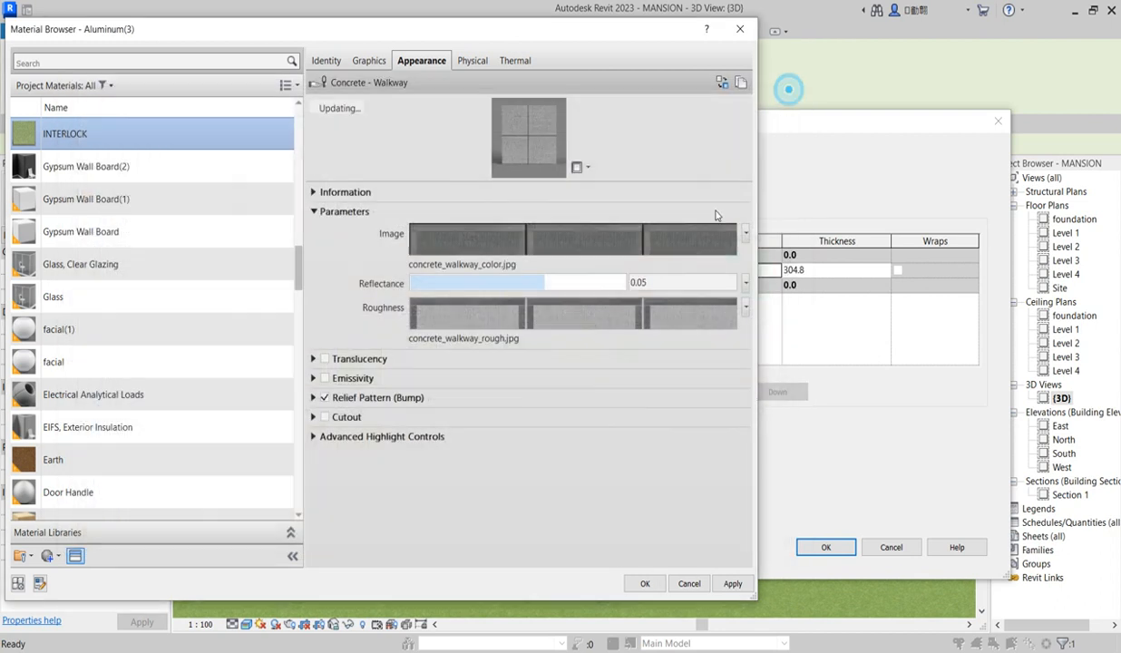
Accept INTERLOCK as the pad's structure material, confirm the pad type changes and deselect the pad
{"action": "left_click", "coordinate": [645, 584]}
{"action": "left_click", "coordinate": [825, 549]}
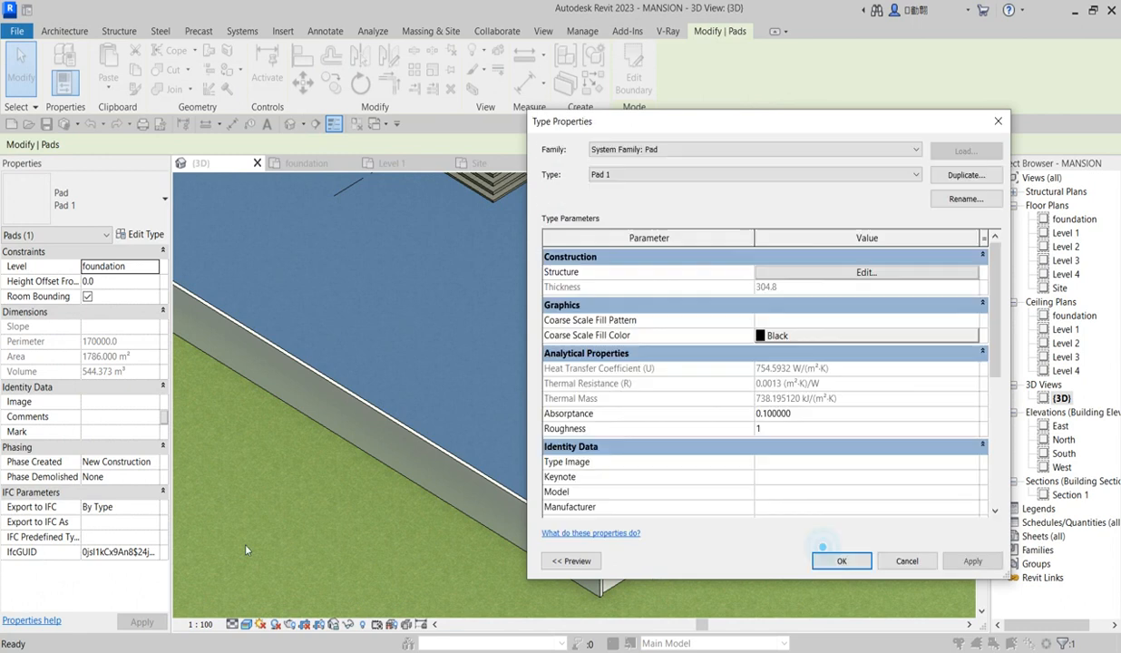
{"action": "left_click", "coordinate": [842, 561]}
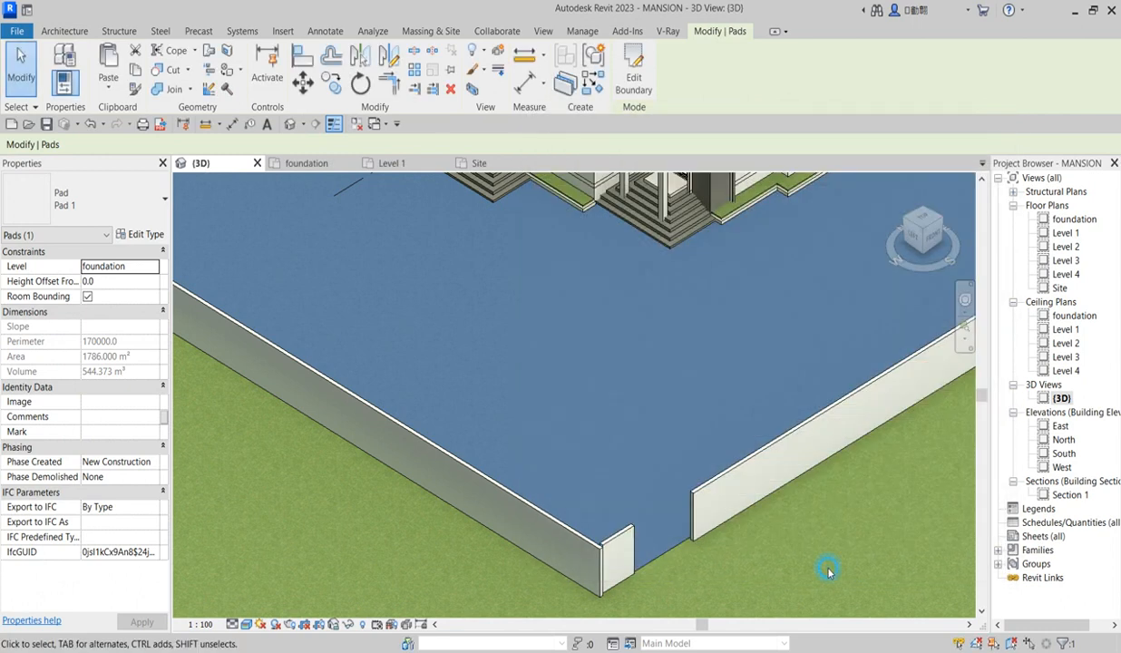
{"action": "left_click", "coordinate": [827, 569]}
Inspect the paved compound in 3D around the driveway opening, boundary walls, entrance steps and planted strips
{"action": "scroll", "coordinate": [653, 509], "scroll_direction": "up", "scroll_amount": 3}
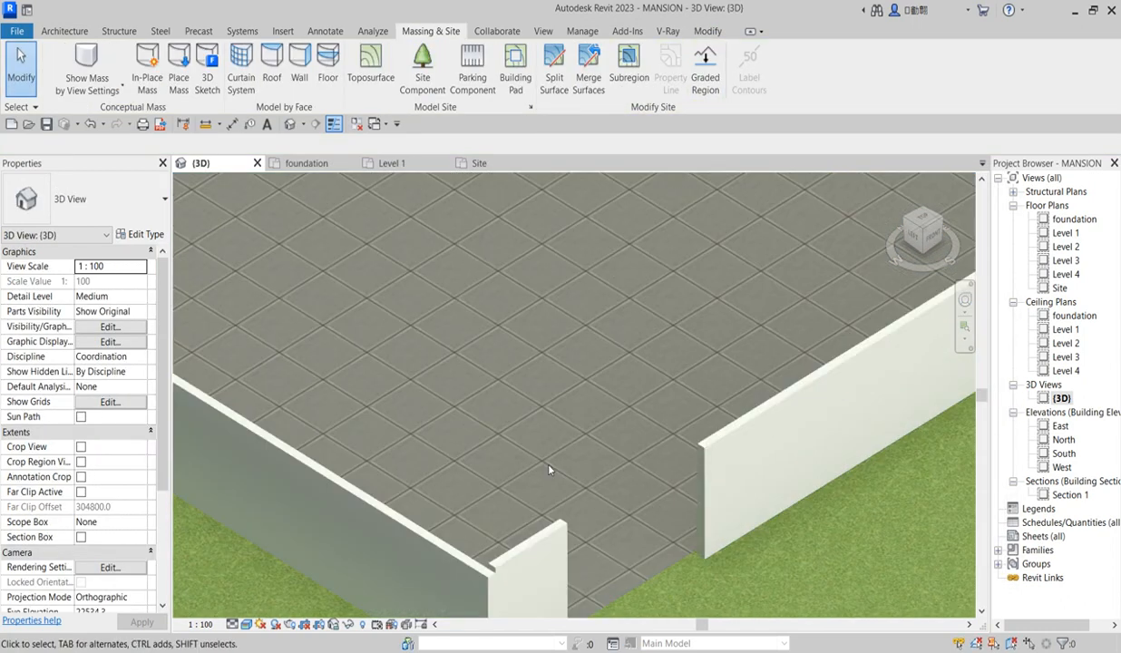
{"action": "scroll", "coordinate": [548, 469], "scroll_direction": "down", "scroll_amount": 6}
{"action": "scroll", "coordinate": [523, 403], "scroll_direction": "up", "scroll_amount": 4}
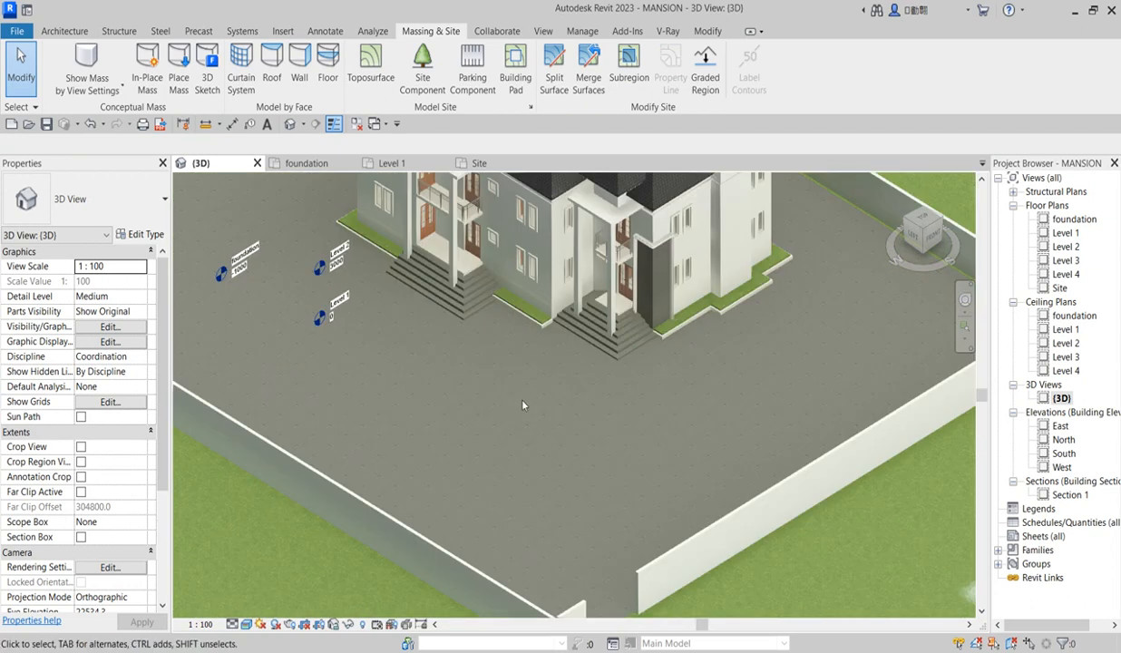
{"action": "scroll", "coordinate": [562, 383], "scroll_direction": "down", "scroll_amount": 3}
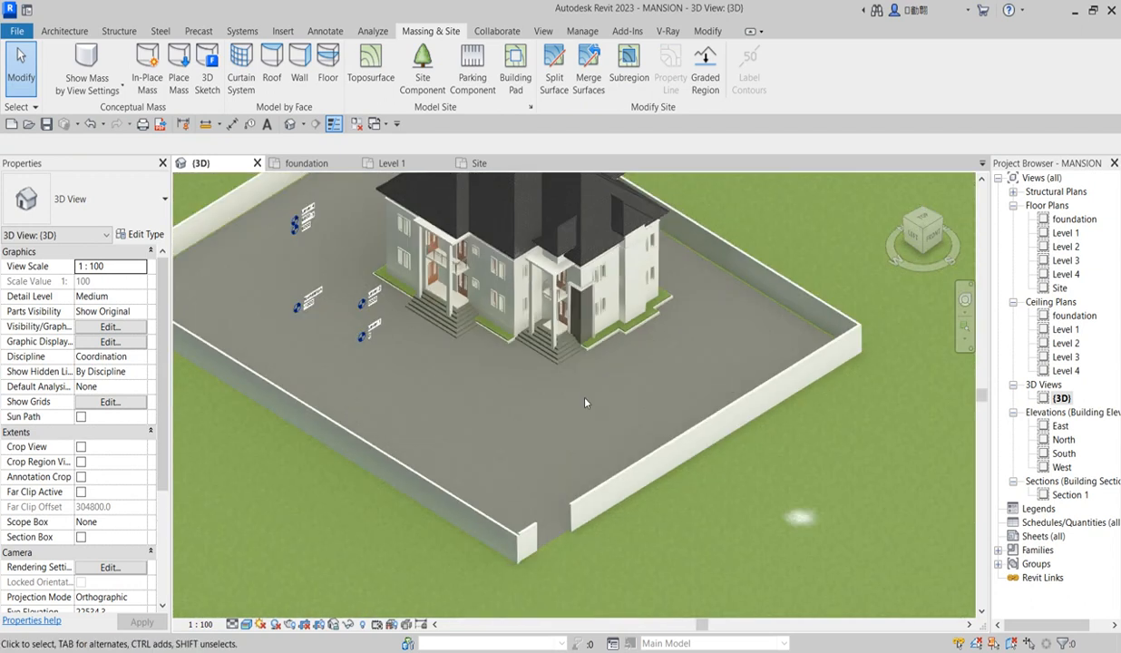
{"action": "scroll", "coordinate": [493, 387], "scroll_direction": "up", "scroll_amount": 5}
{"action": "scroll", "coordinate": [494, 387], "scroll_direction": "down", "scroll_amount": 7}
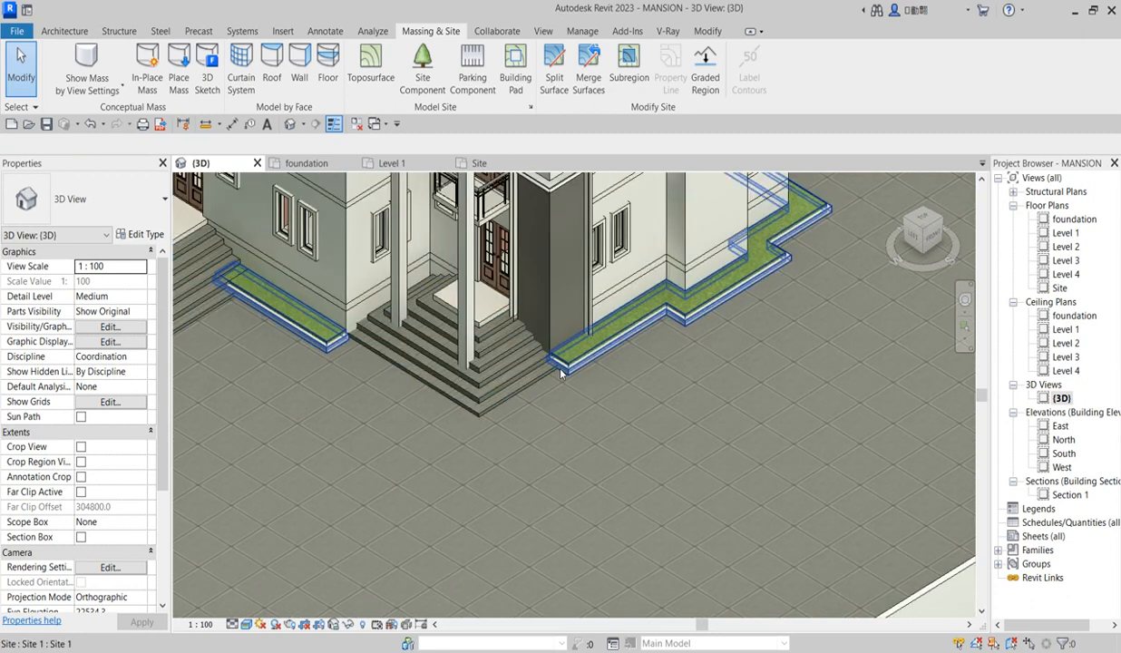
{"action": "scroll", "coordinate": [539, 476], "scroll_direction": "up", "scroll_amount": 3}
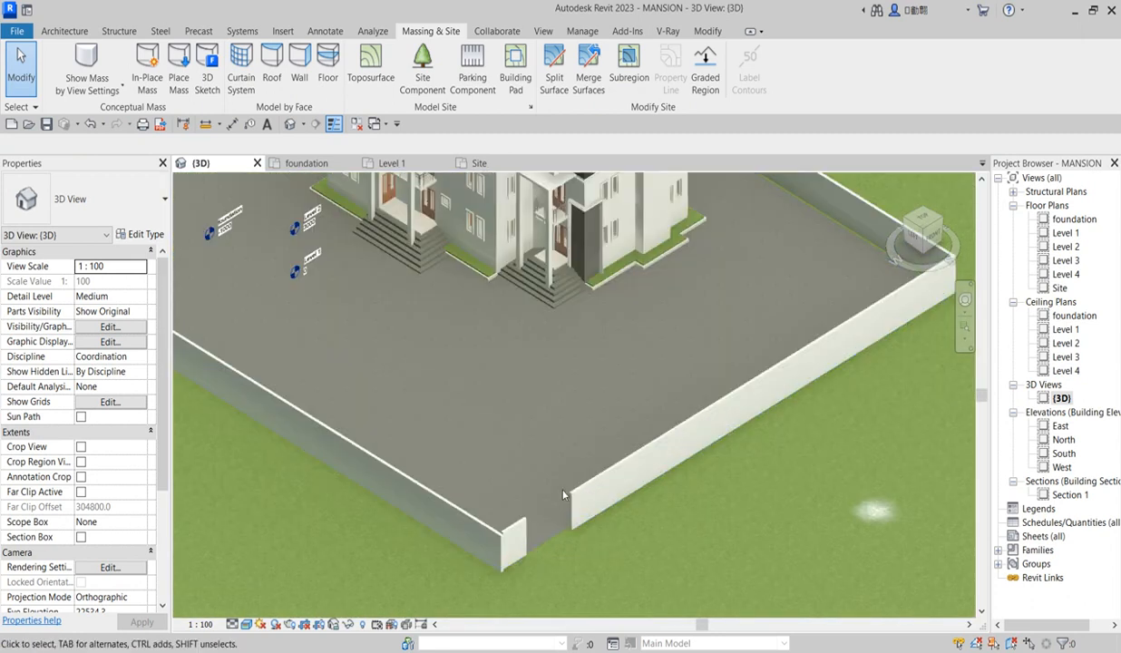
{"action": "scroll", "coordinate": [504, 442], "scroll_direction": "down", "scroll_amount": 3}
{"action": "scroll", "coordinate": [582, 499], "scroll_direction": "up", "scroll_amount": 5}
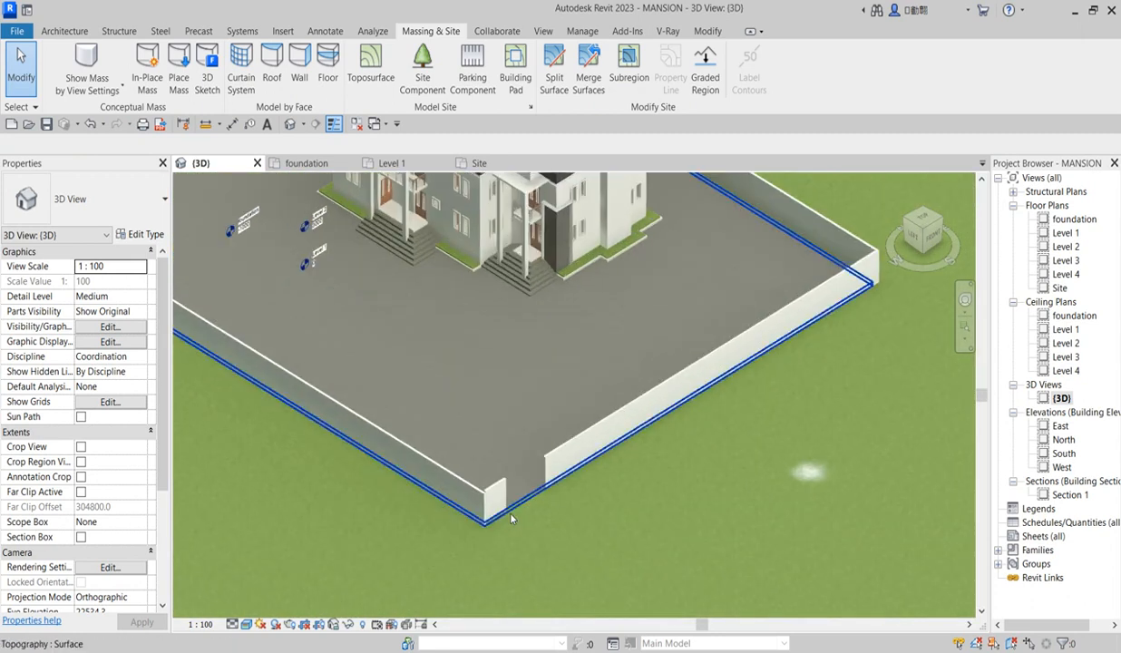
{"action": "scroll", "coordinate": [666, 449], "scroll_direction": "down", "scroll_amount": 6}
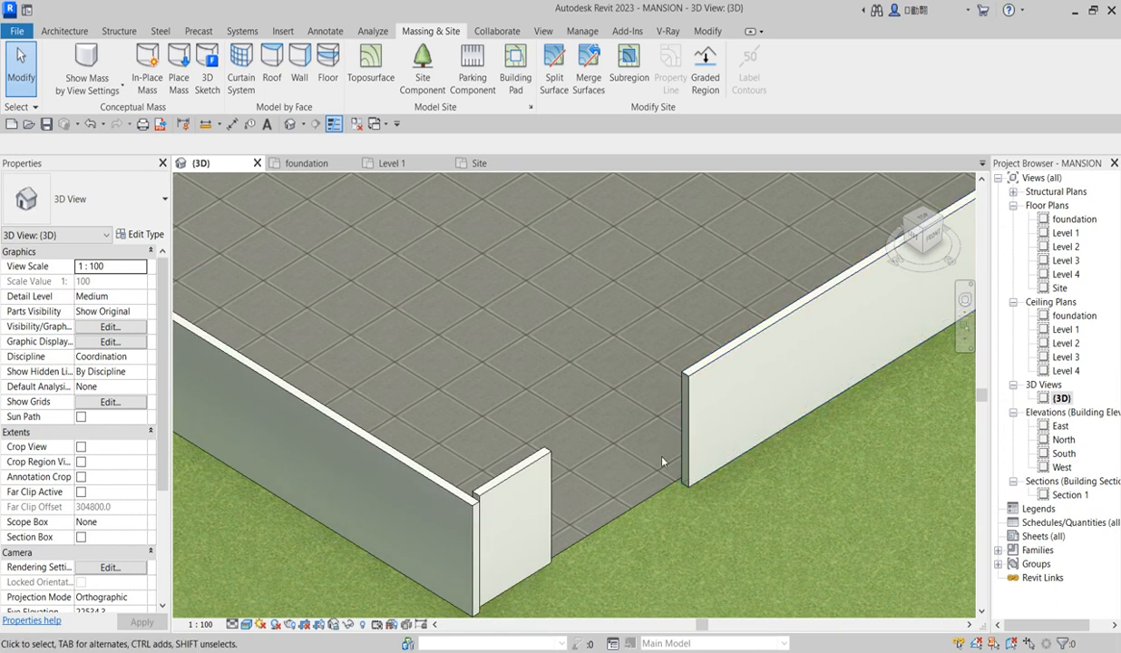
{"action": "scroll", "coordinate": [662, 463], "scroll_direction": "up", "scroll_amount": 2}
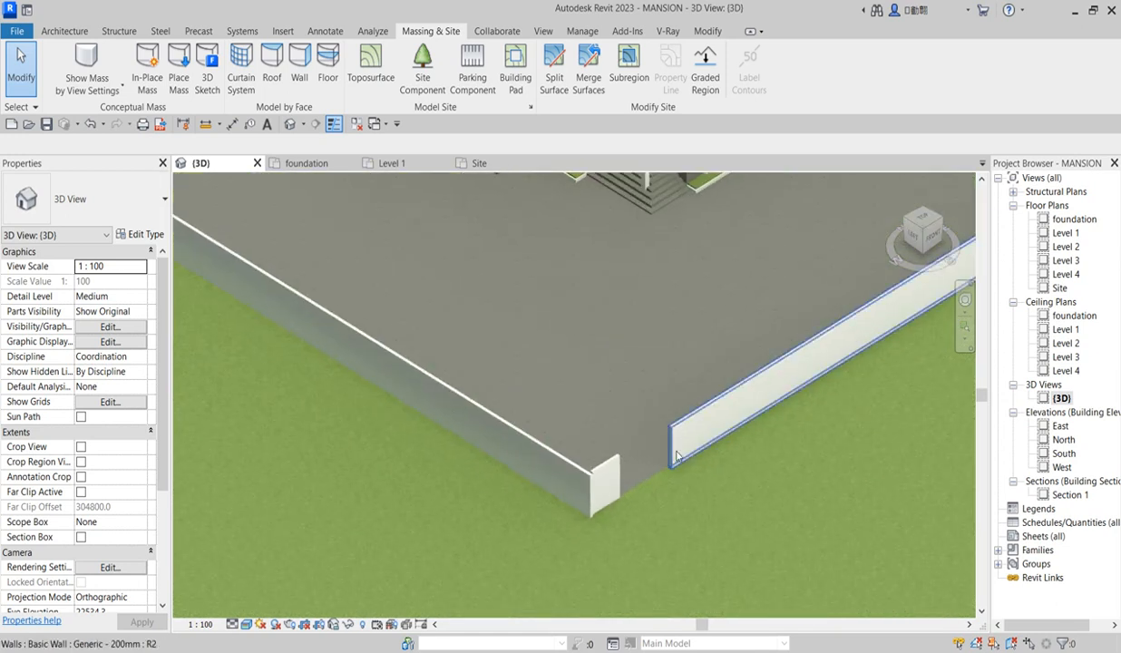
{"action": "scroll", "coordinate": [621, 499], "scroll_direction": "down", "scroll_amount": 4}
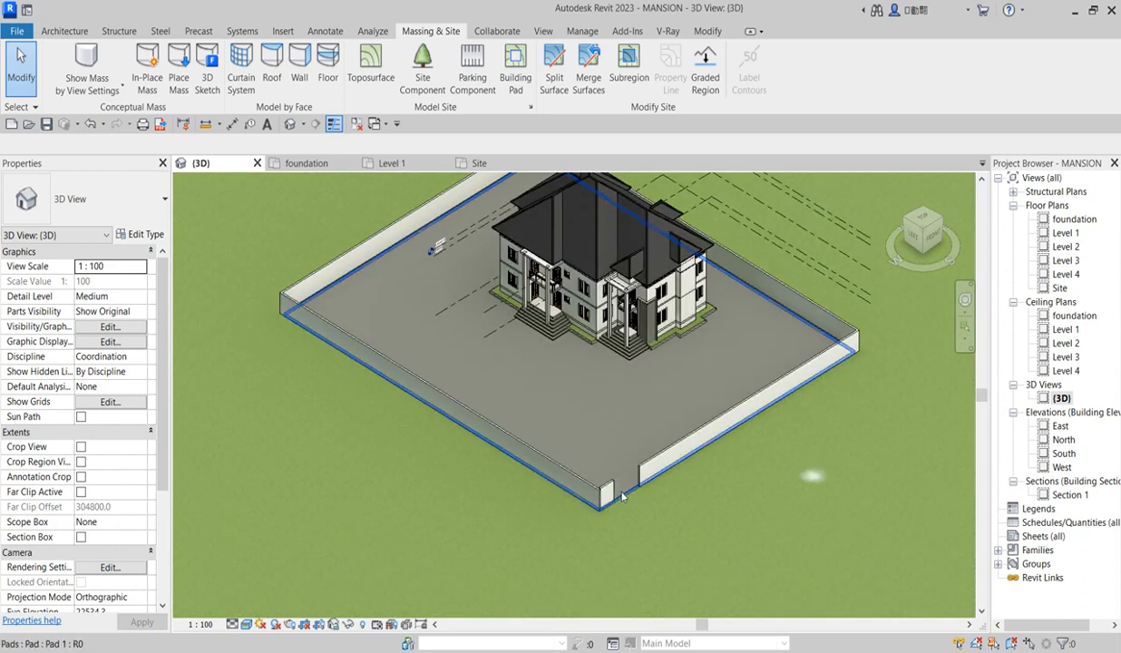
Start an in-place model in the Site plan with the Site family category, named ROAD
{"action": "double_click", "coordinate": [1059, 288]}
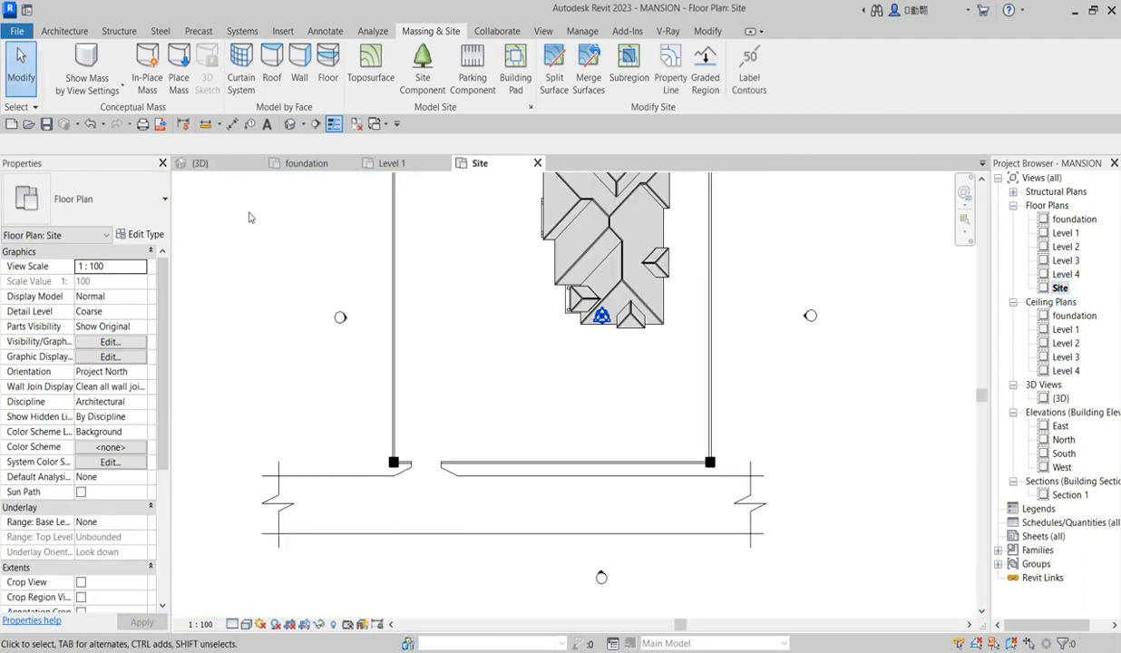
{"action": "left_click", "coordinate": [64, 34]}
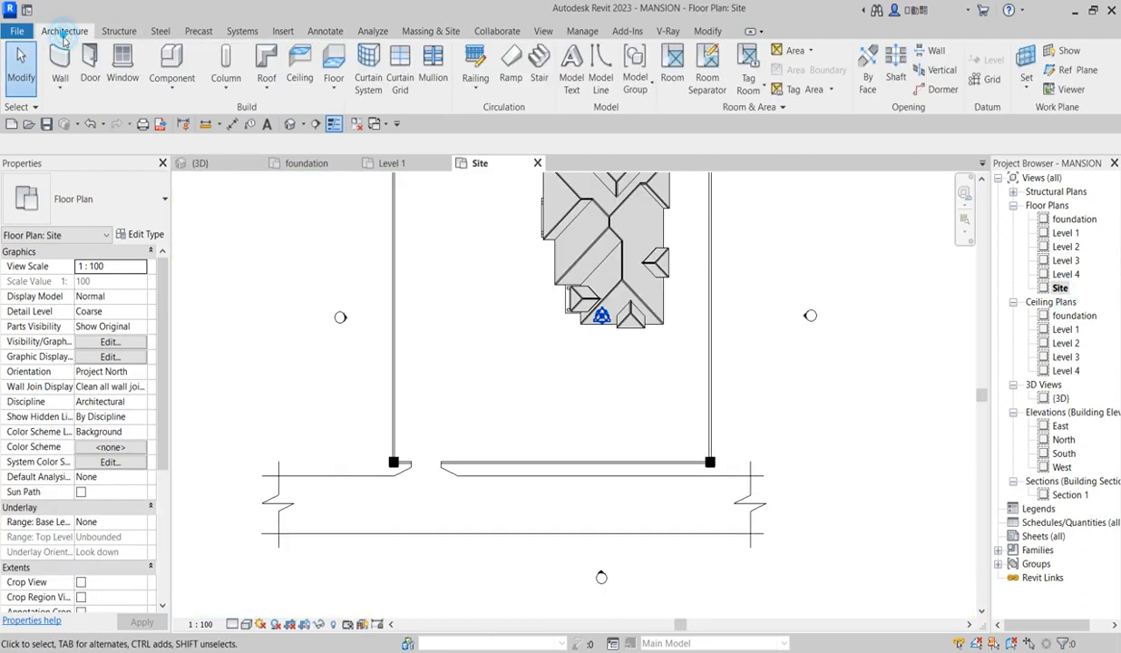
{"action": "left_click", "coordinate": [158, 89]}
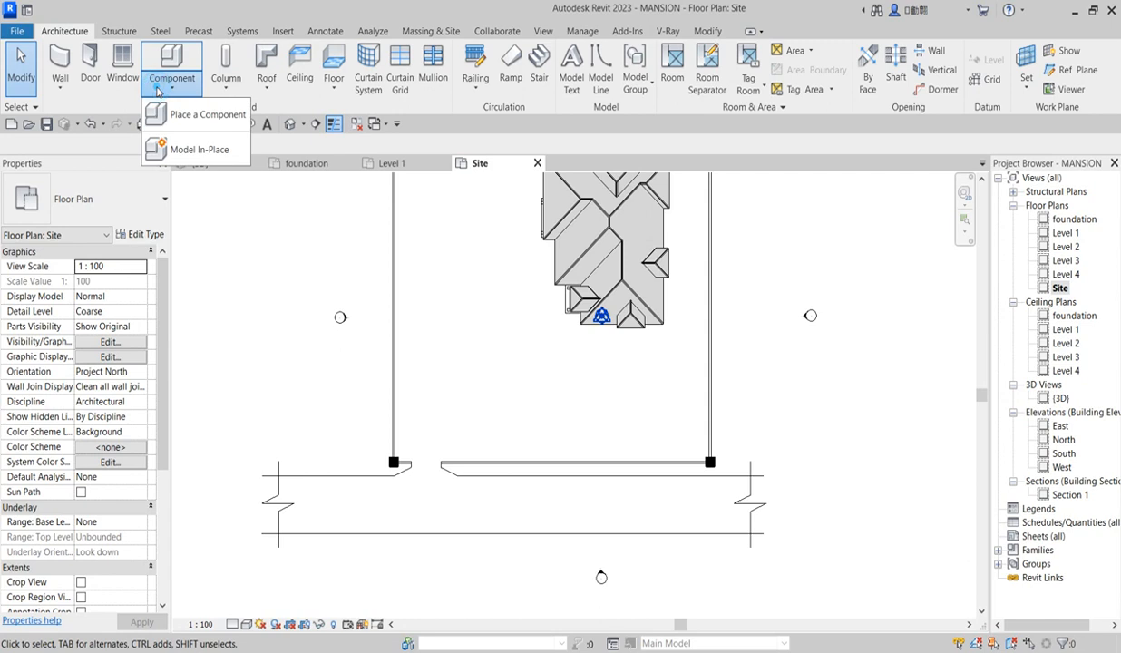
{"action": "left_click", "coordinate": [199, 156]}
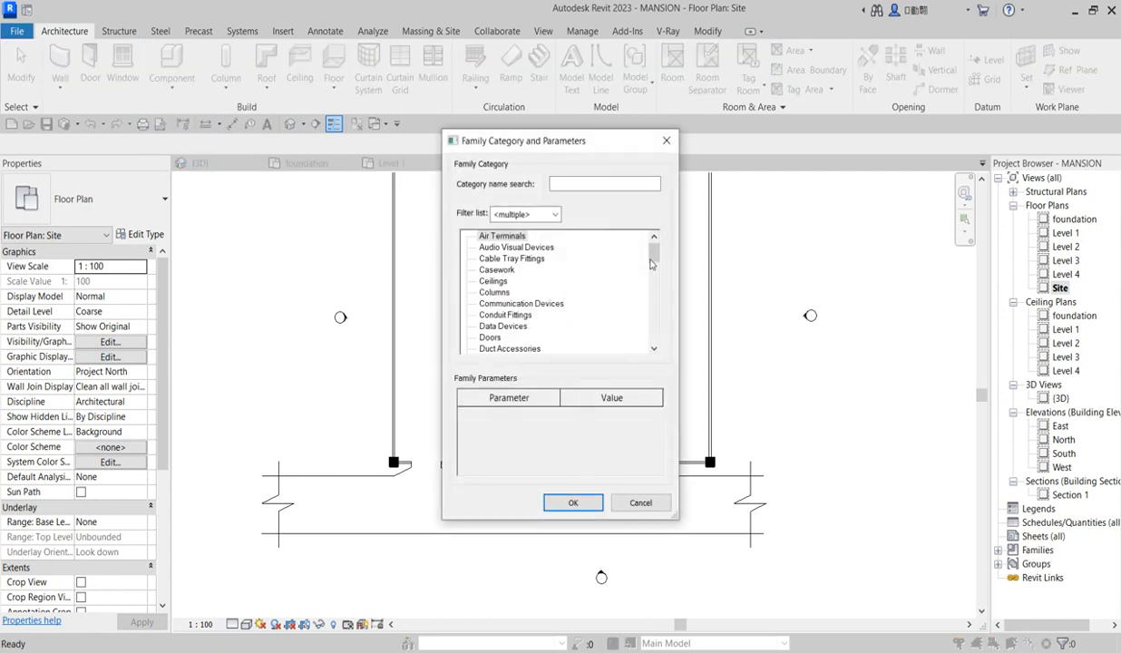
{"action": "left_click_drag", "start_coordinate": [653, 257], "coordinate": [625, 343]}
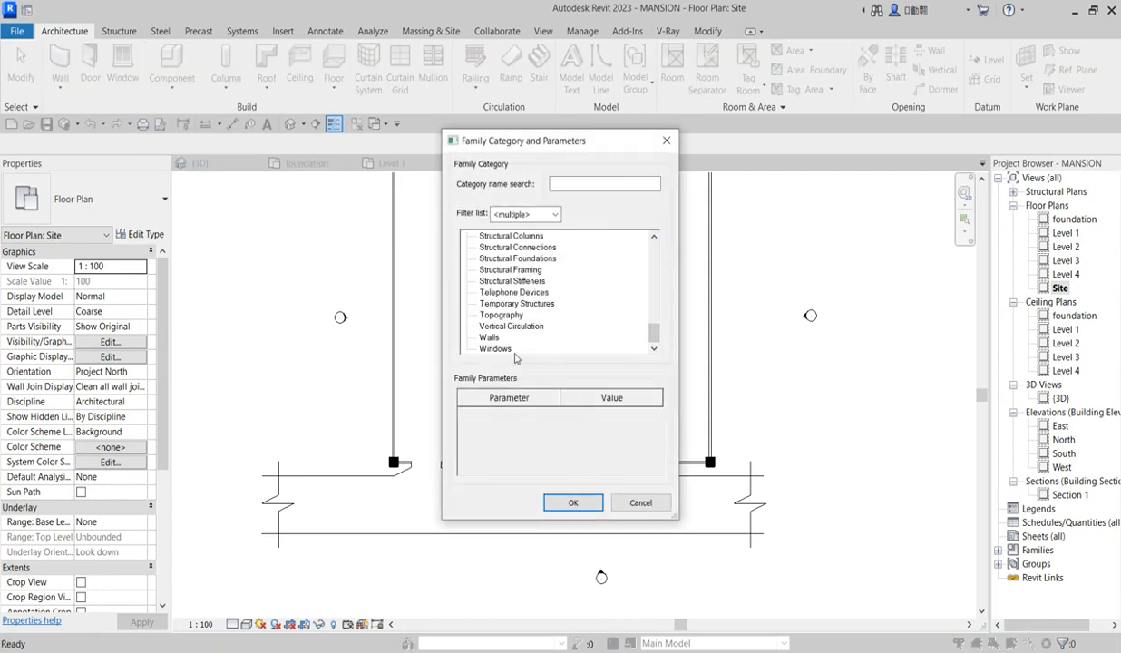
{"action": "left_click_drag", "start_coordinate": [655, 335], "coordinate": [655, 332]}
{"action": "scroll", "coordinate": [499, 299], "scroll_direction": "down", "scroll_amount": 1}
{"action": "scroll", "coordinate": [506, 348], "scroll_direction": "up", "scroll_amount": 1}
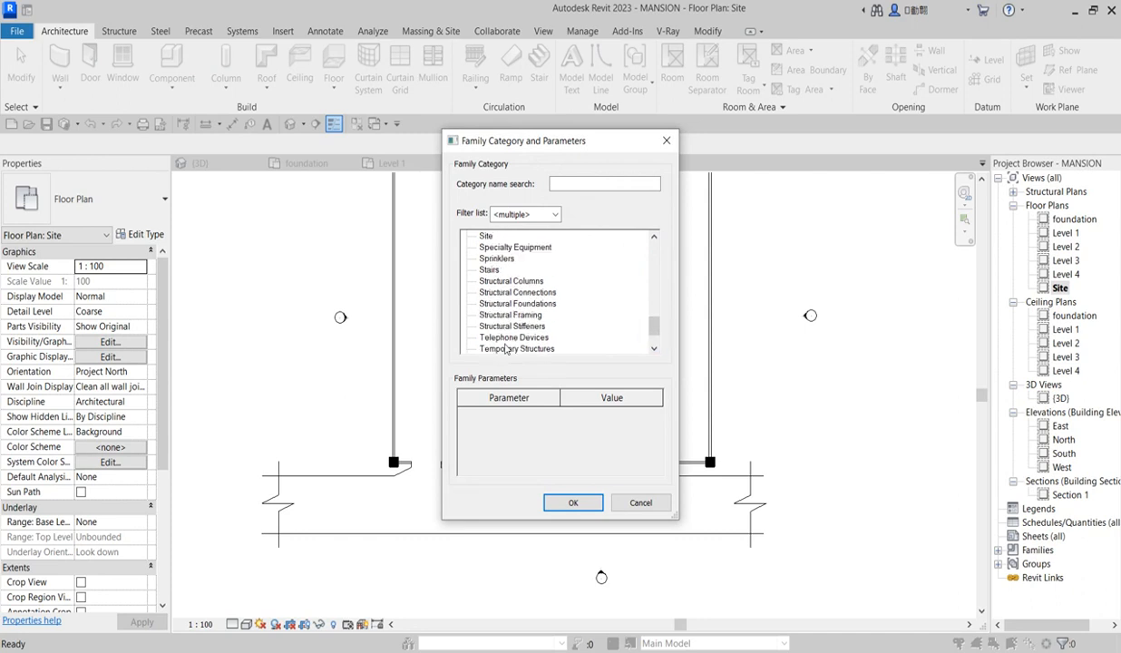
{"action": "left_click", "coordinate": [488, 235]}
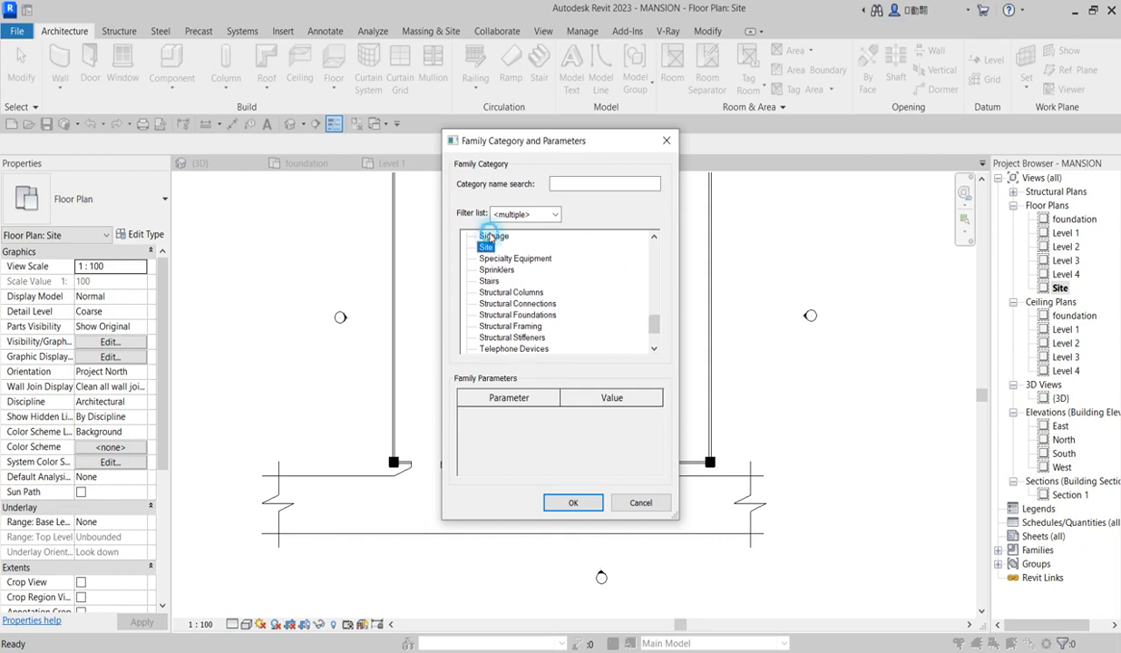
{"action": "left_click", "coordinate": [573, 502]}
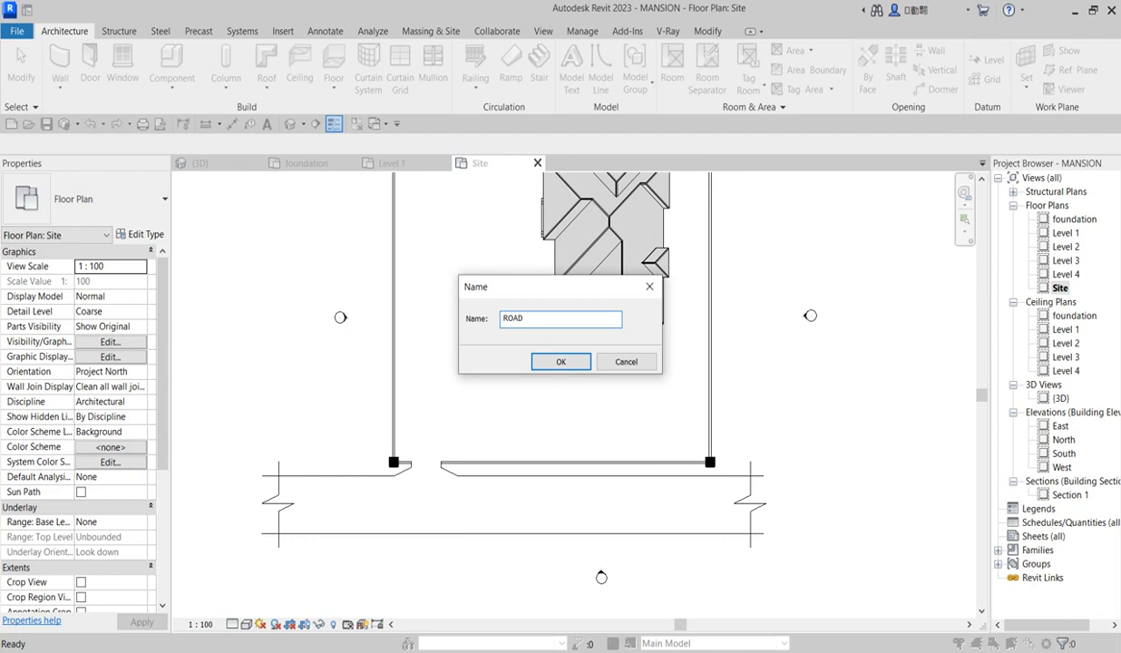
{"action": "left_click", "coordinate": [564, 362]}
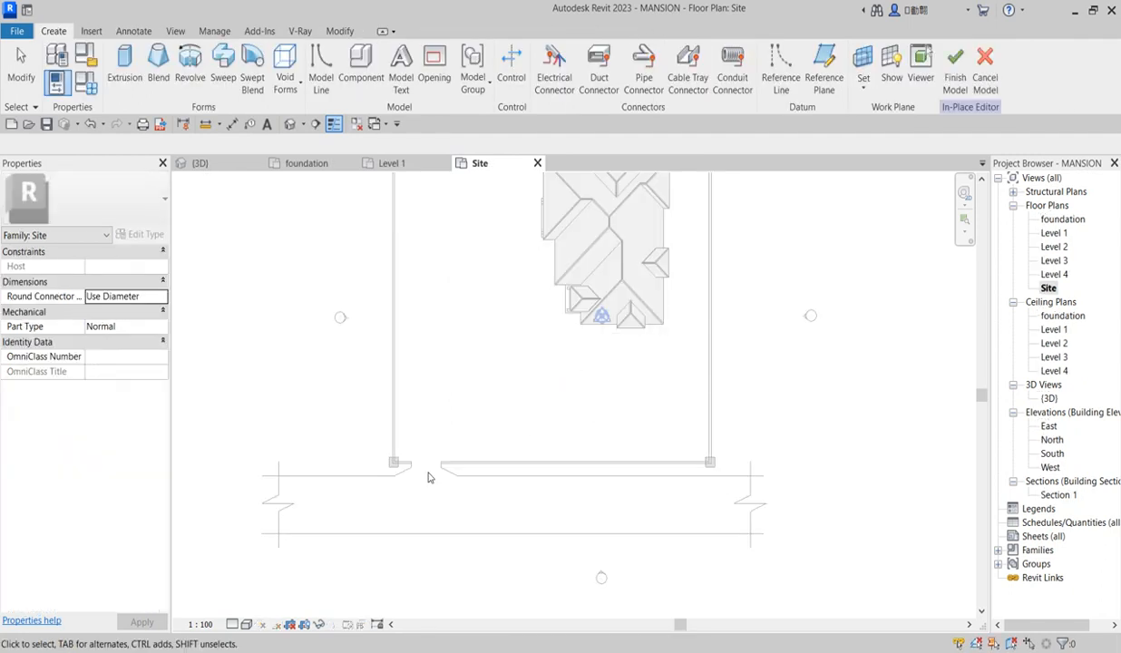
Start an extrusion and pick the front wall line and the splayed driveway edges at the gate opening as sketch lines
{"action": "left_click", "coordinate": [124, 68]}
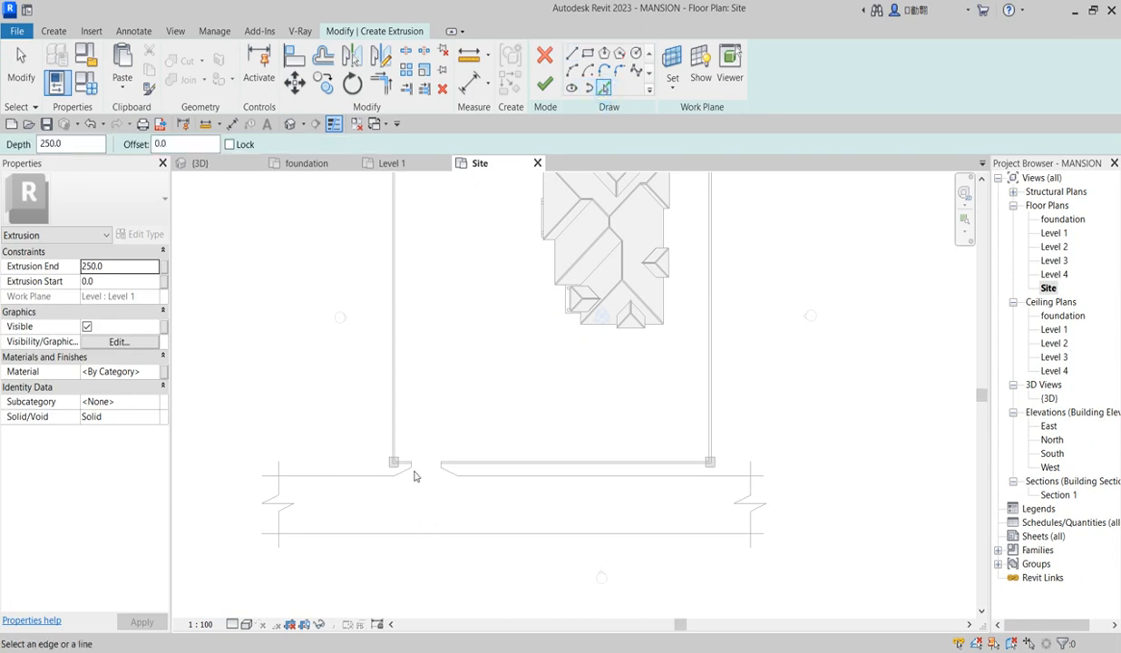
{"action": "scroll", "coordinate": [419, 467], "scroll_direction": "up", "scroll_amount": 4}
{"action": "left_click", "coordinate": [507, 455]}
{"action": "scroll", "coordinate": [468, 518], "scroll_direction": "down", "scroll_amount": 1}
{"action": "left_click", "coordinate": [498, 489]}
{"action": "scroll", "coordinate": [474, 482], "scroll_direction": "up", "scroll_amount": 2}
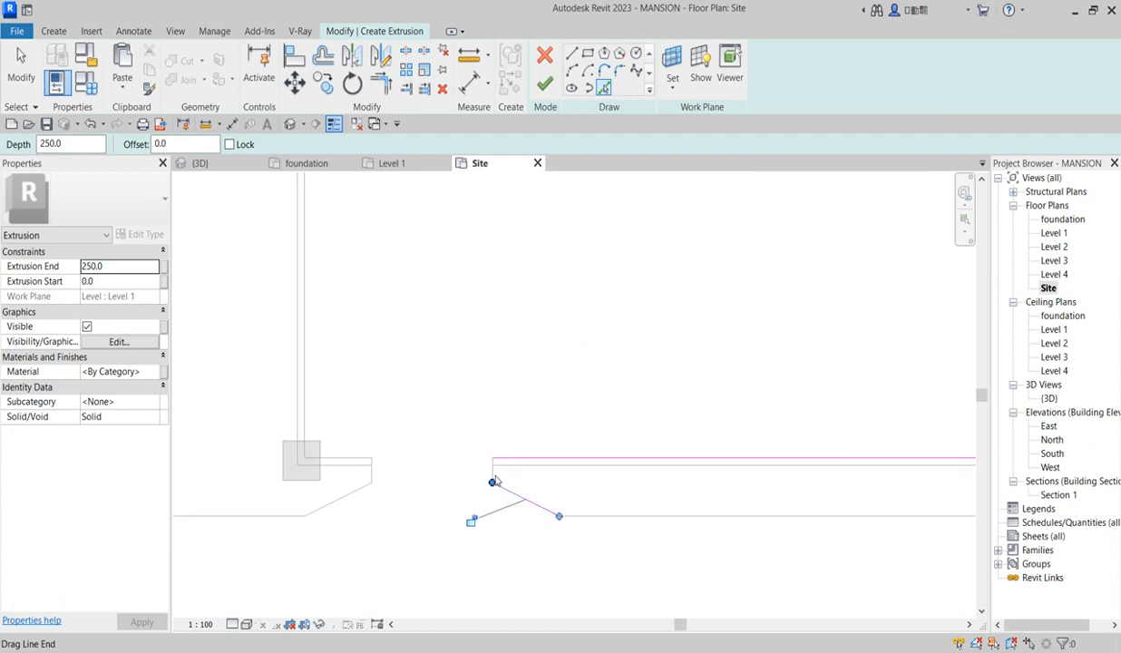
{"action": "scroll", "coordinate": [494, 479], "scroll_direction": "up", "scroll_amount": 2}
{"action": "left_click", "coordinate": [272, 491]}
{"action": "scroll", "coordinate": [345, 465], "scroll_direction": "down", "scroll_amount": 3}
Pick the remaining road edges and the vertical break line segments at both road ends as extrusion sketch lines
{"action": "left_click", "coordinate": [253, 482]}
{"action": "left_click", "coordinate": [340, 582]}
{"action": "scroll", "coordinate": [416, 528], "scroll_direction": "down", "scroll_amount": 2}
{"action": "scroll", "coordinate": [448, 513], "scroll_direction": "up", "scroll_amount": 1}
{"action": "left_click", "coordinate": [457, 498]}
{"action": "scroll", "coordinate": [449, 521], "scroll_direction": "down", "scroll_amount": 2}
{"action": "scroll", "coordinate": [226, 544], "scroll_direction": "up", "scroll_amount": 2}
{"action": "scroll", "coordinate": [315, 500], "scroll_direction": "up", "scroll_amount": 2}
{"action": "scroll", "coordinate": [306, 497], "scroll_direction": "down", "scroll_amount": 3}
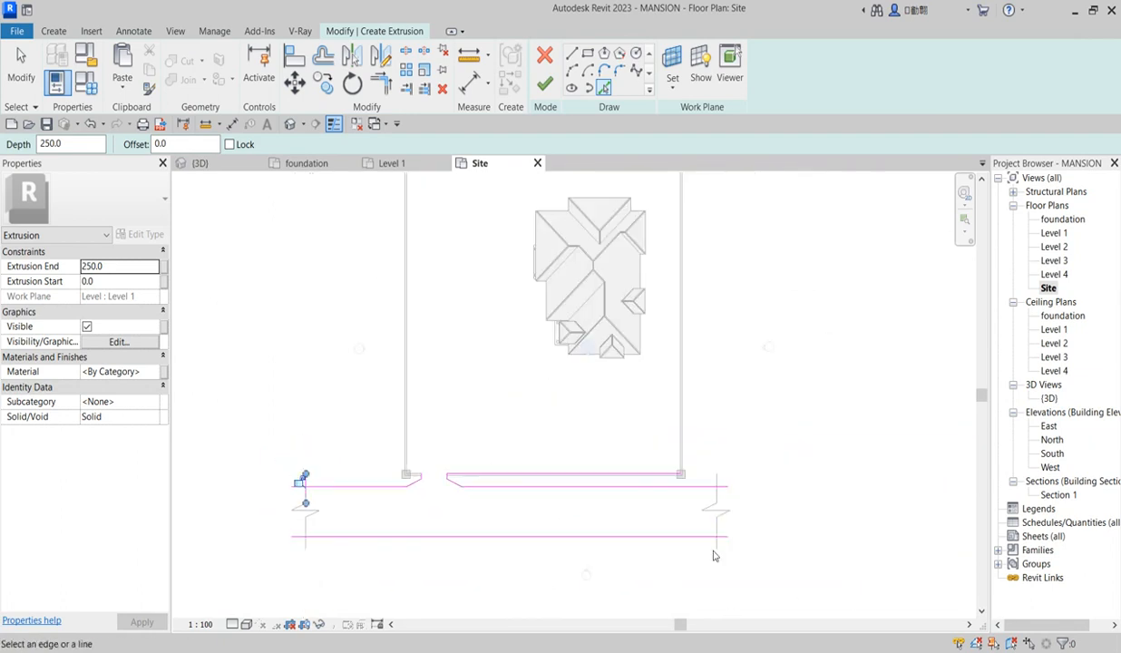
{"action": "scroll", "coordinate": [725, 494], "scroll_direction": "up", "scroll_amount": 3}
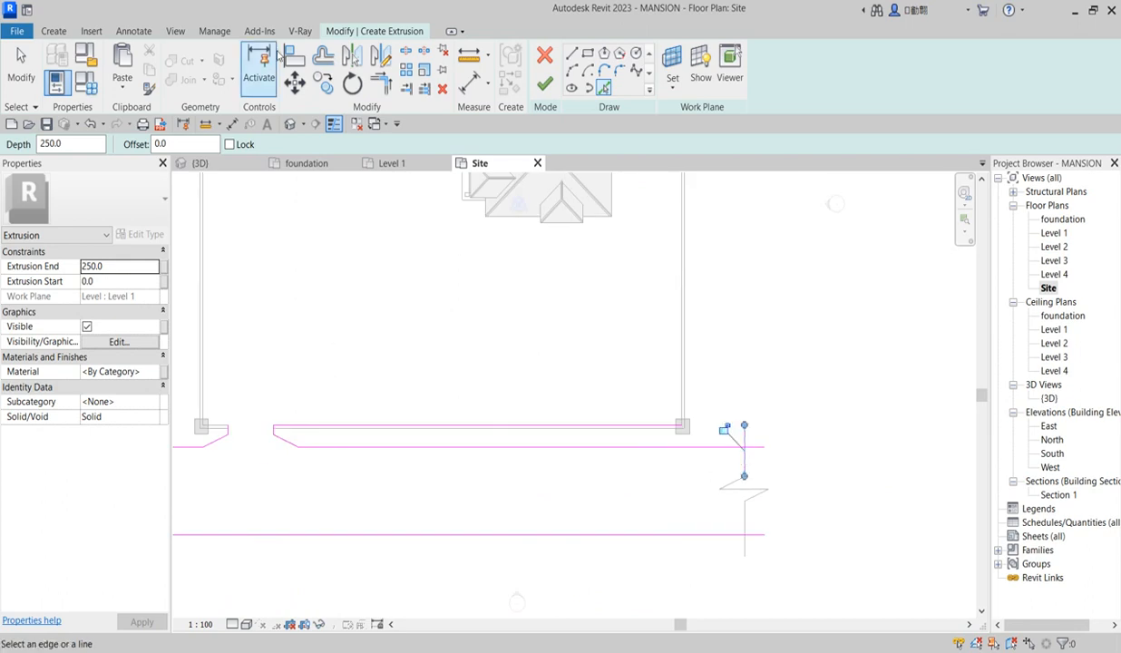
Trim the sketch lines to corners at both ends of the road so the end lines join the two long edges
{"action": "left_click", "coordinate": [381, 80]}
{"action": "left_click", "coordinate": [724, 447]}
{"action": "left_click", "coordinate": [742, 456]}
{"action": "left_click", "coordinate": [742, 462]}
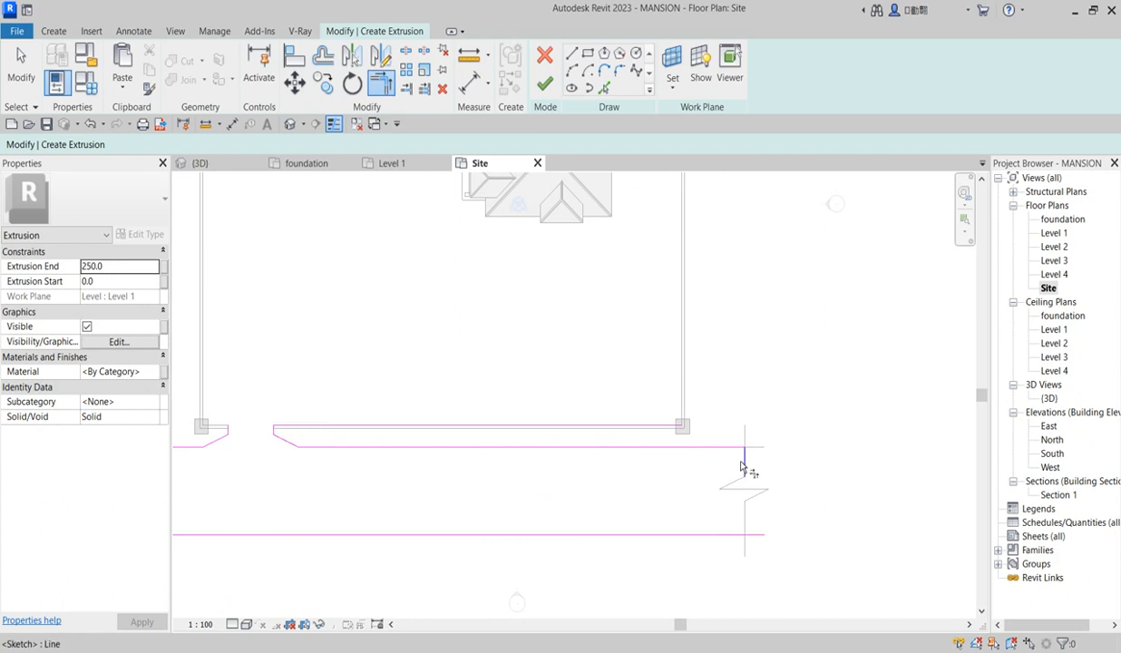
{"action": "left_click", "coordinate": [717, 535]}
{"action": "scroll", "coordinate": [730, 525], "scroll_direction": "down", "scroll_amount": 3}
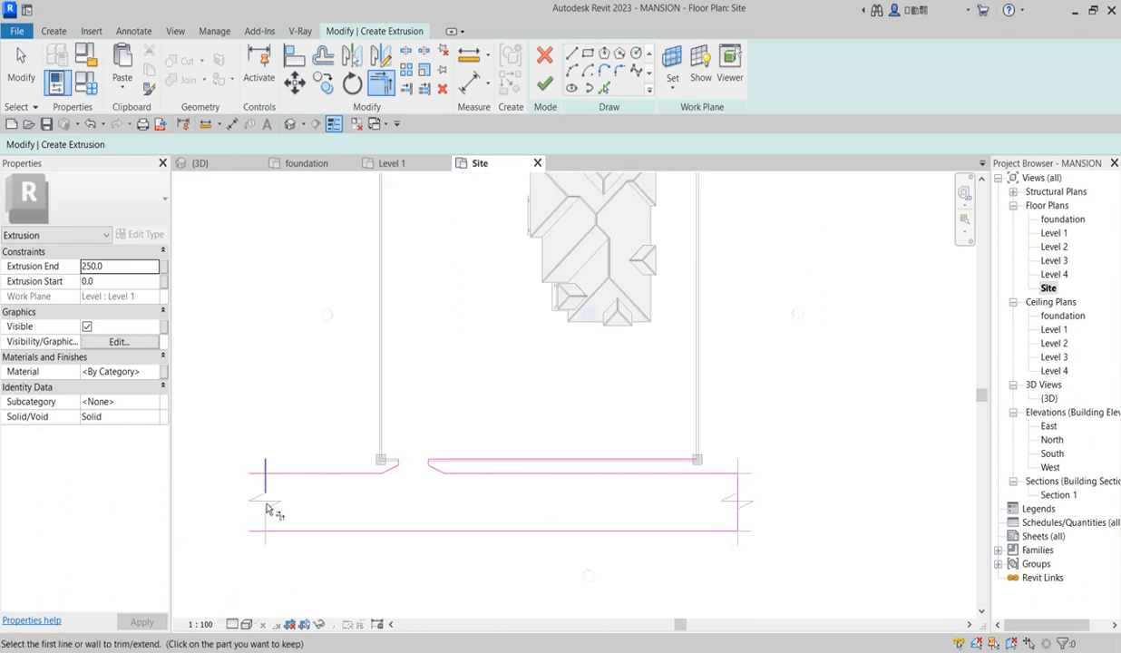
{"action": "scroll", "coordinate": [263, 485], "scroll_direction": "up", "scroll_amount": 3}
{"action": "left_click", "coordinate": [270, 464]}
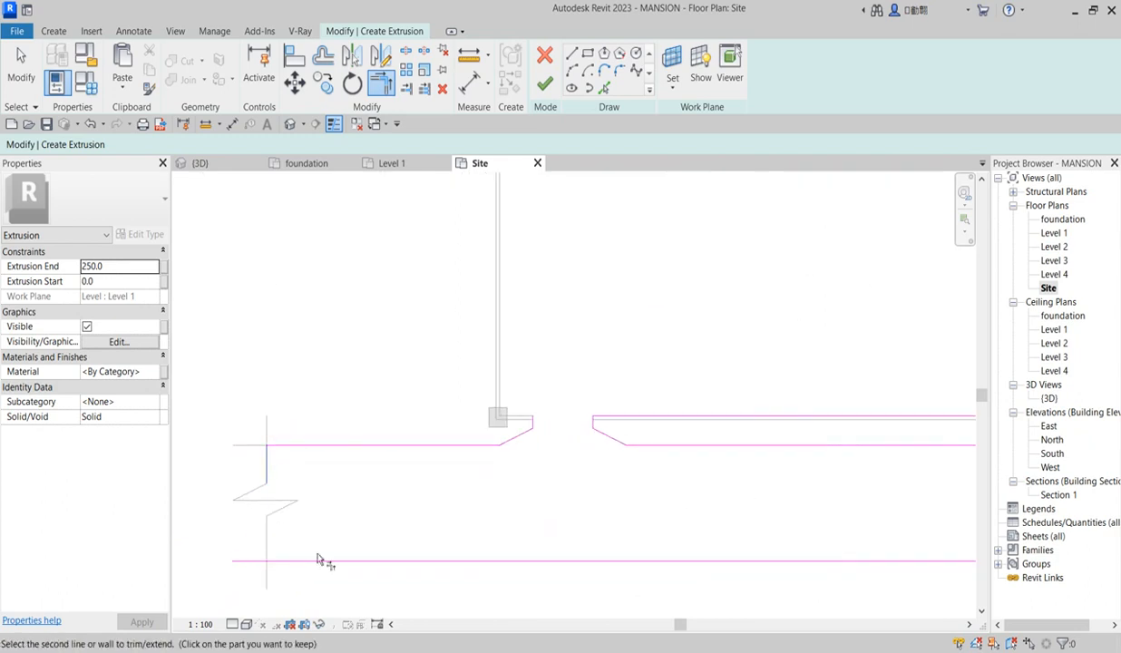
{"action": "left_click", "coordinate": [318, 560]}
Trim the wall line and the driveway edges to corners across the gate opening and finish the extrusion sketch
{"action": "scroll", "coordinate": [334, 496], "scroll_direction": "down", "scroll_amount": 2}
{"action": "scroll", "coordinate": [440, 472], "scroll_direction": "up", "scroll_amount": 4}
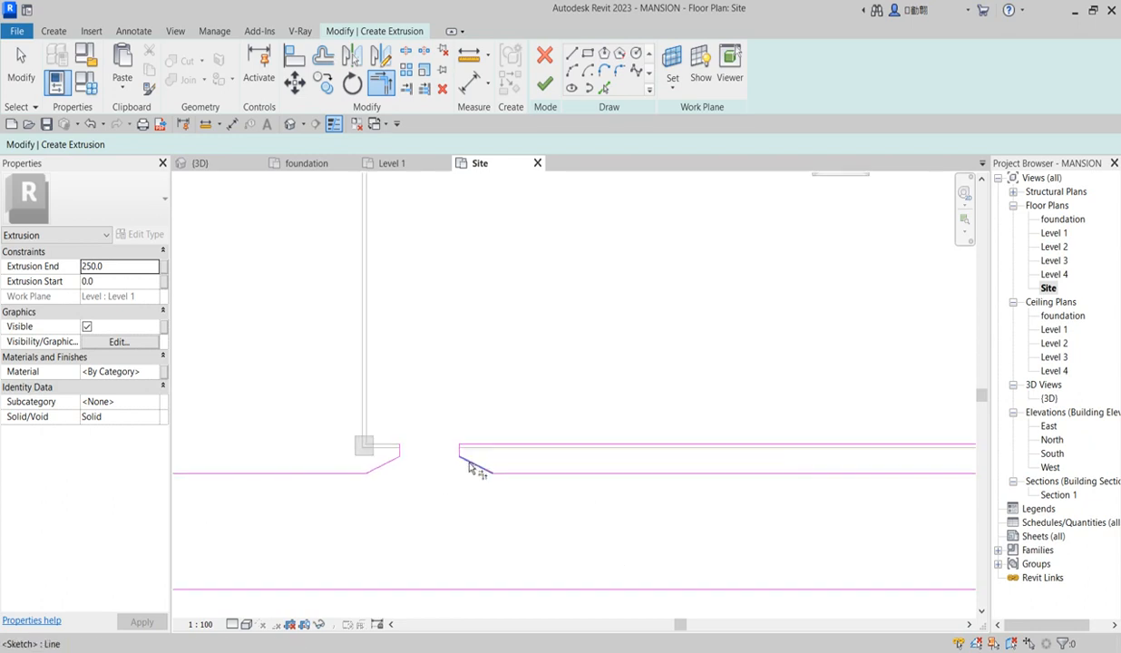
{"action": "left_click", "coordinate": [473, 438]}
{"action": "left_click", "coordinate": [330, 453]}
{"action": "left_click", "coordinate": [451, 453]}
{"action": "left_click", "coordinate": [443, 437]}
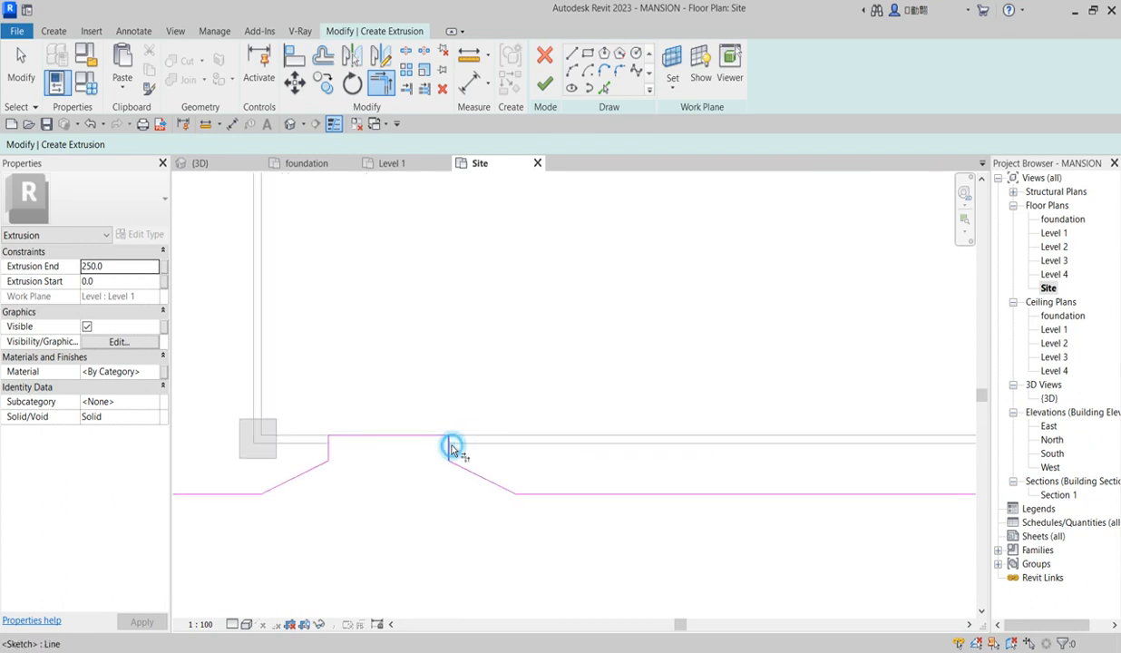
{"action": "left_click", "coordinate": [543, 86]}
{"action": "scroll", "coordinate": [430, 455], "scroll_direction": "down", "scroll_amount": 2}
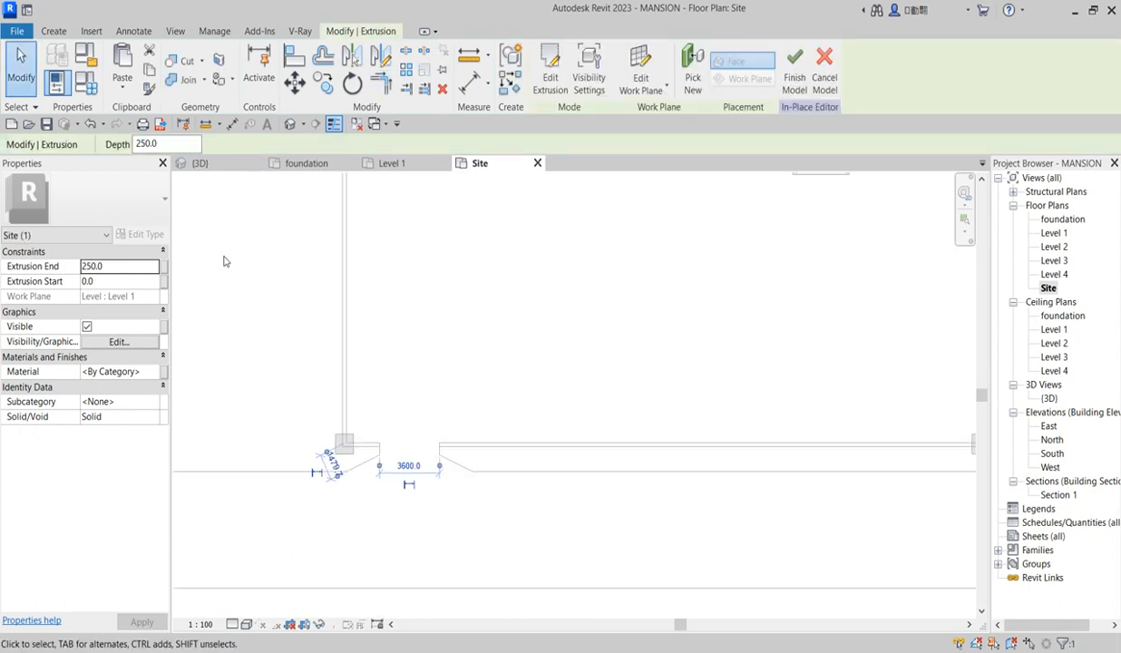
In the 3D view, cut the road extrusion and paste it aligned to the foundation level
{"action": "double_click", "coordinate": [1048, 399]}
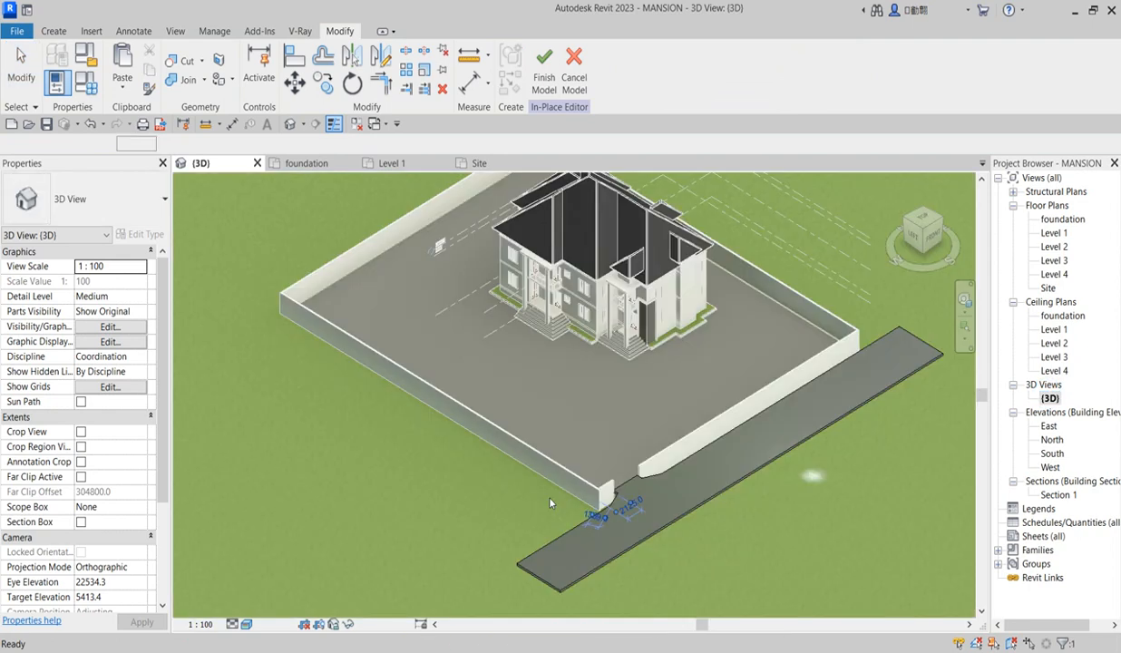
{"action": "left_click", "coordinate": [530, 480]}
{"action": "scroll", "coordinate": [662, 511], "scroll_direction": "up", "scroll_amount": 5}
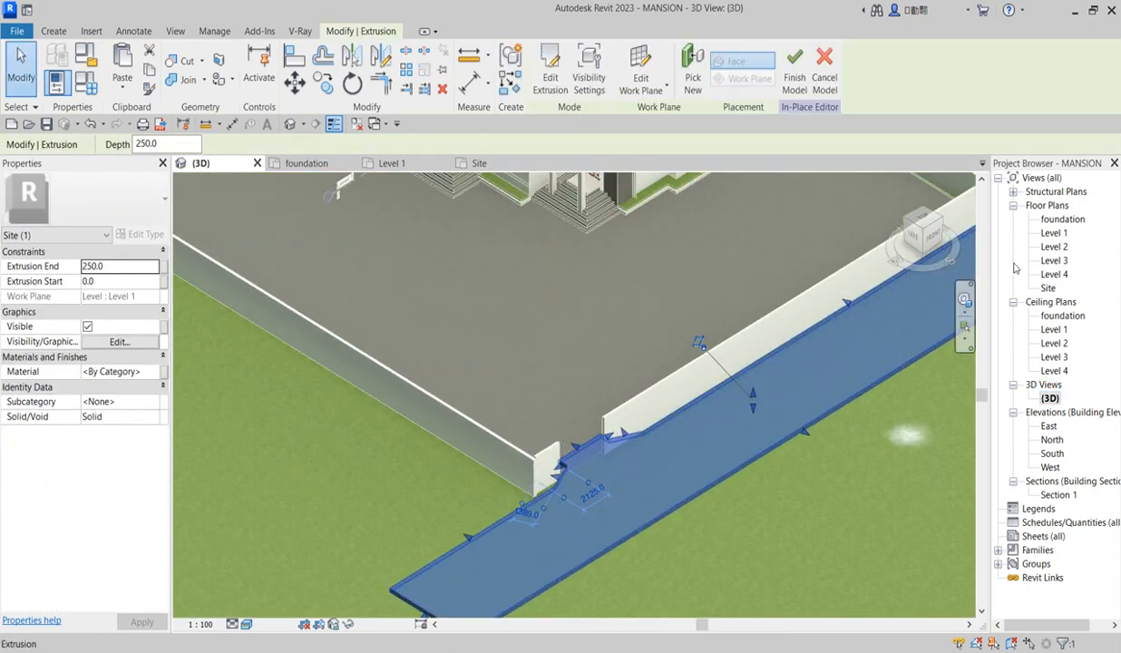
{"action": "scroll", "coordinate": [717, 465], "scroll_direction": "up", "scroll_amount": 2}
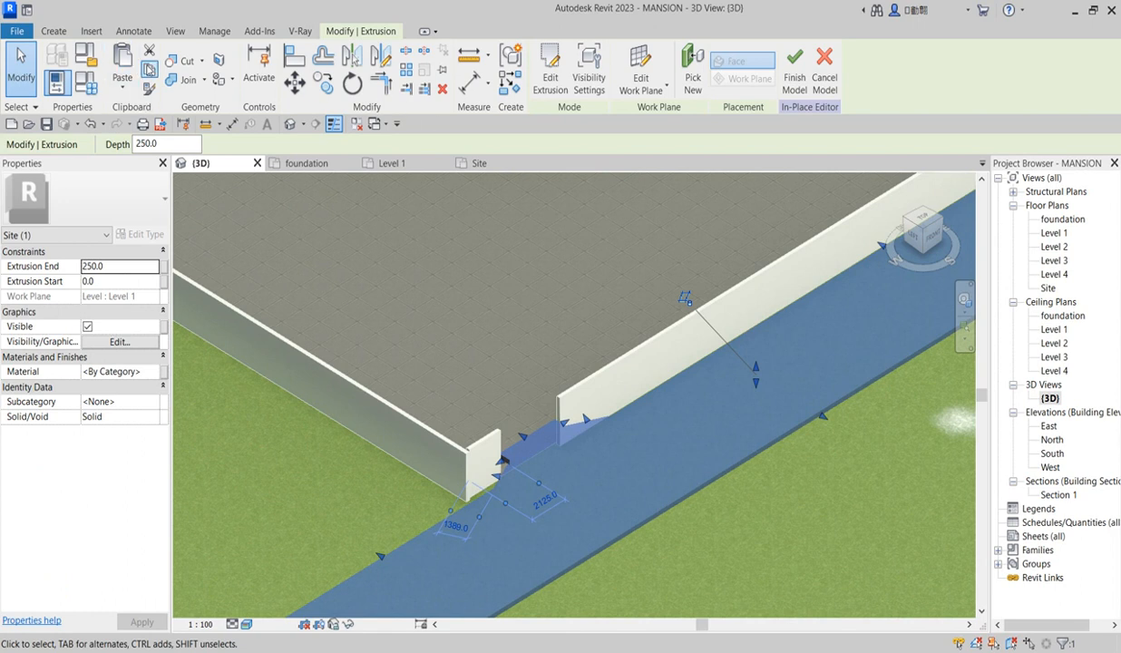
{"action": "left_click", "coordinate": [148, 54]}
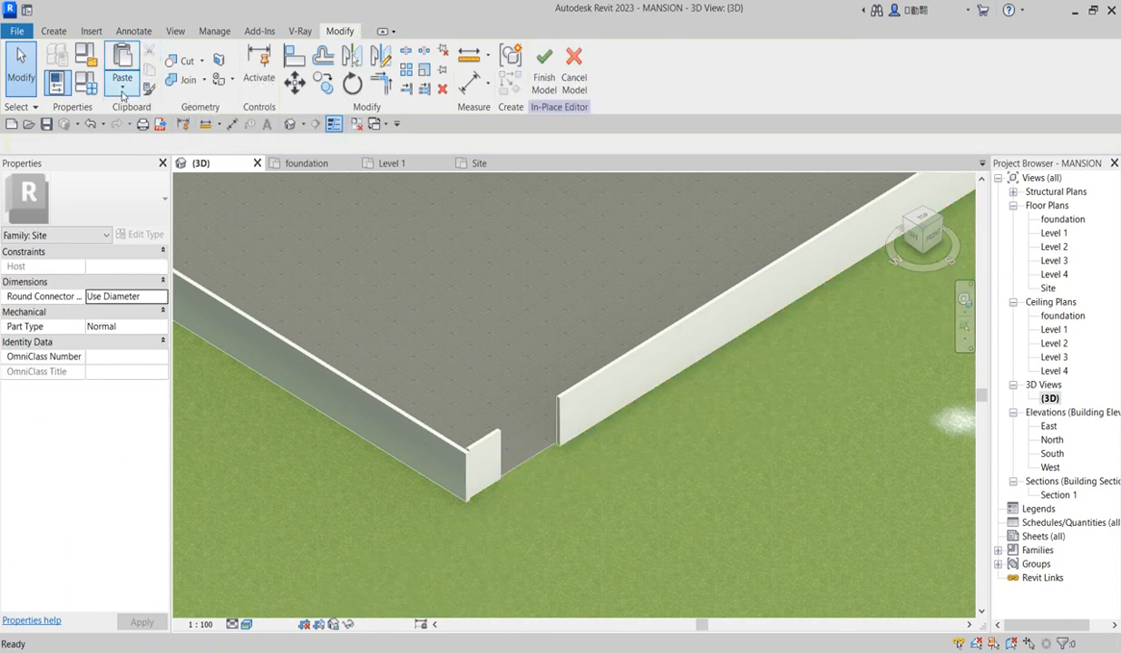
{"action": "left_click", "coordinate": [123, 91]}
{"action": "left_click", "coordinate": [131, 144]}
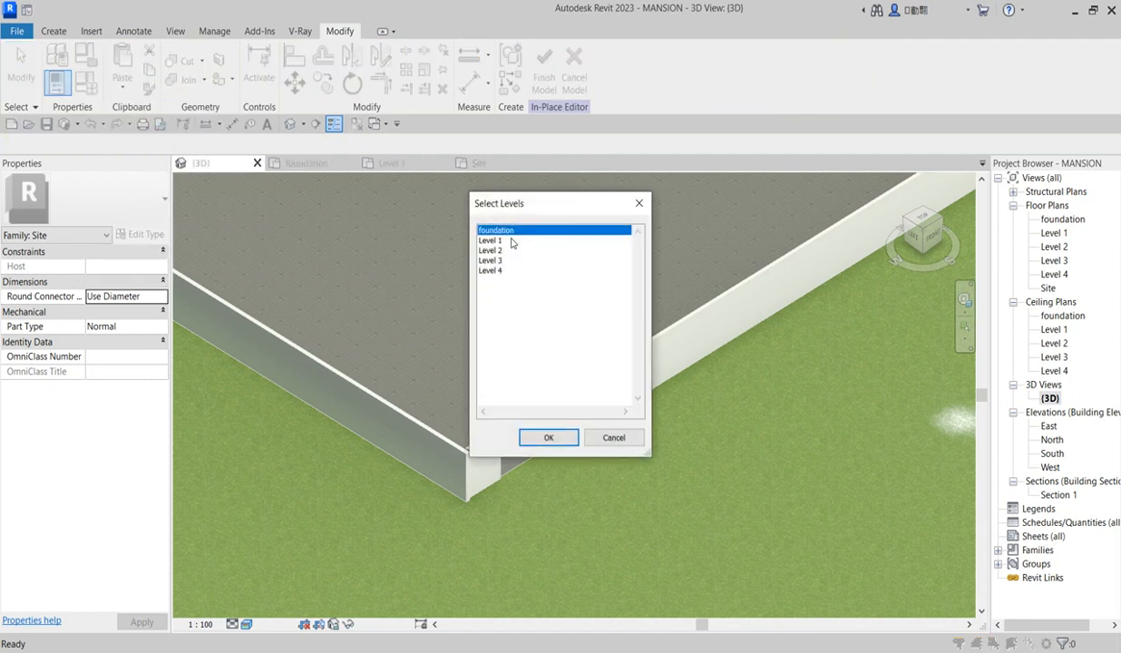
{"action": "left_click", "coordinate": [549, 438]}
Set the road's Extrusion End to 50 and finish the in-place model
{"action": "scroll", "coordinate": [520, 488], "scroll_direction": "up", "scroll_amount": 2}
{"action": "scroll", "coordinate": [512, 464], "scroll_direction": "up", "scroll_amount": 2}
{"action": "scroll", "coordinate": [496, 447], "scroll_direction": "down", "scroll_amount": 5}
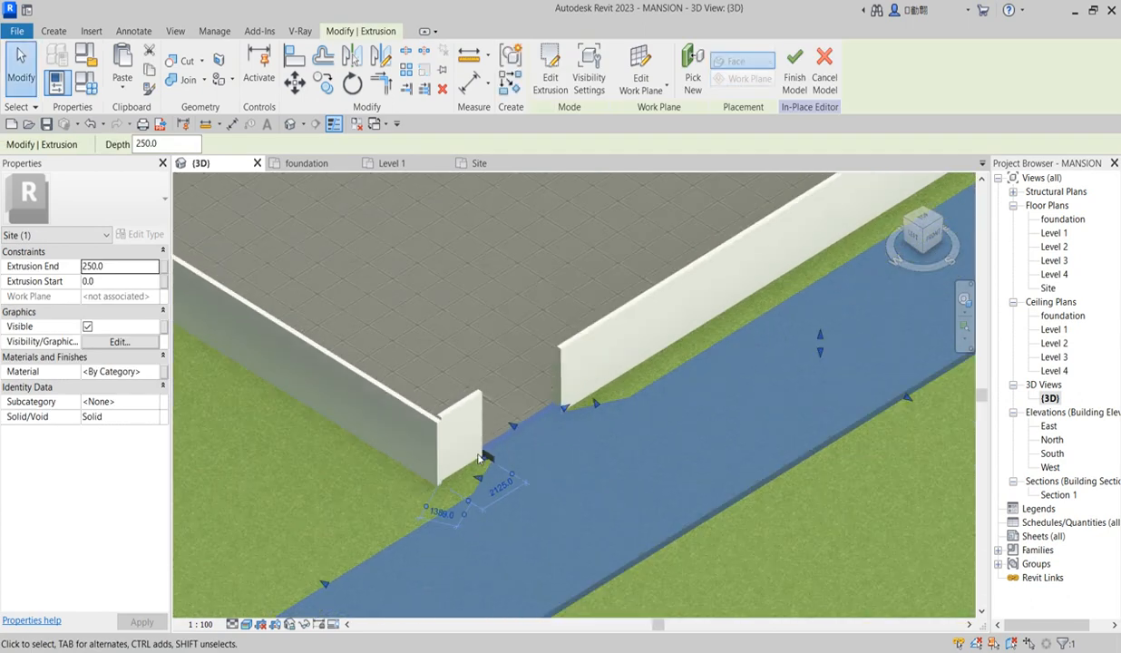
{"action": "left_click", "coordinate": [119, 267]}
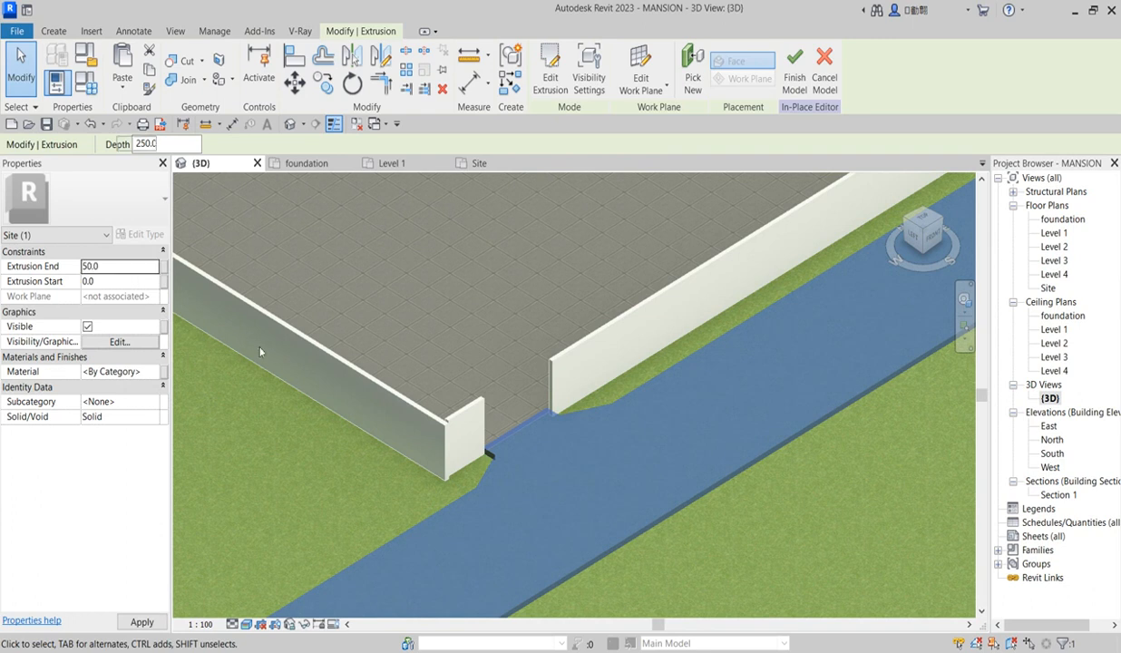
{"action": "left_click", "coordinate": [727, 509]}
{"action": "scroll", "coordinate": [471, 462], "scroll_direction": "up", "scroll_amount": 2}
{"action": "scroll", "coordinate": [451, 483], "scroll_direction": "down", "scroll_amount": 2}
{"action": "scroll", "coordinate": [499, 408], "scroll_direction": "up", "scroll_amount": 2}
{"action": "scroll", "coordinate": [501, 400], "scroll_direction": "down", "scroll_amount": 3}
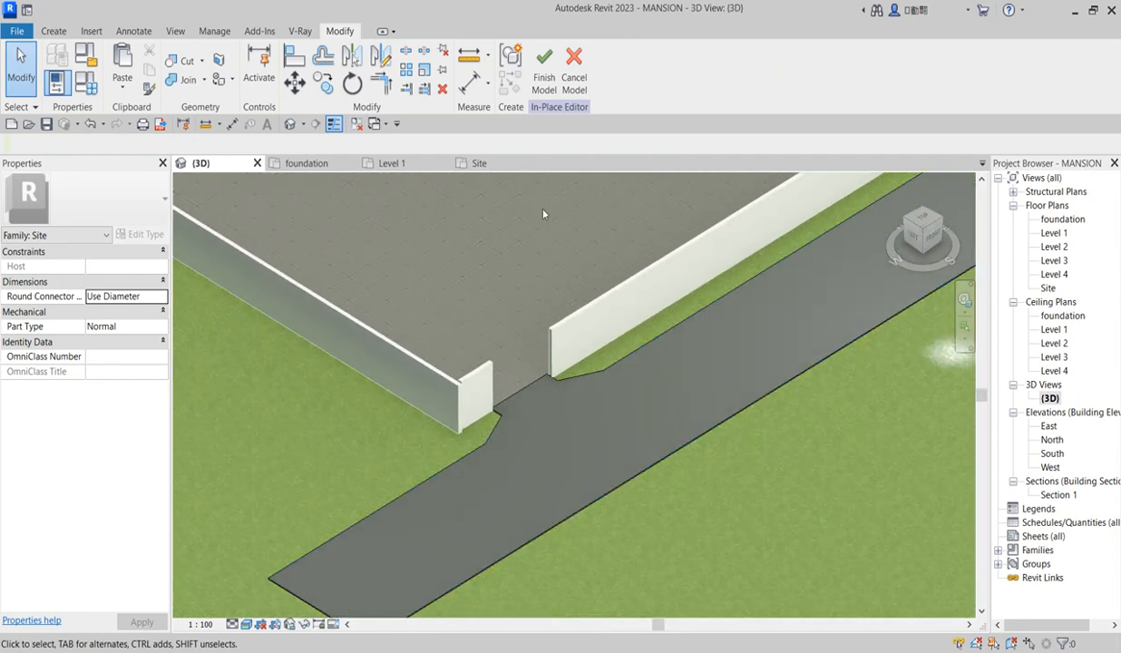
{"action": "left_click", "coordinate": [544, 71]}
Inspect the finished site in 3D around the road, driveway access, boundary walls, paved compound and the house's entrances
{"action": "scroll", "coordinate": [499, 427], "scroll_direction": "down", "scroll_amount": 5}
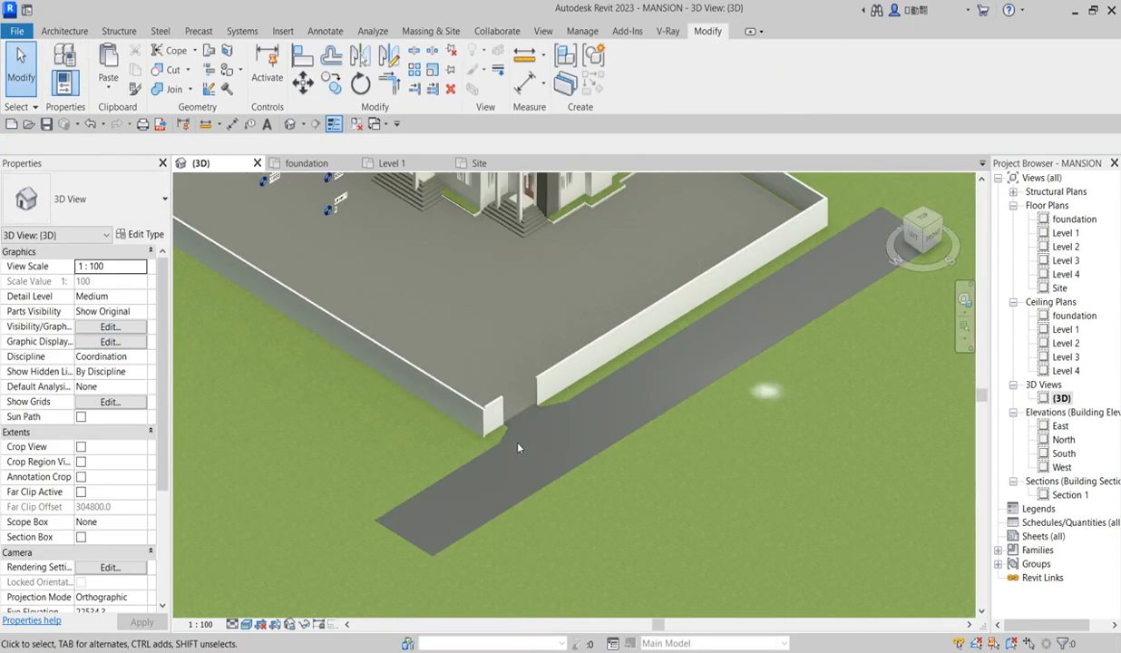
{"action": "scroll", "coordinate": [631, 399], "scroll_direction": "up", "scroll_amount": 4}
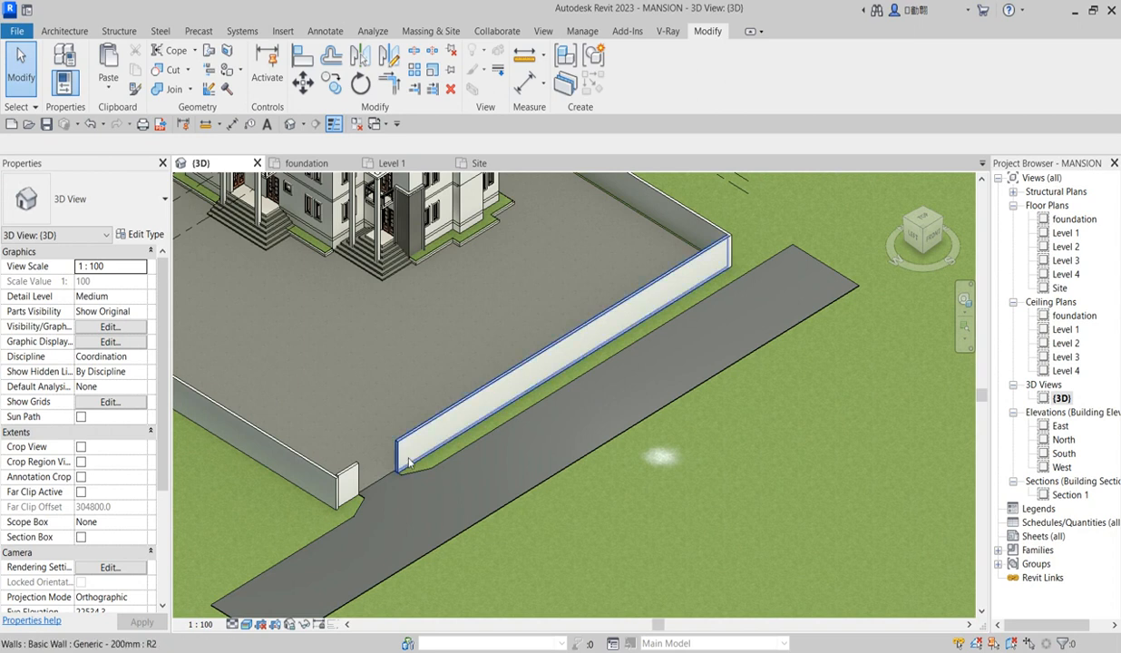
{"action": "scroll", "coordinate": [408, 522], "scroll_direction": "down", "scroll_amount": 4}
{"action": "scroll", "coordinate": [562, 344], "scroll_direction": "up", "scroll_amount": 2}
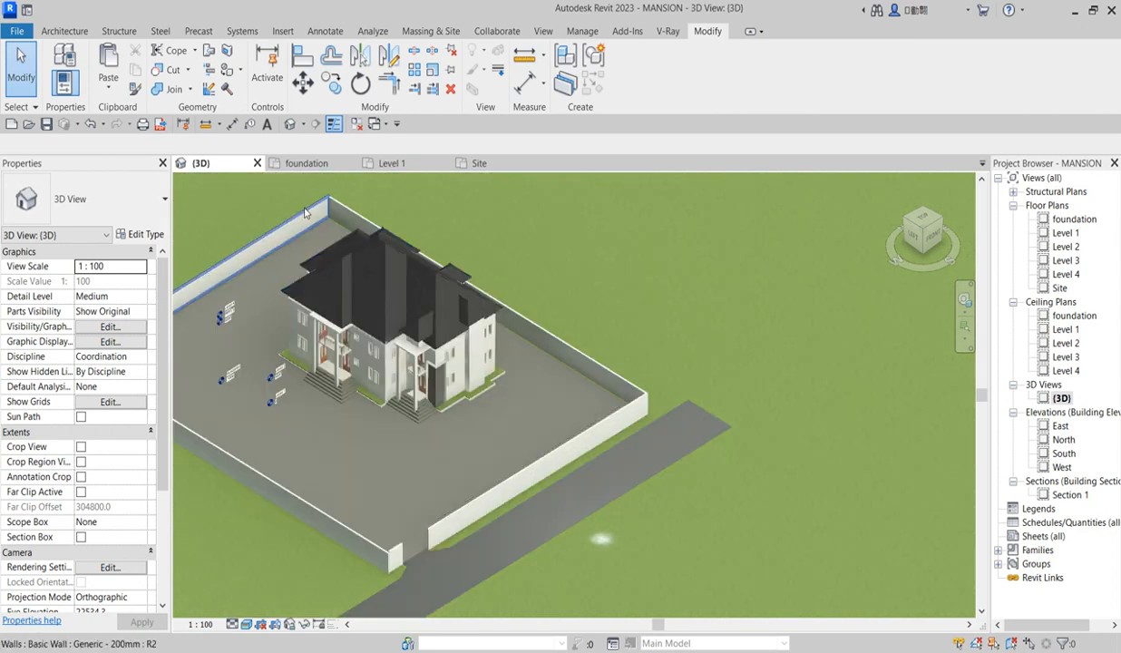
{"action": "scroll", "coordinate": [594, 365], "scroll_direction": "down", "scroll_amount": 3}
{"action": "scroll", "coordinate": [506, 378], "scroll_direction": "up", "scroll_amount": 6}
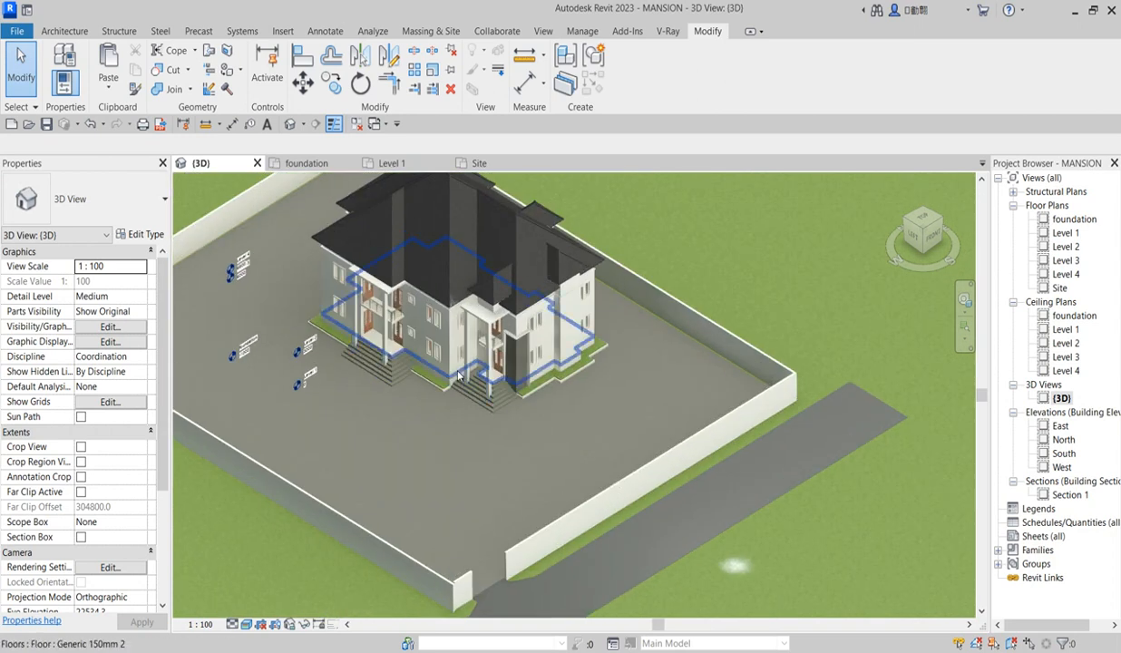
{"action": "scroll", "coordinate": [608, 395], "scroll_direction": "down", "scroll_amount": 4}
{"action": "scroll", "coordinate": [615, 396], "scroll_direction": "up", "scroll_amount": 2}
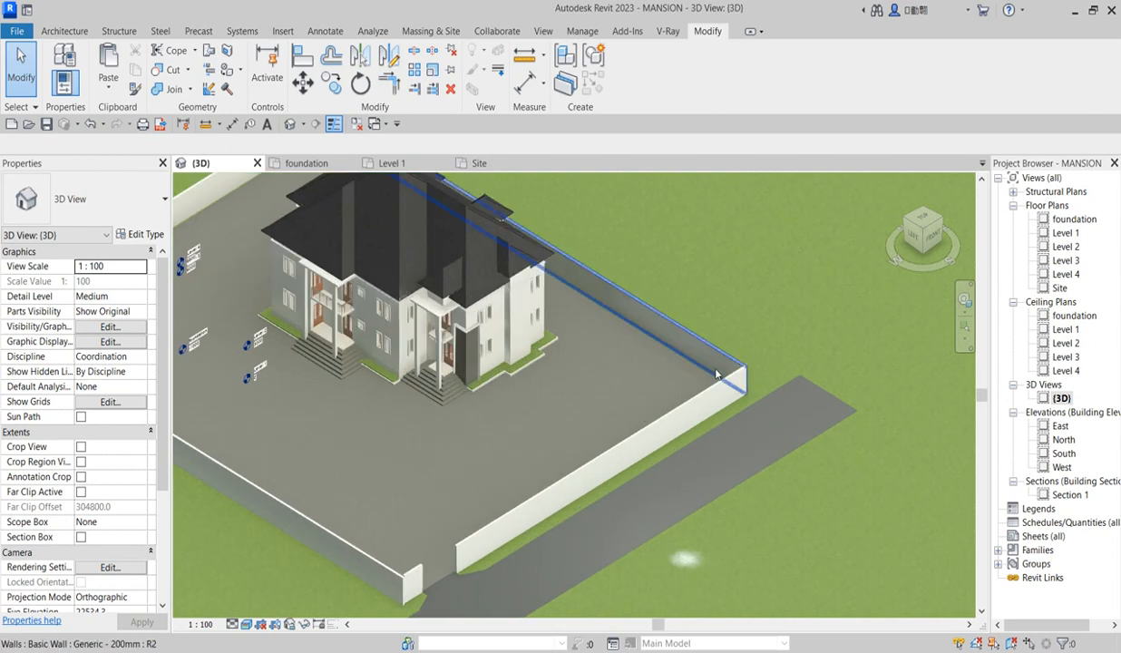
{"action": "scroll", "coordinate": [716, 441], "scroll_direction": "up", "scroll_amount": 3}
{"action": "scroll", "coordinate": [716, 441], "scroll_direction": "down", "scroll_amount": 5}
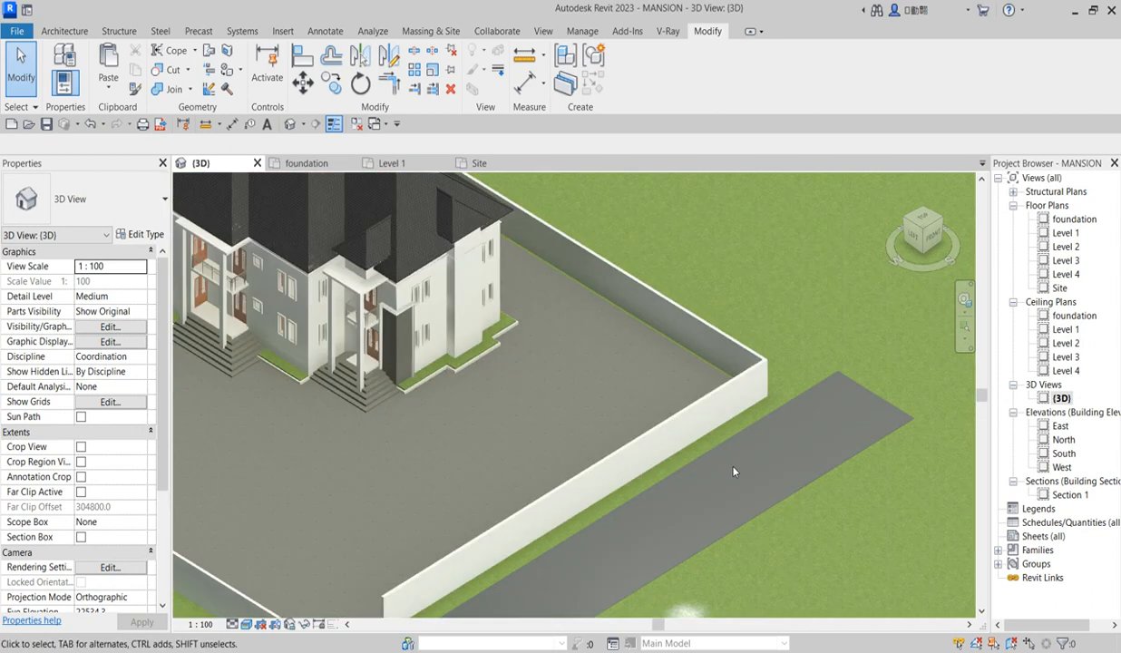
{"action": "scroll", "coordinate": [679, 371], "scroll_direction": "up", "scroll_amount": 4}
{"action": "scroll", "coordinate": [511, 410], "scroll_direction": "down", "scroll_amount": 3}
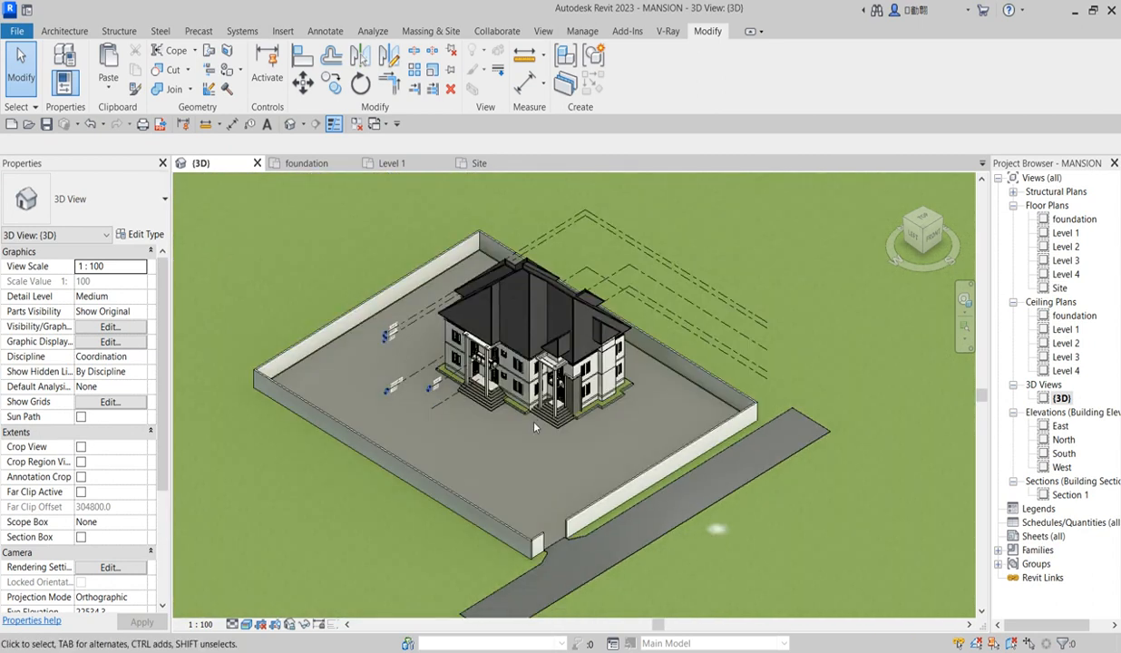
{"action": "scroll", "coordinate": [704, 381], "scroll_direction": "up", "scroll_amount": 3}
{"action": "scroll", "coordinate": [704, 381], "scroll_direction": "down", "scroll_amount": 4}
{"action": "scroll", "coordinate": [589, 453], "scroll_direction": "up", "scroll_amount": 4}
{"action": "scroll", "coordinate": [555, 475], "scroll_direction": "down", "scroll_amount": 2}
{"action": "scroll", "coordinate": [555, 475], "scroll_direction": "up", "scroll_amount": 6}
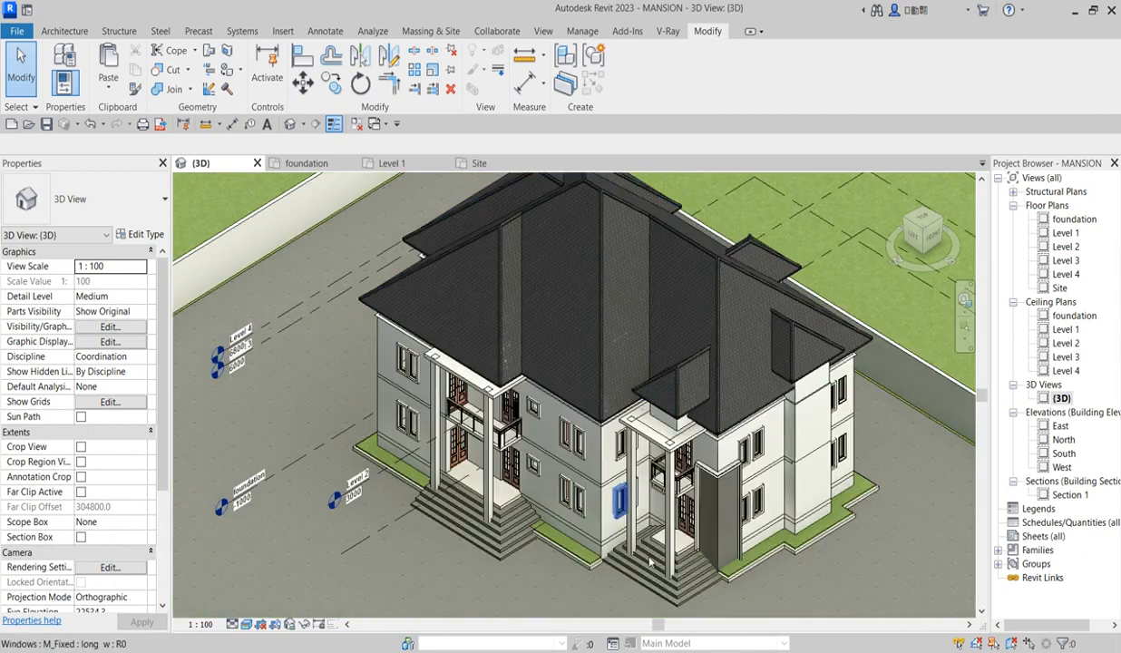
{"action": "scroll", "coordinate": [633, 466], "scroll_direction": "down", "scroll_amount": 5}
{"action": "scroll", "coordinate": [616, 434], "scroll_direction": "up", "scroll_amount": 2}
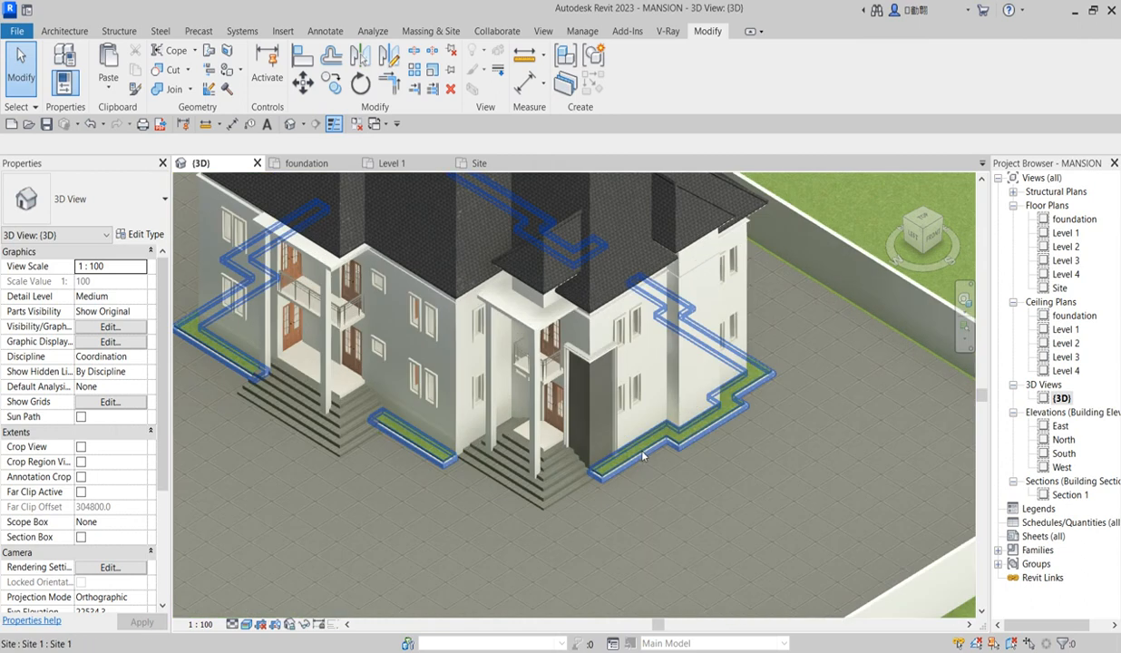
{"action": "scroll", "coordinate": [719, 488], "scroll_direction": "down", "scroll_amount": 3}
{"action": "scroll", "coordinate": [719, 488], "scroll_direction": "up", "scroll_amount": 5}
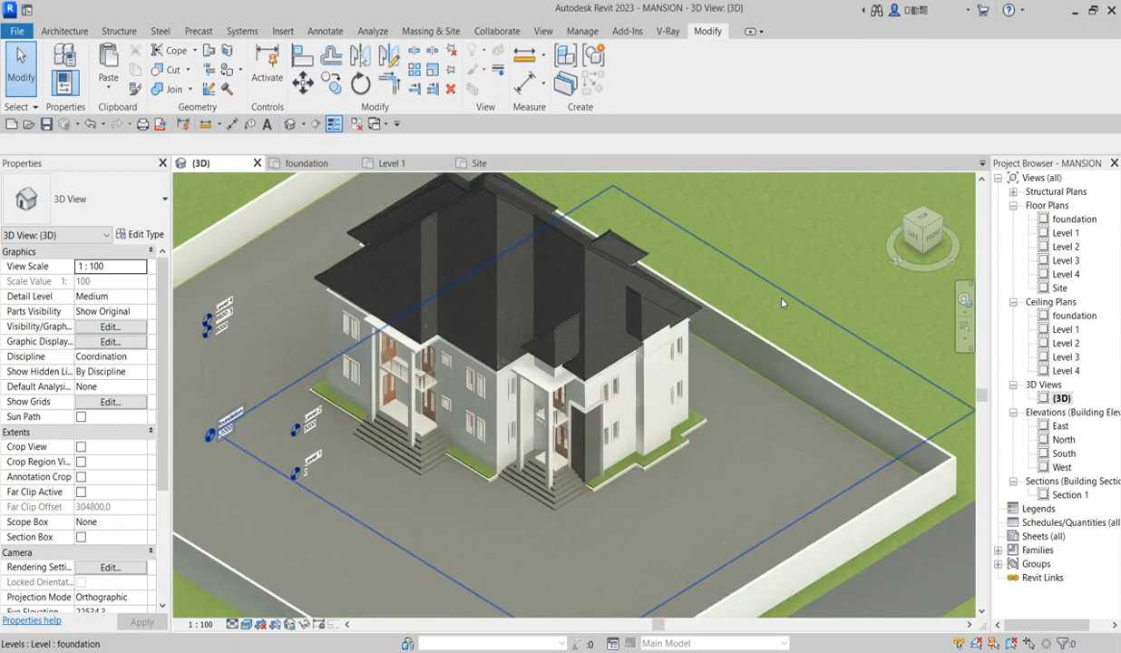
{"action": "scroll", "coordinate": [550, 279], "scroll_direction": "down", "scroll_amount": 4}
{"action": "scroll", "coordinate": [780, 338], "scroll_direction": "up", "scroll_amount": 2}
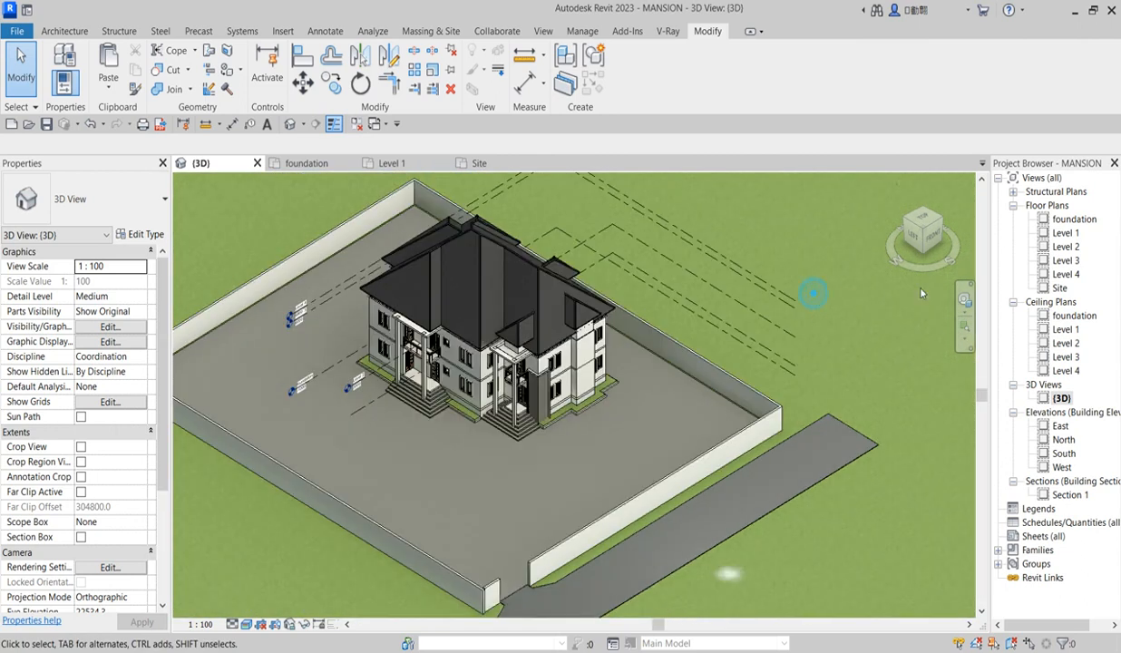